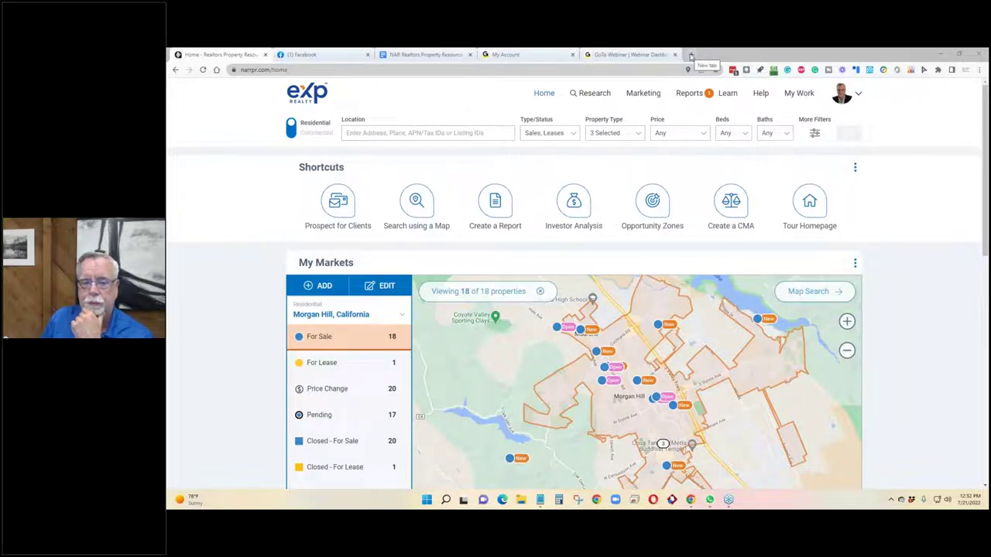
Open a new tab, return to the RPR home page, and open the avatar account menu.
left_click(691, 55)
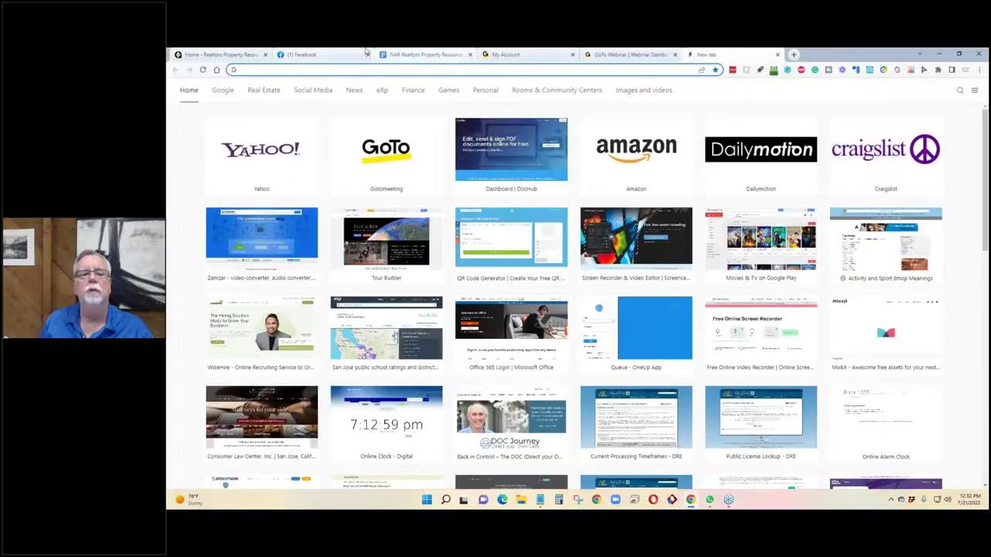
left_click(229, 54)
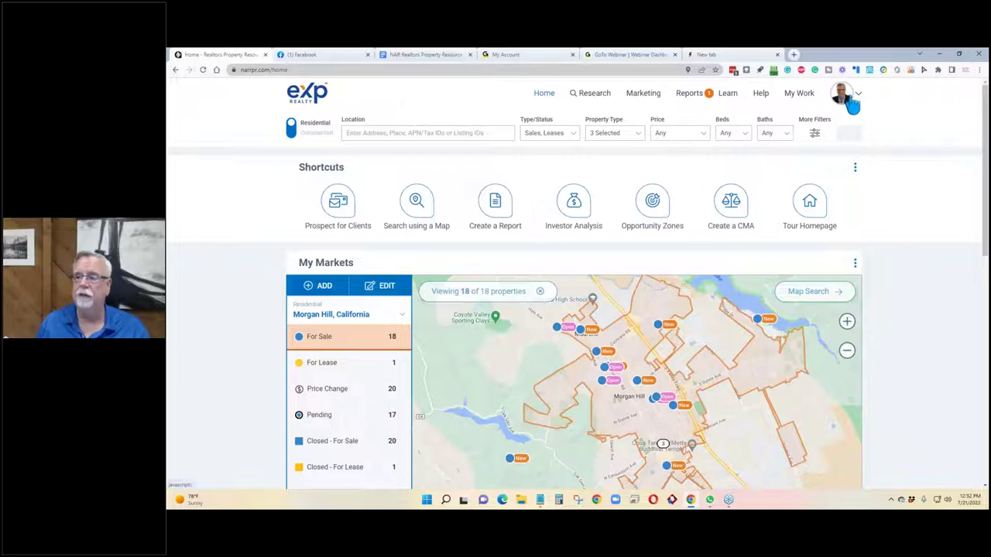
left_click(860, 94)
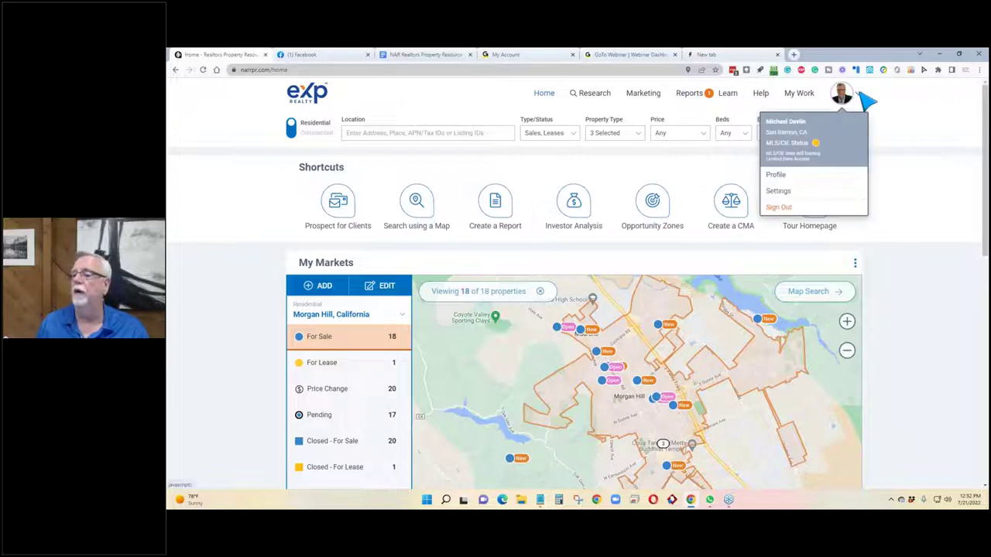
Open Profile and review its contact info, time zone, connected apps and mobile device access.
left_click(776, 175)
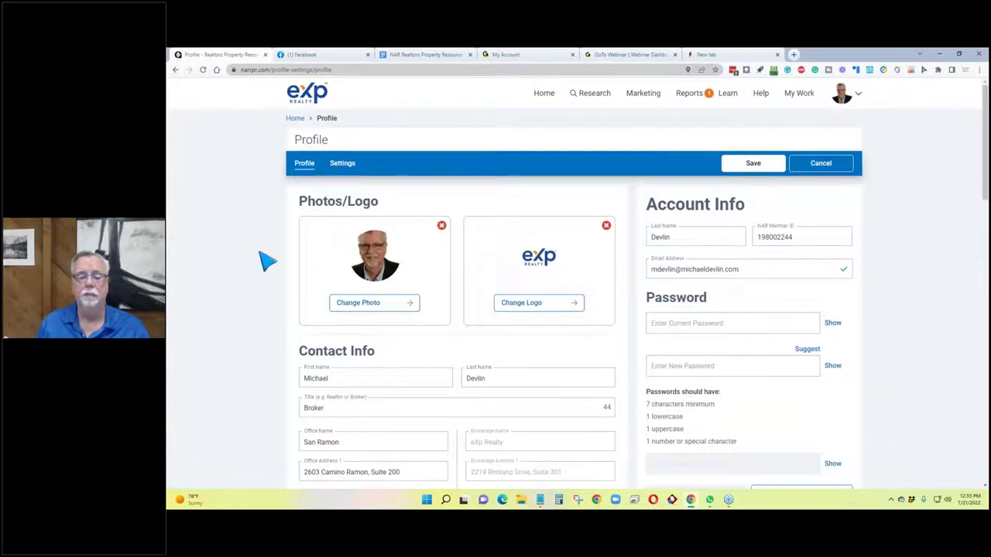
scroll(279, 260, "down", 2)
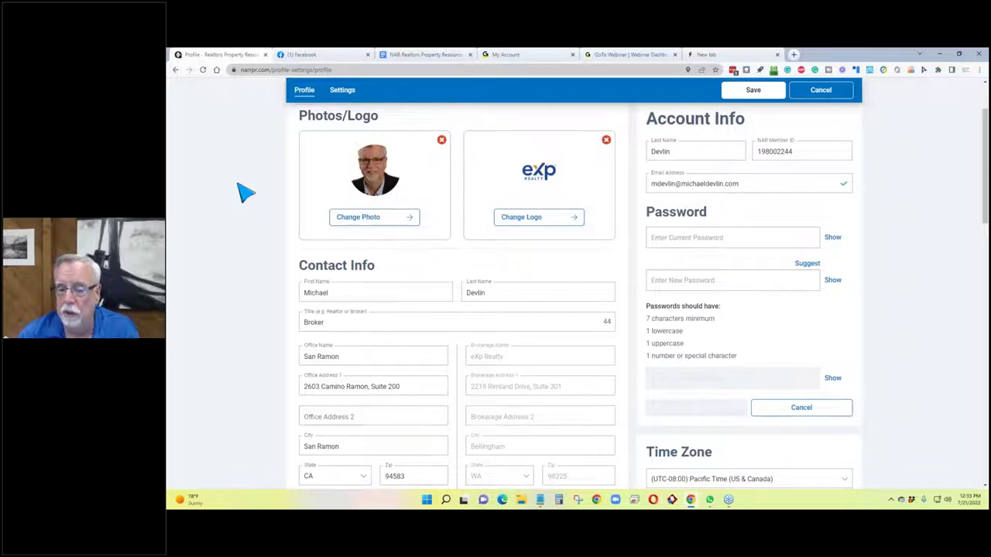
scroll(246, 193, "down", 2)
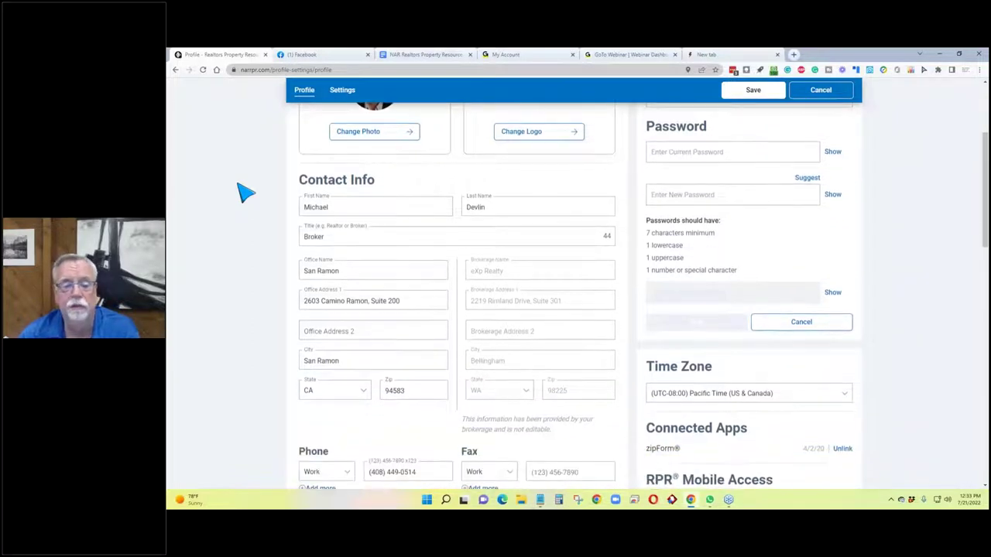
scroll(246, 192, "down", 1)
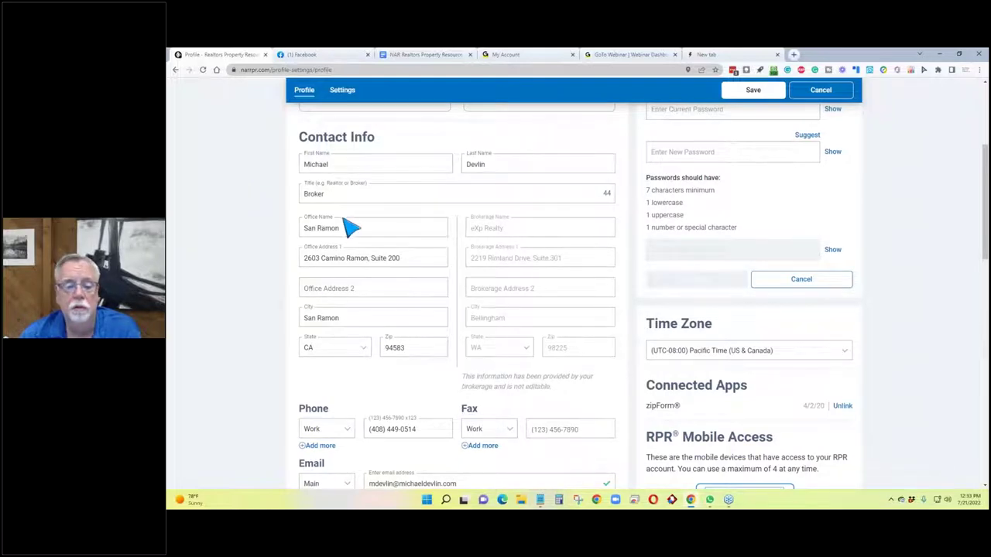
scroll(241, 244, "down", 4)
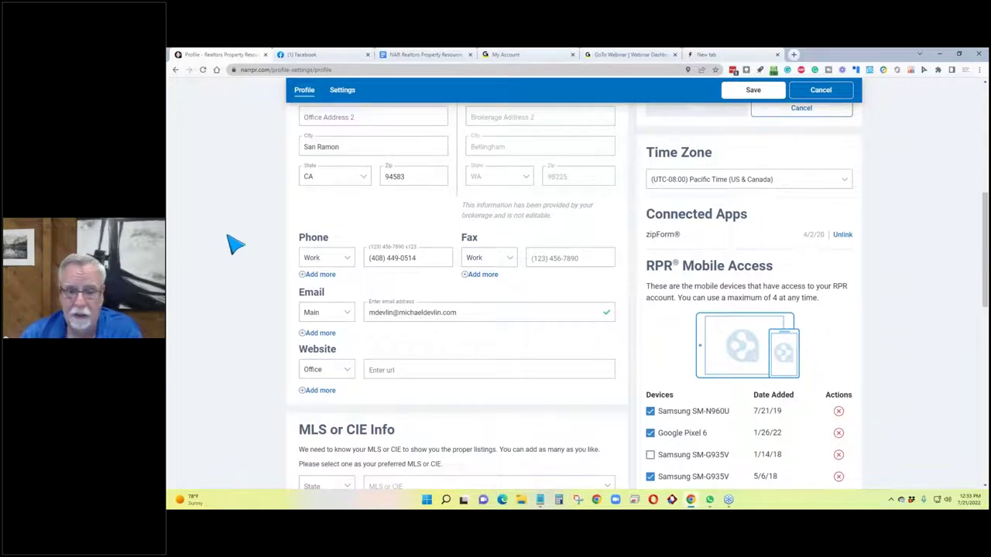
scroll(235, 244, "up", 1)
scroll(235, 244, "down", 2)
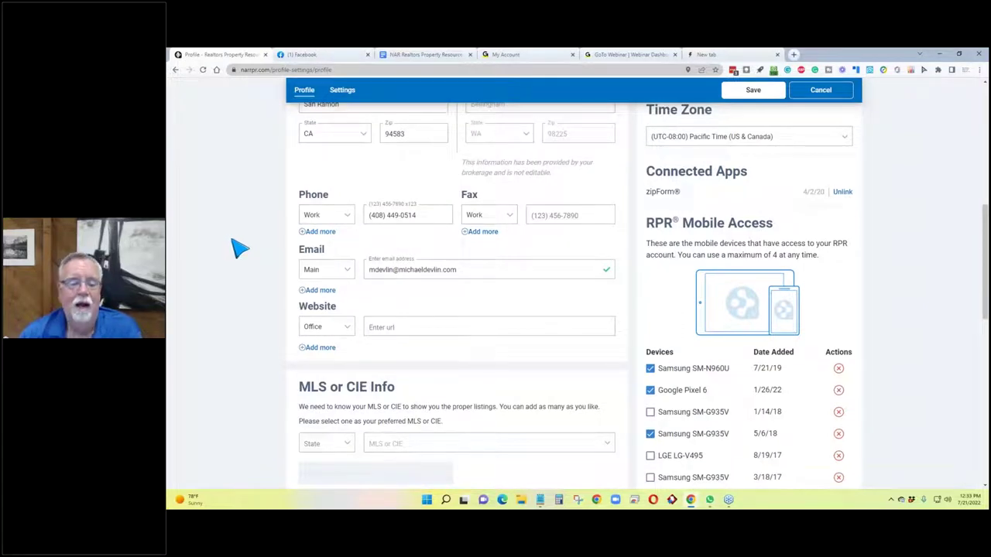
Enter the agent's office website address in the Website field from the browser autofill suggestion.
left_click(427, 329)
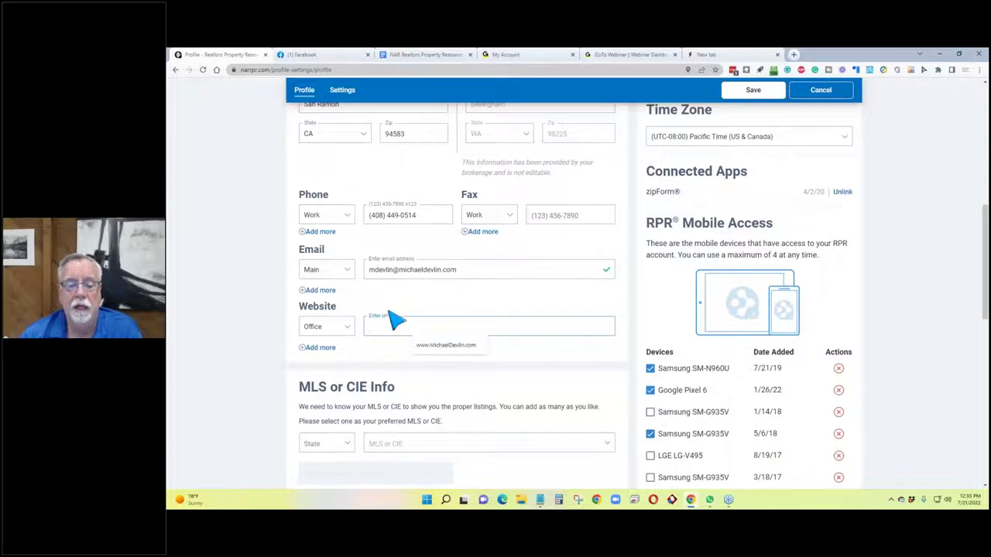
scroll(241, 318, "down", 2)
scroll(243, 318, "down", 2)
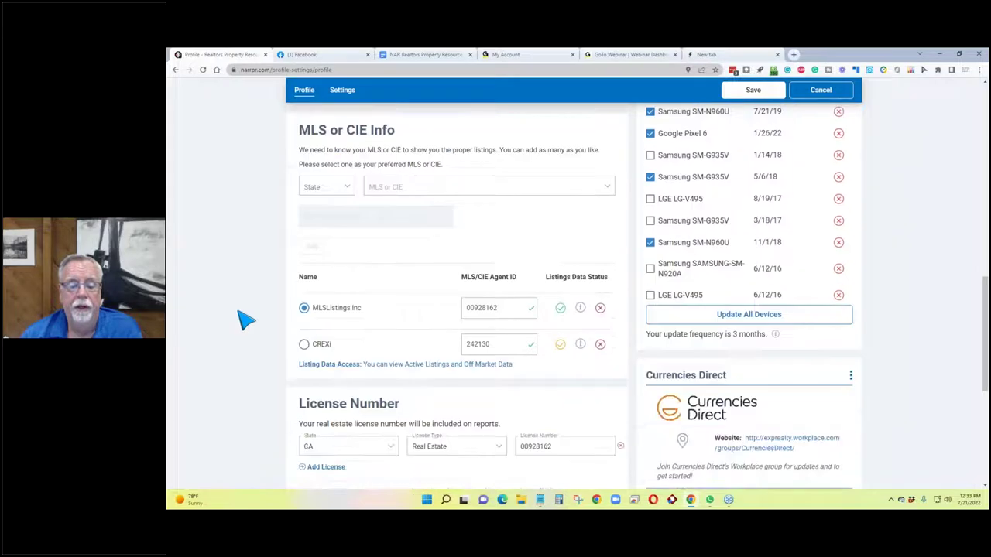
scroll(243, 321, "down", 2)
scroll(243, 329, "up", 5)
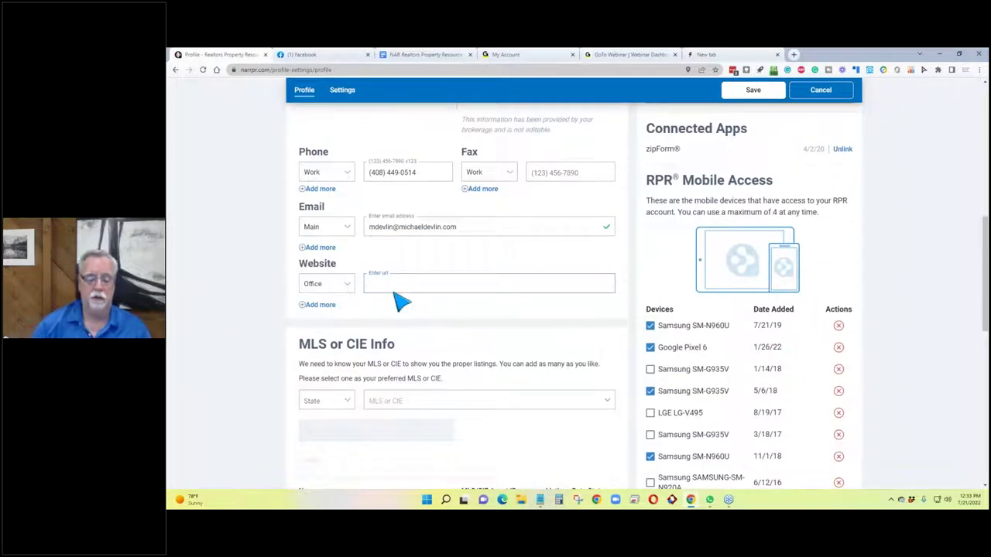
type("www.MichaelDevlin.com")
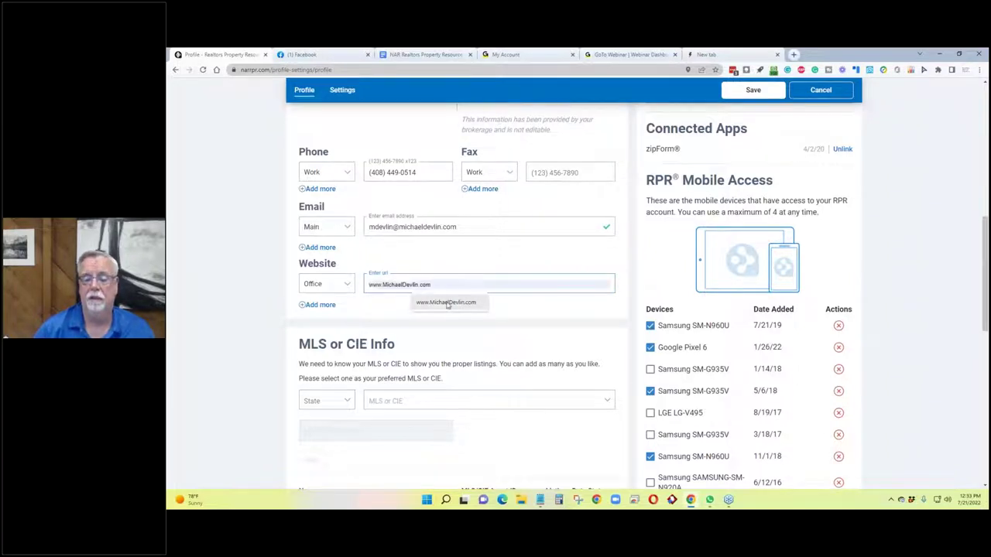
left_click(447, 303)
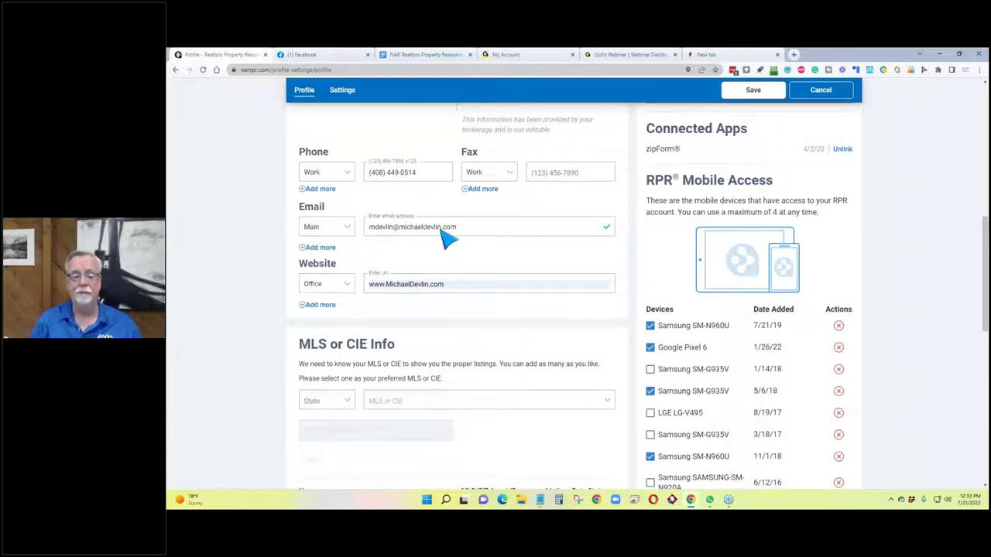
scroll(427, 227, "down", 2)
scroll(427, 232, "up", 2)
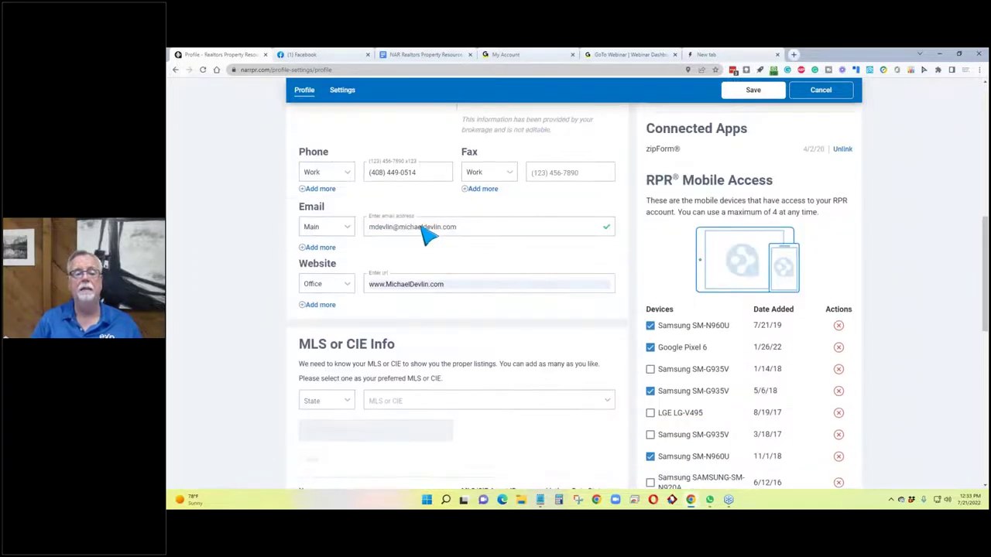
scroll(428, 231, "up", 1)
scroll(430, 234, "down", 2)
scroll(429, 236, "down", 1)
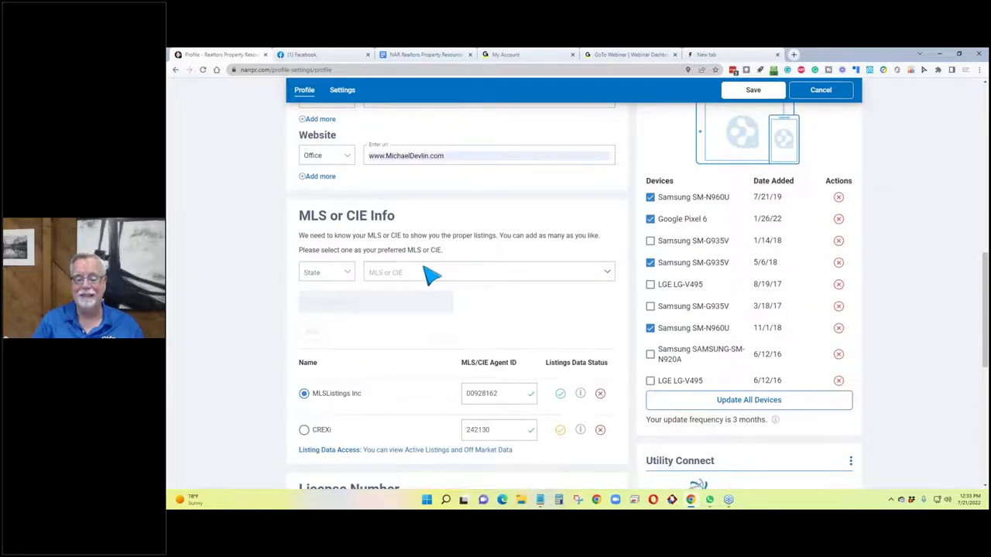
scroll(431, 276, "down", 2)
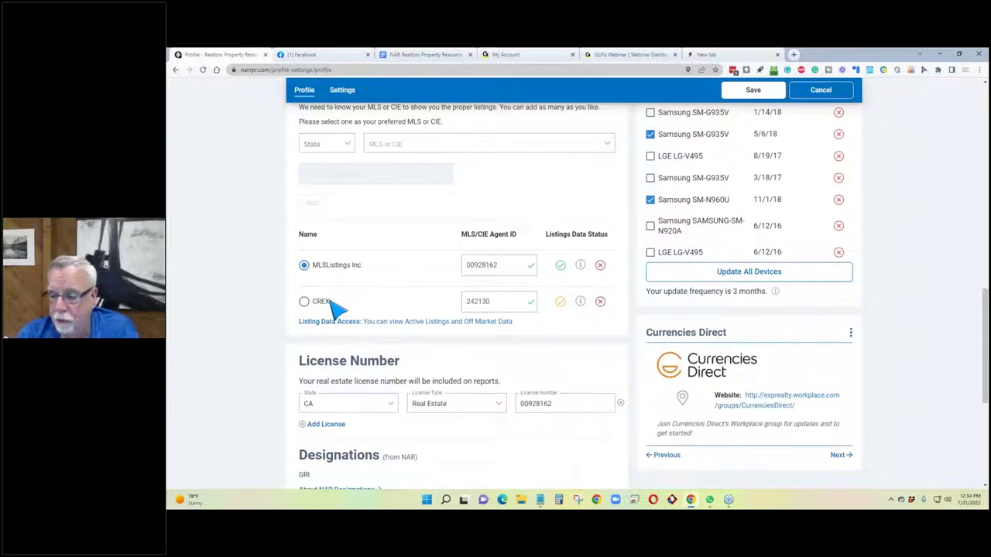
scroll(593, 312, "down", 2)
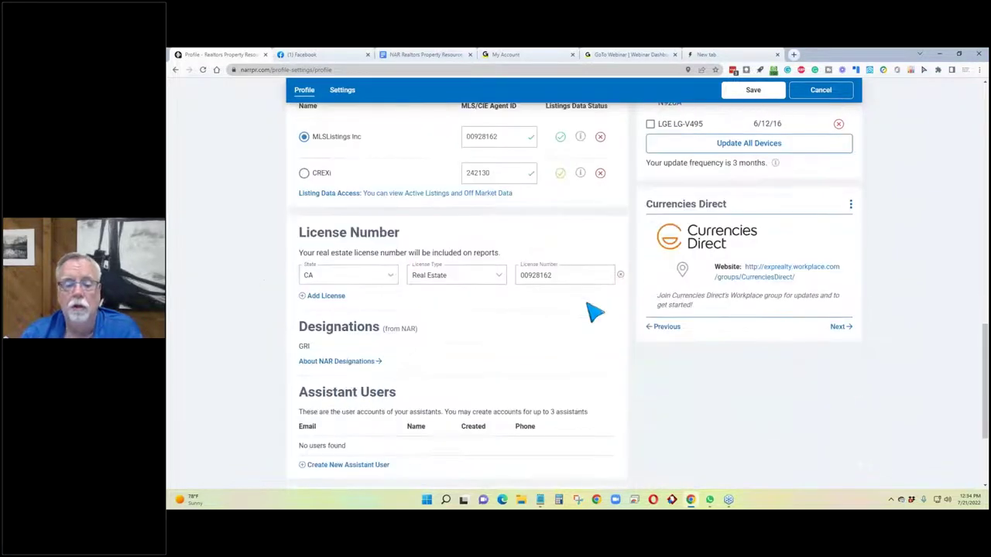
scroll(593, 313, "down", 2)
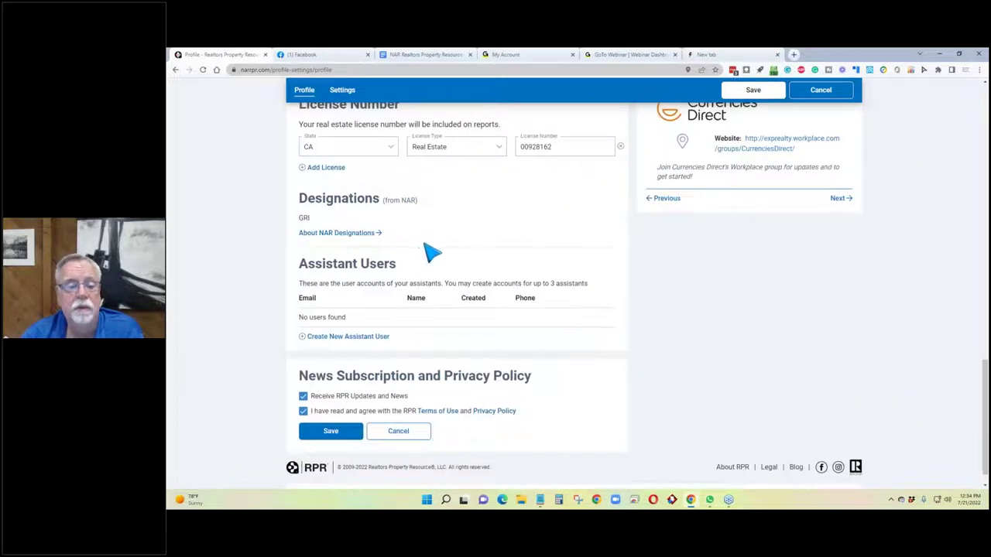
scroll(294, 224, "down", 1)
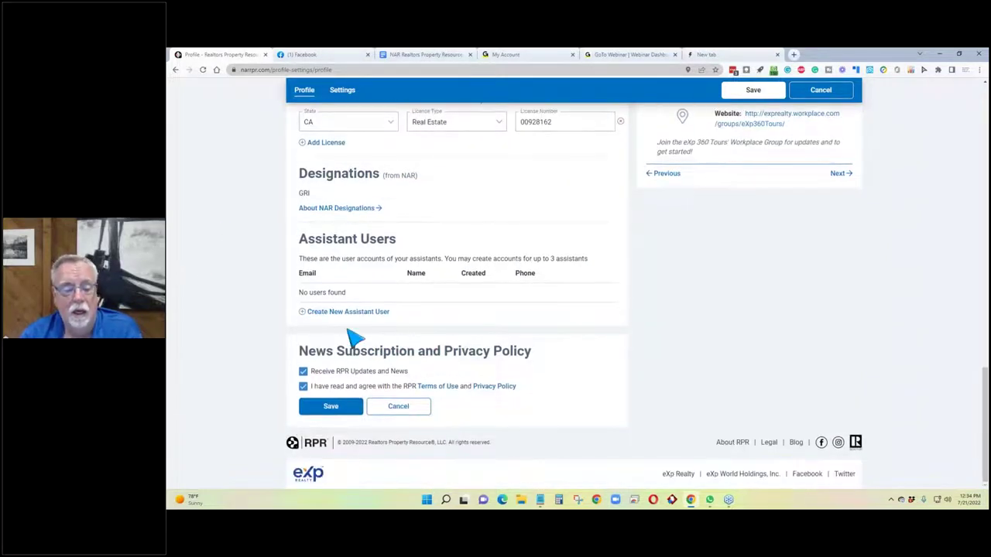
scroll(465, 243, "up", 10)
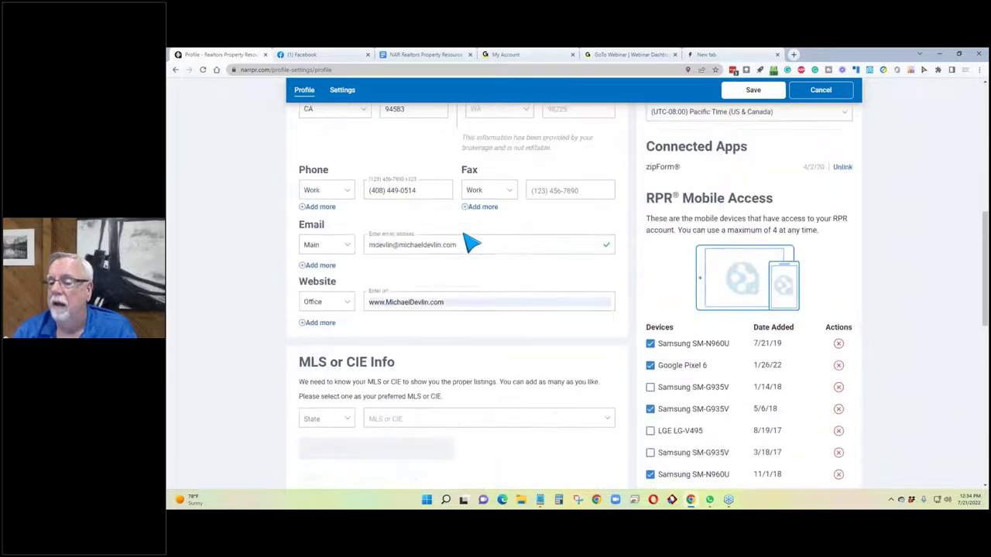
scroll(471, 243, "up", 6)
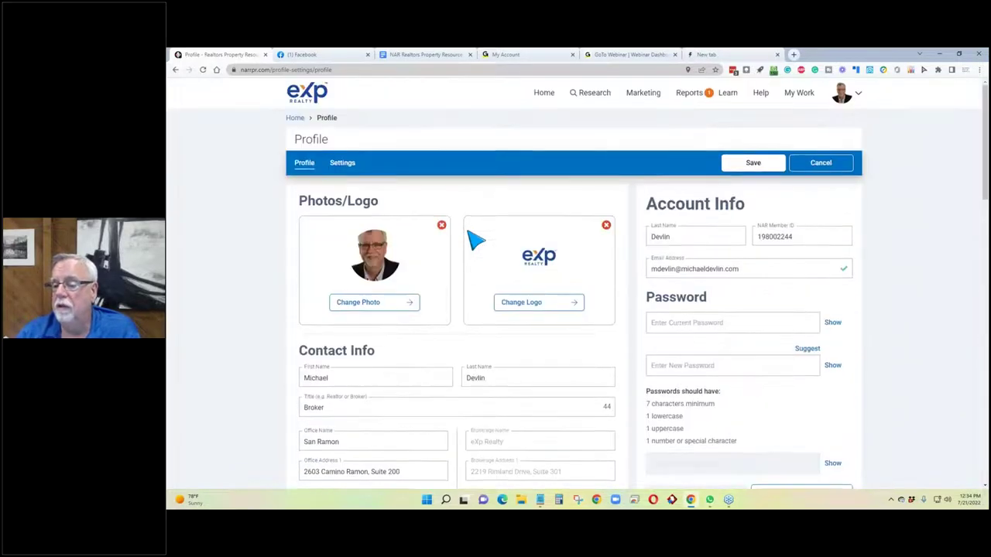
scroll(770, 174, "down", 1)
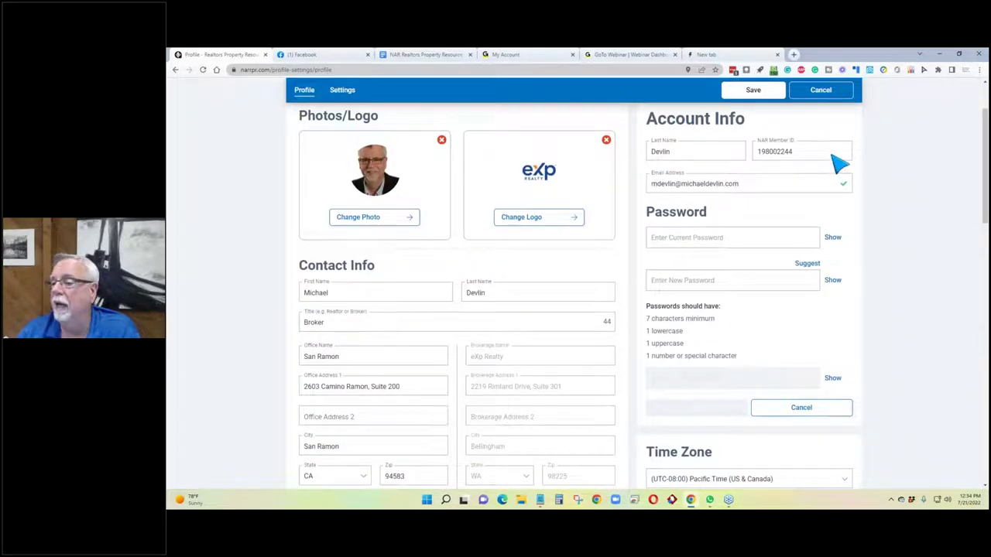
left_click_drag(794, 153, 756, 159)
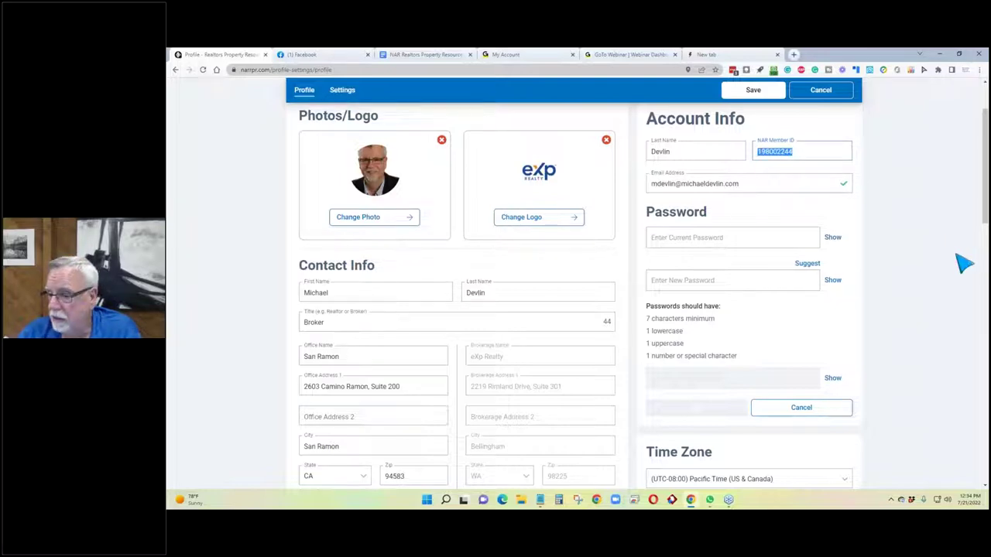
scroll(955, 256, "down", 2)
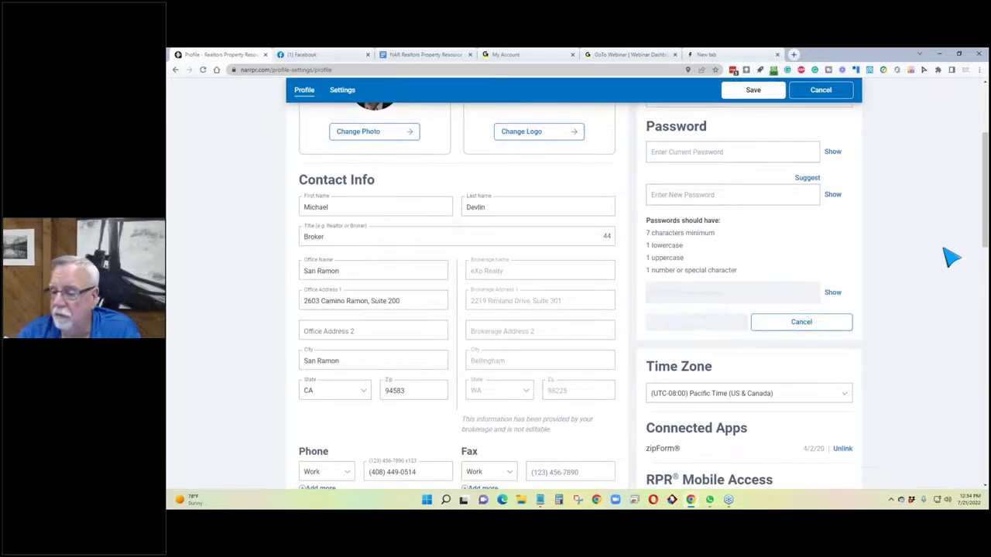
scroll(952, 257, "down", 1)
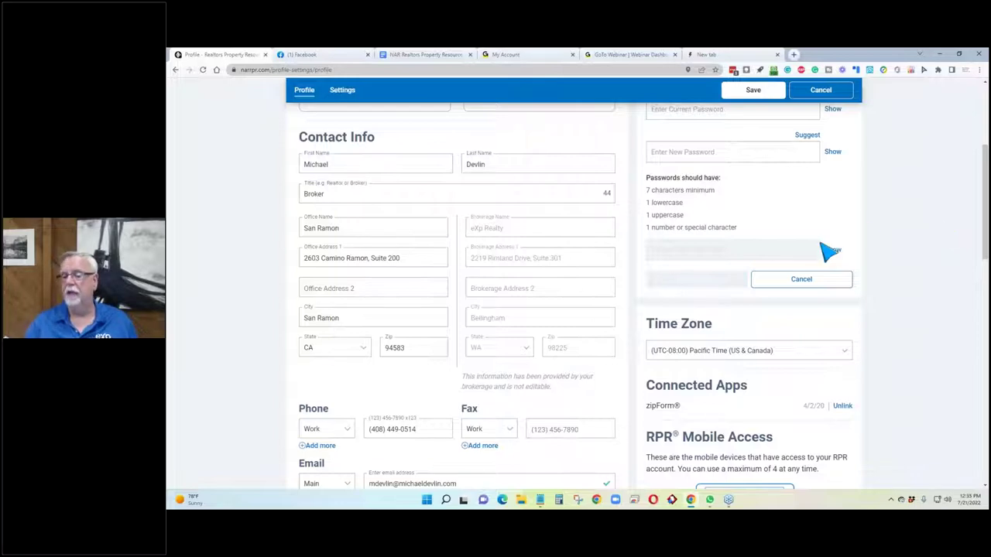
scroll(894, 362, "down", 3)
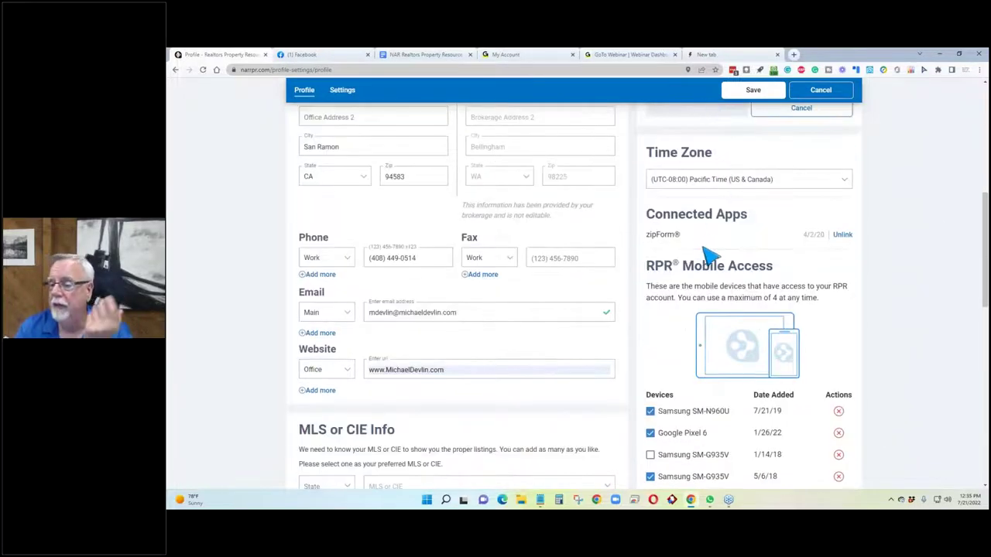
left_click_drag(759, 223, 642, 221)
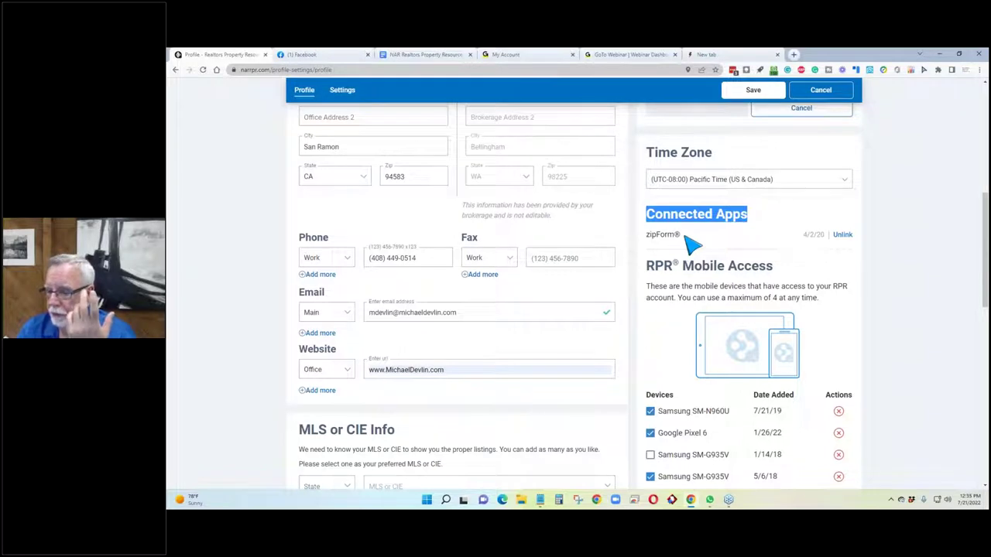
left_click(716, 241)
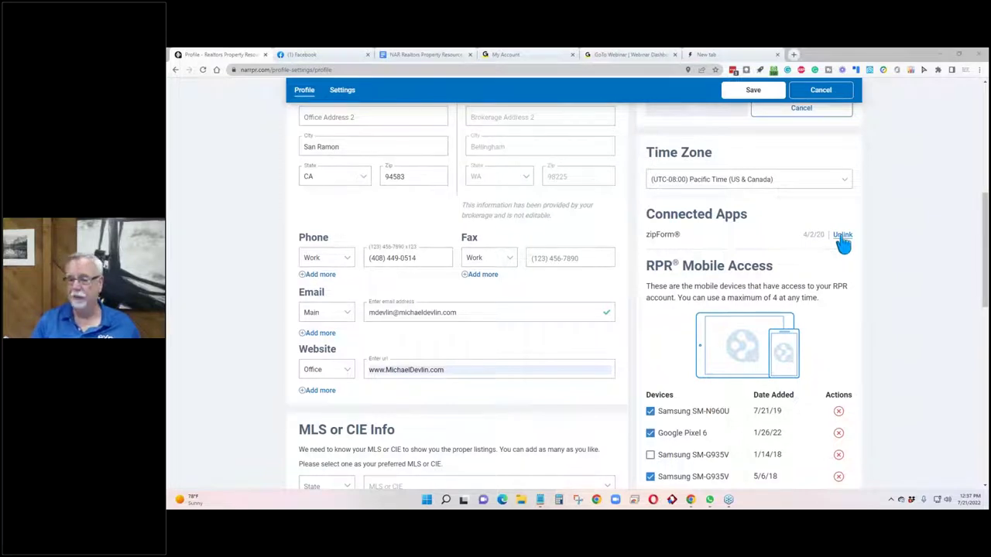
scroll(809, 235, "up", 6)
left_click_drag(789, 246, 741, 254)
scroll(754, 281, "down", 5)
scroll(754, 282, "down", 2)
scroll(755, 283, "up", 1)
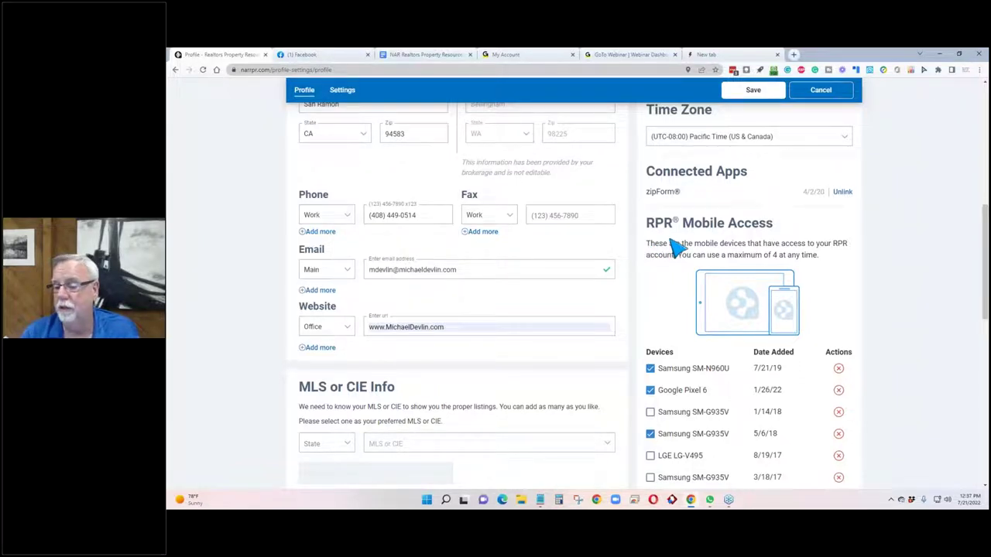
scroll(672, 243, "down", 2)
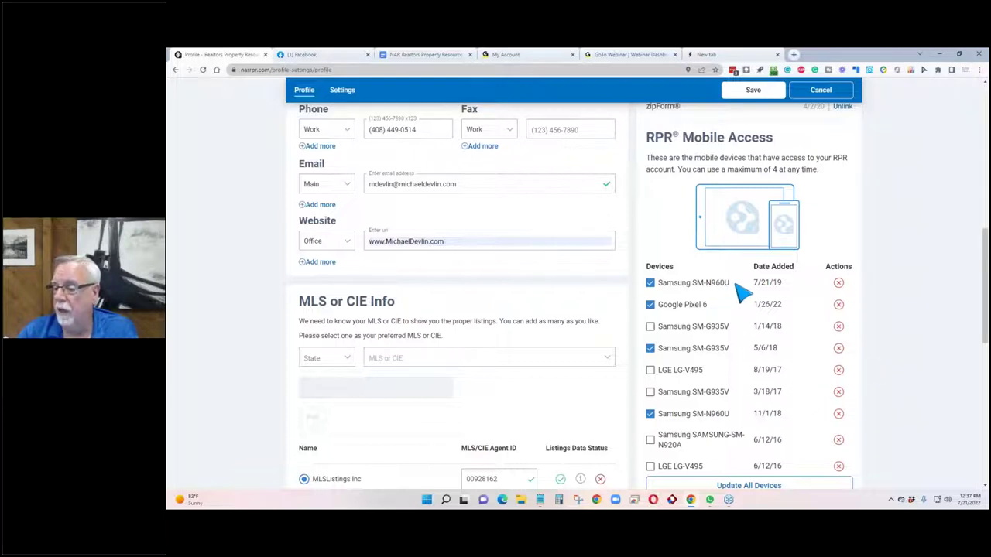
left_click_drag(735, 283, 663, 289)
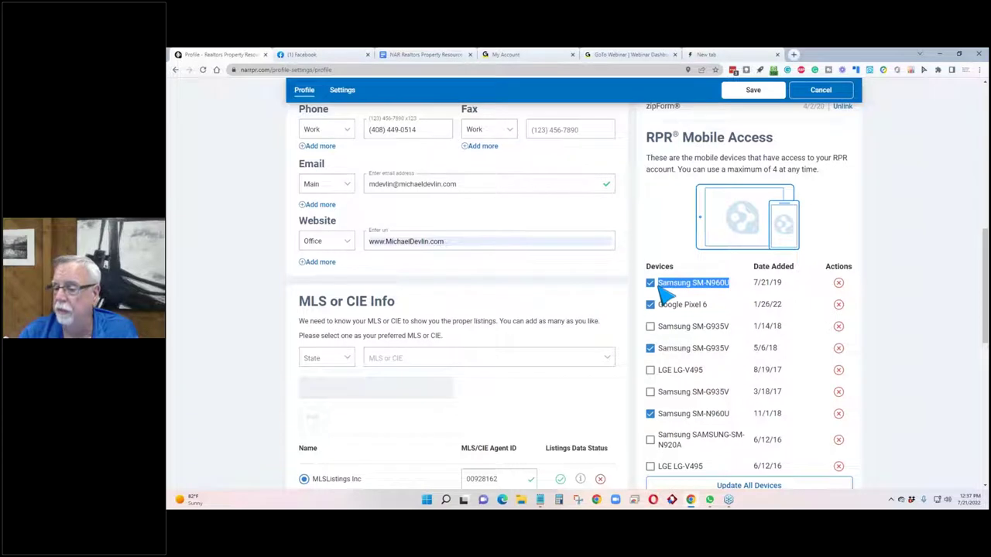
left_click_drag(718, 308, 655, 310)
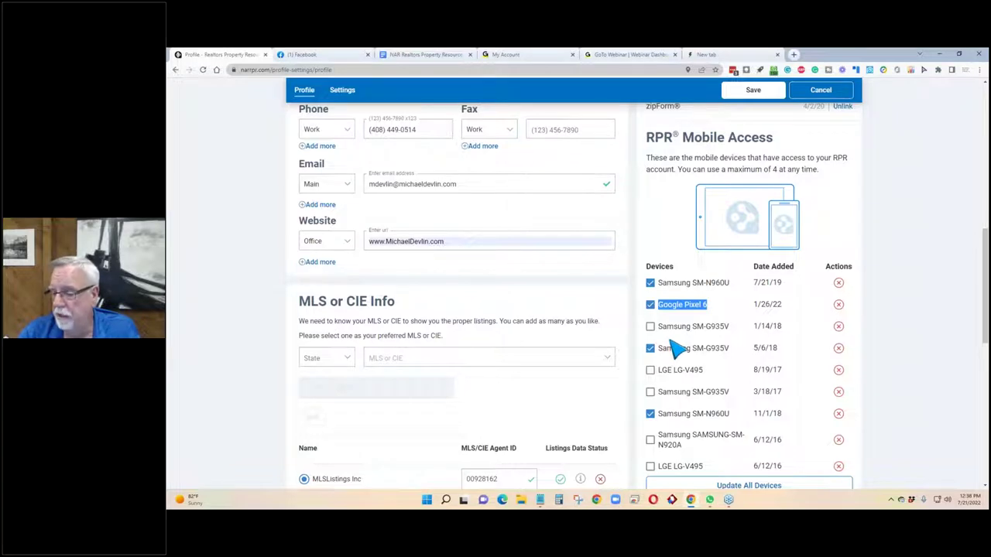
scroll(673, 350, "down", 1)
scroll(674, 350, "up", 1)
scroll(666, 344, "up", 1)
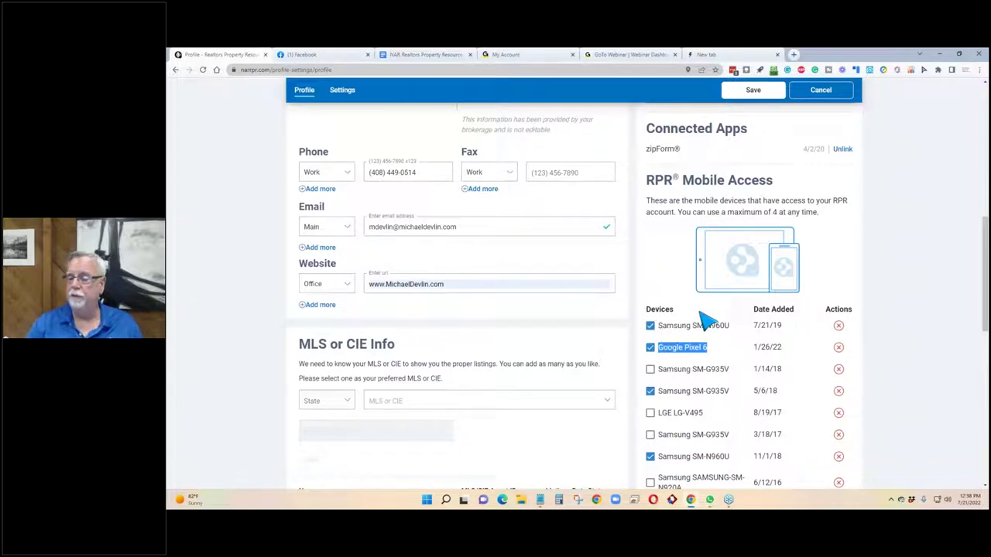
left_click(841, 257)
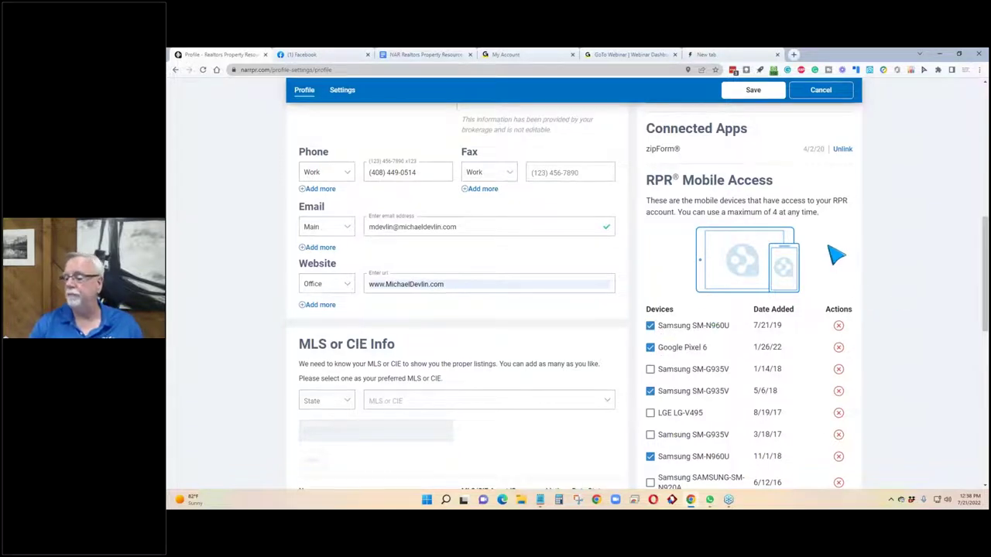
scroll(840, 257, "down", 3)
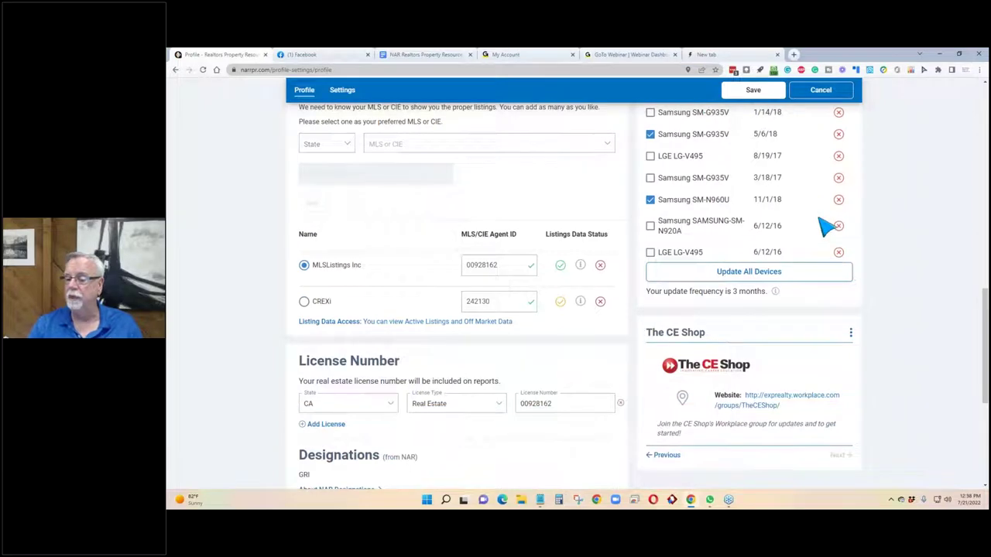
scroll(825, 229, "down", 2)
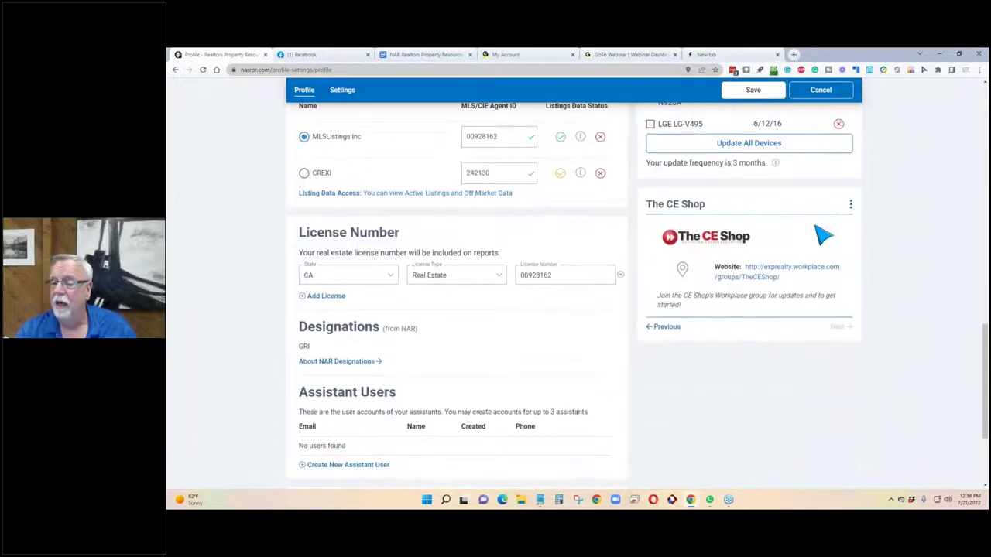
scroll(829, 261, "down", 2)
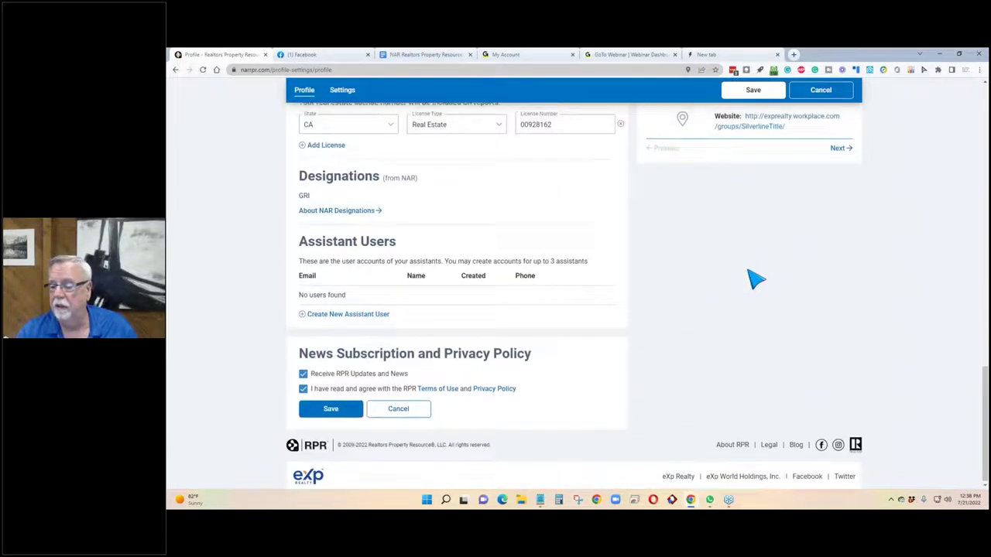
scroll(735, 279, "up", 5)
scroll(696, 272, "up", 10)
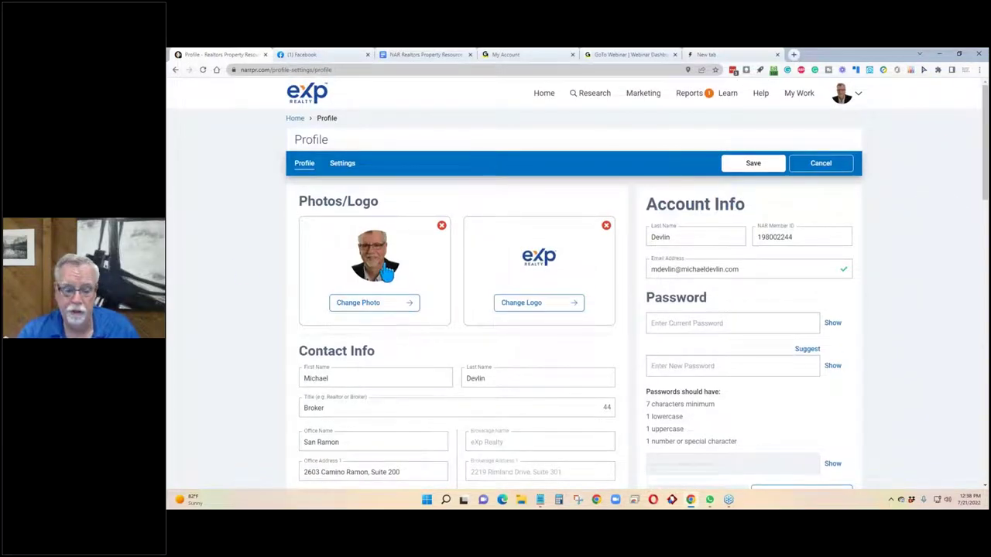
Save the profile changes and review the listing day ranges and My Markets on the Settings page.
left_click(342, 163)
left_click(555, 313)
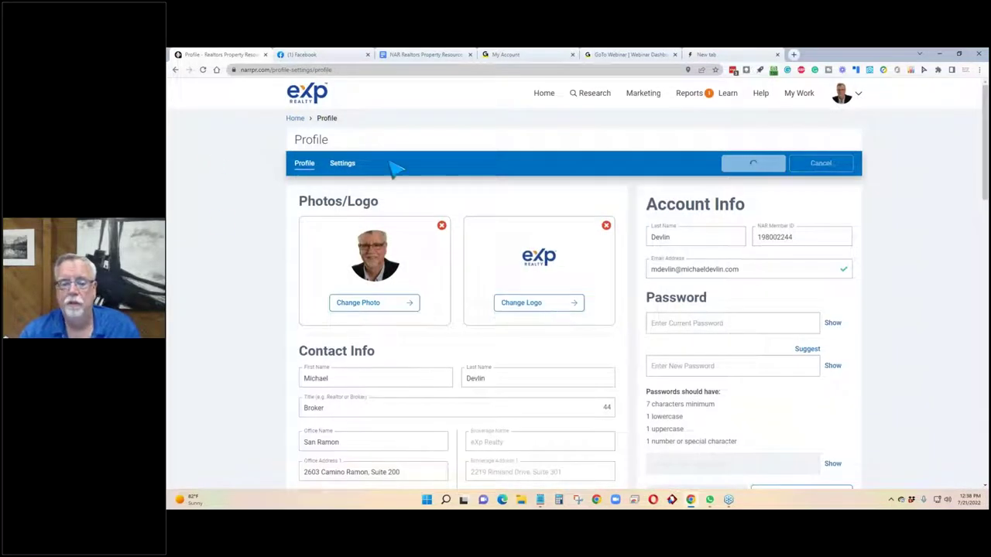
left_click(343, 163)
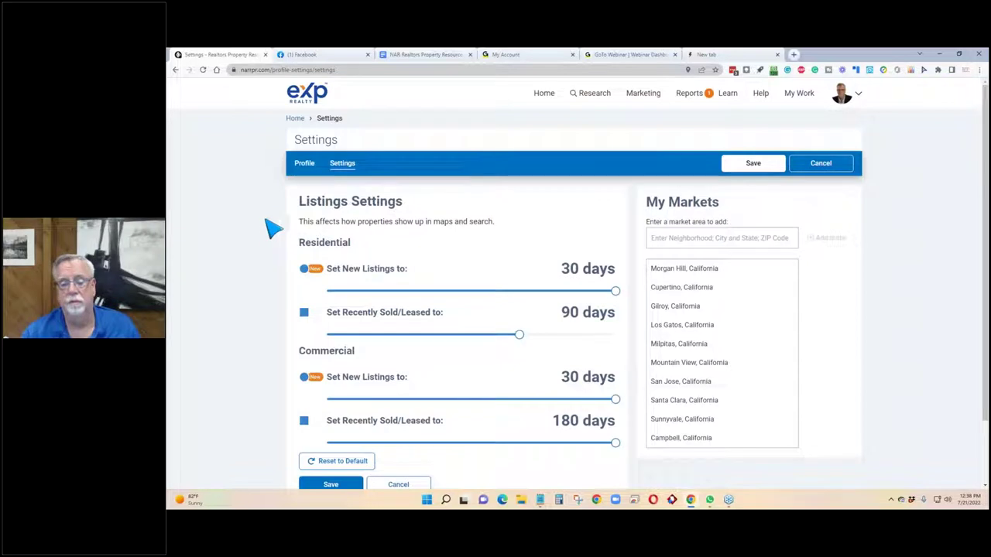
scroll(265, 227, "down", 1)
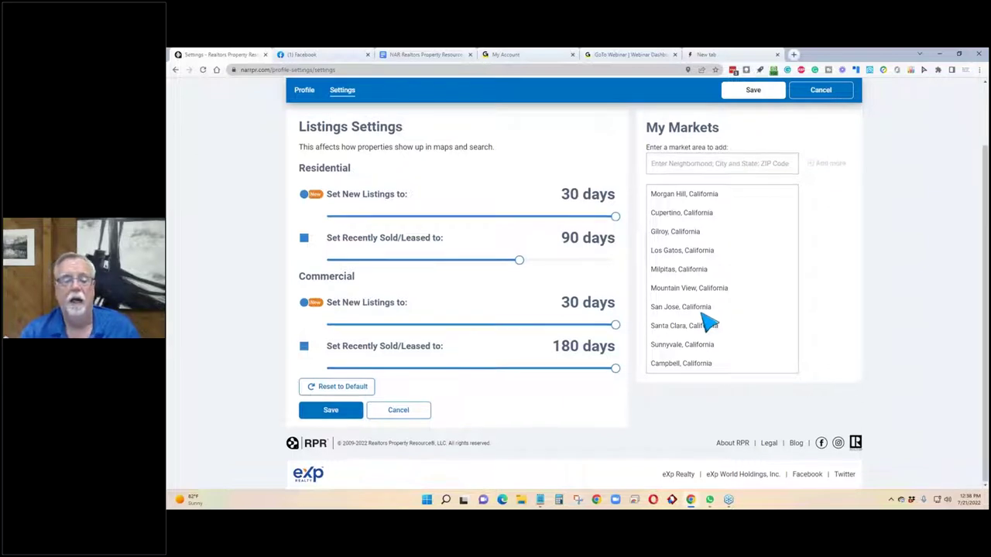
scroll(457, 230, "up", 2)
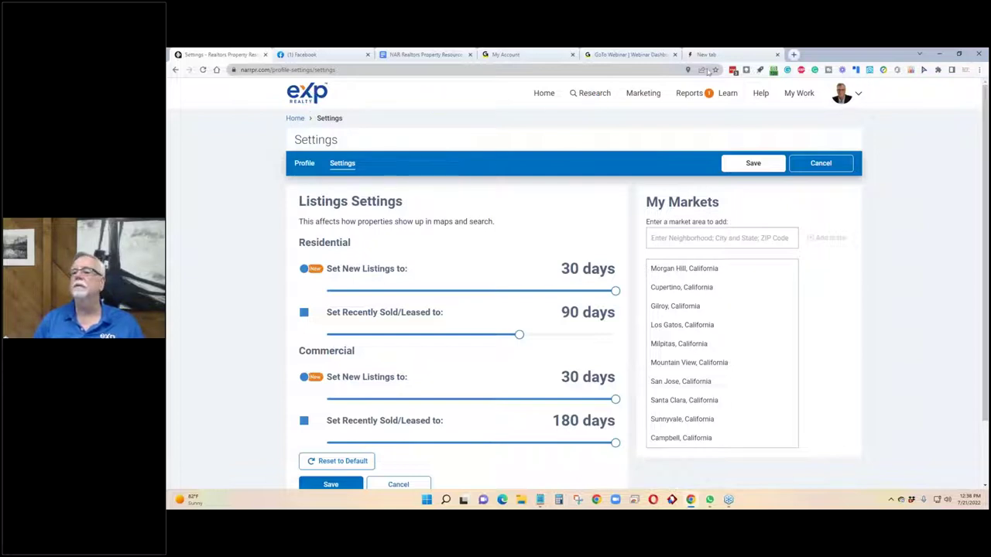
left_click(203, 70)
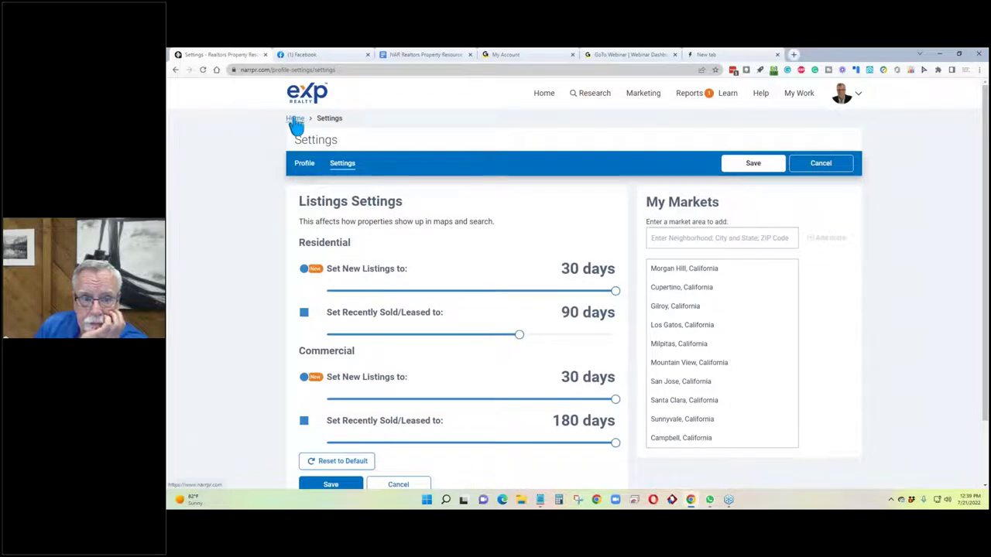
Go back Home, postpone the rating survey, and show the residential Morgan Hill market map.
left_click(295, 119)
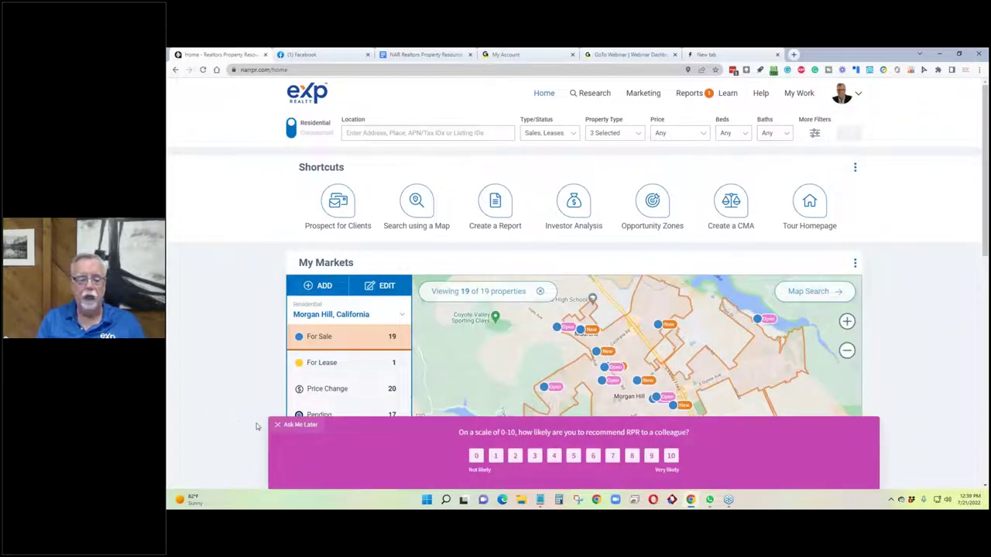
left_click(298, 425)
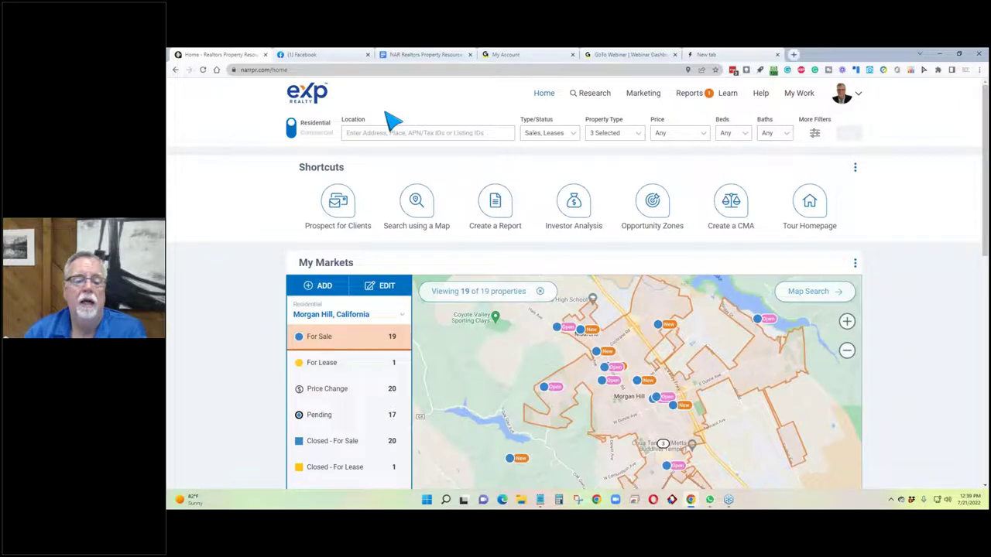
left_click(295, 132)
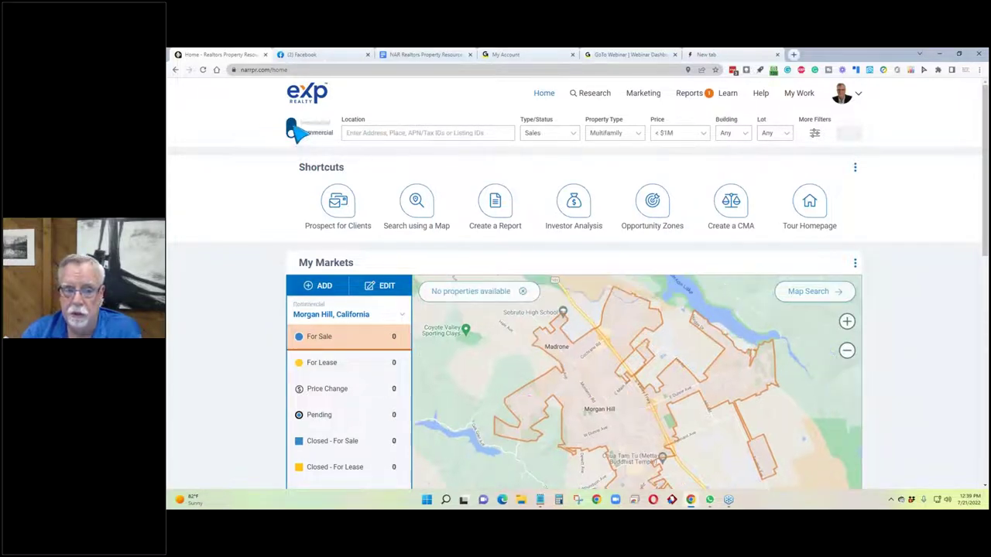
left_click(295, 132)
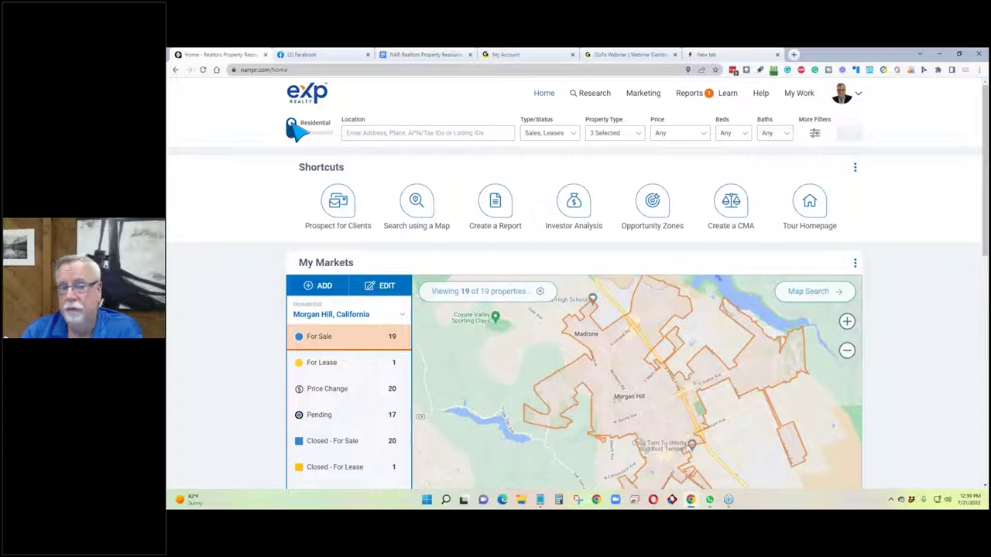
left_click(389, 134)
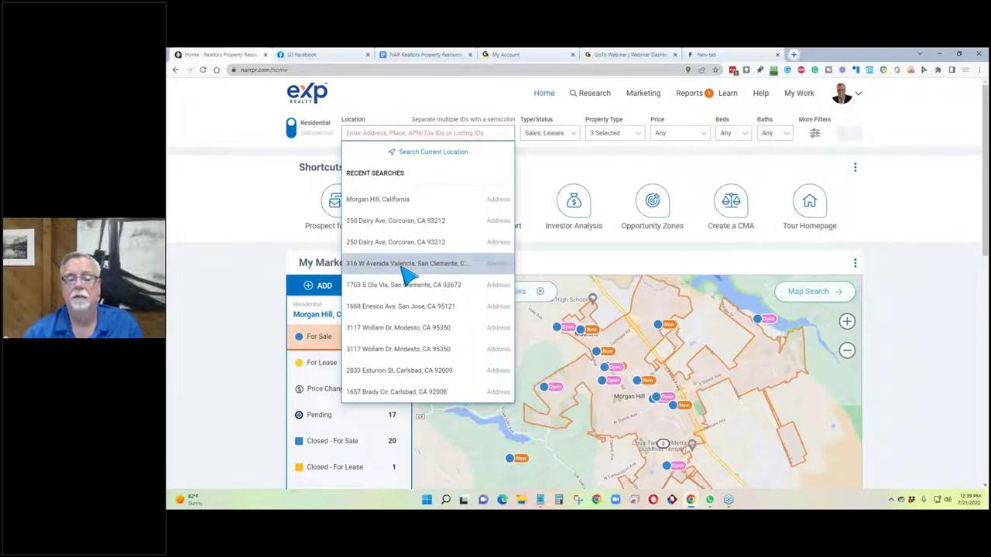
Open the Avenida Valencia property from recent searches, then go back to the dashboard.
left_click(403, 264)
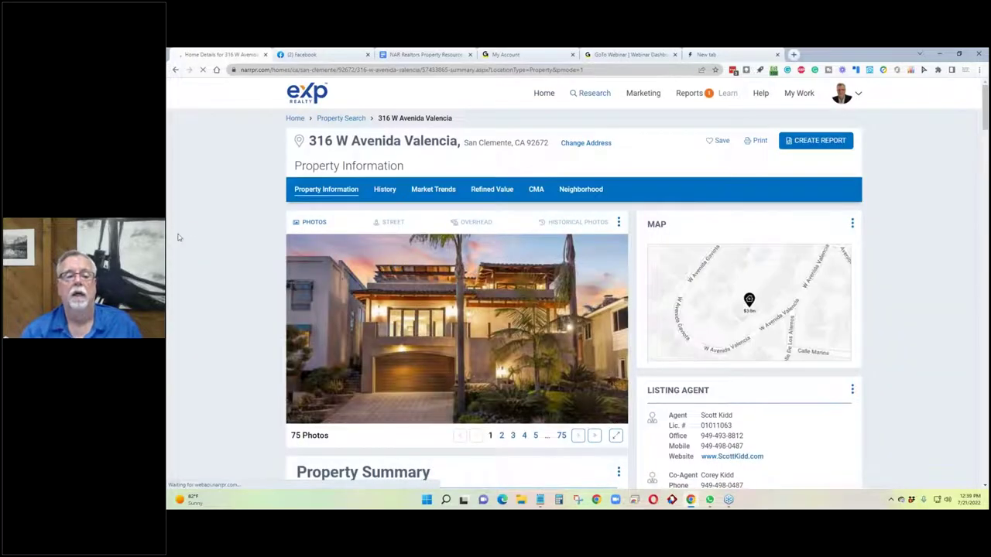
scroll(325, 267, "down", 2)
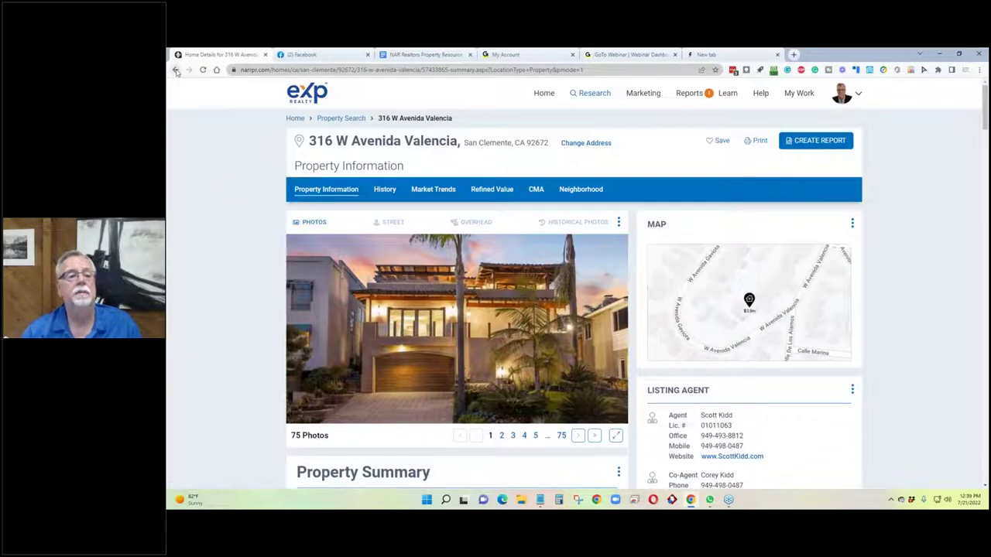
left_click(176, 71)
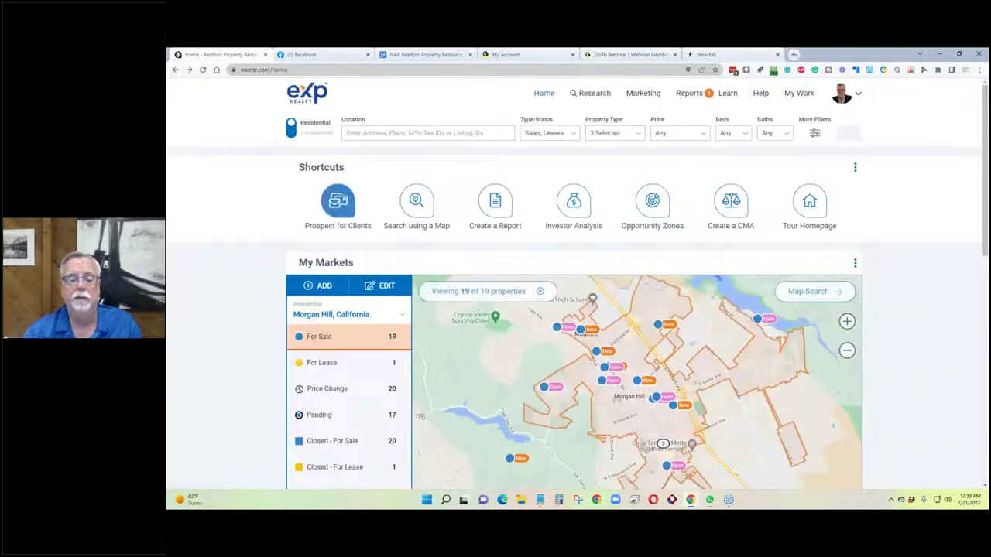
left_click(445, 135)
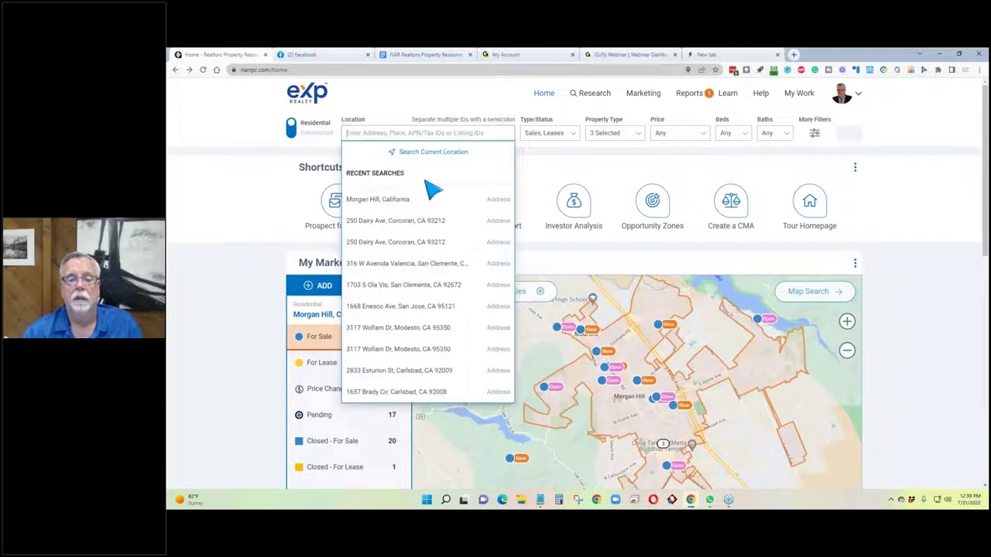
left_click(426, 285)
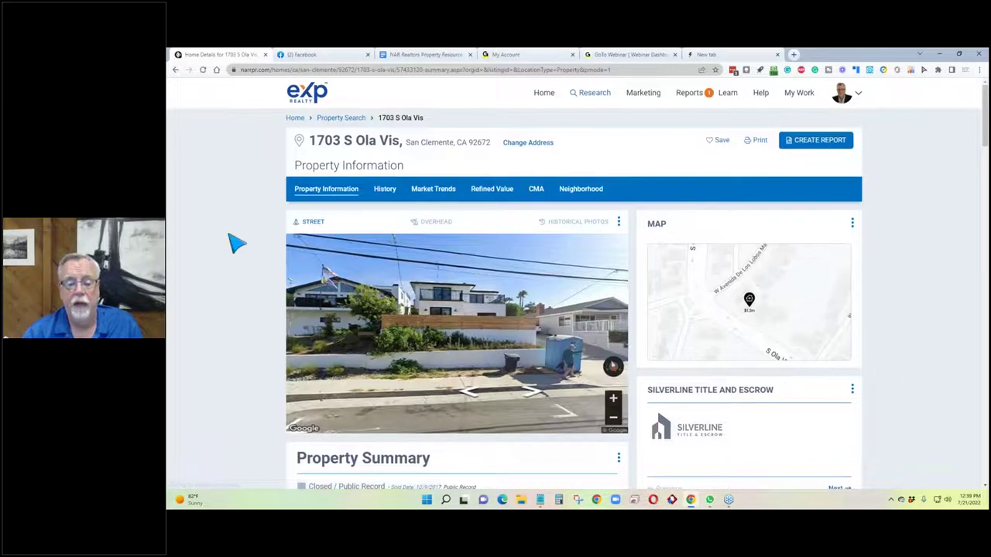
scroll(237, 243, "down", 2)
scroll(237, 243, "up", 1)
scroll(236, 233, "up", 1)
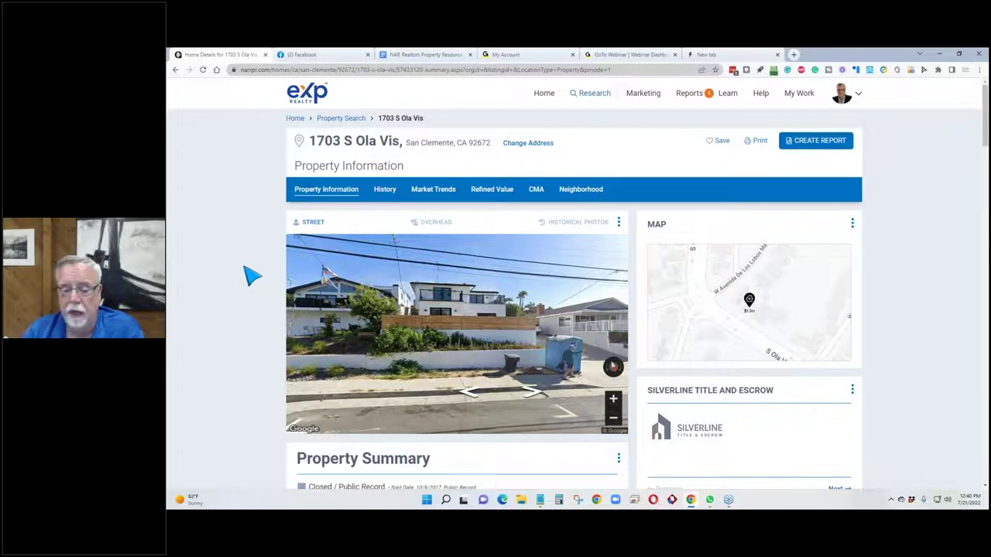
scroll(246, 268, "down", 3)
scroll(247, 269, "up", 3)
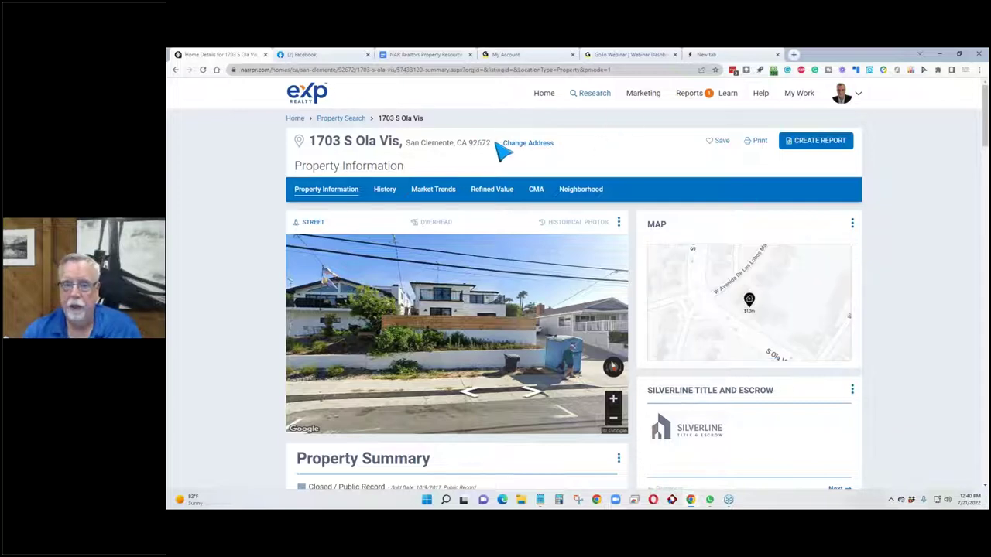
left_click_drag(492, 145, 310, 147)
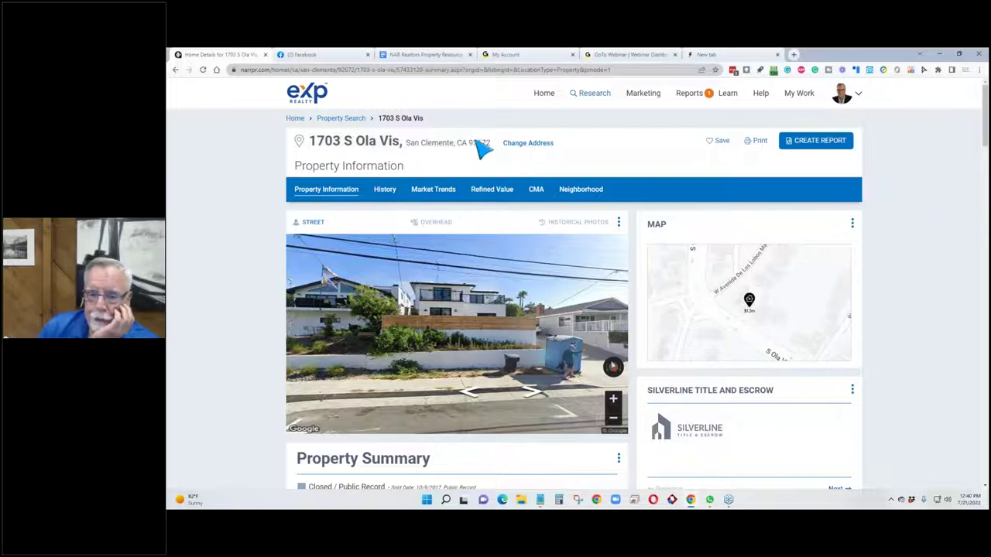
left_click_drag(495, 145, 309, 147)
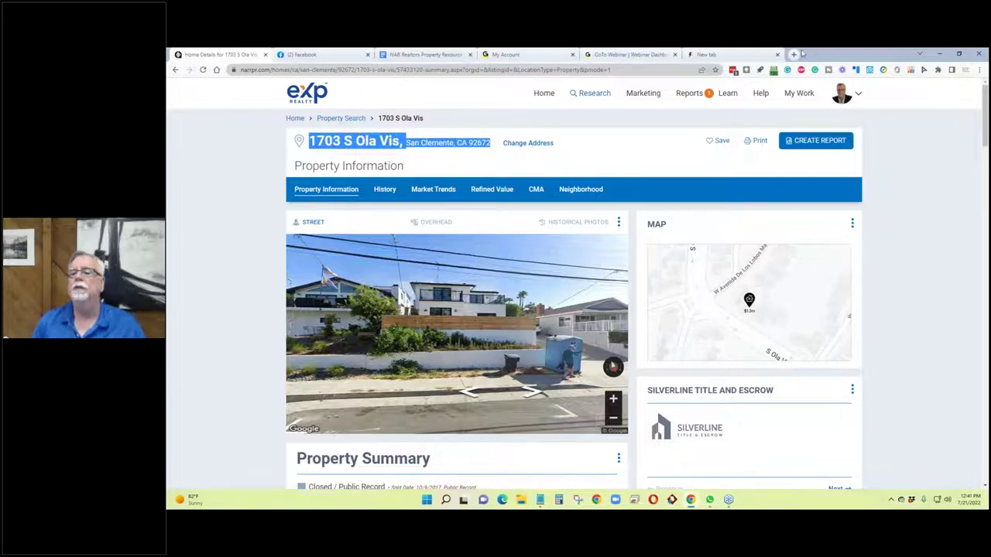
Open the MLSListings login from the new-tab shortcuts and sign in with the Google account.
left_click(735, 55)
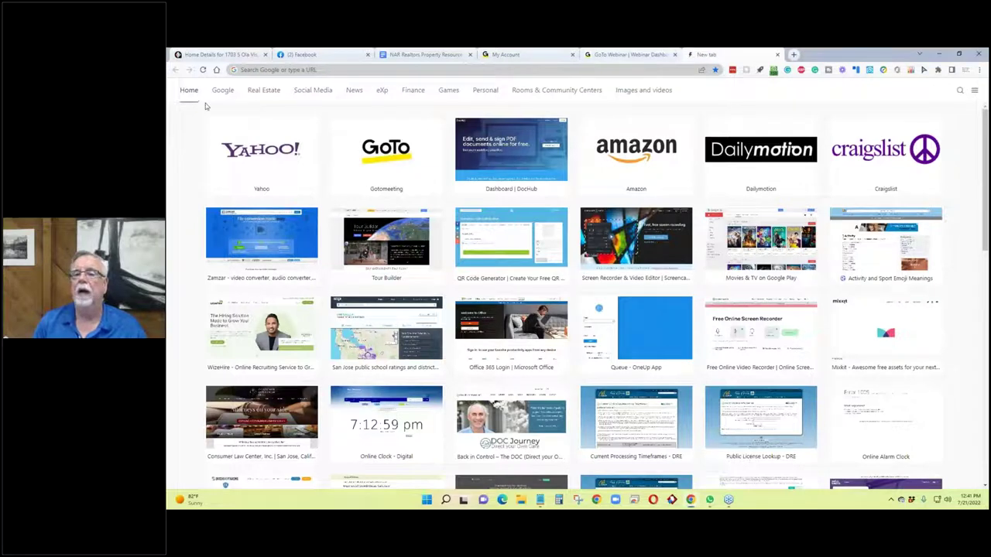
left_click(263, 91)
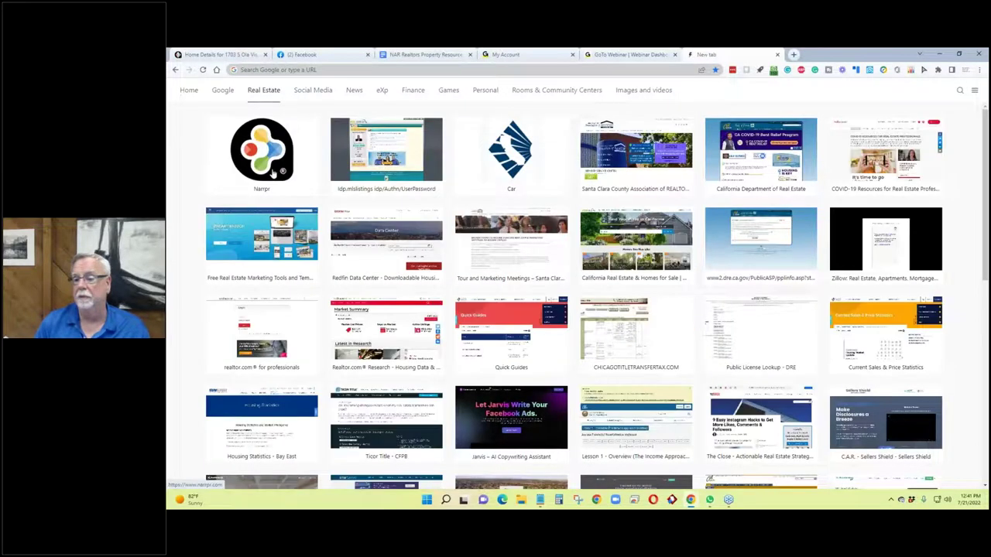
left_click(371, 155)
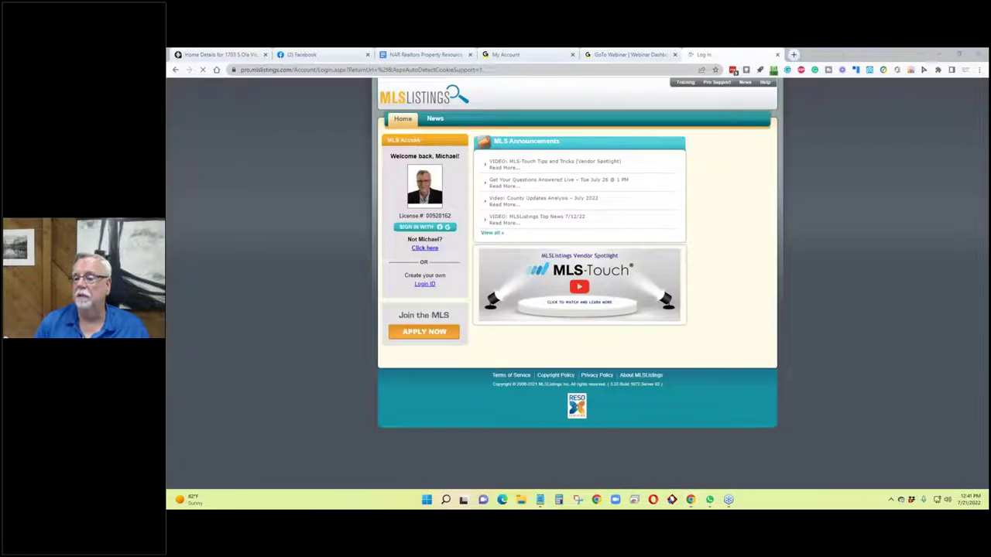
left_click(414, 229)
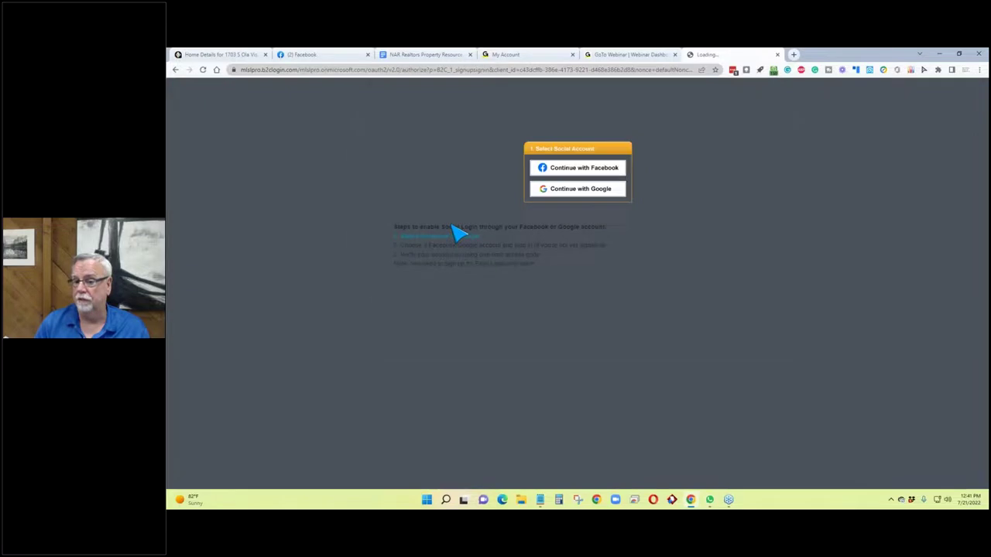
left_click(576, 191)
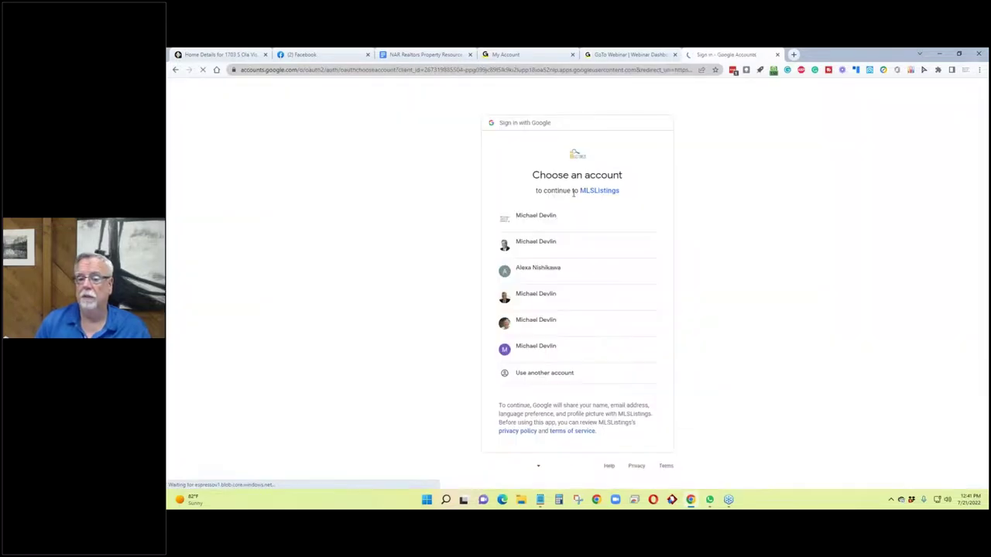
left_click(514, 221)
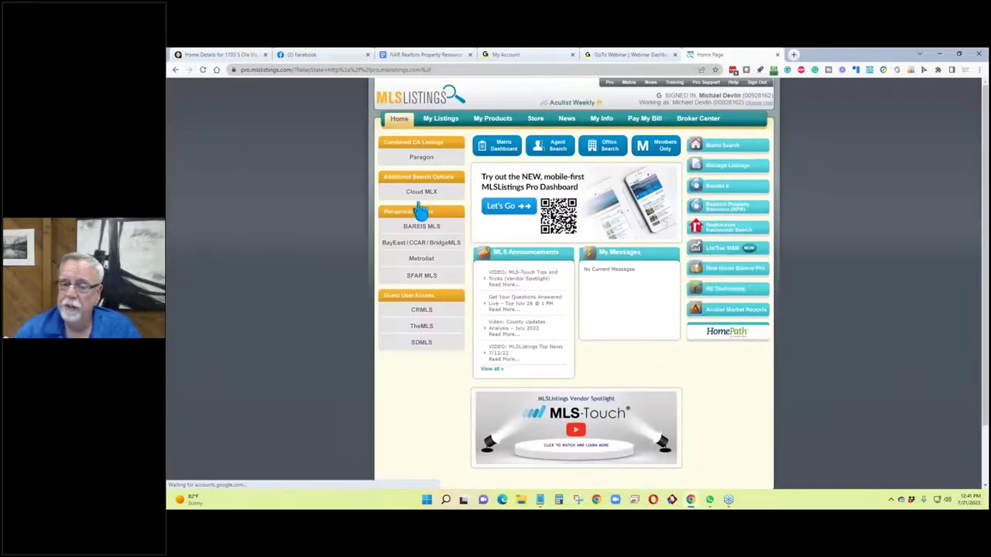
Open Matrix search and select Active, Contingent, Pending and Sold Single Family Home listings.
left_click(730, 153)
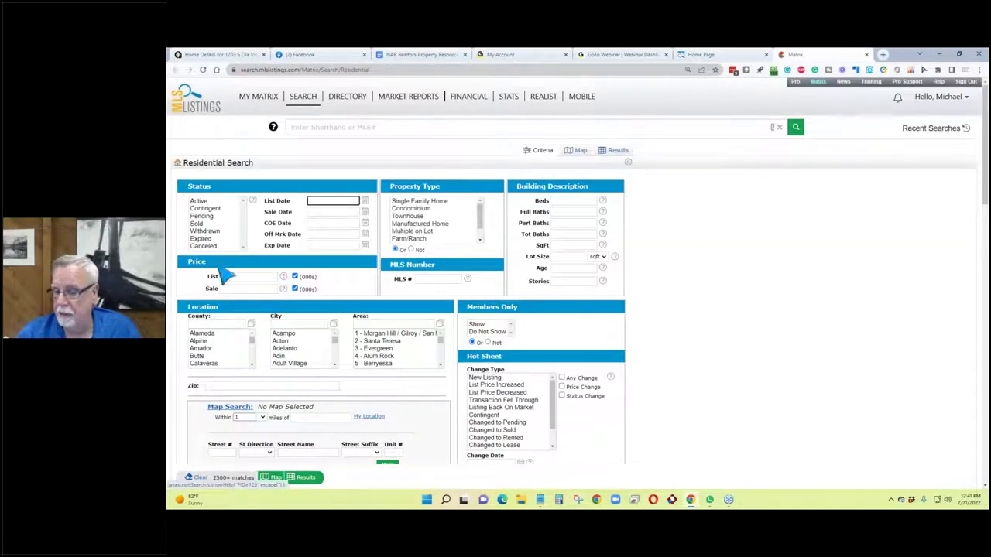
left_click(202, 201)
left_click_drag(203, 201, 345, 228)
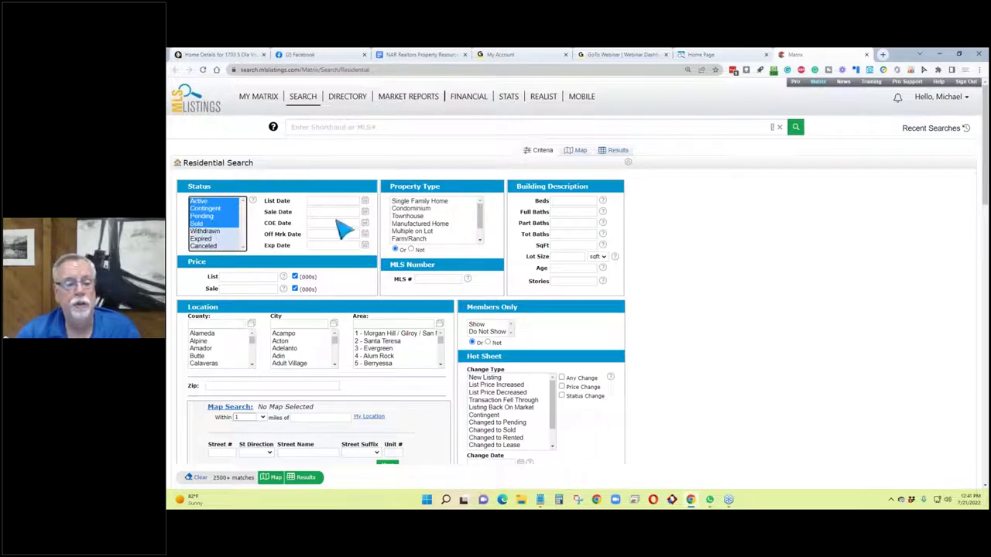
left_click(430, 201)
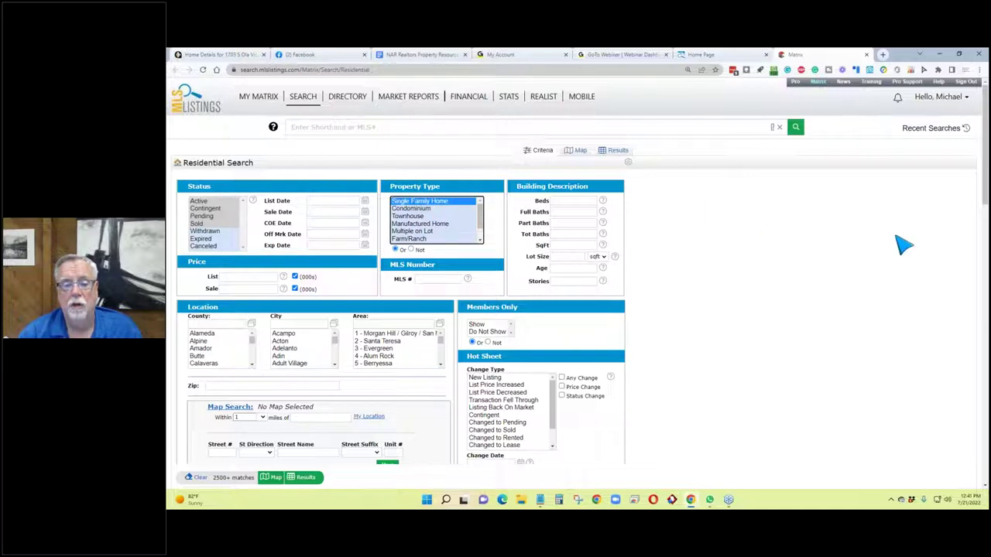
scroll(816, 235, "down", 2)
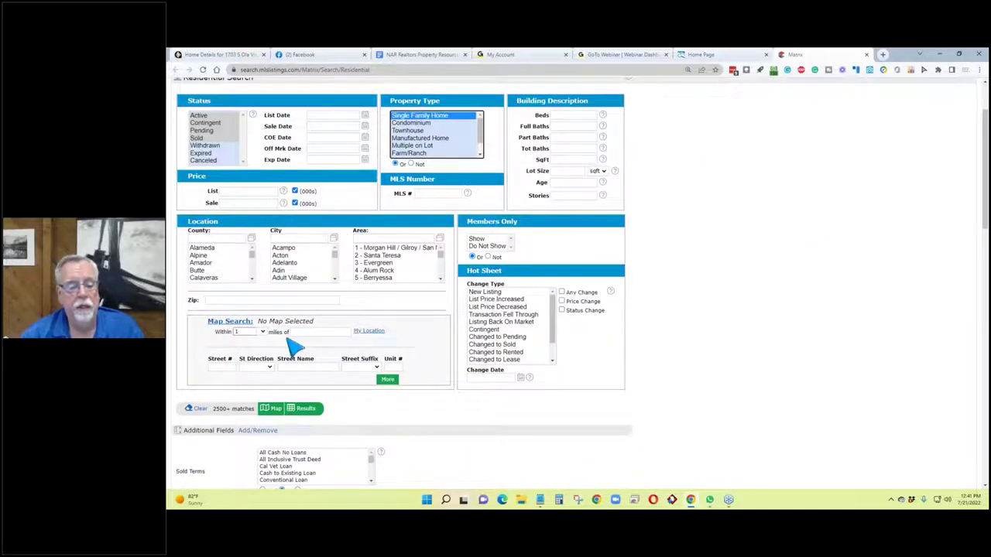
left_click(317, 333)
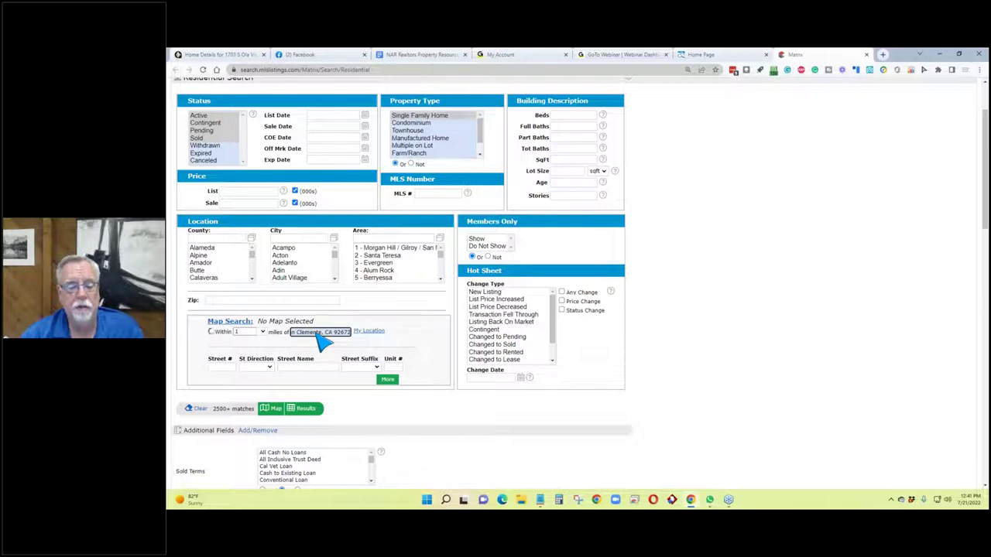
left_click(263, 347)
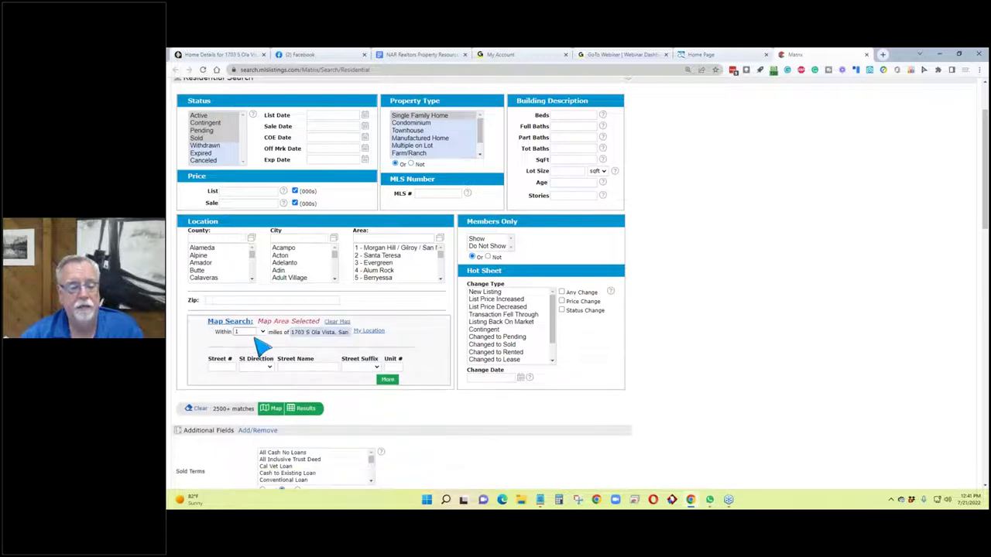
left_click(262, 332)
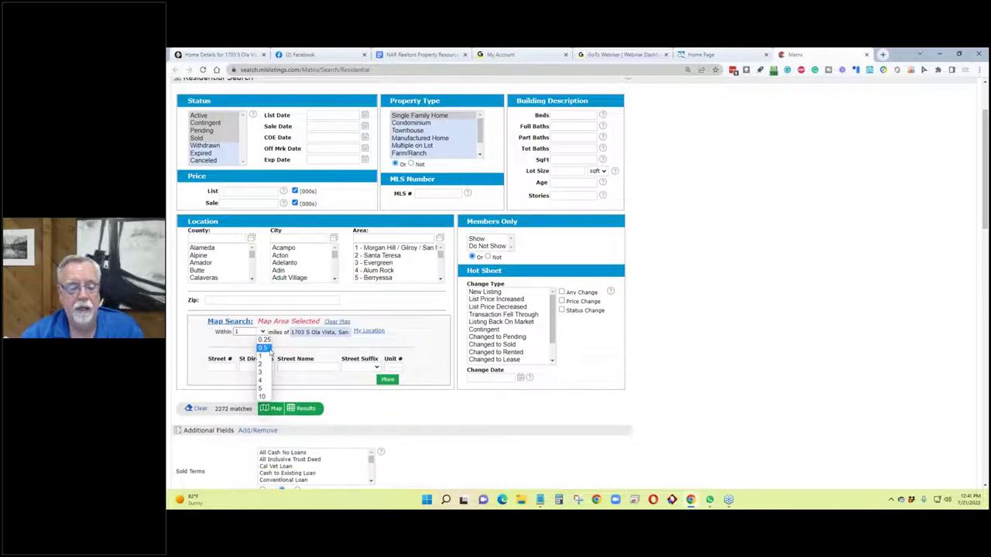
left_click(265, 348)
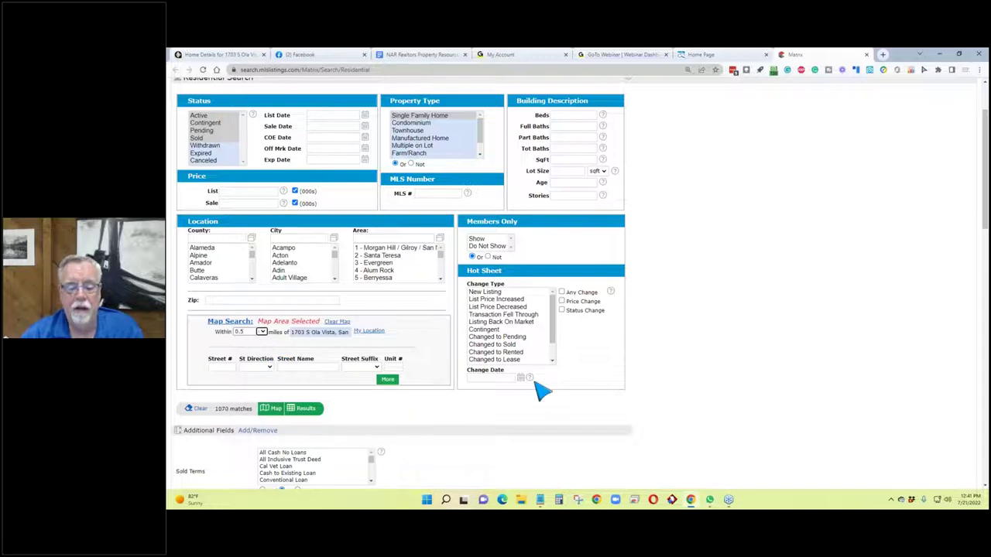
left_click(474, 377)
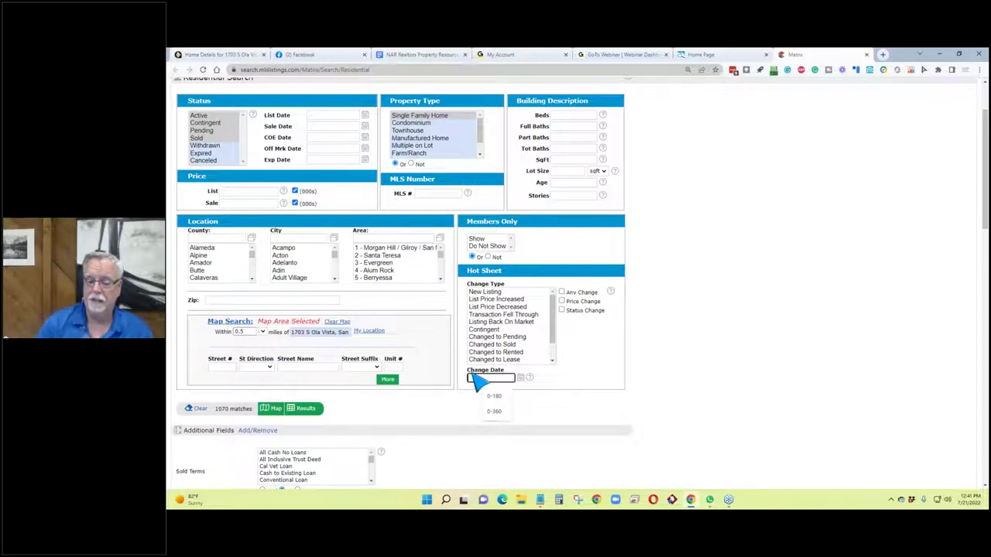
type("0-90")
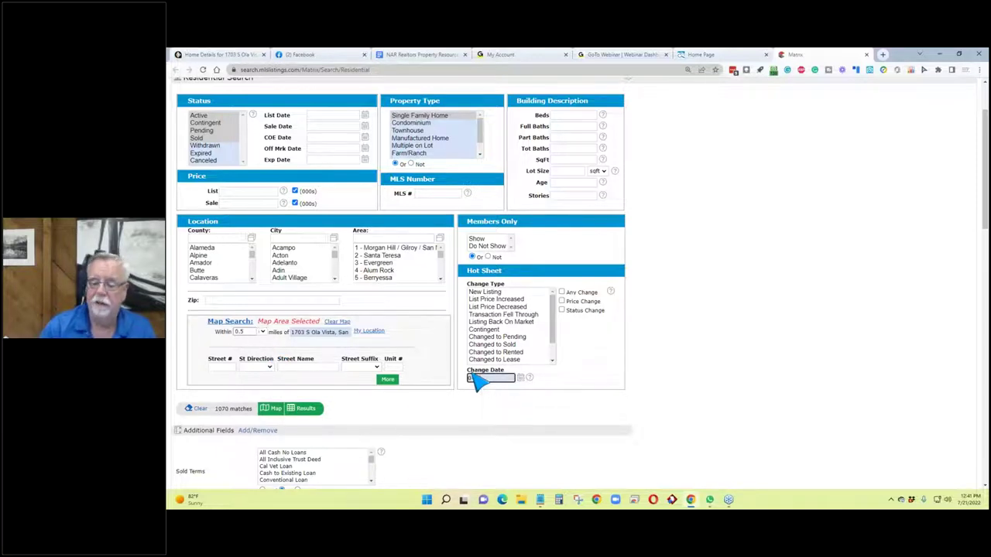
left_click(455, 412)
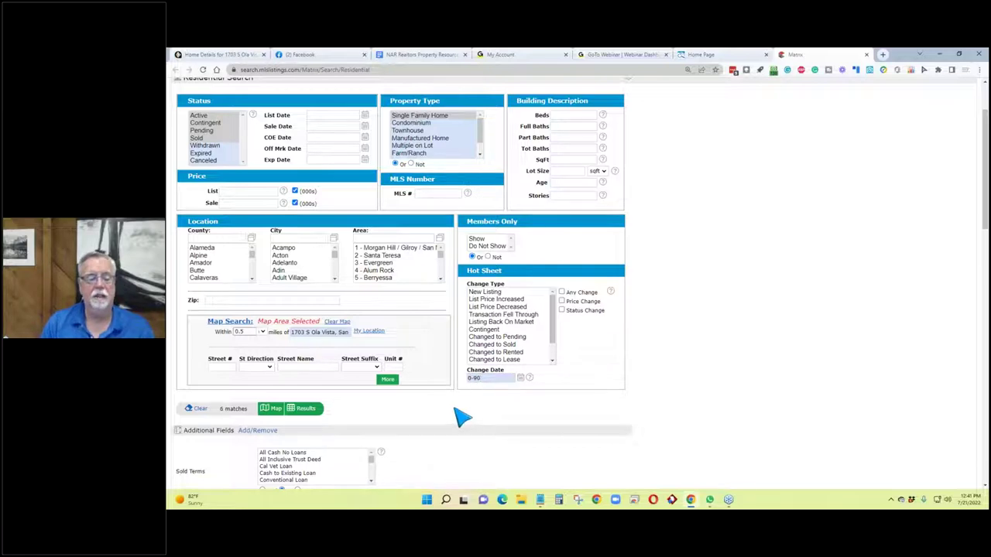
Display the 6 matching sold San Clemente single-family listings, $1,005,000 to $8,700,000.
left_click(306, 410)
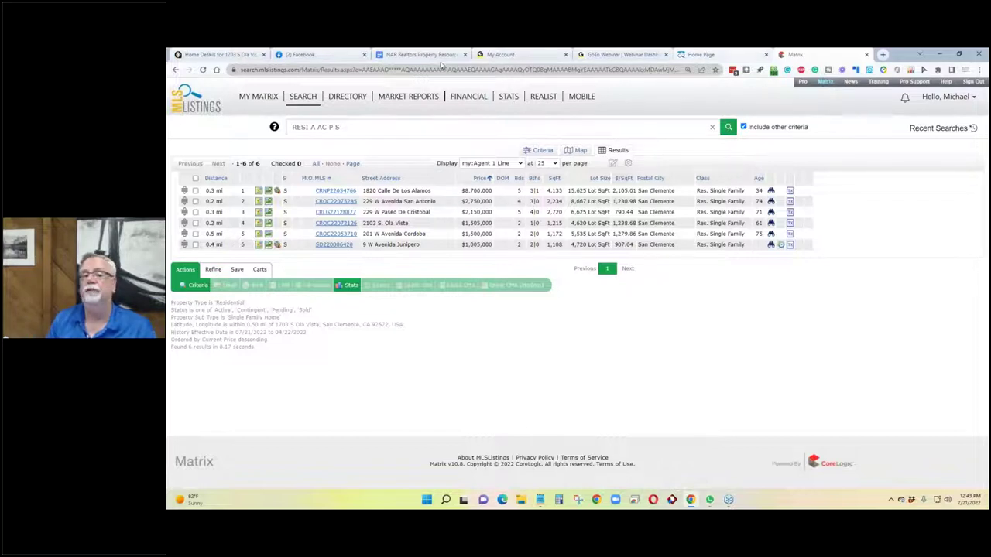
left_click(218, 56)
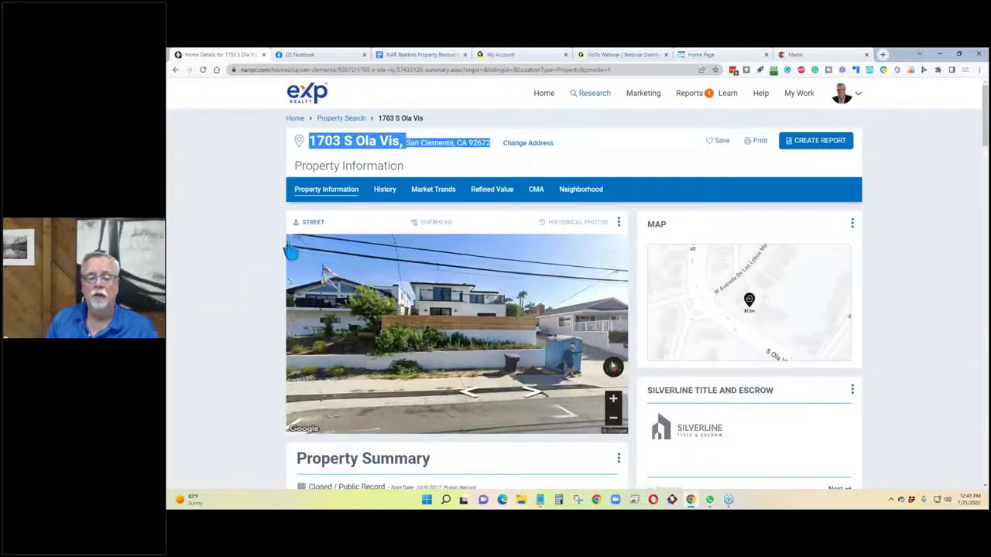
left_click(252, 246)
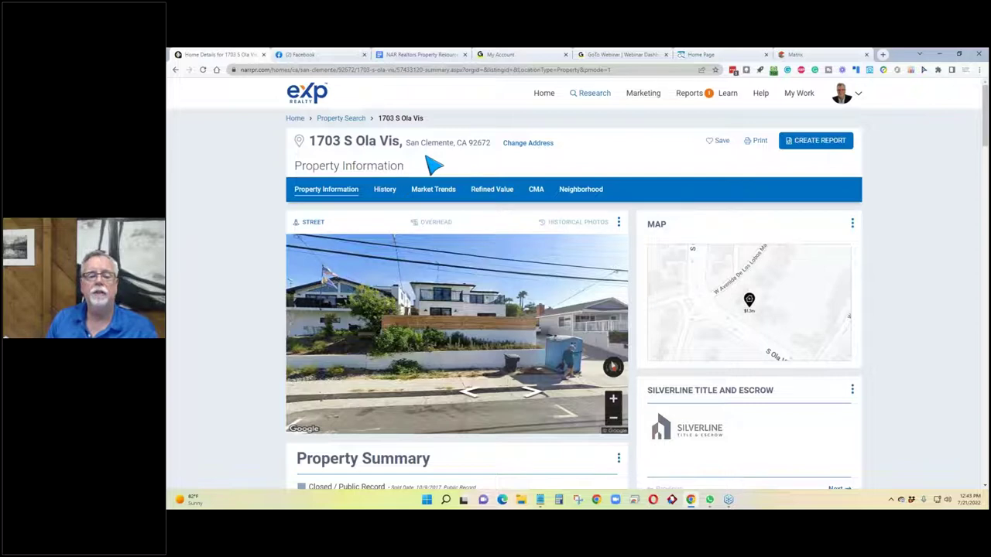
scroll(402, 201, "down", 4)
scroll(343, 284, "up", 1)
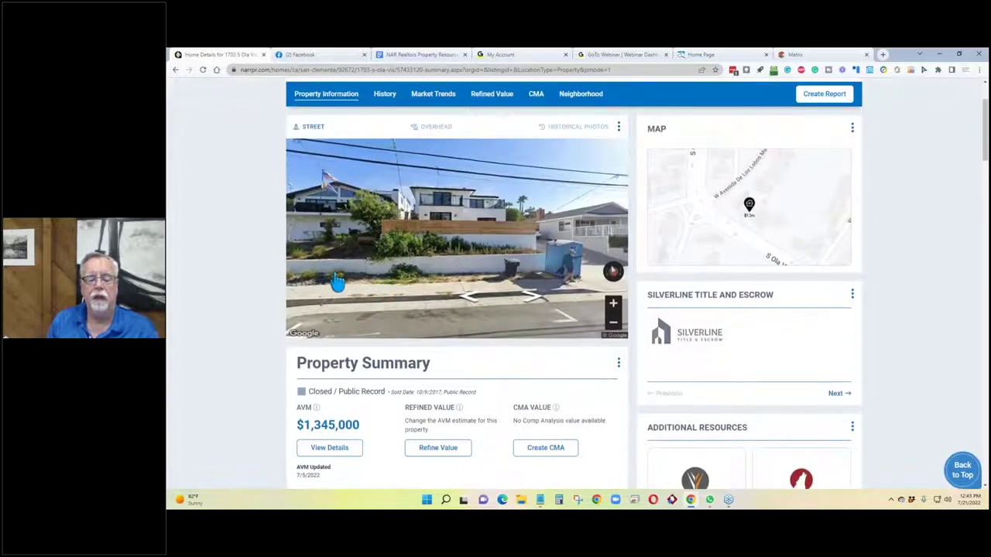
scroll(337, 284, "up", 1)
scroll(333, 325, "down", 3)
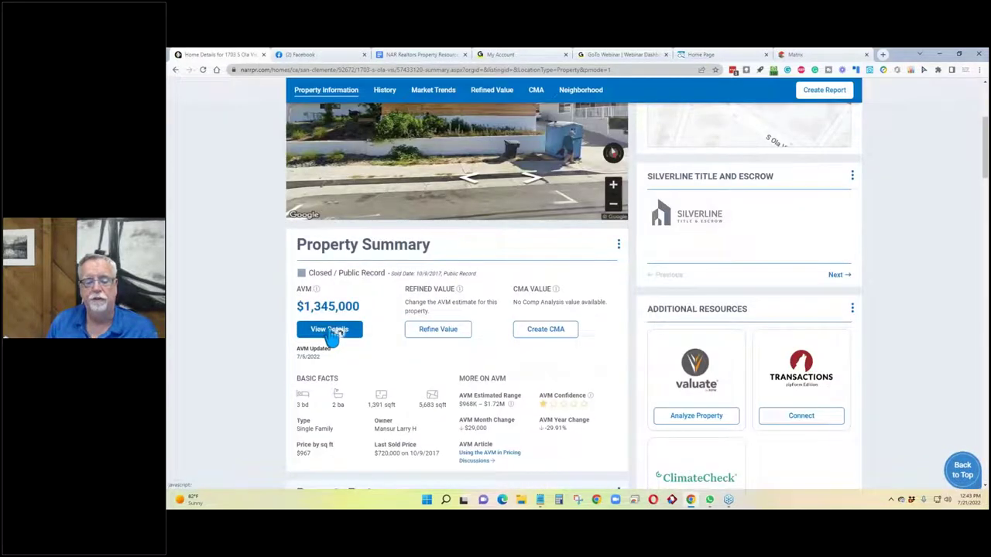
left_click(331, 330)
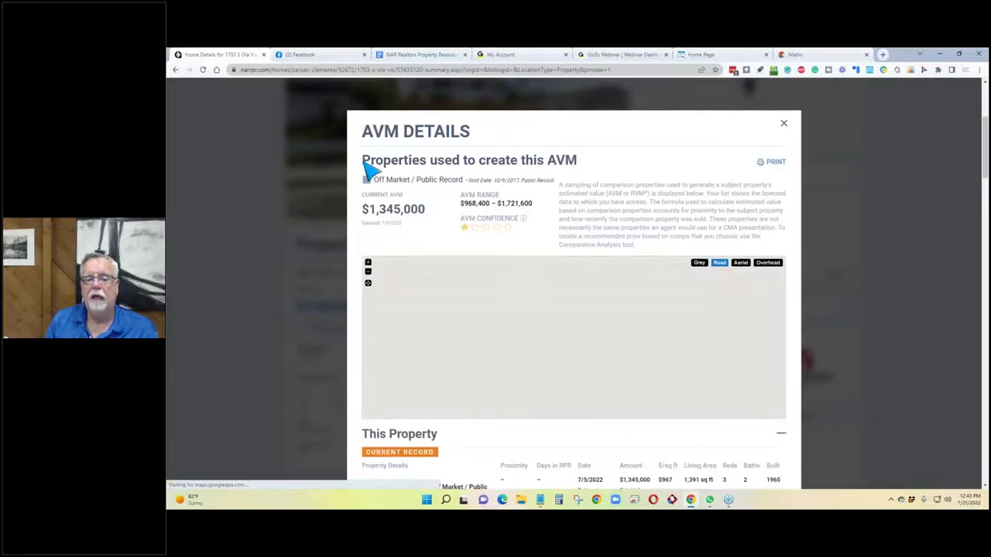
scroll(467, 206, "down", 3)
scroll(468, 207, "down", 2)
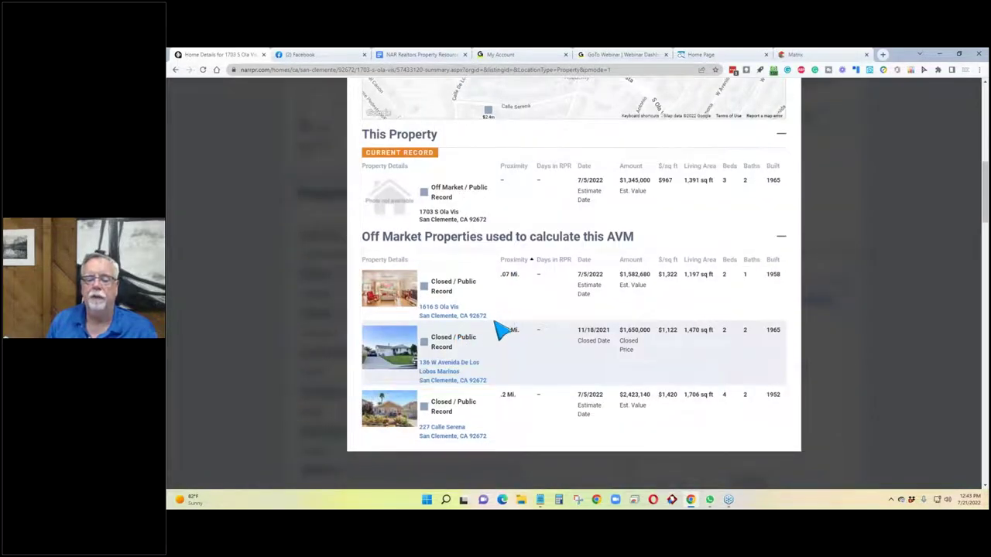
scroll(504, 327, "down", 2)
left_click_drag(488, 299, 422, 289)
key("ctrl+c")
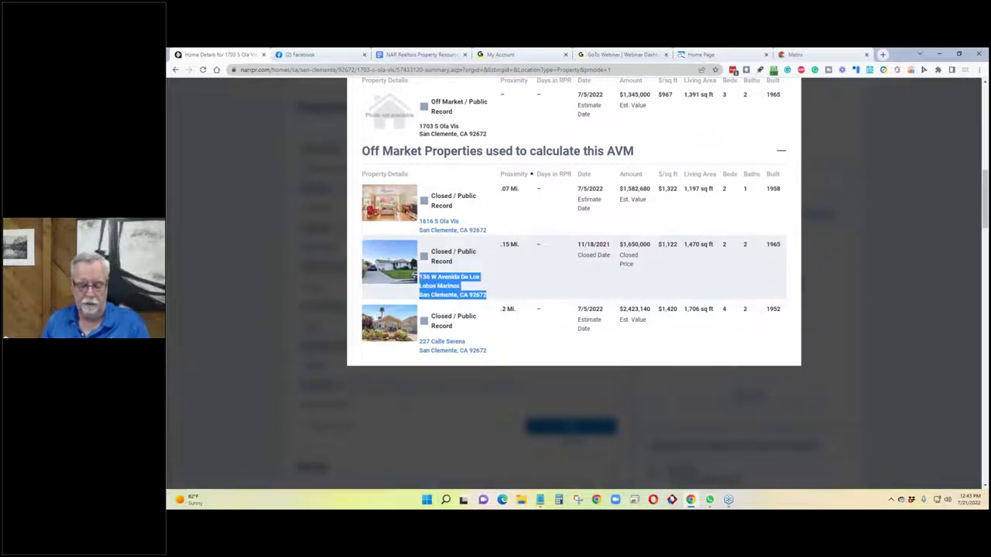
scroll(863, 165, "up", 3)
scroll(797, 217, "up", 3)
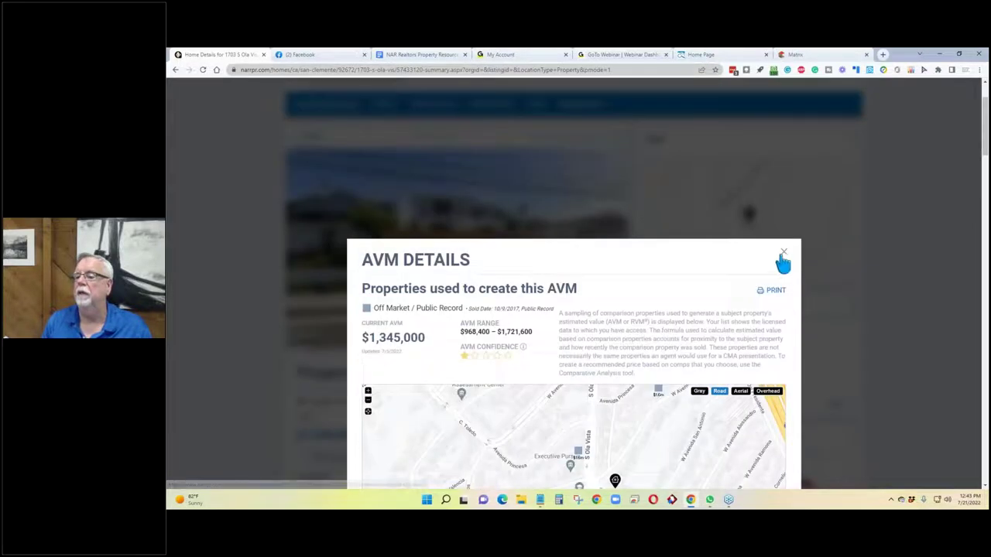
left_click(781, 261)
scroll(299, 126, "up", 2)
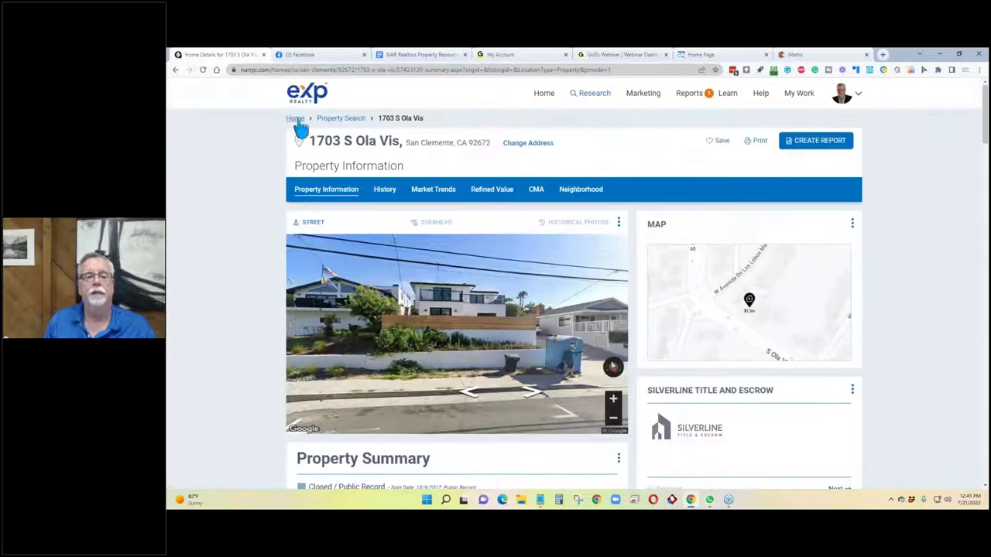
left_click(328, 128)
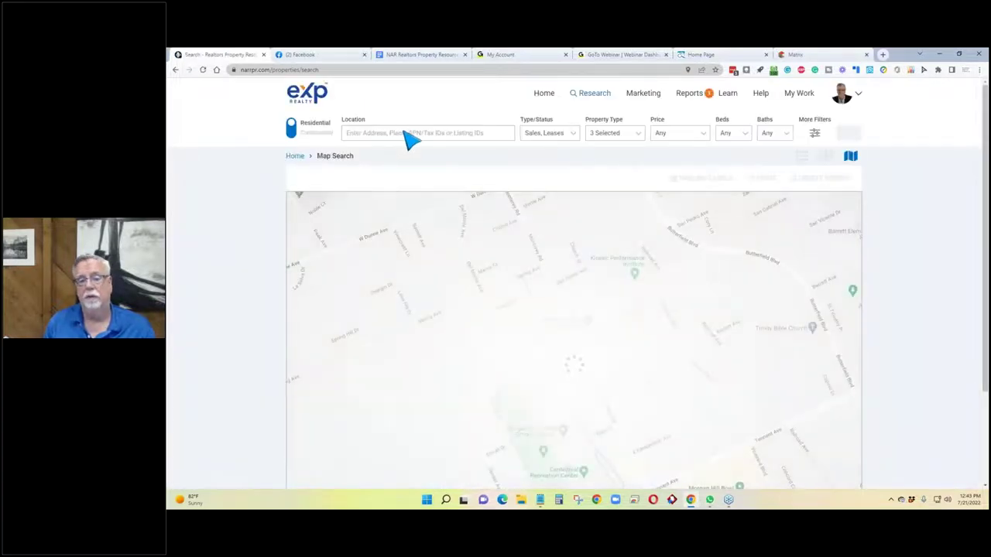
left_click(409, 133)
key("ctrl+v")
key("Return")
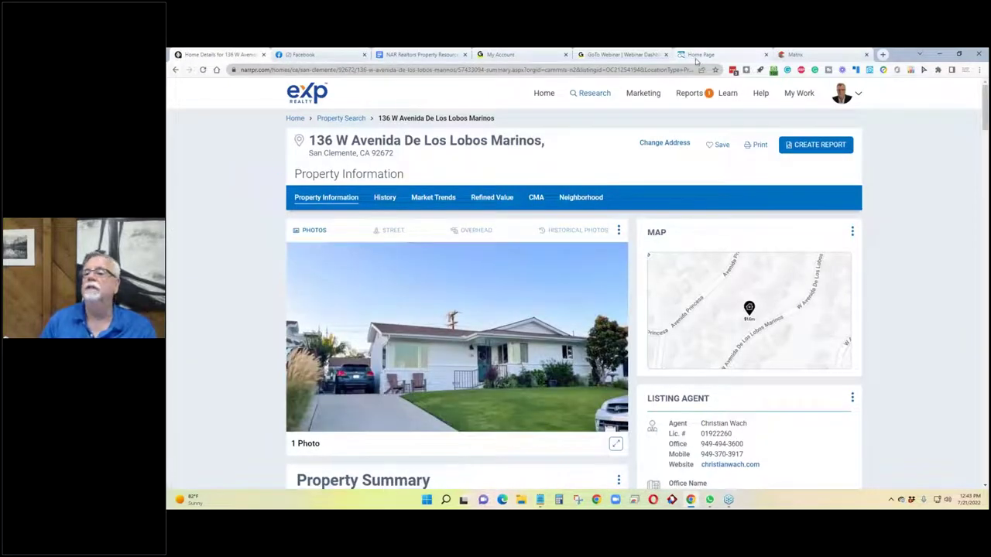
left_click(805, 54)
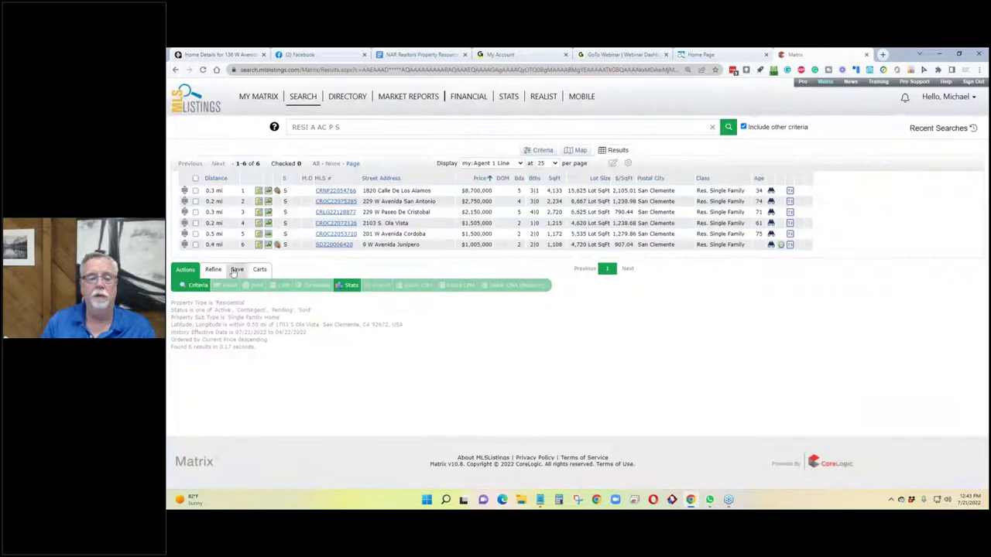
left_click(198, 285)
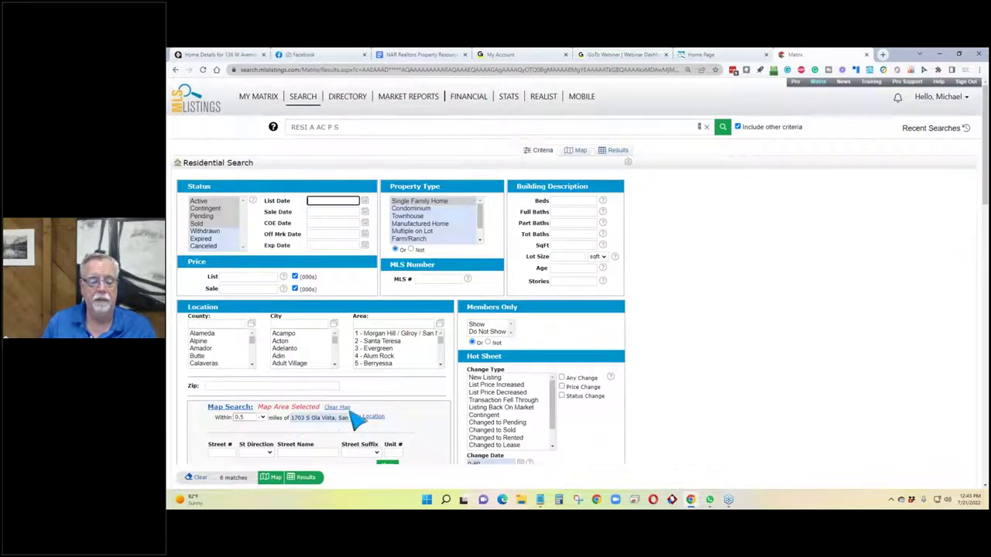
left_click(338, 407)
left_click(315, 419)
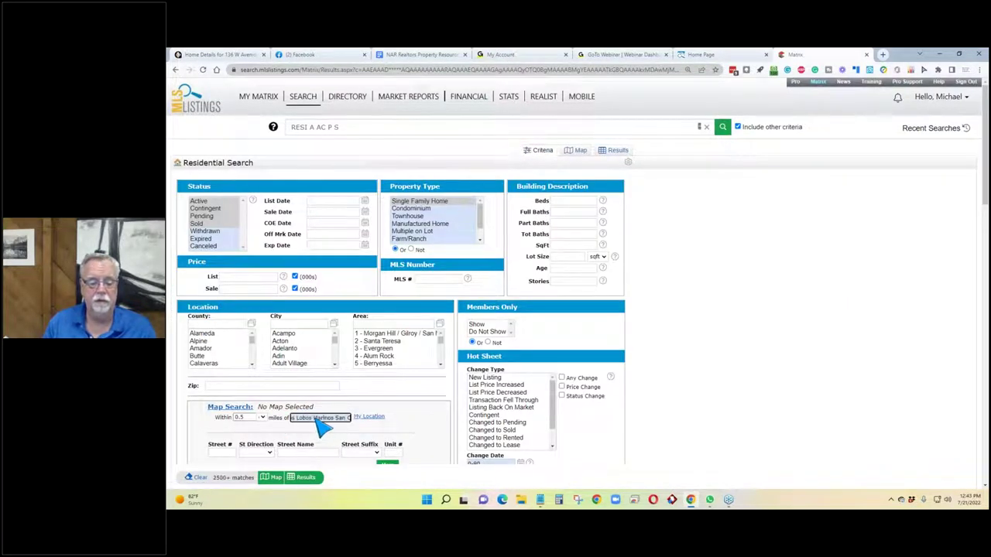
left_click(243, 432)
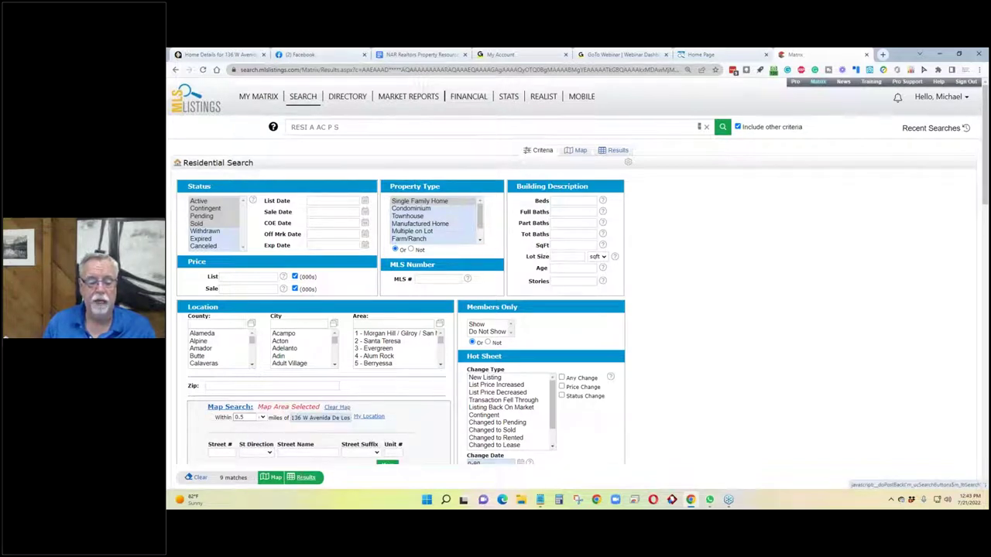
left_click(231, 478)
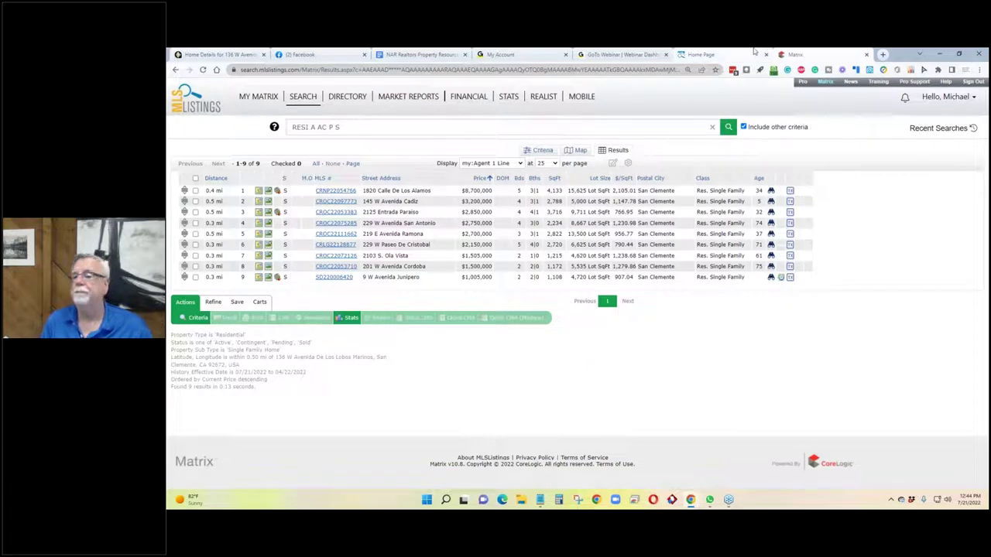
On the RPR Property Summary, highlight the RVM, the $1,650,000 closed price and the 11/23/2021 closed date.
left_click(232, 55)
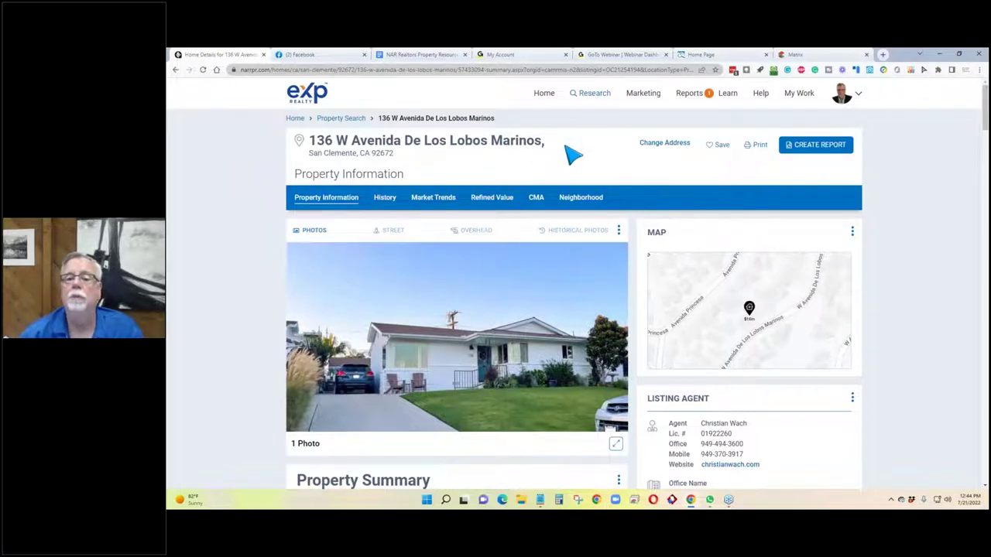
scroll(204, 253, "down", 2)
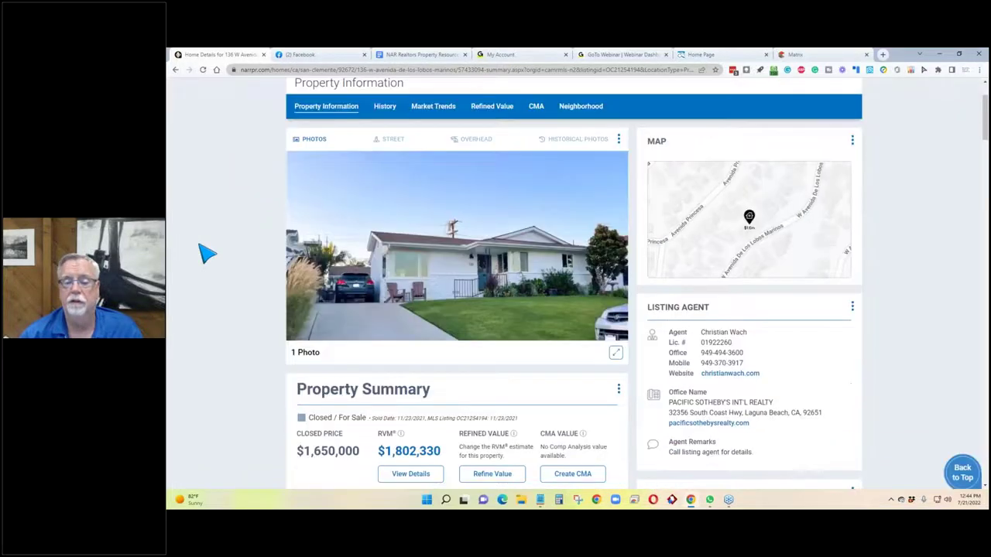
scroll(204, 254, "down", 1)
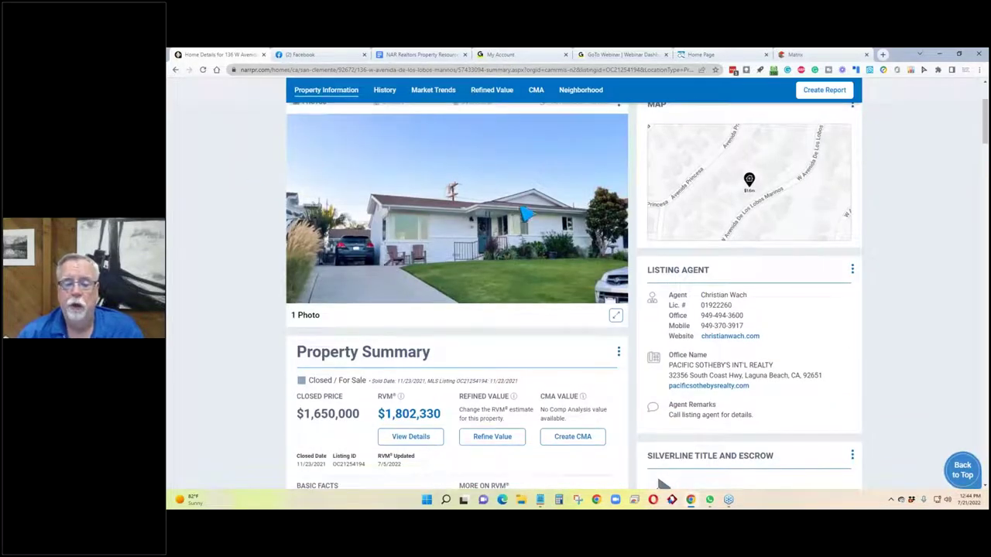
scroll(298, 205, "up", 3)
scroll(290, 215, "down", 3)
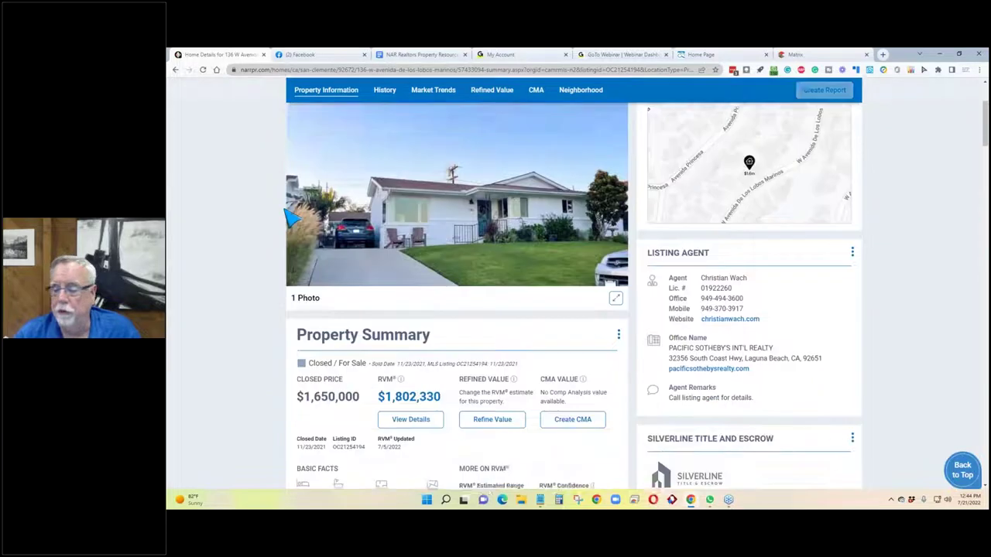
scroll(292, 216, "down", 1)
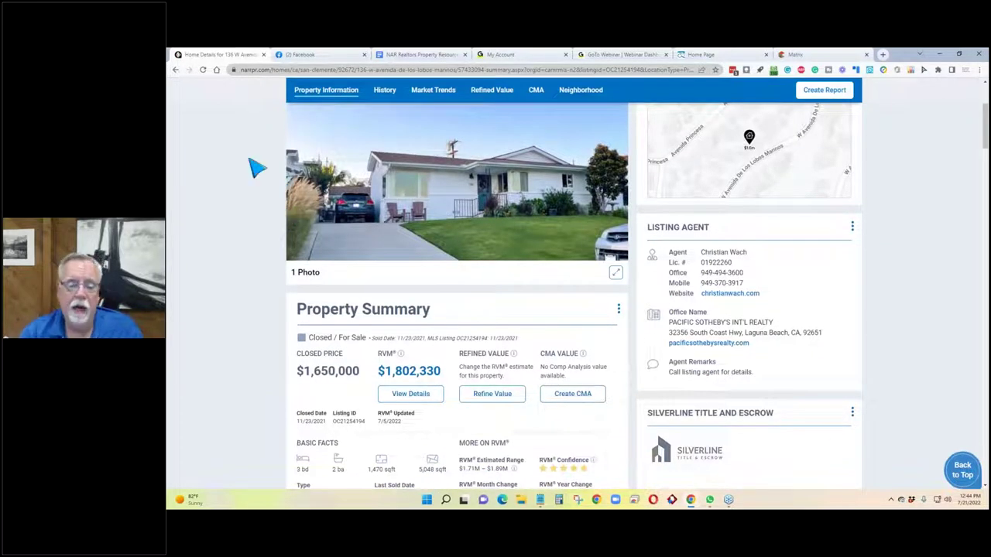
scroll(297, 221, "down", 1)
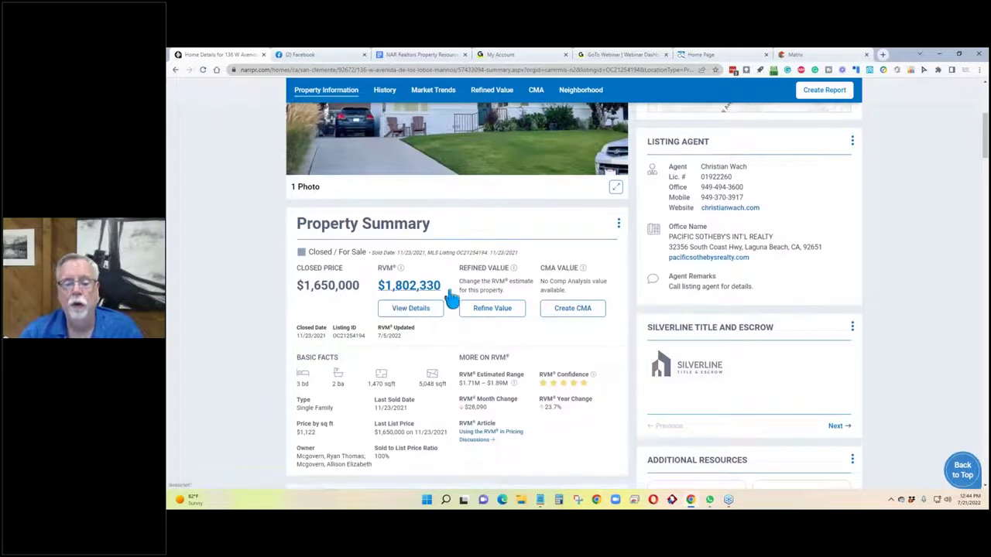
double_click(385, 267)
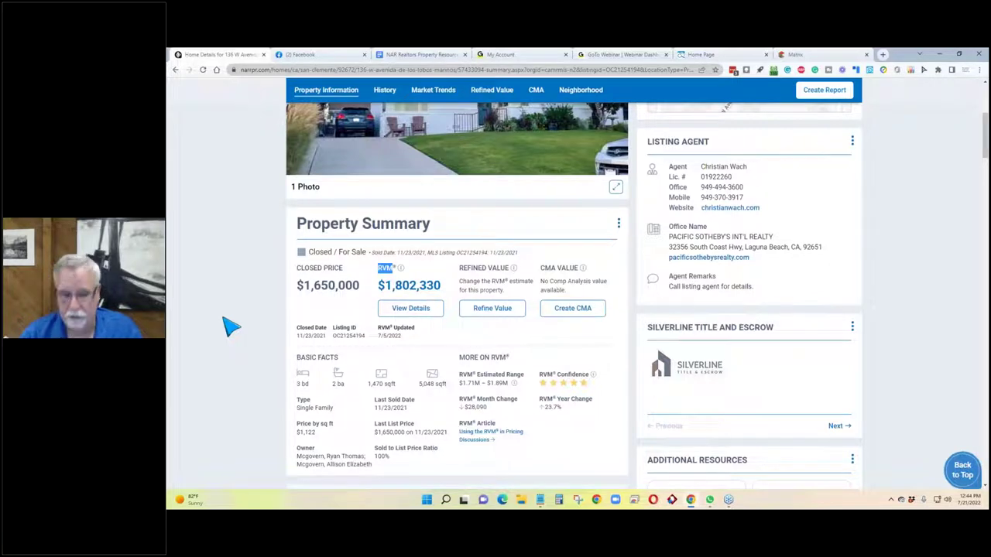
left_click_drag(370, 296, 273, 296)
left_click_drag(329, 336, 290, 337)
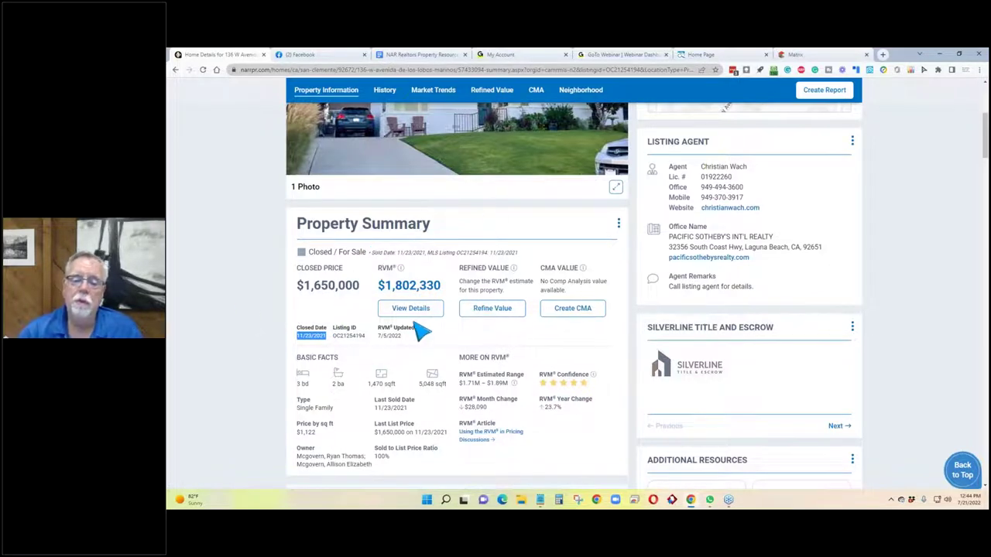
Open RVM Details, highlight the $1,712,214–$1,892,446 range and confidence, and scroll to the comparables.
left_click(414, 313)
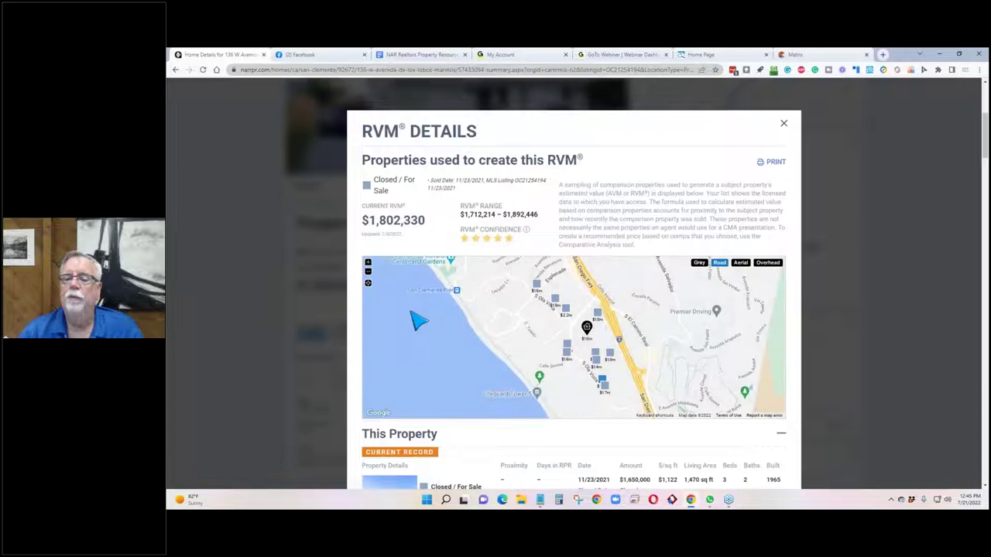
triple_click(458, 236)
left_click(481, 237)
triple_click(467, 234)
left_click_drag(467, 234, 459, 234)
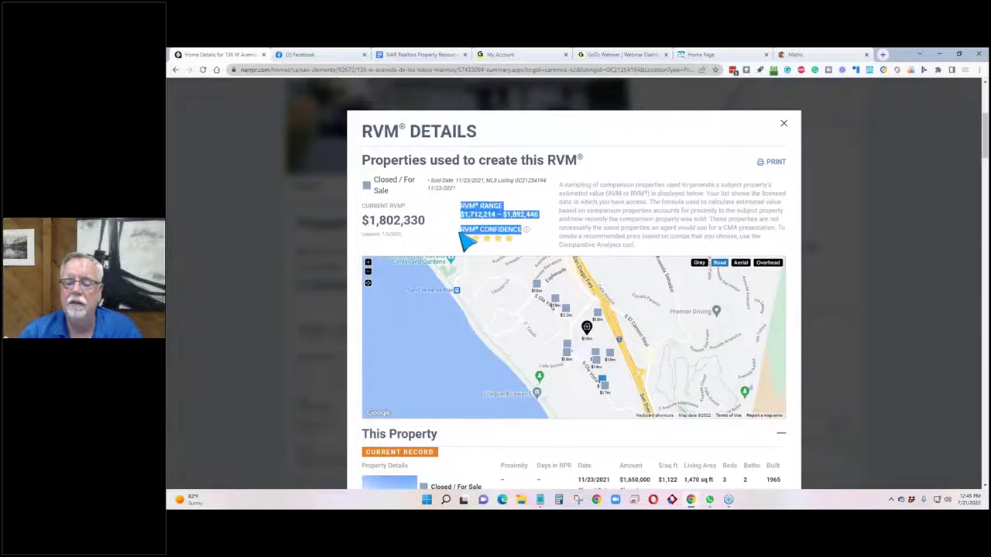
left_click_drag(465, 241, 455, 249)
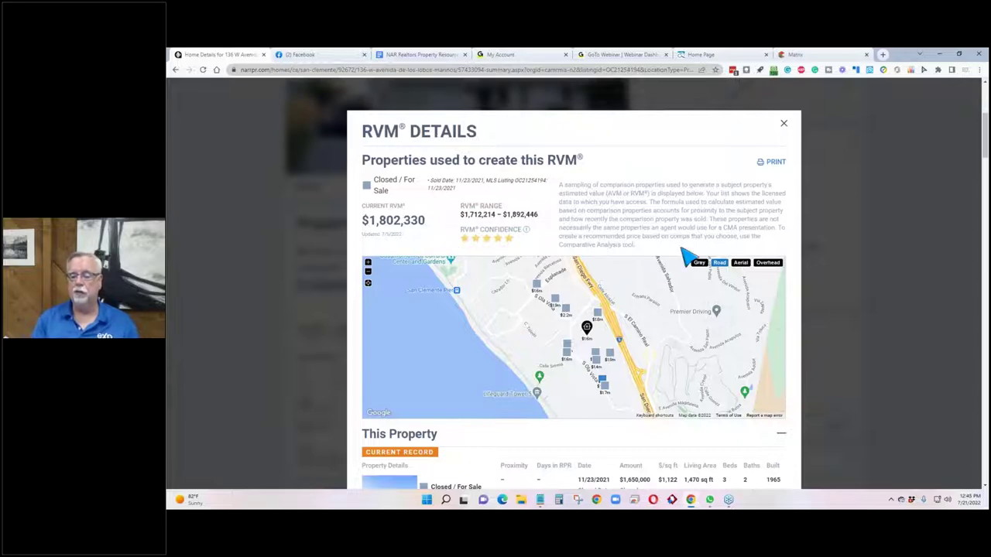
scroll(734, 321, "down", 1)
scroll(734, 321, "down", 1)
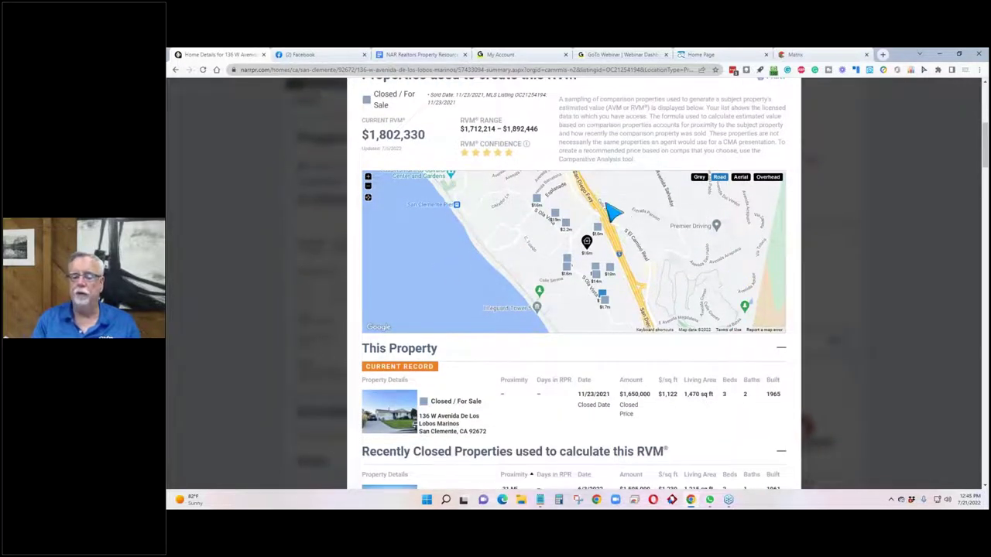
scroll(611, 213, "down", 3)
scroll(612, 213, "down", 3)
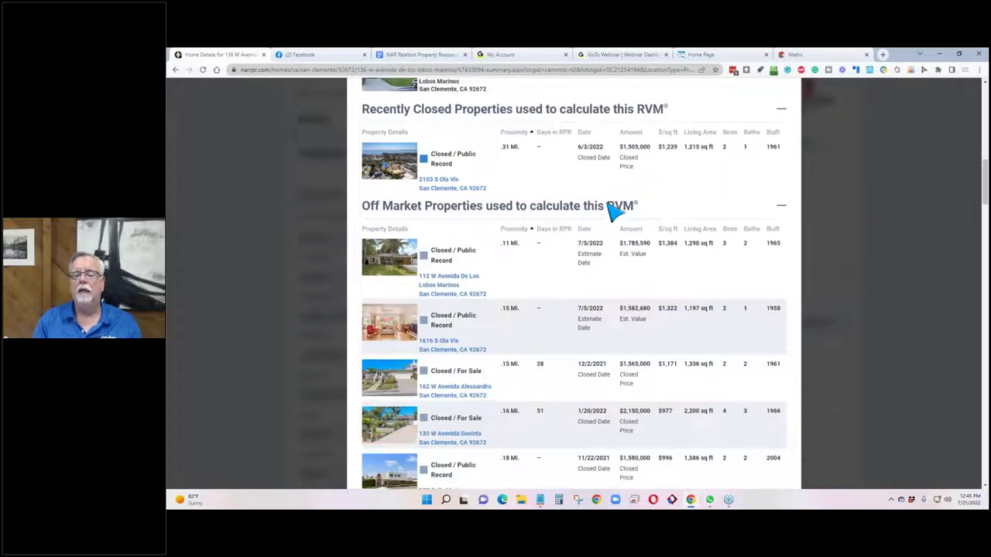
left_click_drag(650, 217, 345, 215)
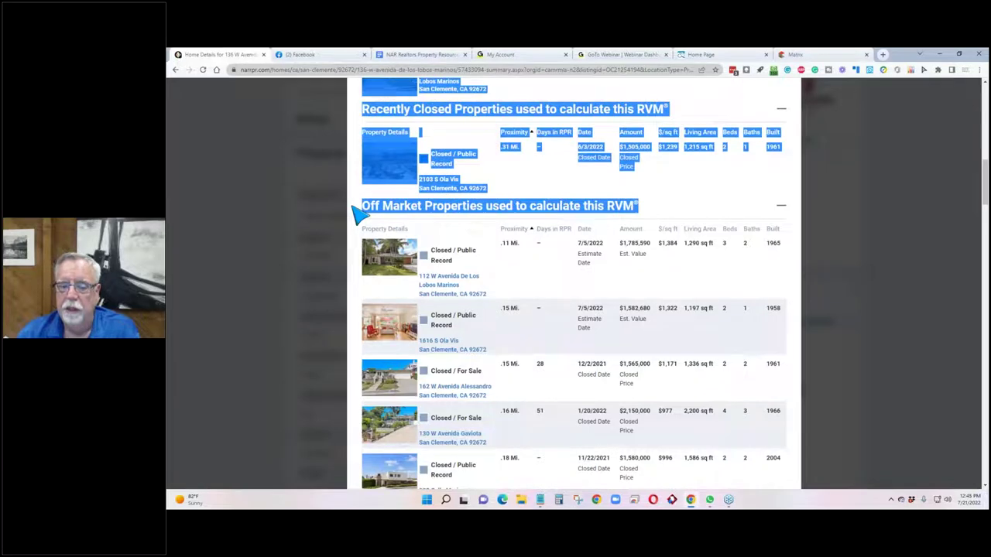
left_click(470, 232)
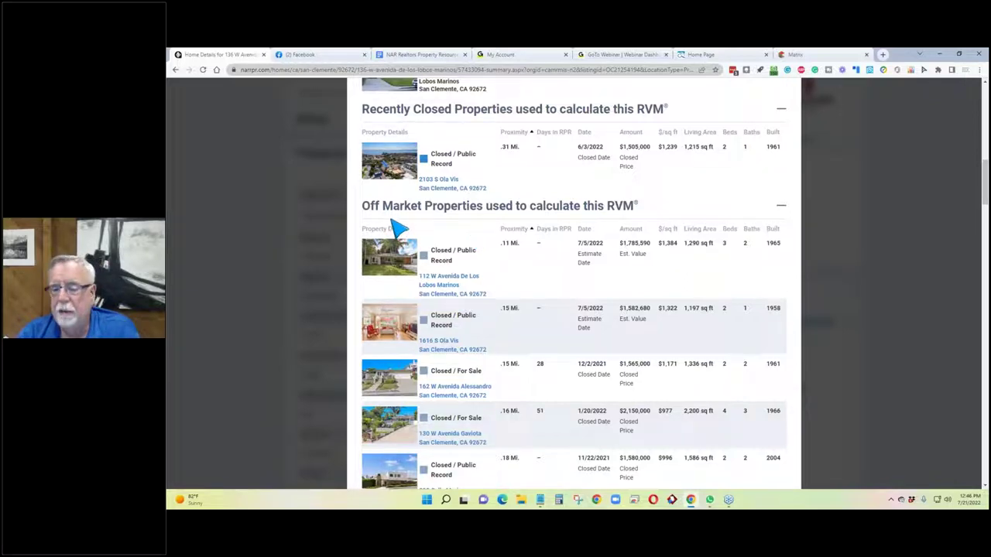
scroll(411, 225, "up", 2)
scroll(410, 224, "up", 3)
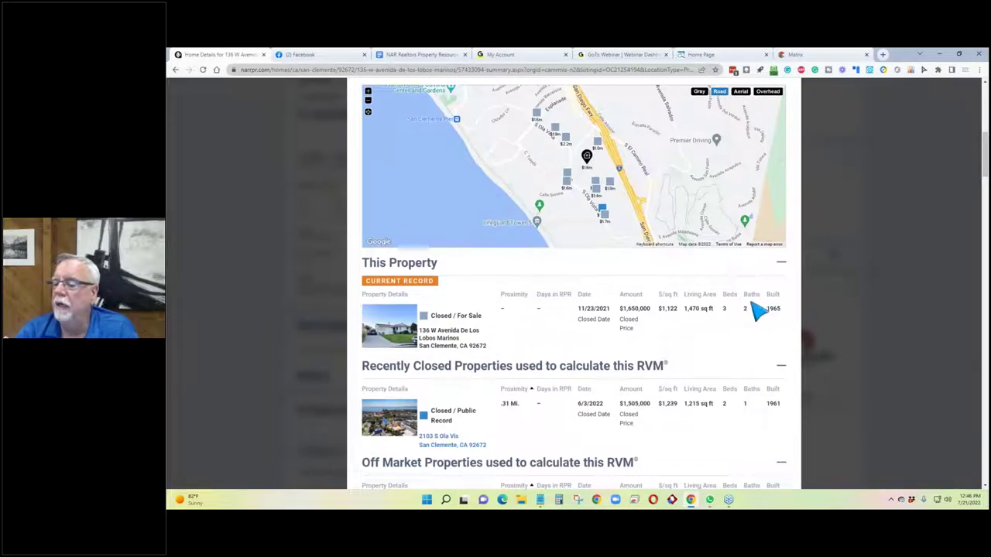
mouse_move(789, 321)
left_mouse_down()
mouse_move(699, 313)
mouse_move(694, 325)
mouse_move(779, 315)
left_mouse_up()
left_click(690, 323)
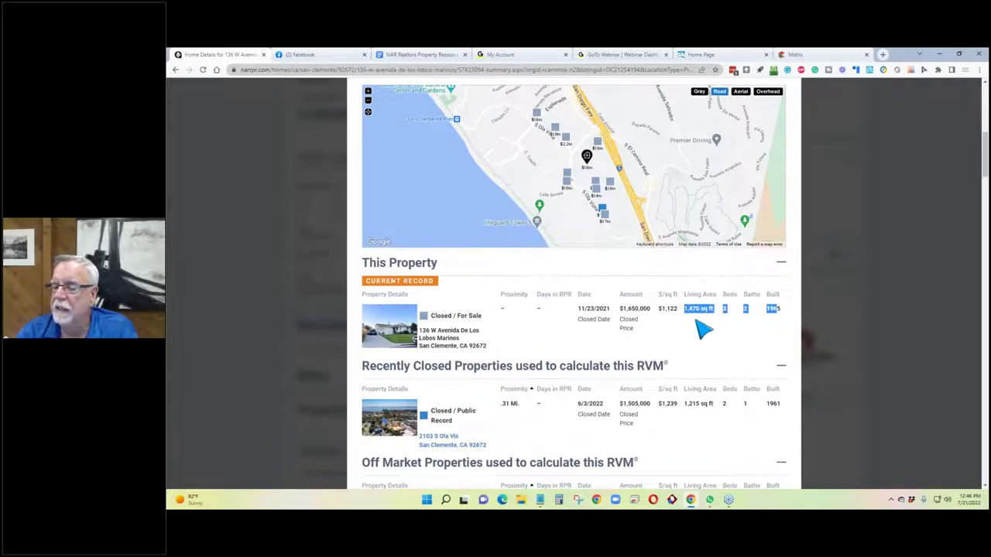
left_click(686, 289)
scroll(677, 288, "down", 3)
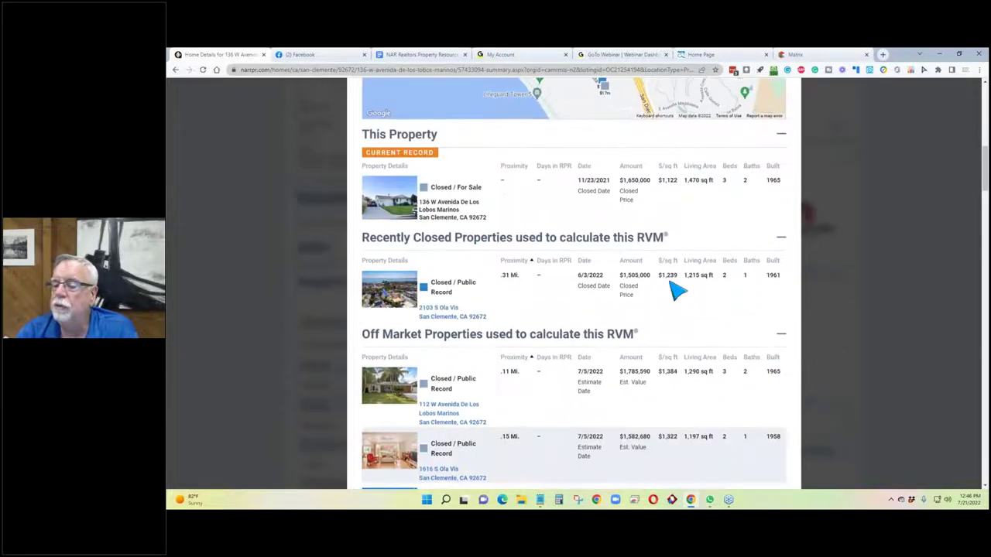
scroll(677, 289, "down", 4)
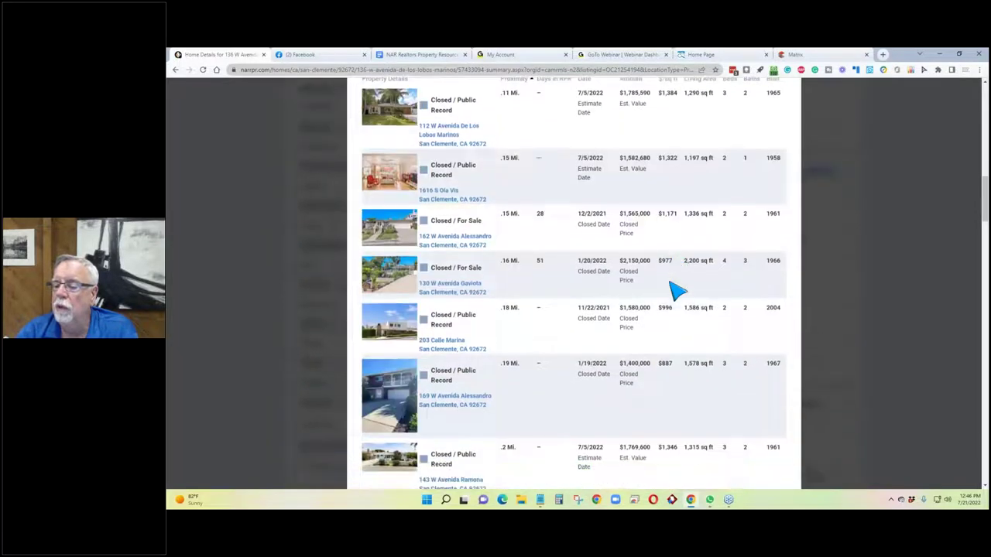
scroll(677, 290, "down", 4)
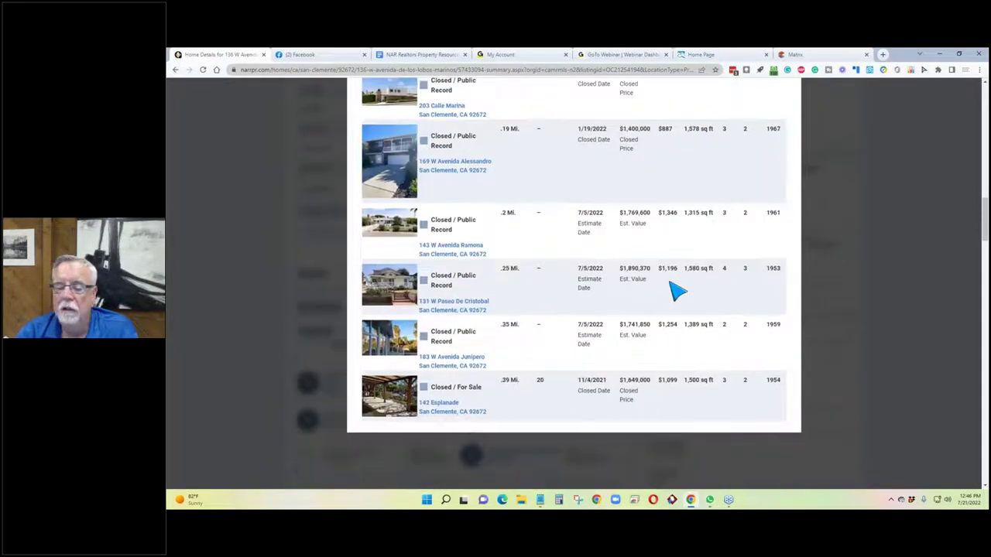
scroll(677, 291, "up", 6)
scroll(677, 289, "up", 3)
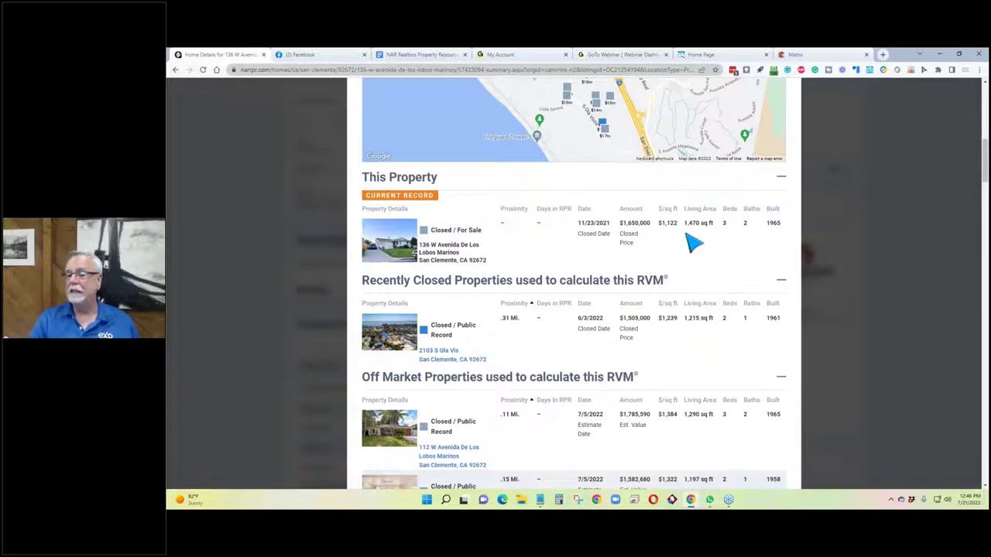
left_click_drag(784, 225, 715, 222)
scroll(704, 252, "down", 3)
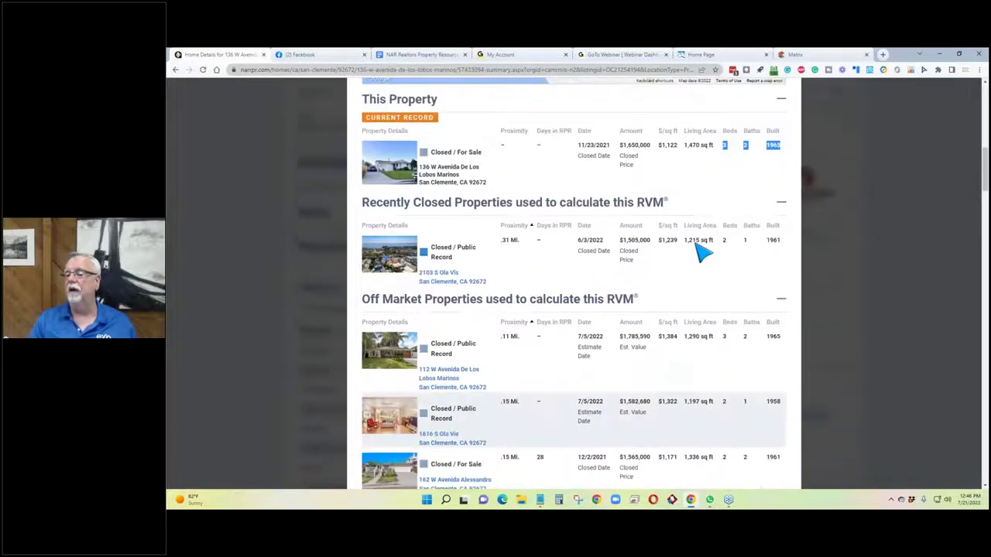
left_click_drag(791, 206, 687, 200)
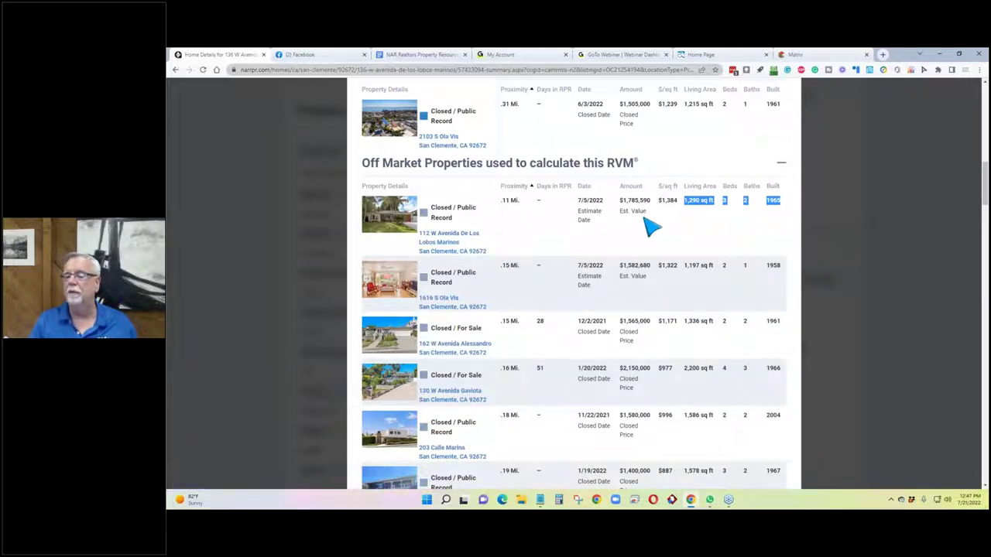
scroll(773, 310, "down", 3)
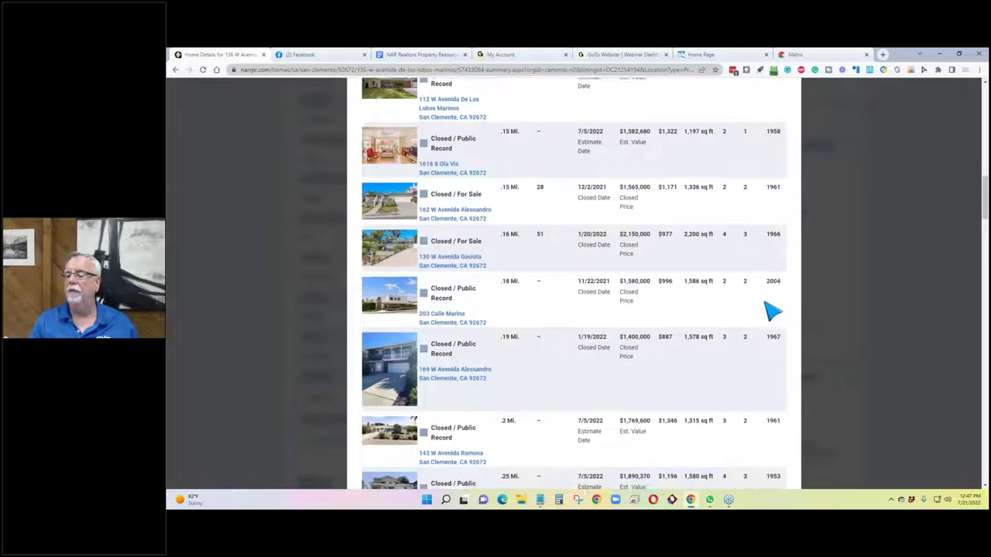
scroll(772, 311, "down", 2)
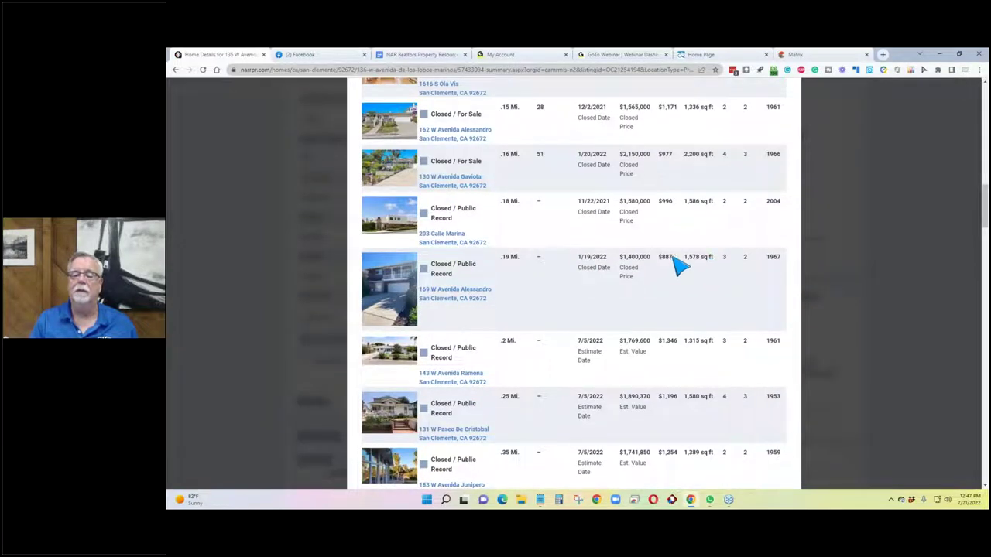
scroll(646, 266, "up", 1)
scroll(650, 271, "up", 1)
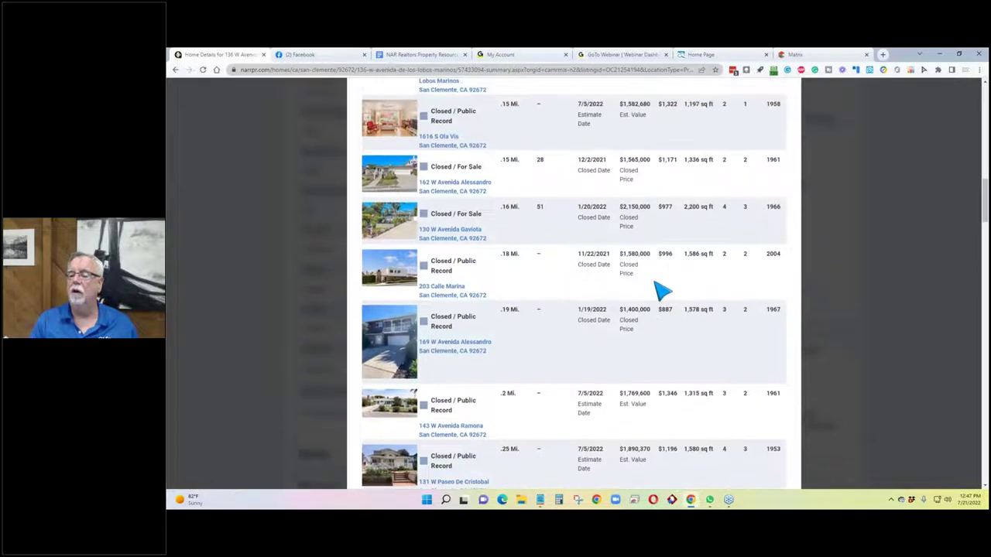
left_click_drag(672, 342, 659, 355)
scroll(681, 306, "up", 5)
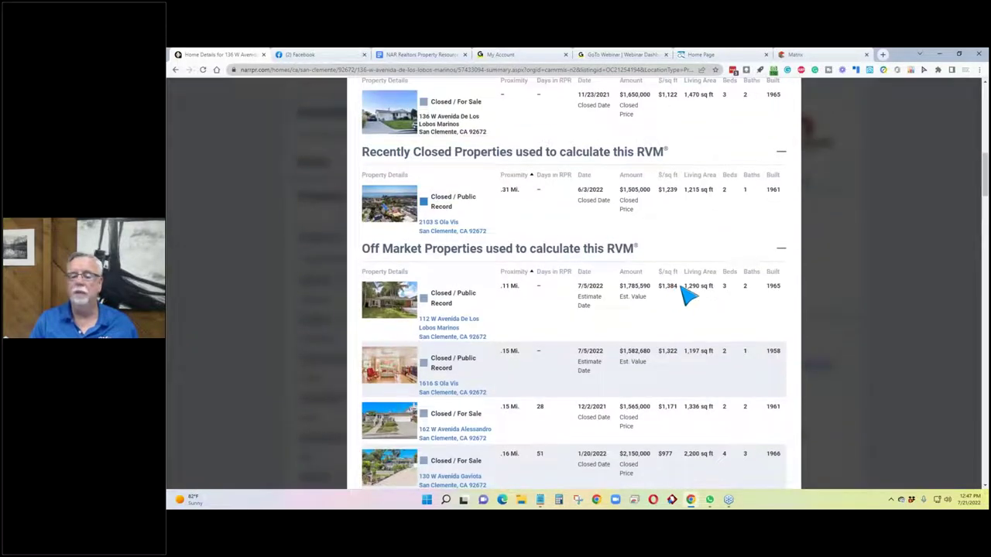
left_click_drag(672, 285, 662, 290)
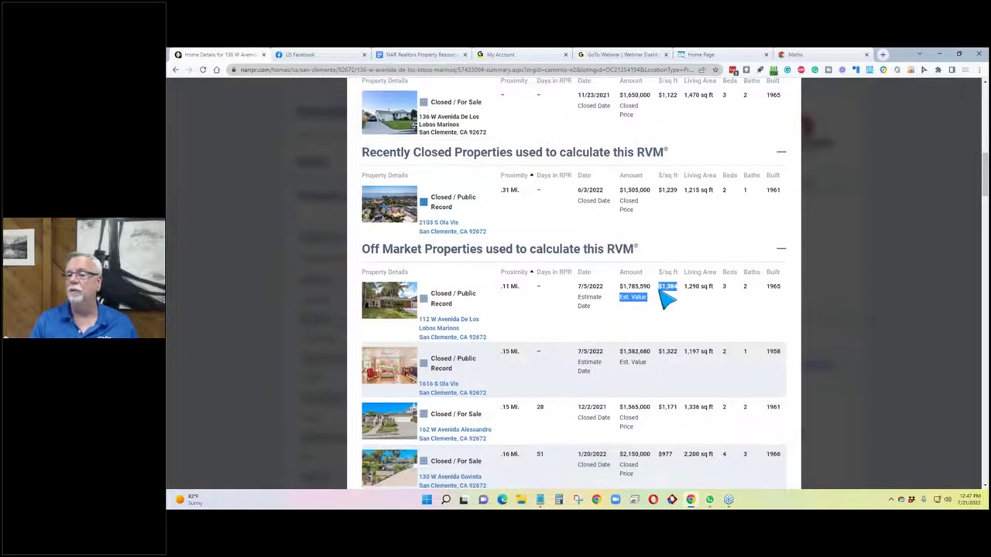
scroll(666, 297, "up", 3)
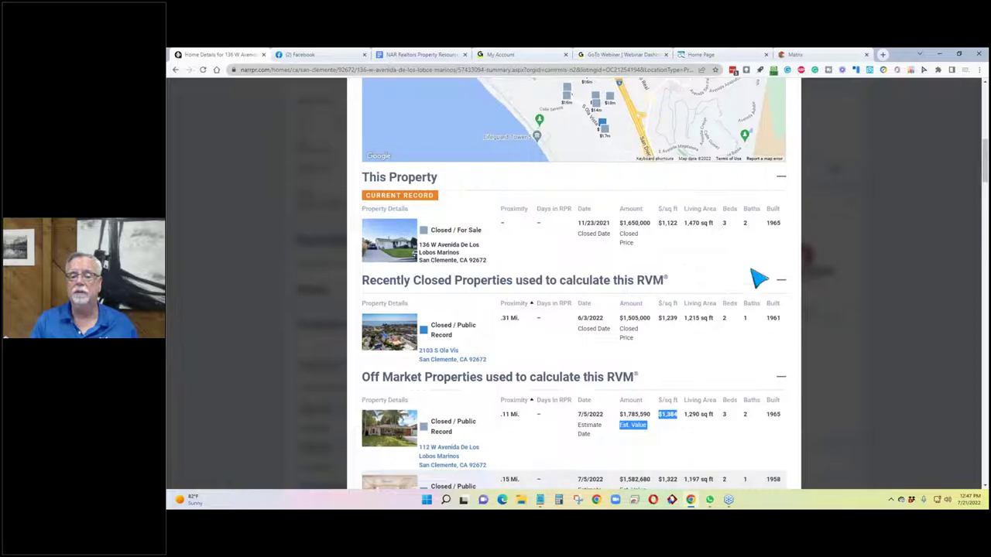
left_click_drag(684, 226, 663, 237)
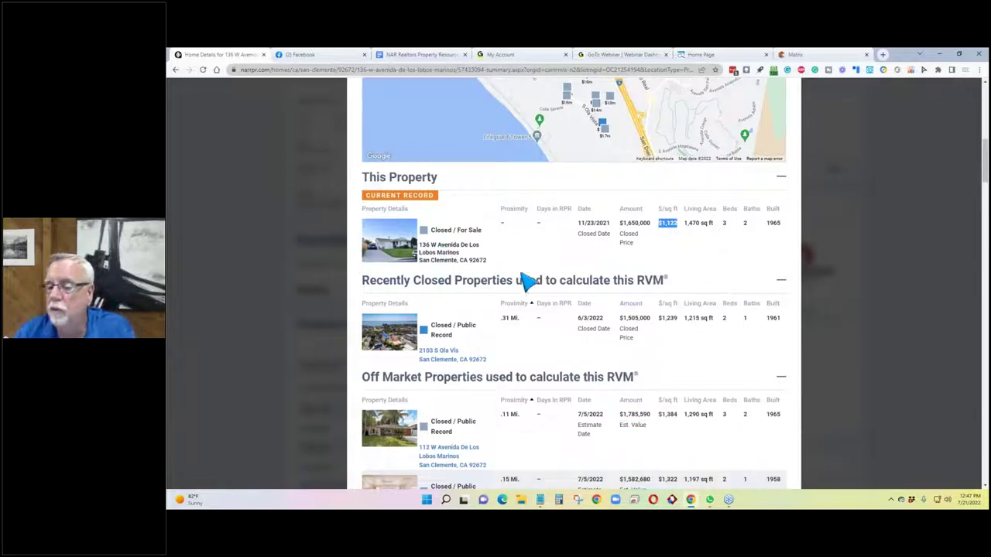
scroll(527, 272, "down", 5)
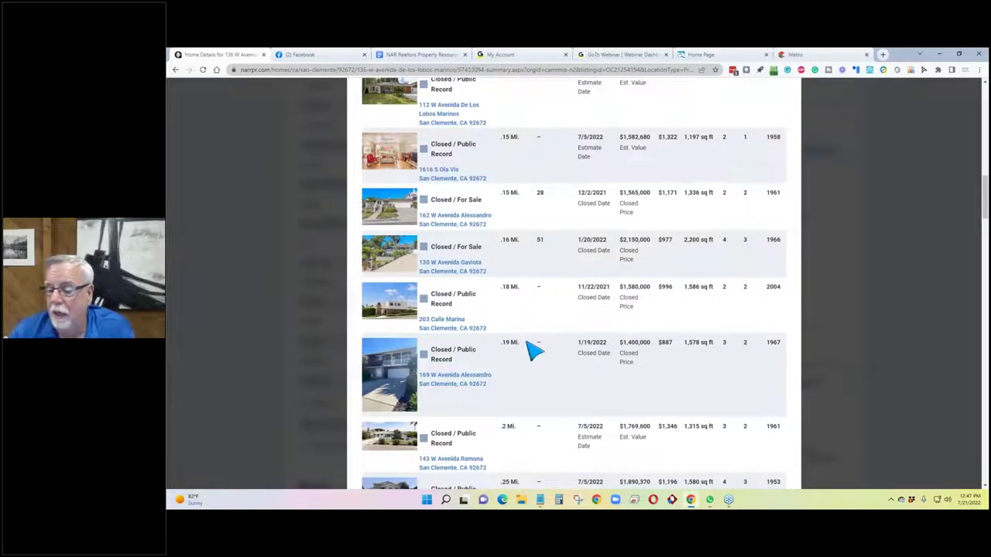
scroll(533, 348, "down", 1)
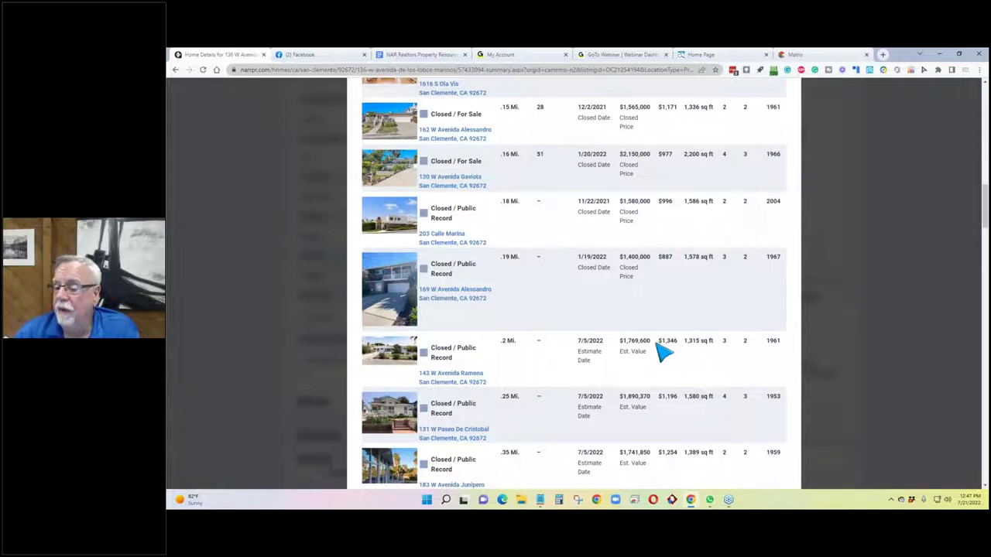
left_click_drag(685, 346, 780, 345)
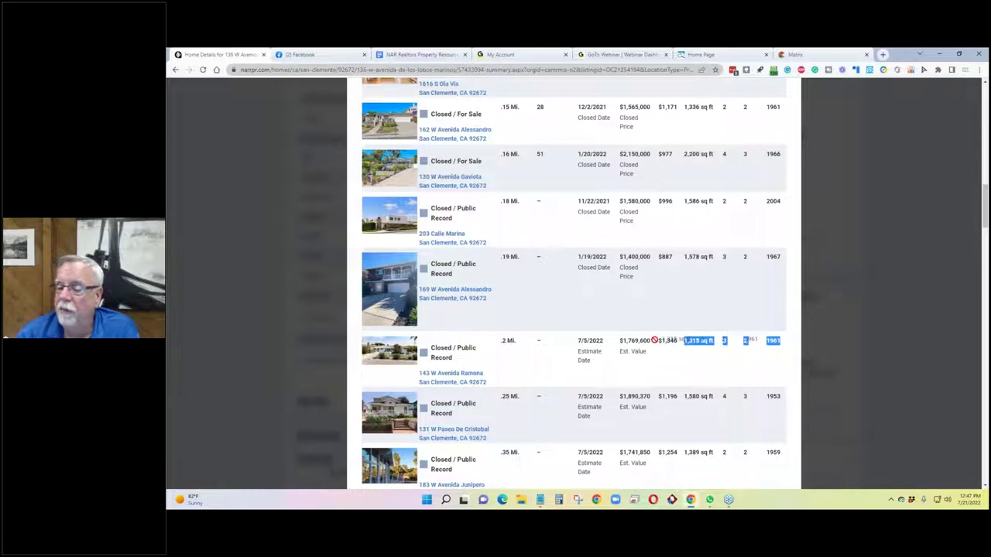
left_click(670, 366)
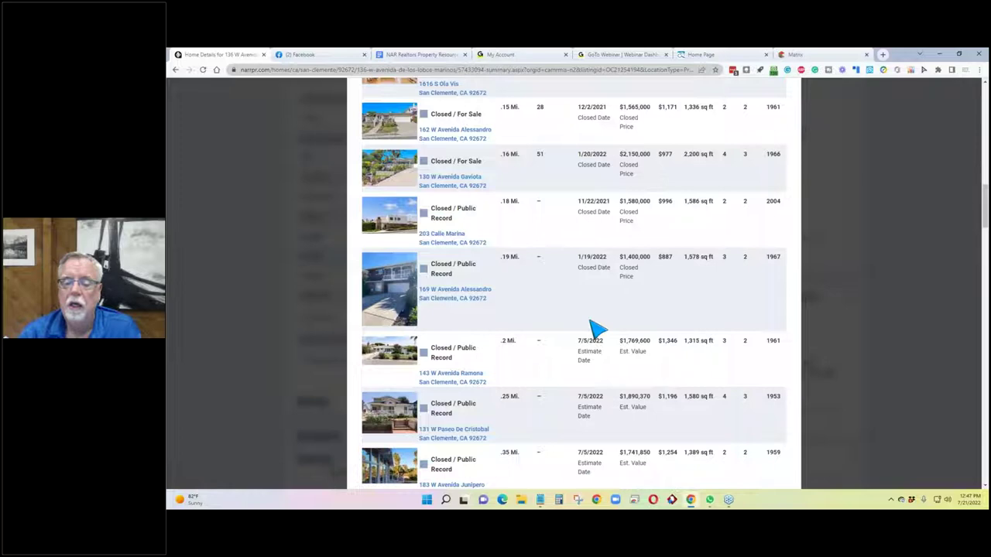
scroll(542, 321, "up", 5)
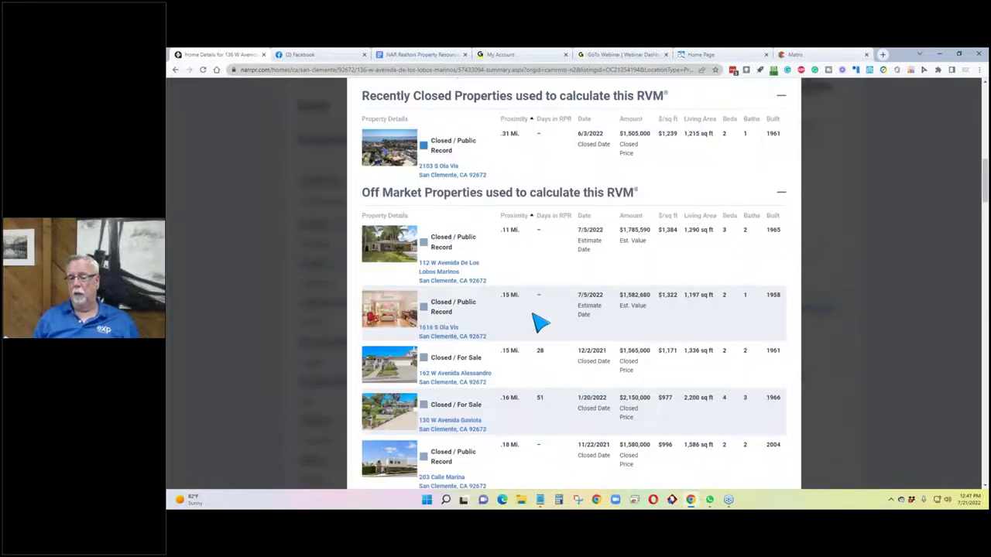
scroll(534, 321, "down", 2)
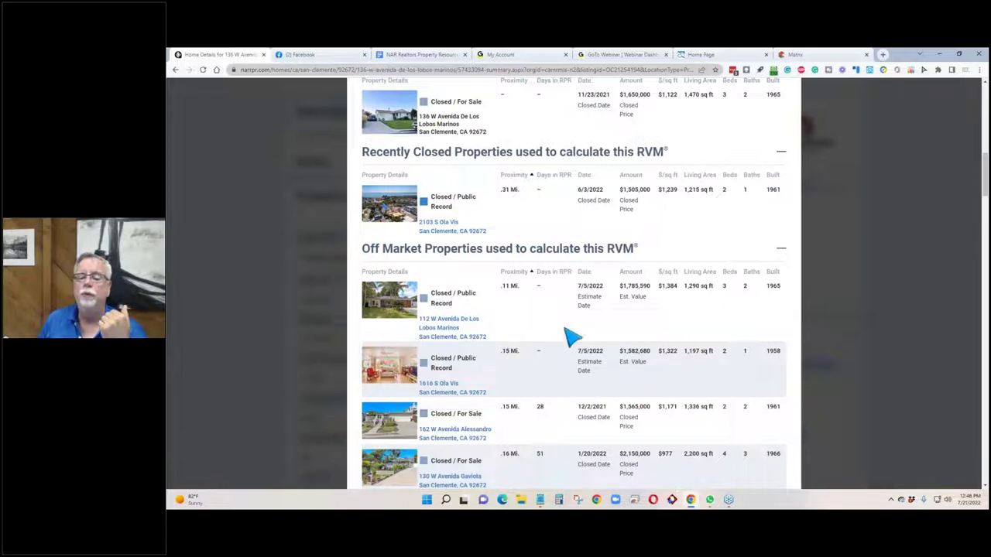
scroll(704, 294, "down", 1)
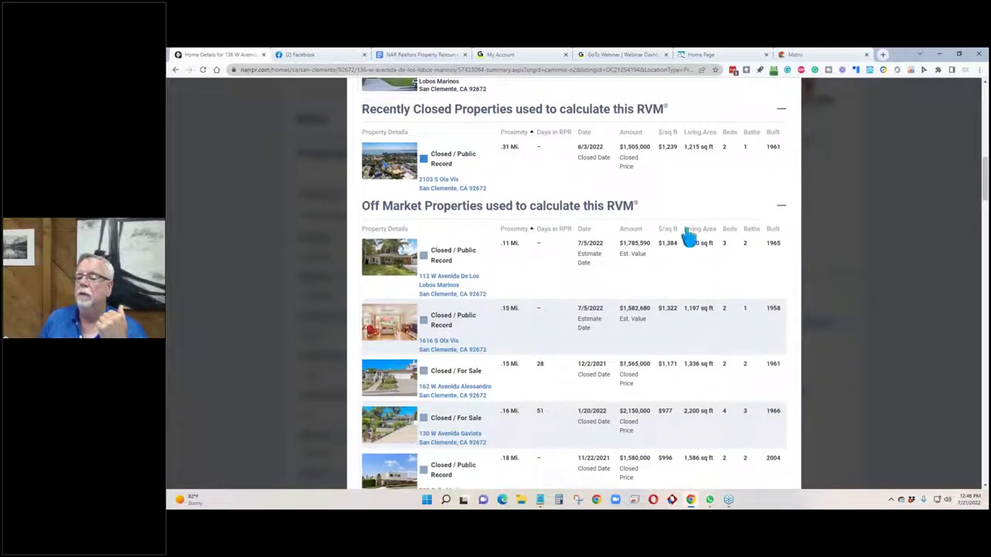
scroll(687, 266, "up", 3)
scroll(687, 266, "down", 3)
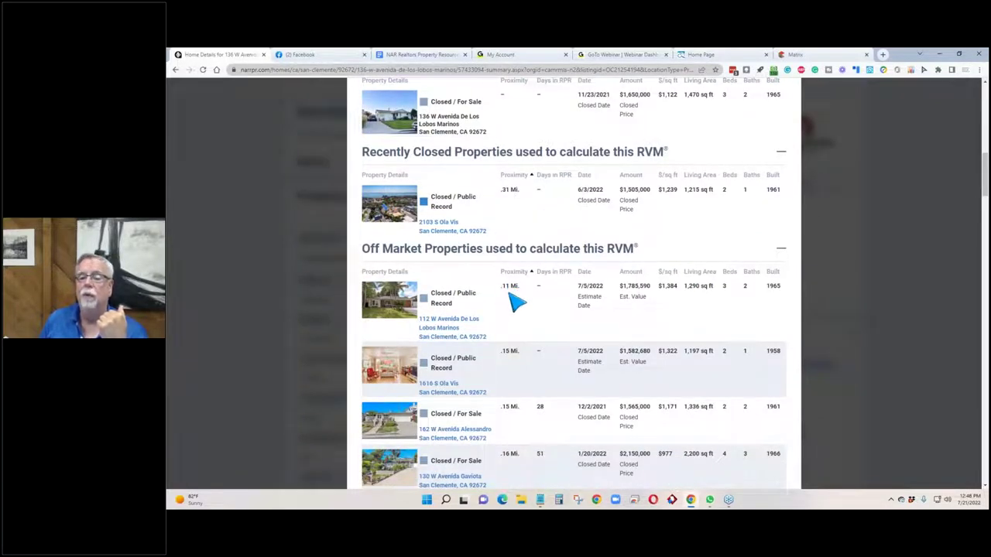
scroll(513, 303, "up", 1)
scroll(514, 304, "down", 3)
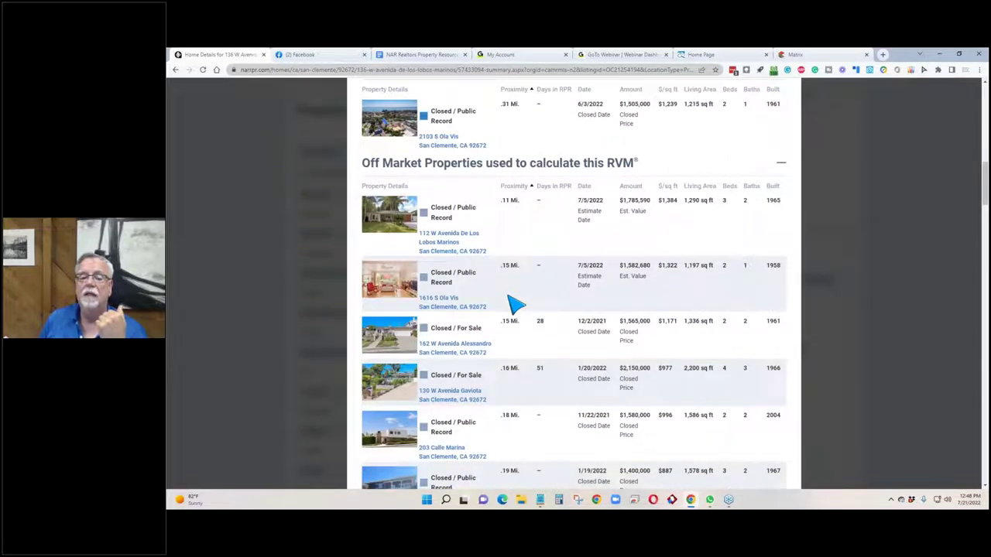
scroll(514, 305, "up", 2)
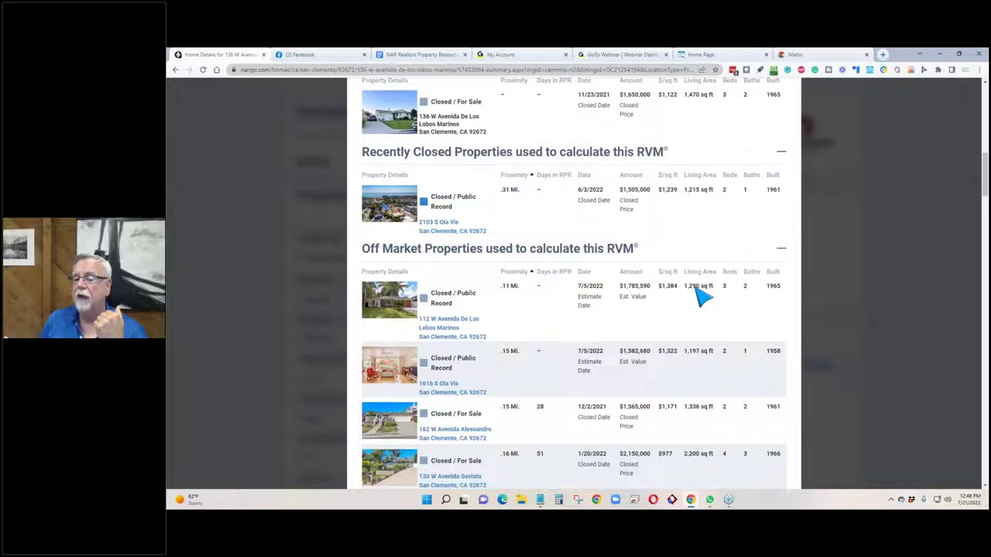
scroll(701, 296, "down", 4)
scroll(700, 297, "down", 1)
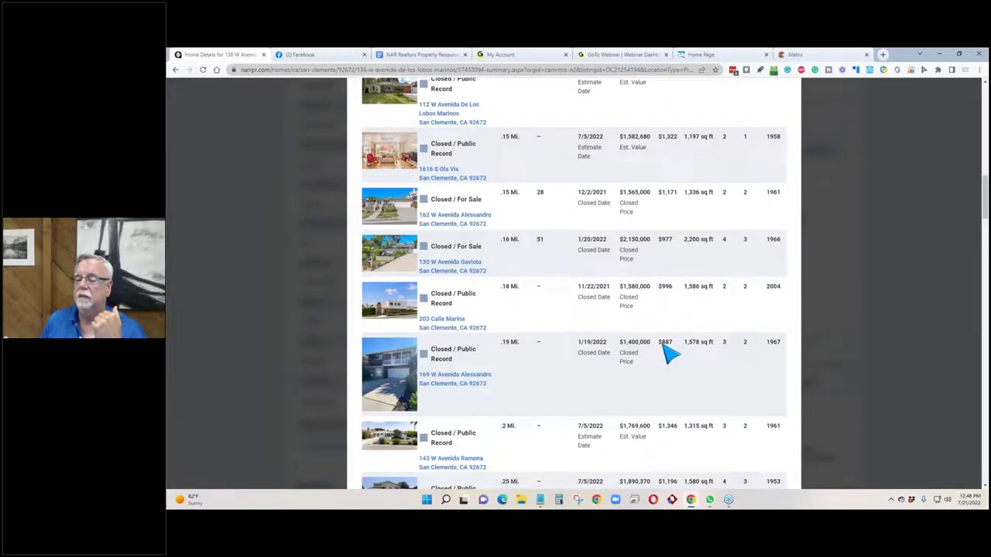
scroll(668, 352, "down", 3)
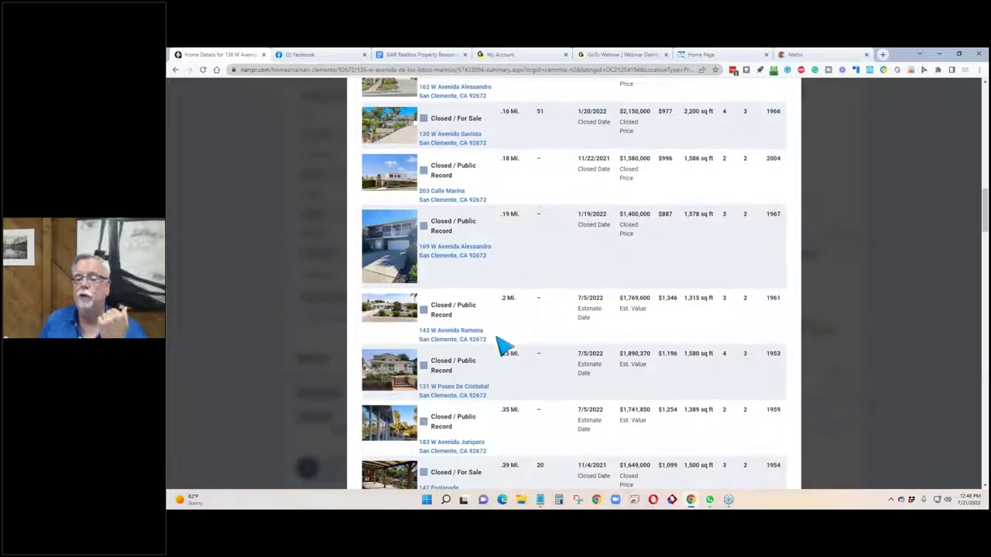
scroll(502, 346, "up", 6)
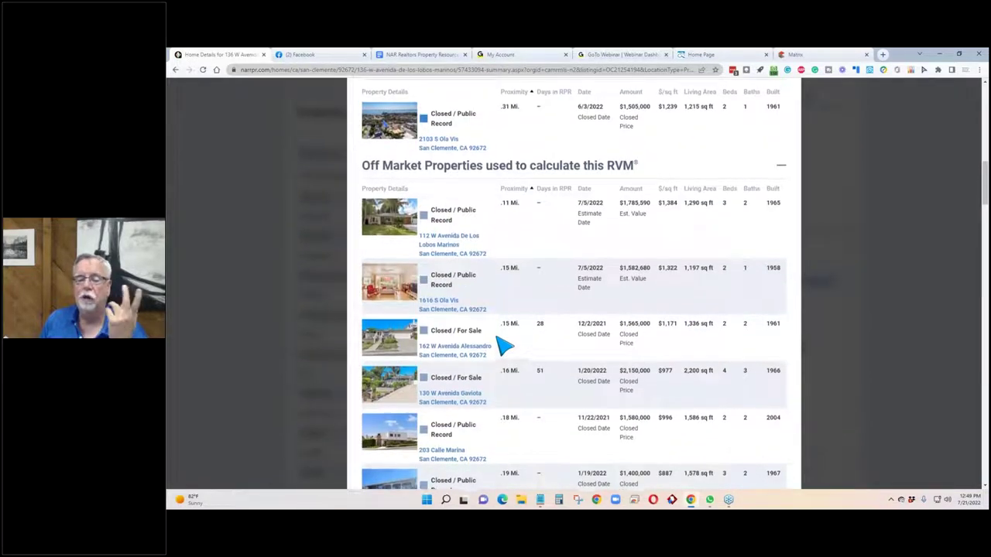
scroll(501, 346, "up", 1)
left_click_drag(500, 295, 421, 276)
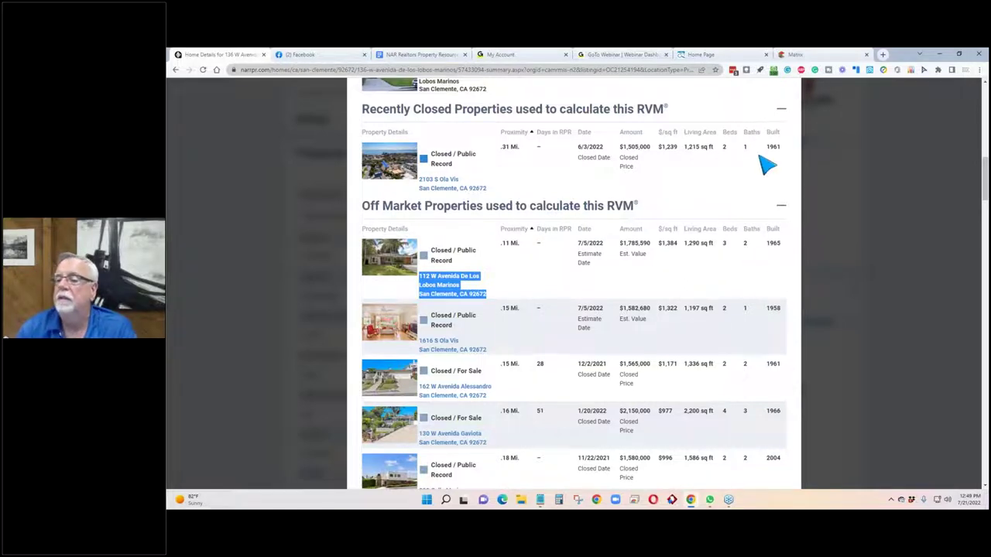
scroll(693, 252, "up", 3)
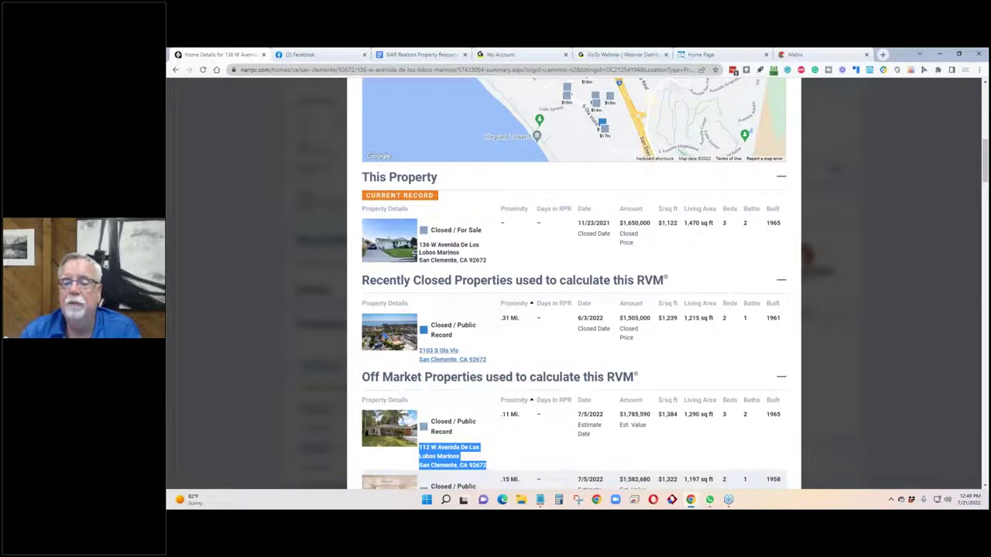
scroll(434, 434, "up", 4)
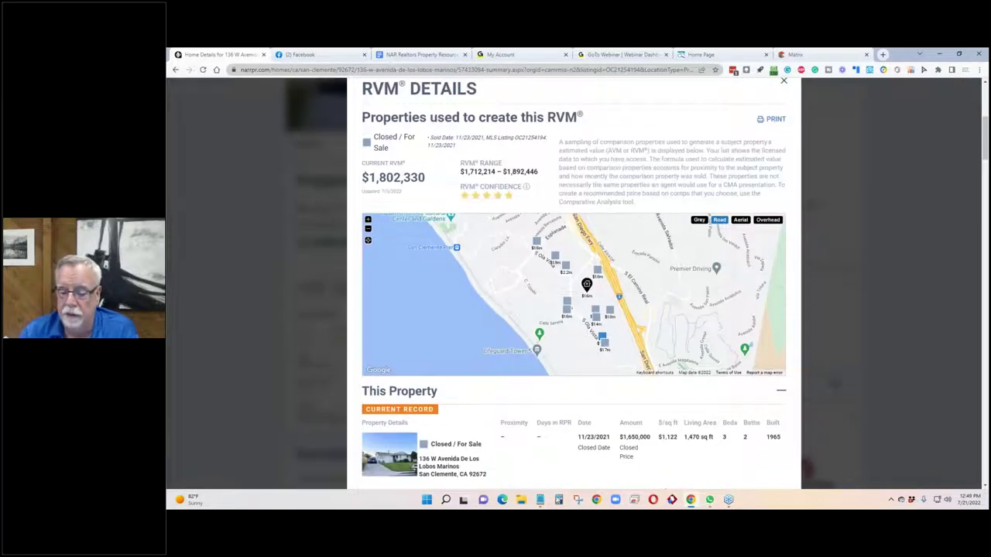
left_click(540, 500)
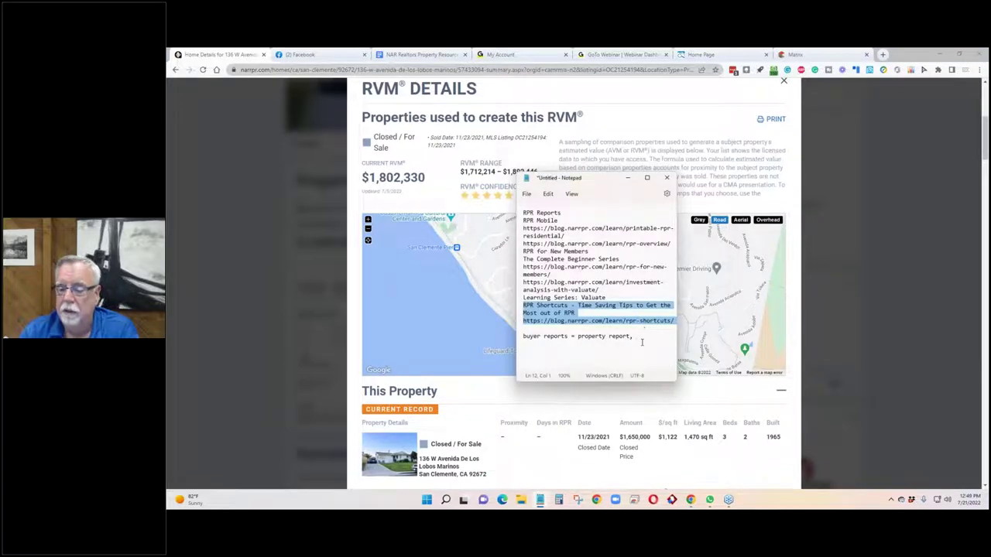
left_click(639, 340)
key("Return")
key("Return")
key("Return")
key("Return")
key("Return")
key("Return")
key("Return")
key("Return")
key("Return")
key("Return")
key("Return")
key("Return")
key("Return")
key("Return")
key("Return")
key("Return")
key("Return")
key("Return")
key("Return")
key("Return")
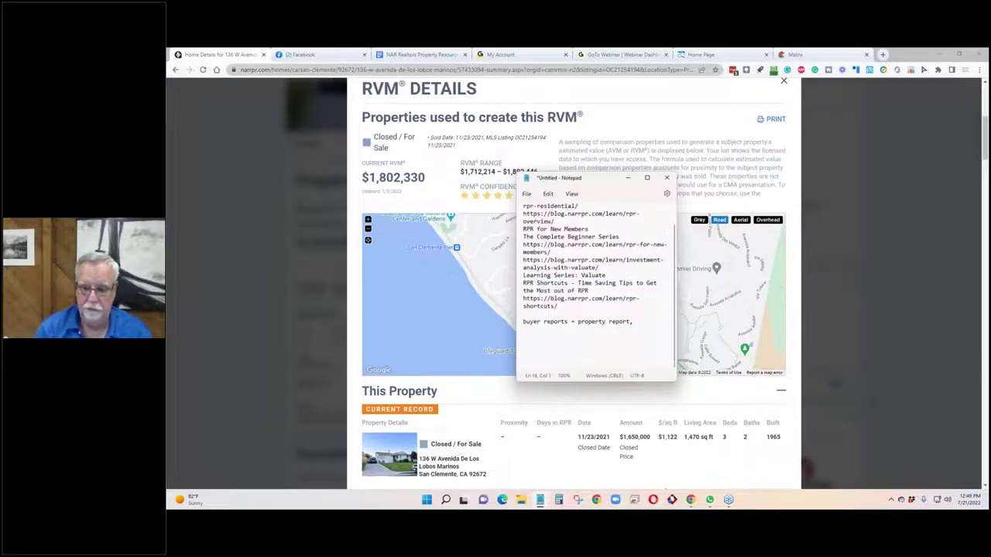
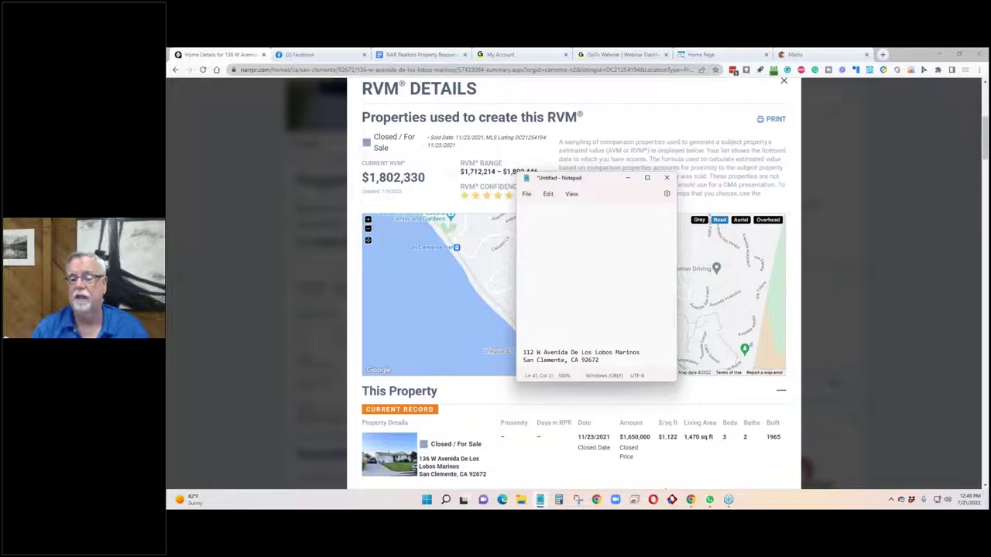
scroll(674, 142, "up", 3)
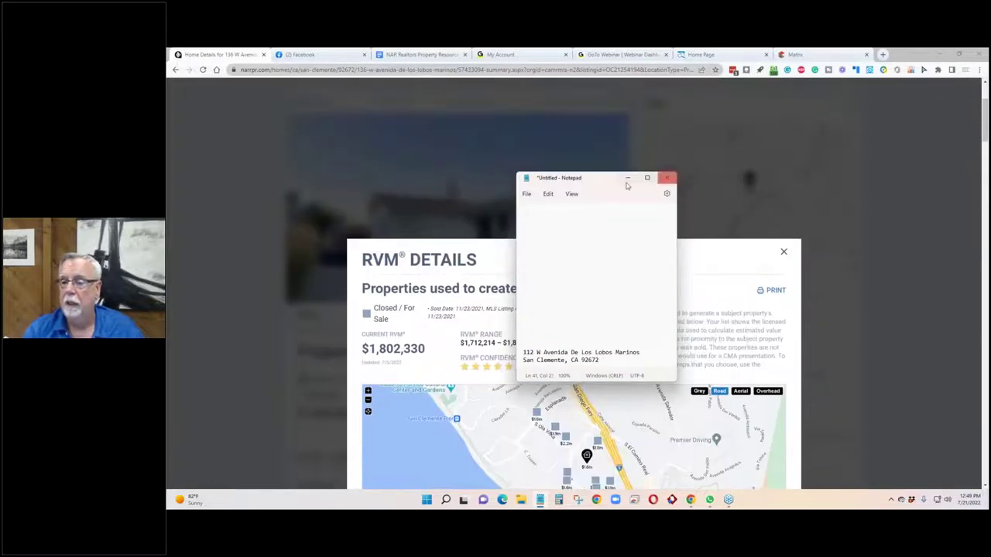
left_click(628, 180)
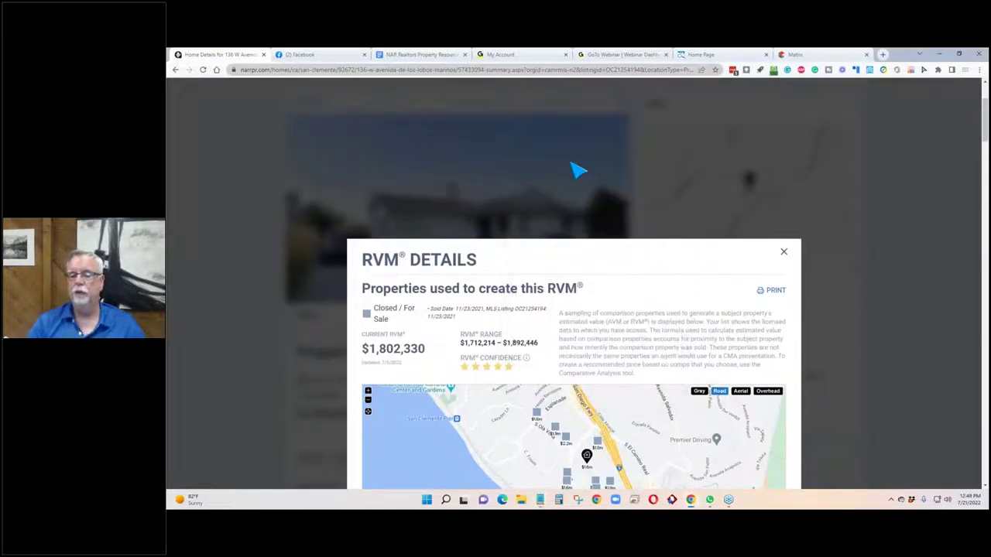
scroll(230, 142, "down", 3)
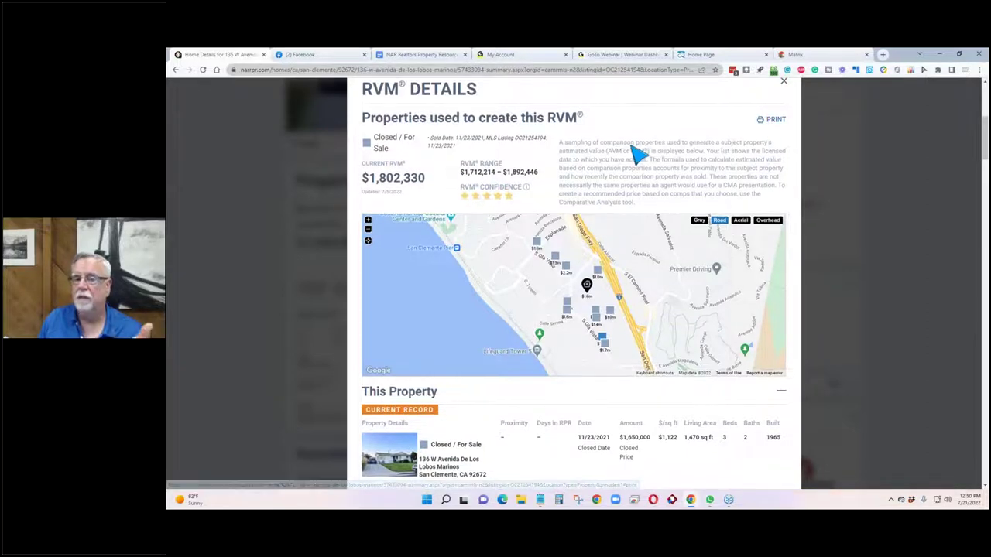
scroll(639, 154, "up", 3)
scroll(639, 153, "down", 3)
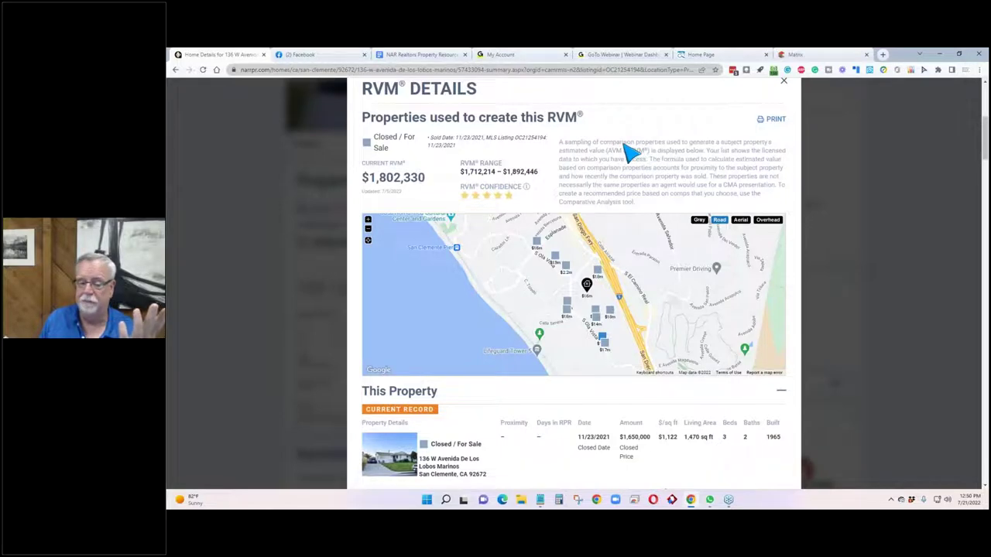
scroll(632, 153, "down", 2)
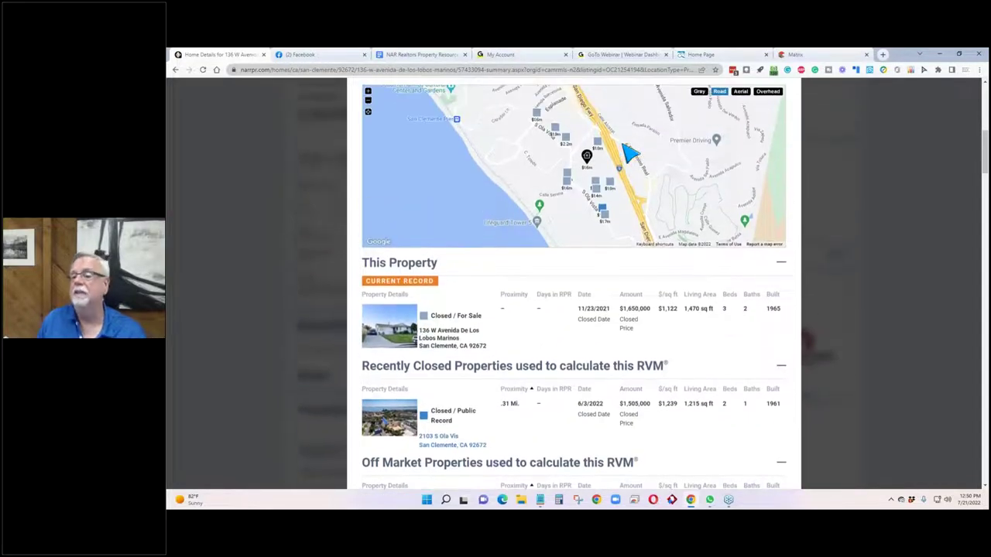
left_click(600, 145)
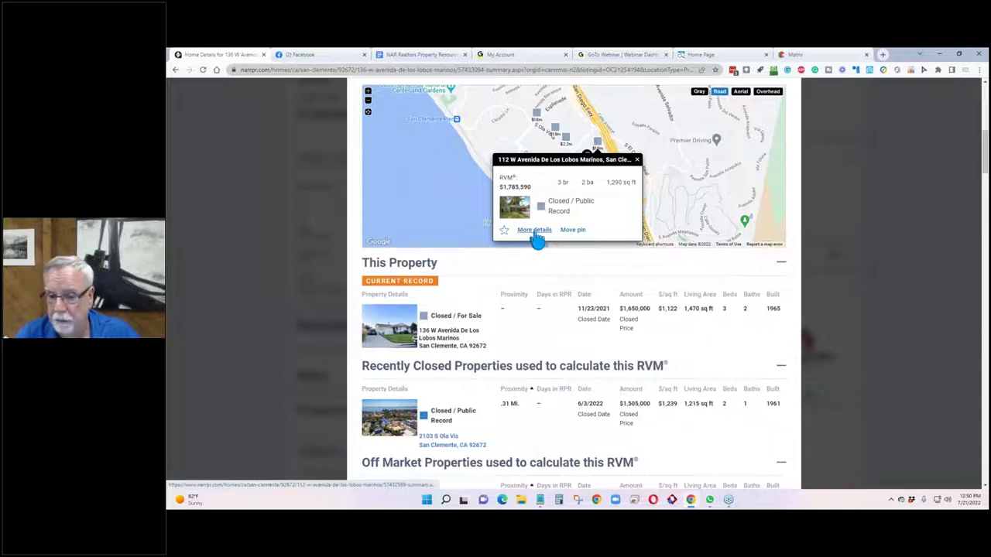
left_click(636, 161)
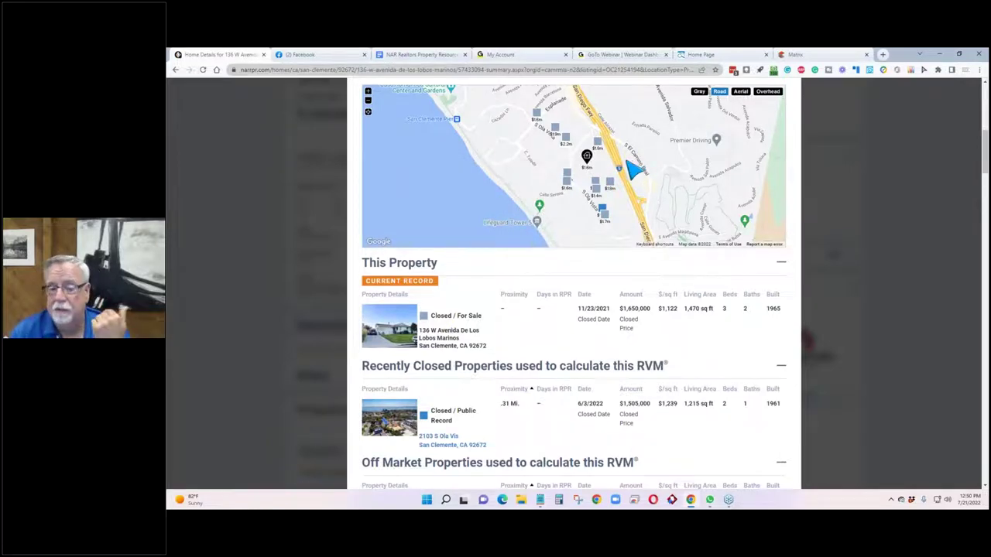
scroll(602, 209, "down", 2)
scroll(602, 208, "down", 2)
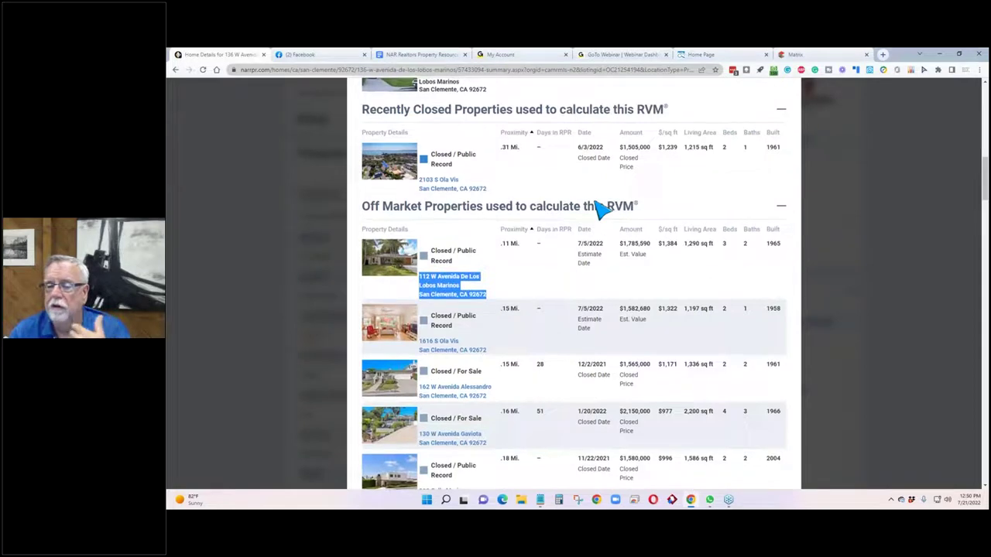
scroll(602, 209, "up", 4)
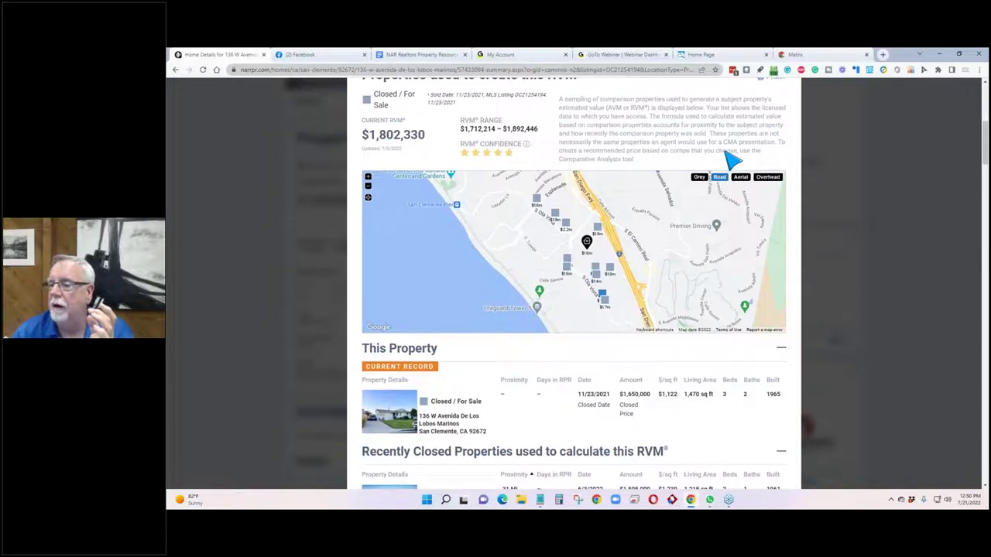
scroll(730, 158, "up", 2)
Close RVM Details, browse the Refine Value forms, and return to the Property Information summary.
left_click(783, 166)
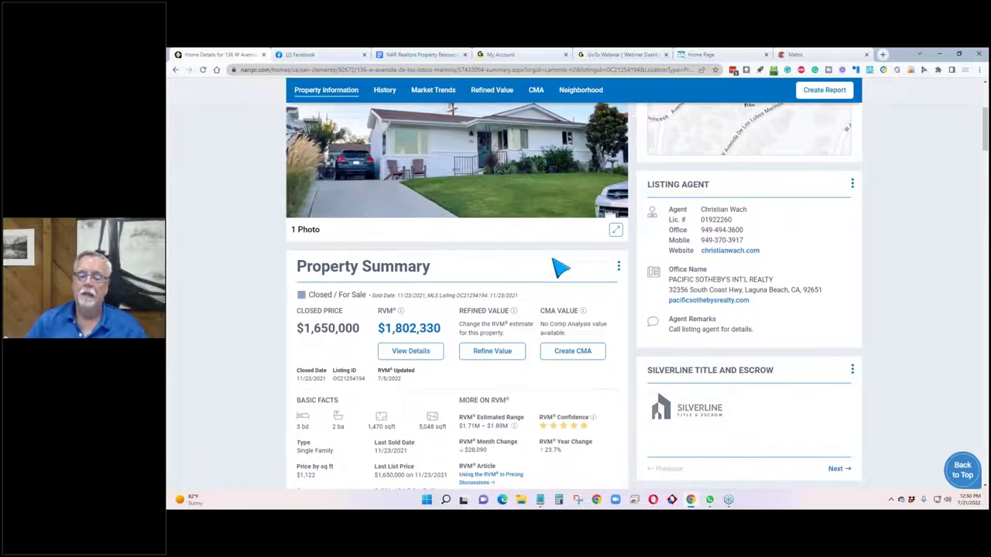
left_click(484, 353)
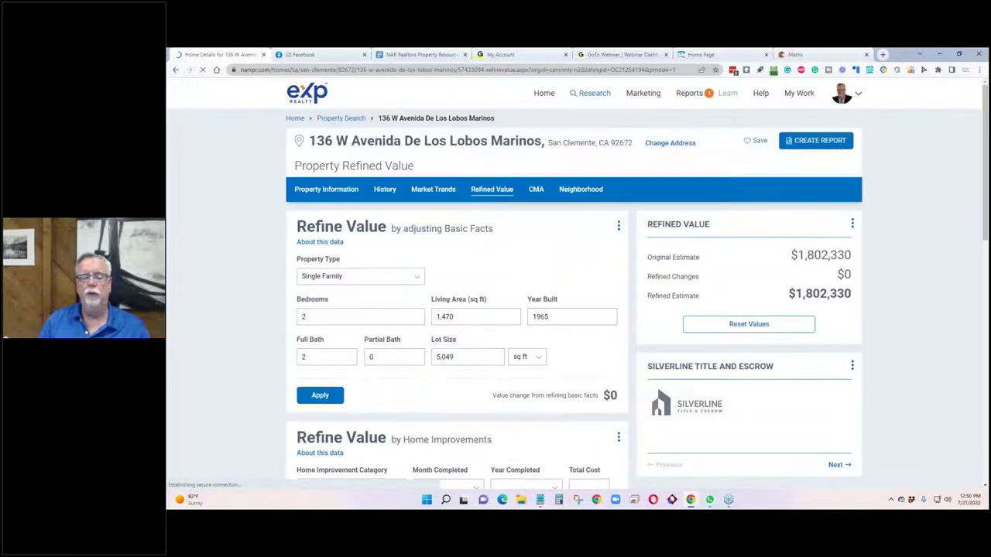
scroll(331, 348, "down", 3)
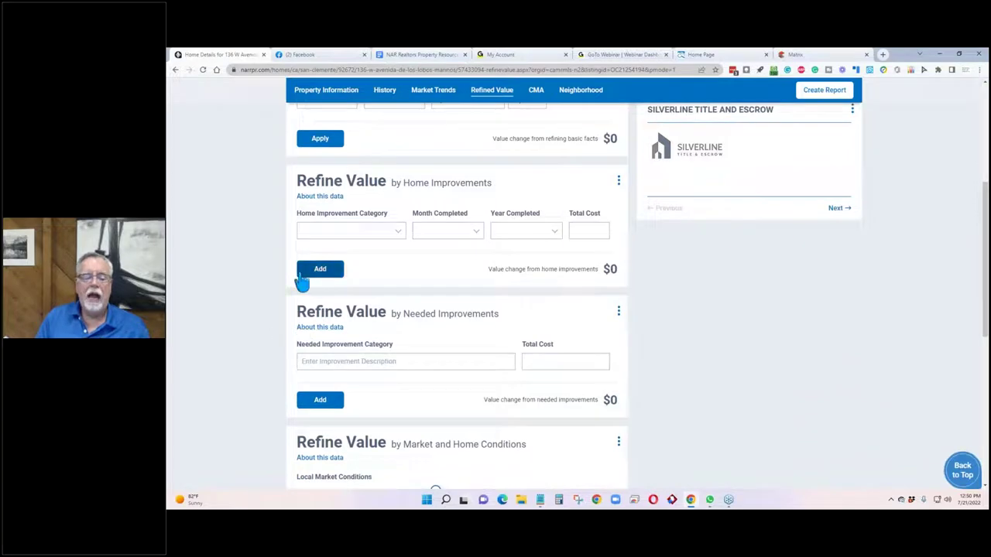
scroll(301, 283, "down", 2)
scroll(504, 387, "down", 2)
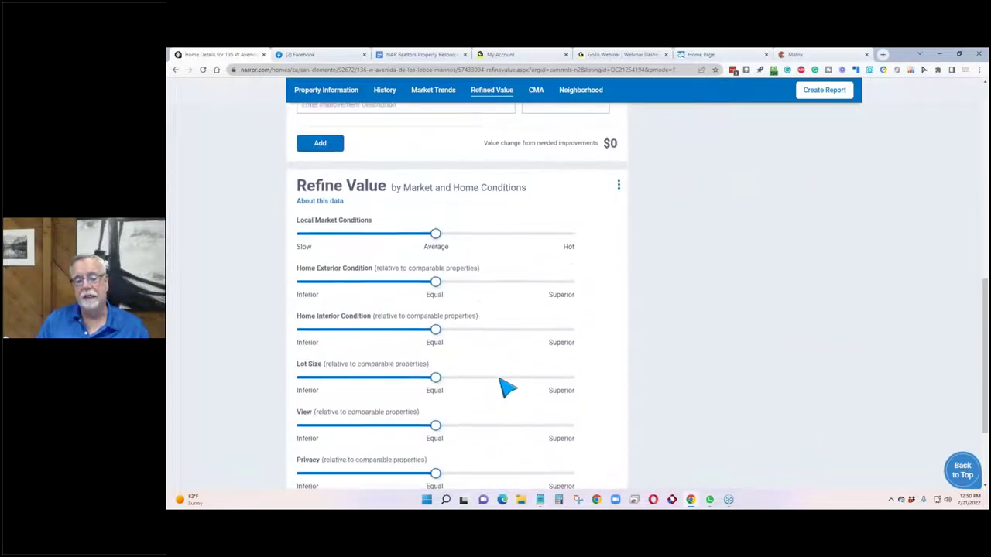
scroll(504, 387, "down", 2)
scroll(505, 386, "up", 3)
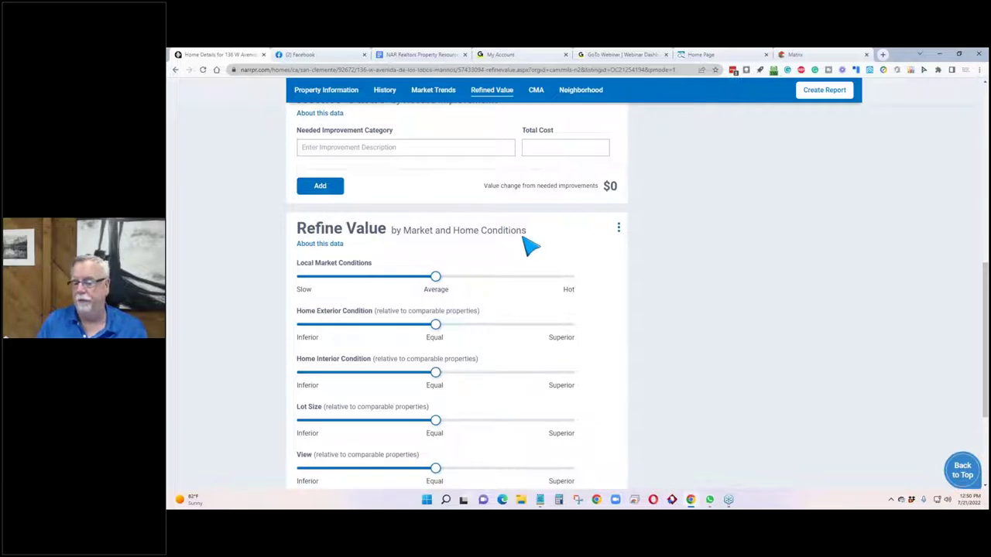
scroll(506, 261, "up", 10)
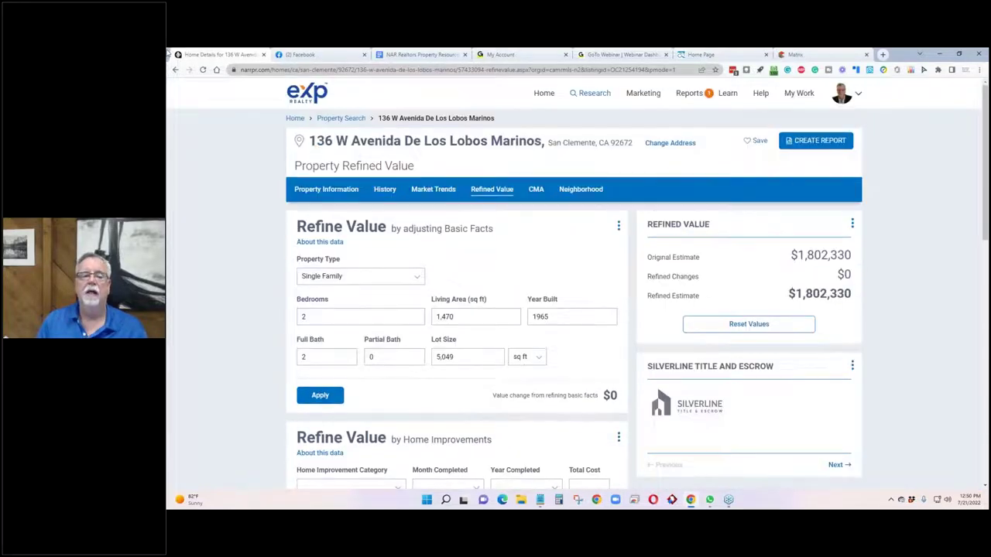
left_click(174, 69)
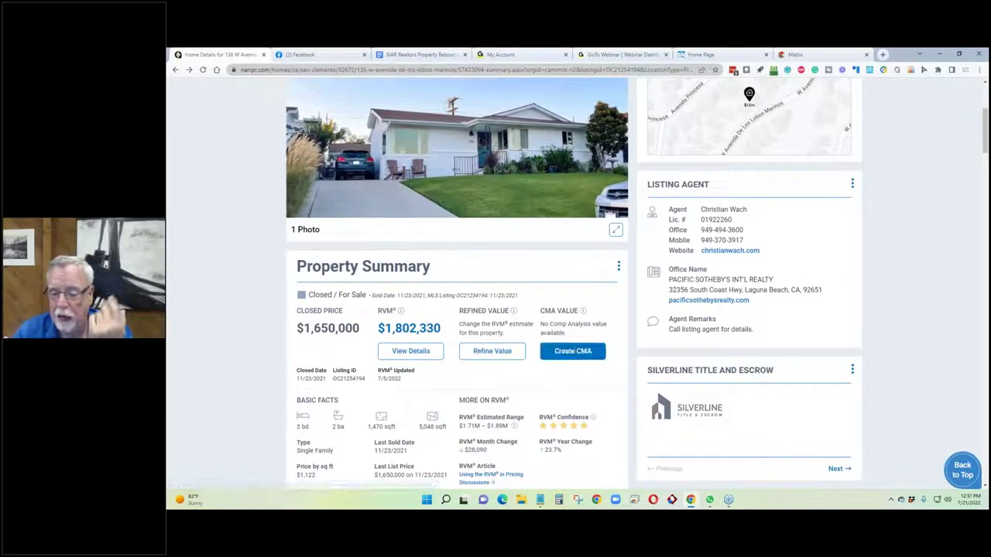
Start a CMA, dismiss the Sales Comparison Analysis notice, and keep Comparative Analysis as the type.
left_click(572, 355)
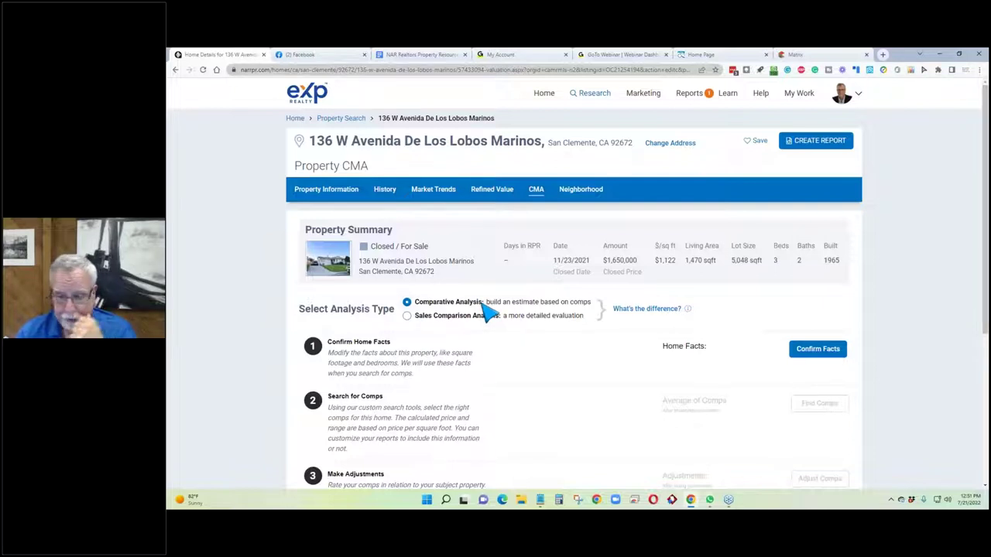
left_click(407, 319)
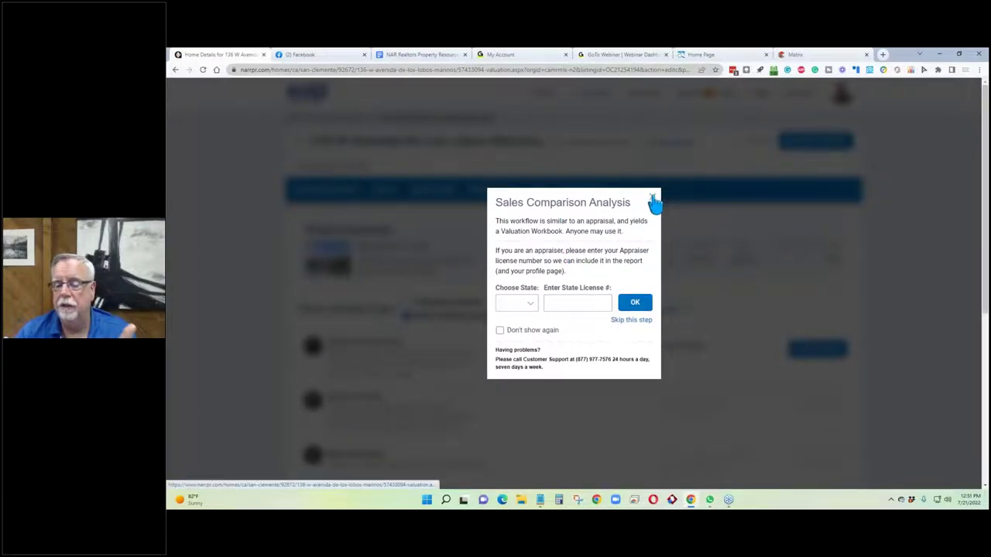
left_click(653, 199)
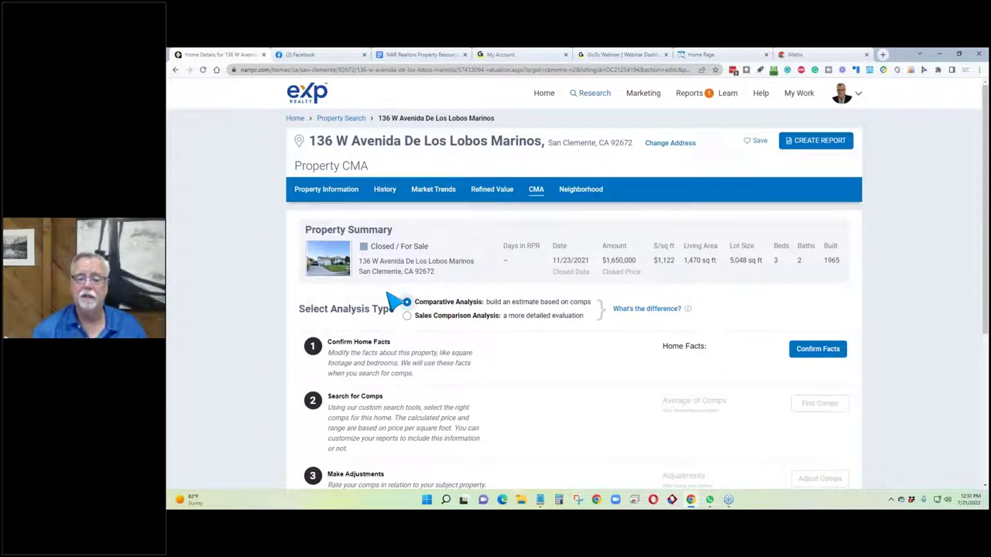
left_click_drag(582, 320, 502, 318)
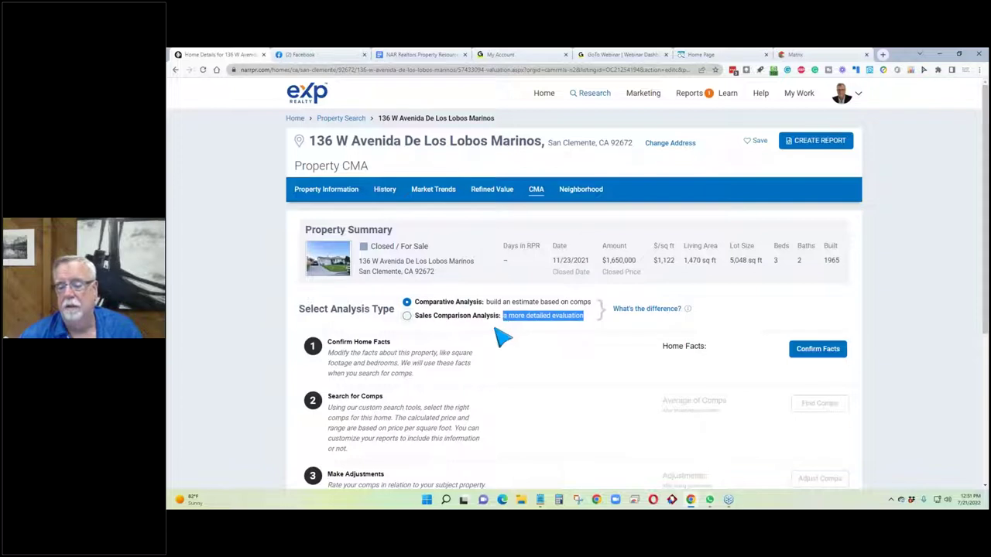
left_click(502, 338)
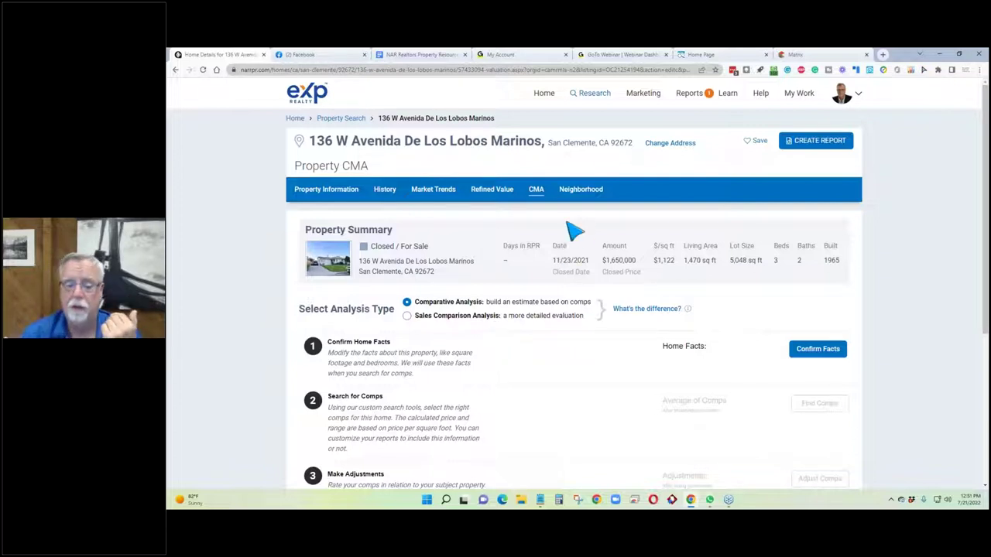
Open Confirm Home Facts, compare public record and listing facts, and begin editing Living Area.
left_click(814, 349)
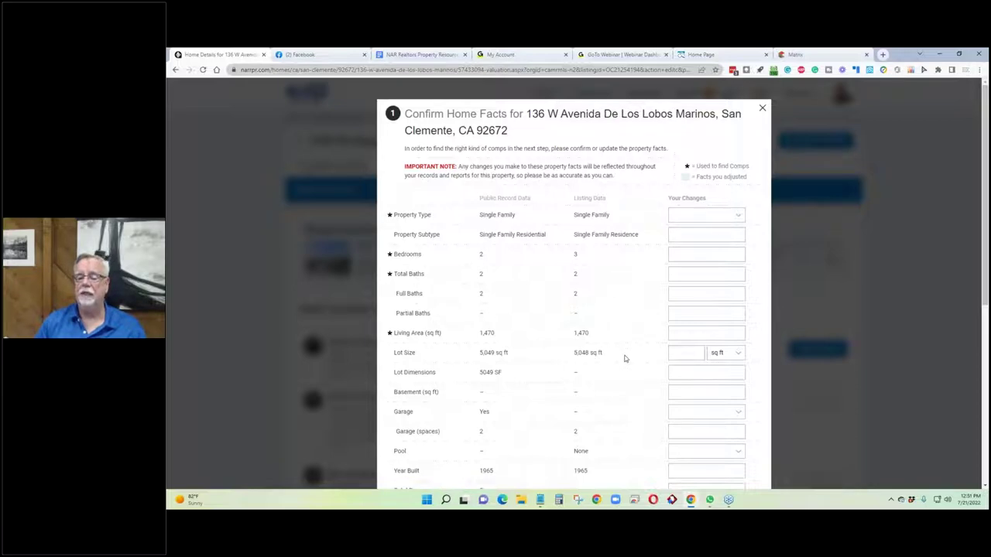
scroll(625, 357, "down", 2)
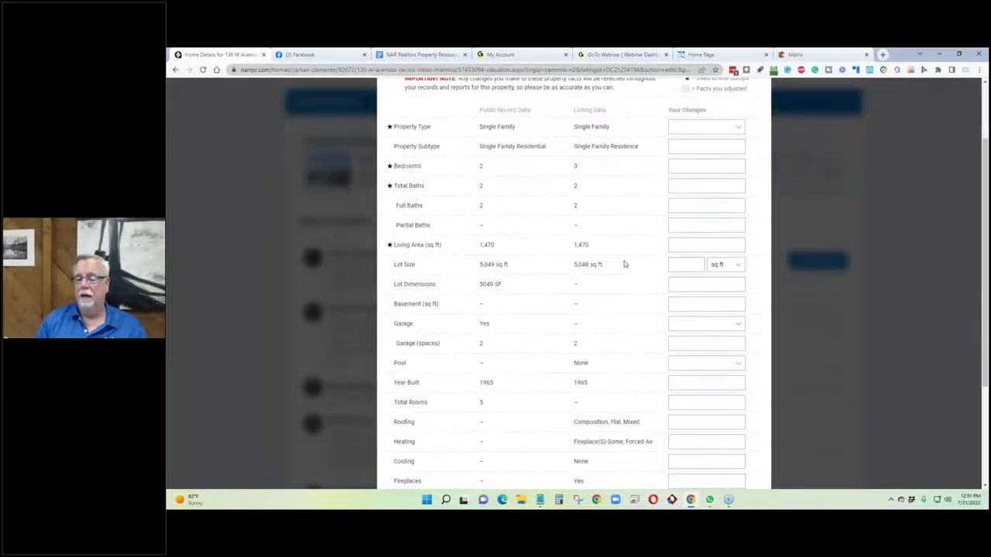
scroll(624, 261, "down", 3)
scroll(614, 319, "up", 4)
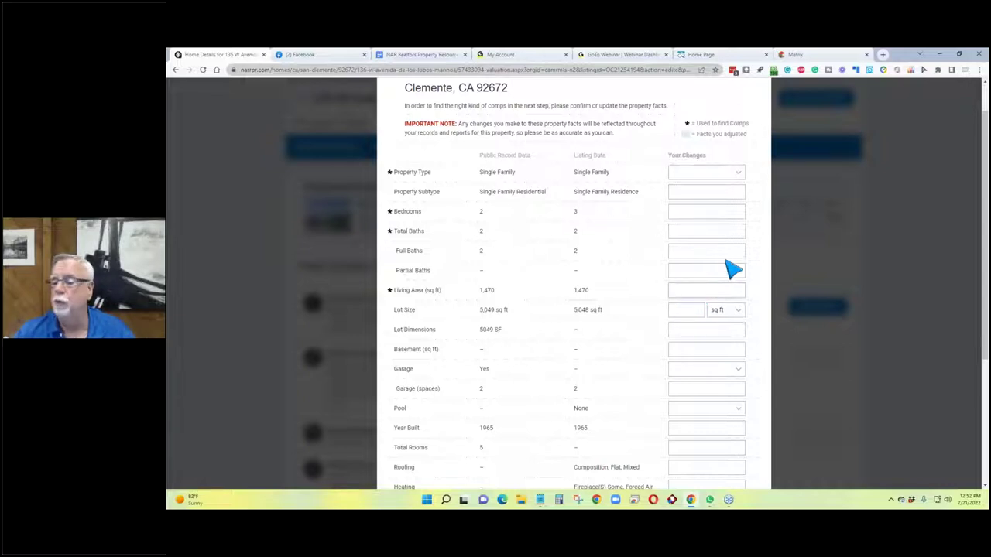
left_click(695, 291)
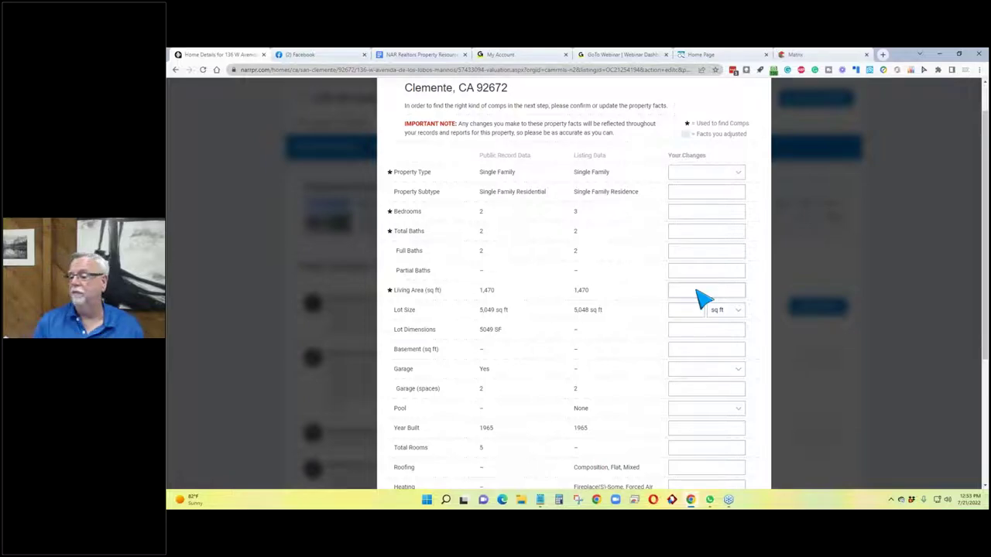
scroll(697, 189, "down", 3)
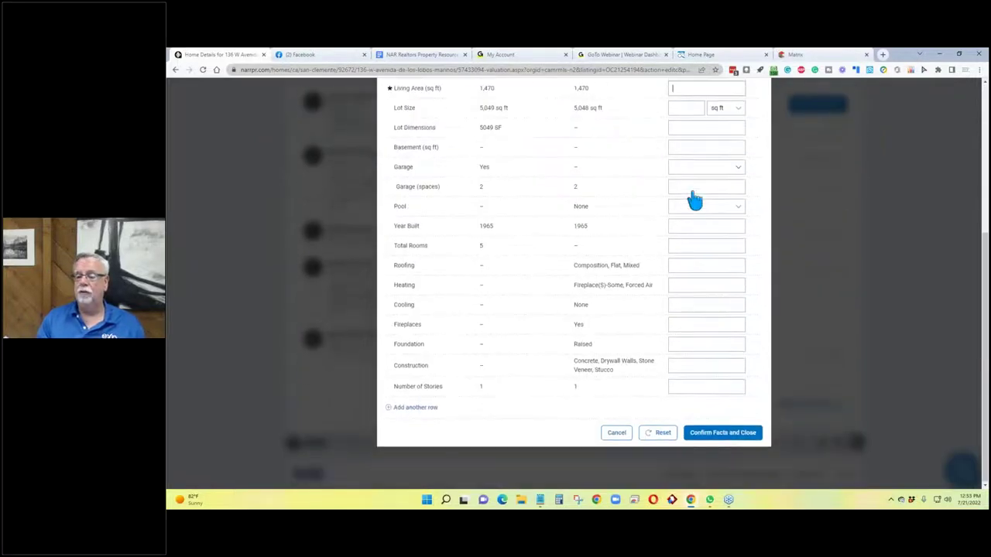
Confirm the home facts and start a search for comparable properties.
left_click(731, 434)
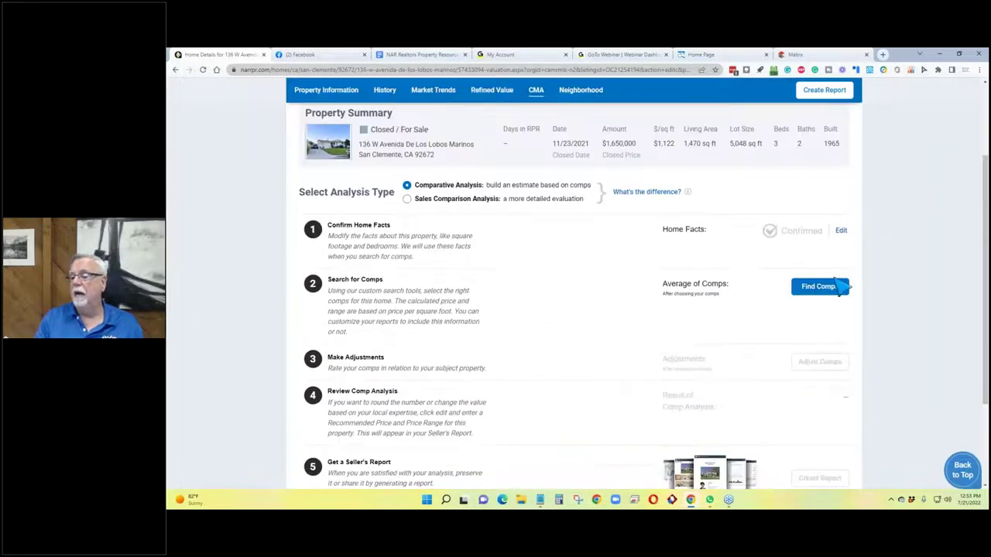
left_click(821, 287)
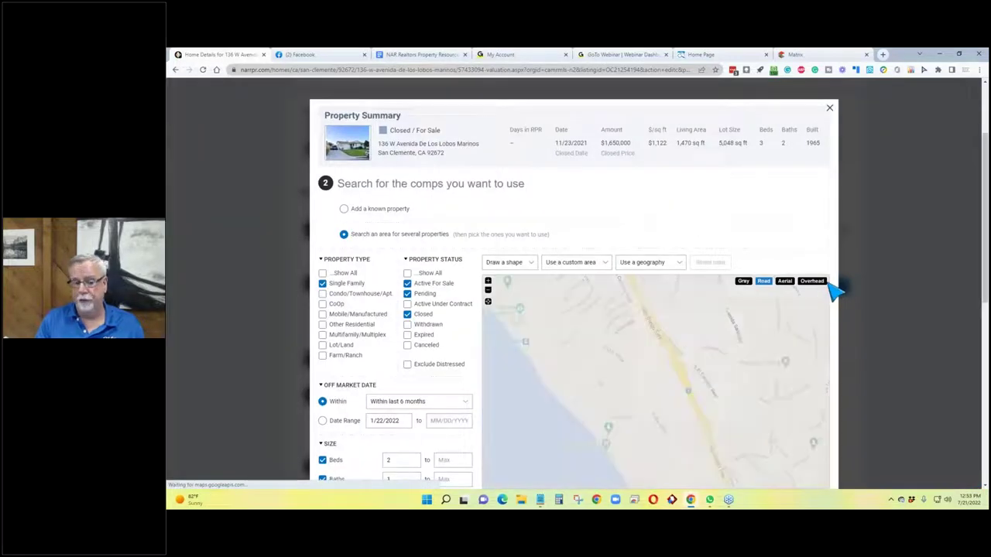
scroll(229, 249, "down", 1)
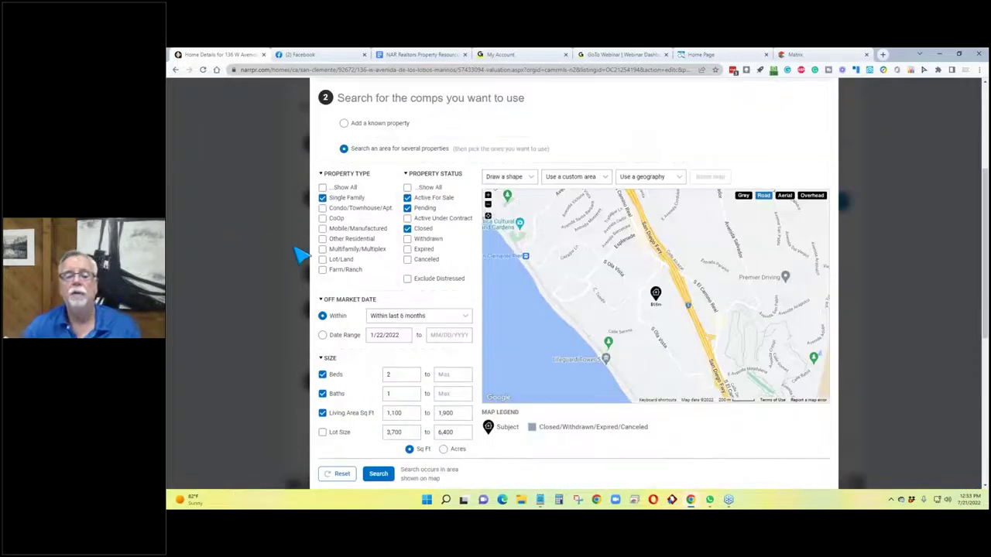
Include Active Under Contract listings and limit the off-market date to the last 3 months.
left_click(407, 219)
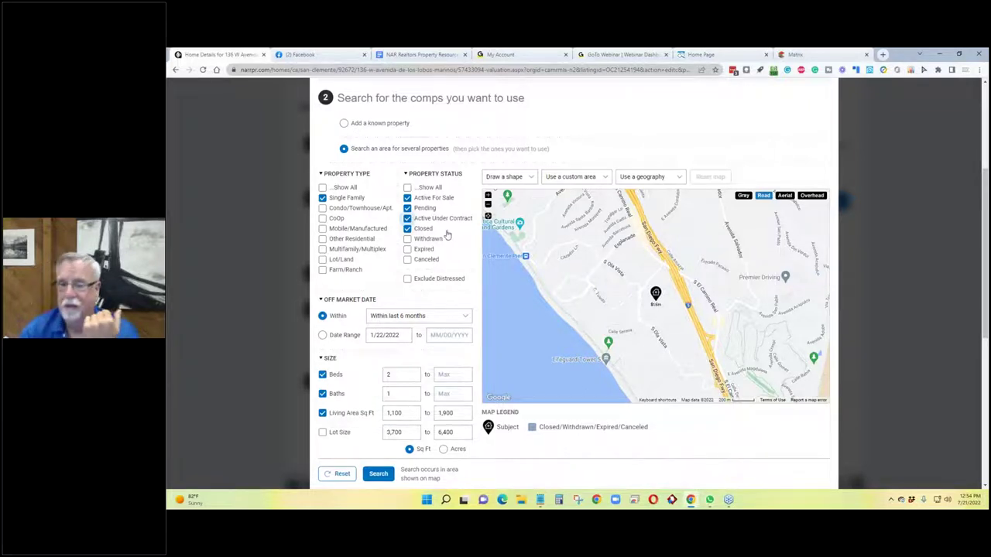
left_click(420, 317)
left_click(434, 342)
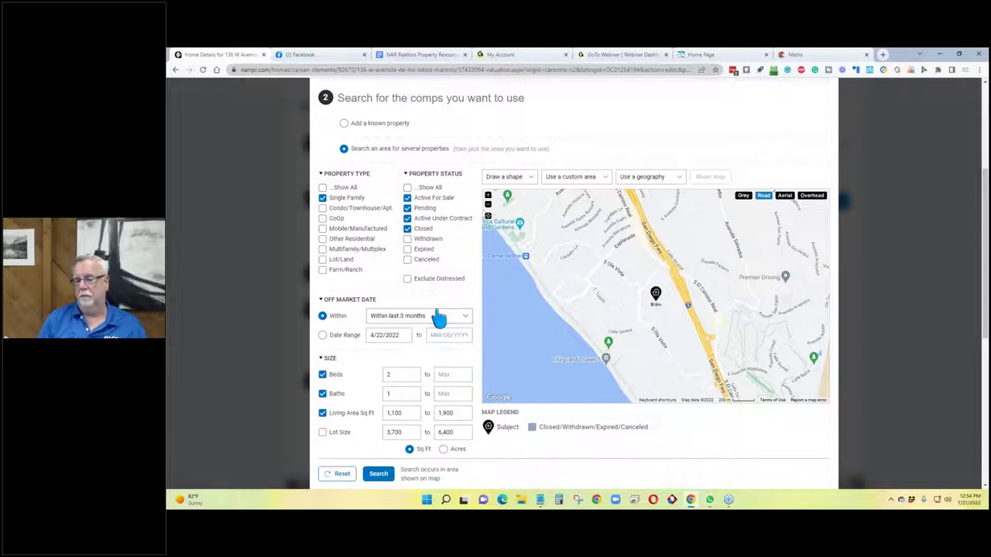
left_click(532, 180)
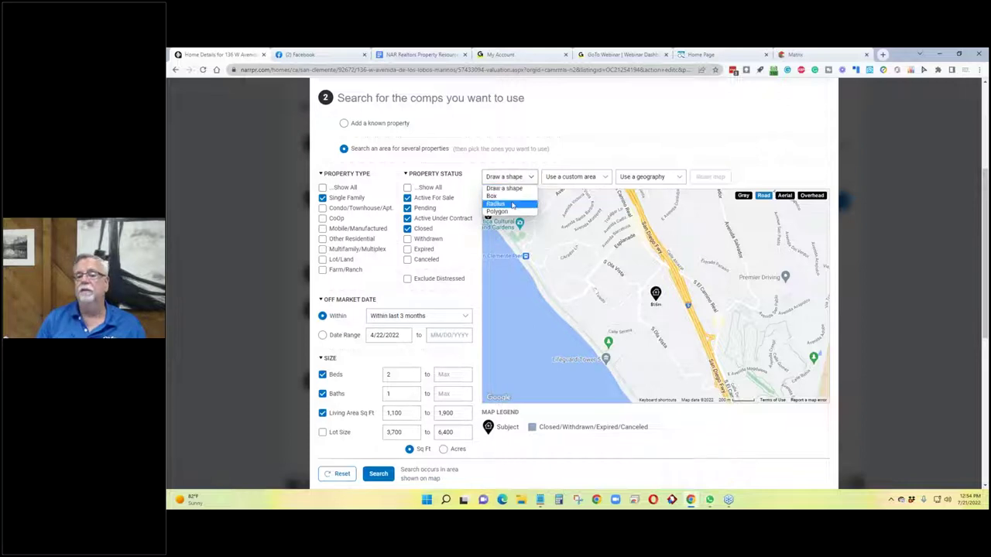
left_click(513, 204)
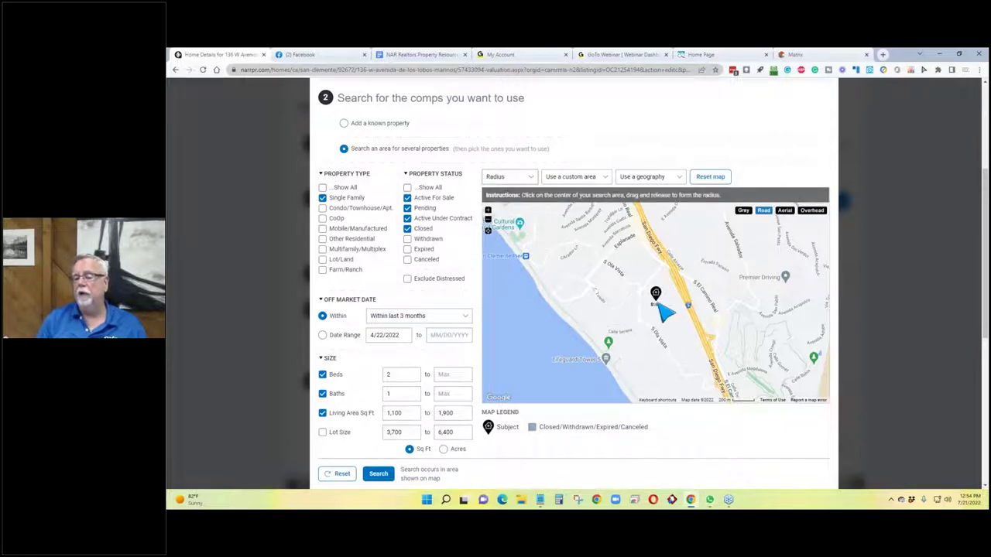
left_click_drag(656, 302, 711, 374)
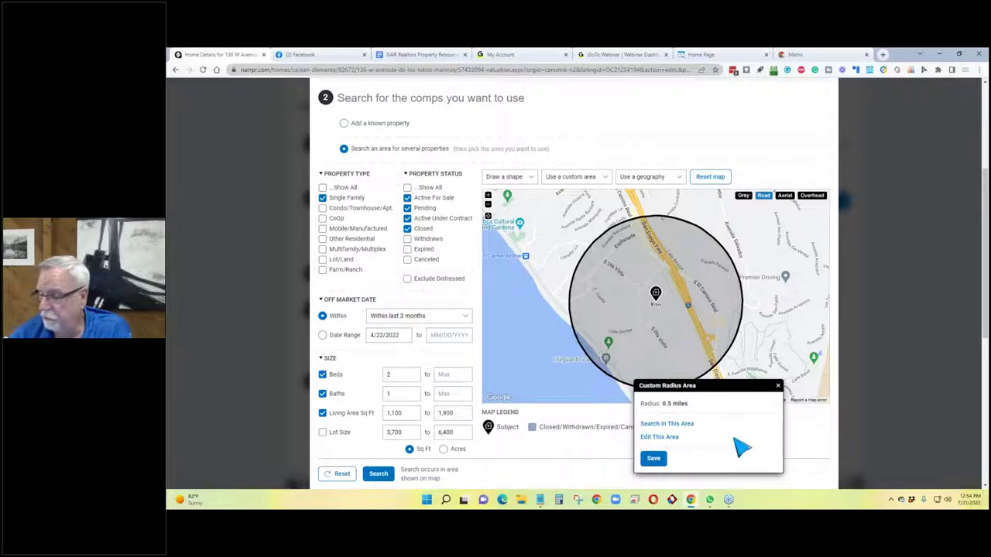
left_click(677, 427)
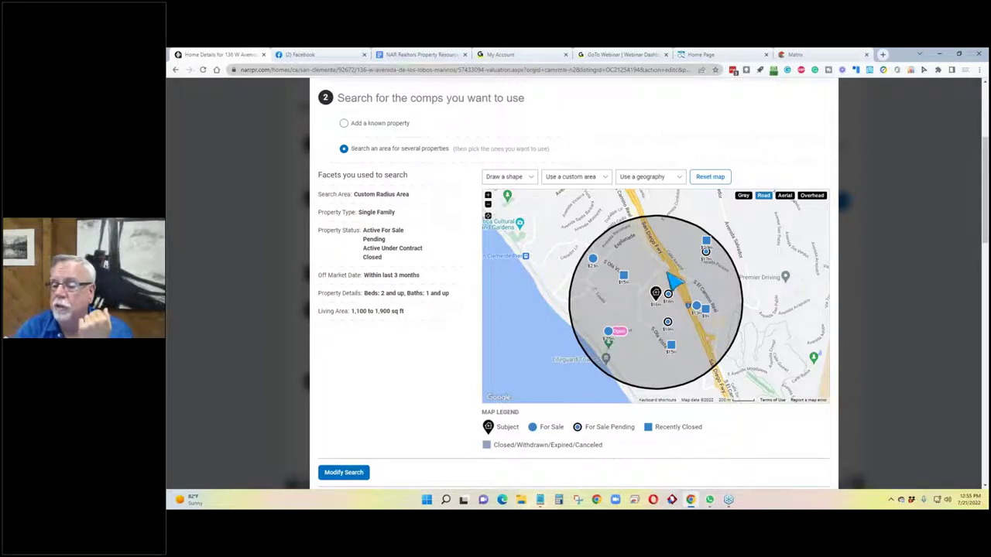
left_click(671, 347)
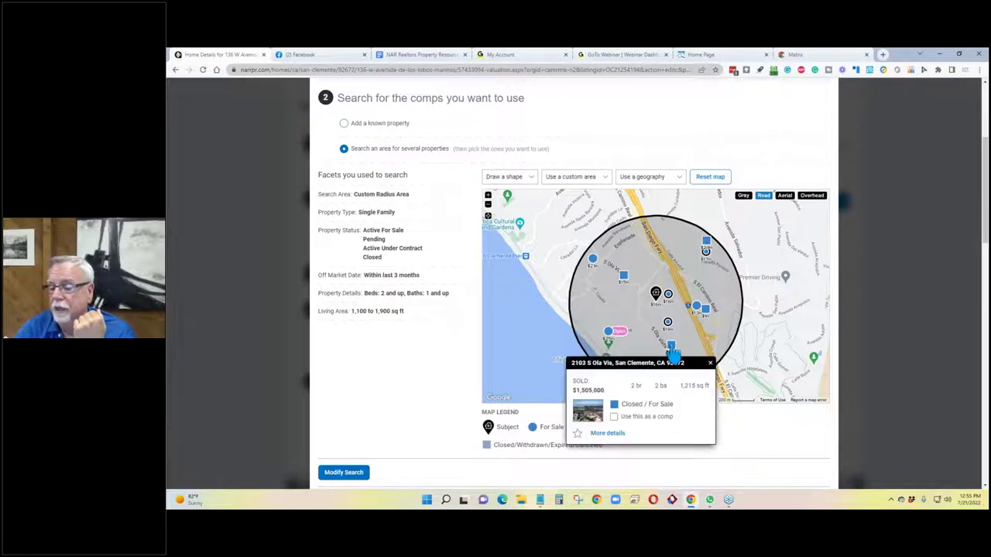
left_click(710, 363)
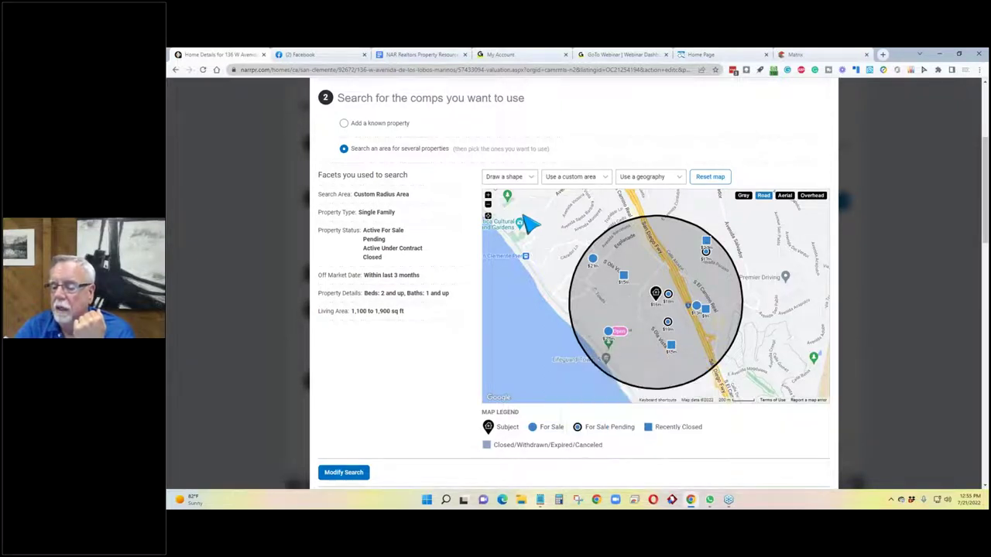
scroll(524, 220, "down", 4)
scroll(527, 226, "down", 4)
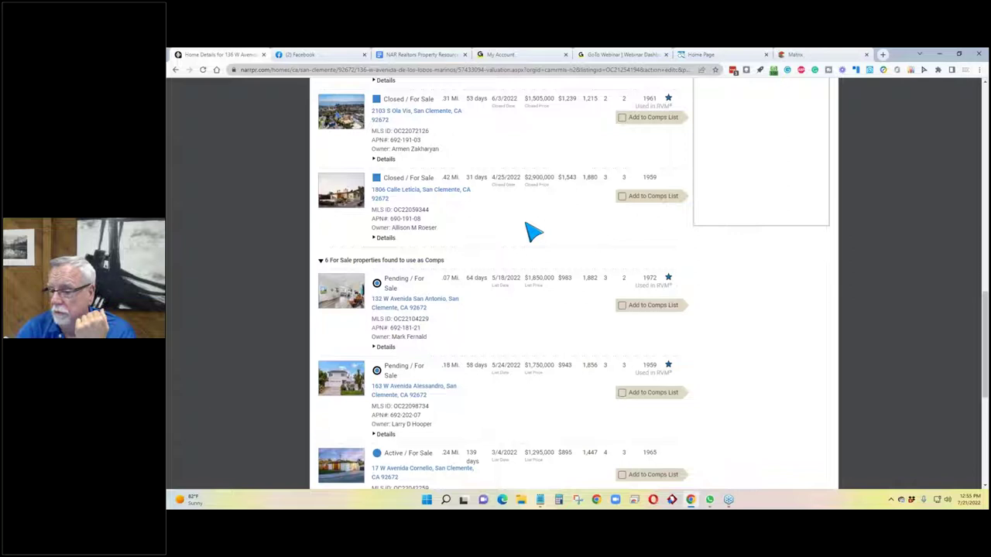
scroll(532, 231, "down", 2)
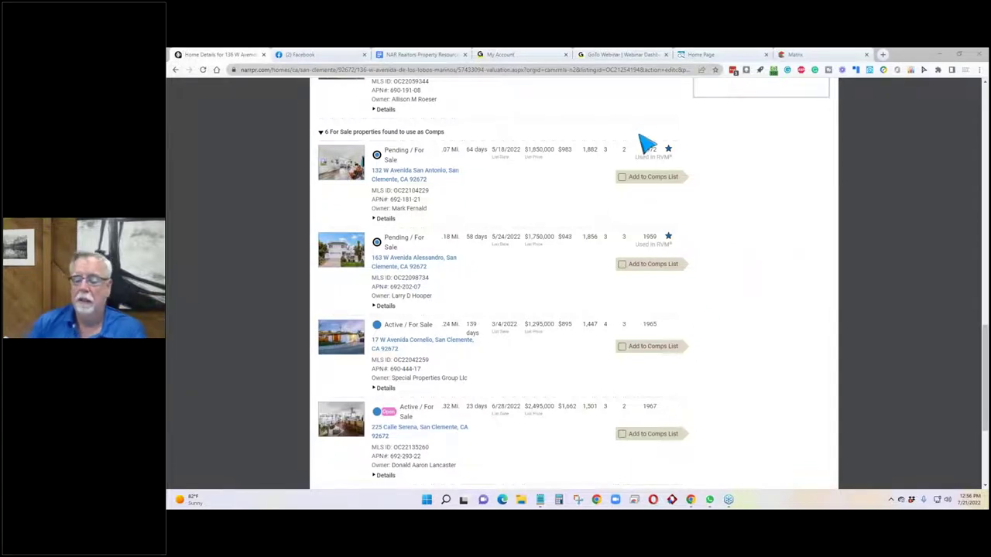
scroll(627, 248, "down", 2)
left_click(621, 263)
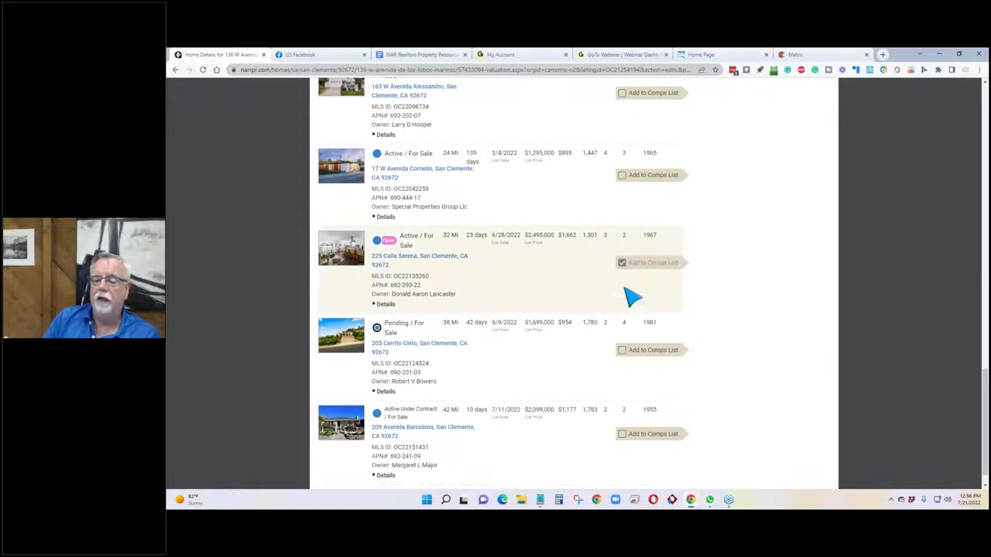
scroll(701, 340, "up", 10)
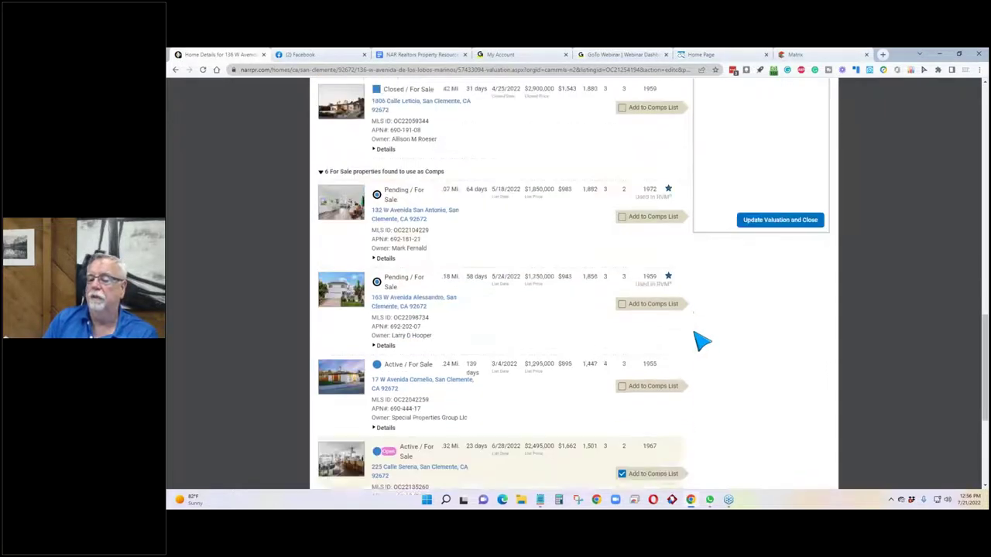
scroll(678, 334, "down", 2)
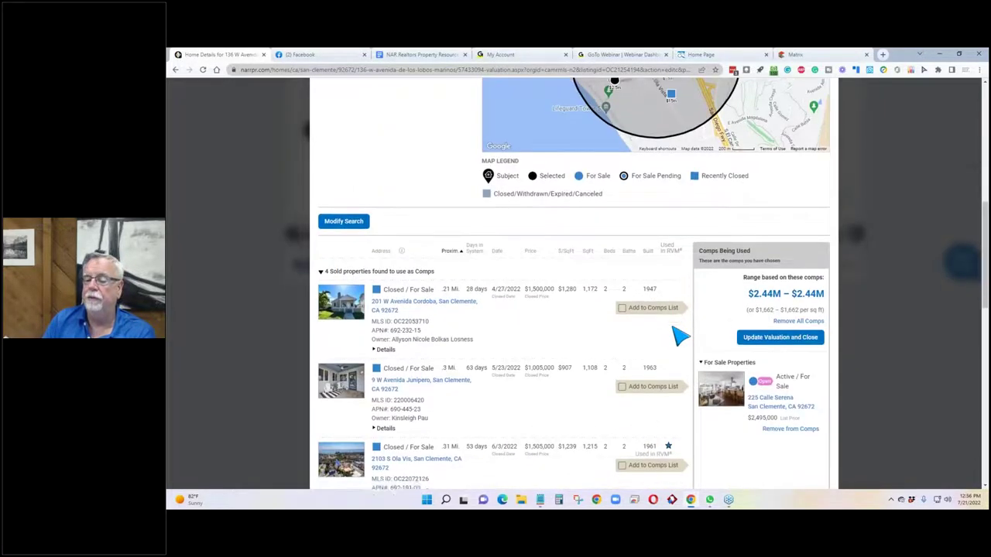
scroll(628, 297, "up", 2)
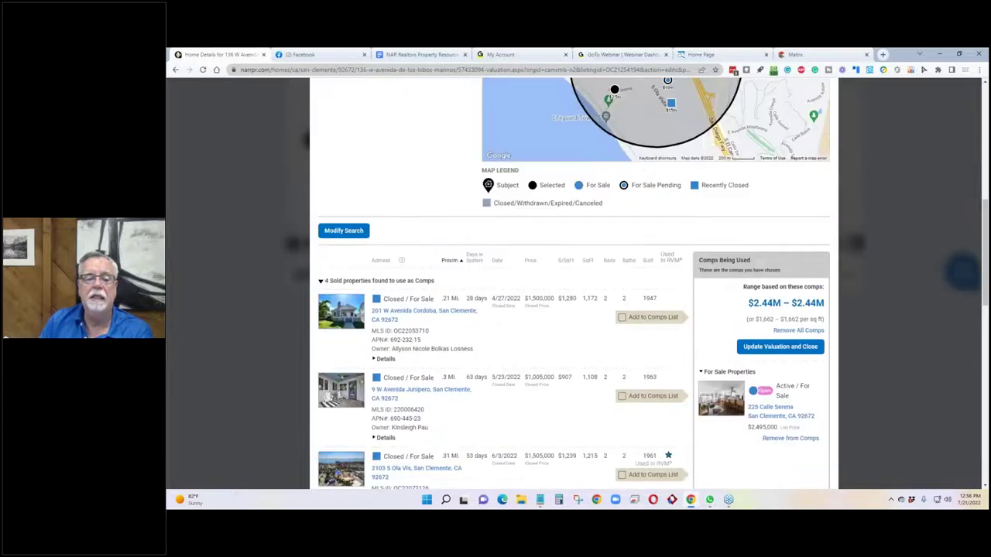
Widen the off-market window to 6 months, set beds min and max to 3, and search again.
scroll(390, 181, "up", 2)
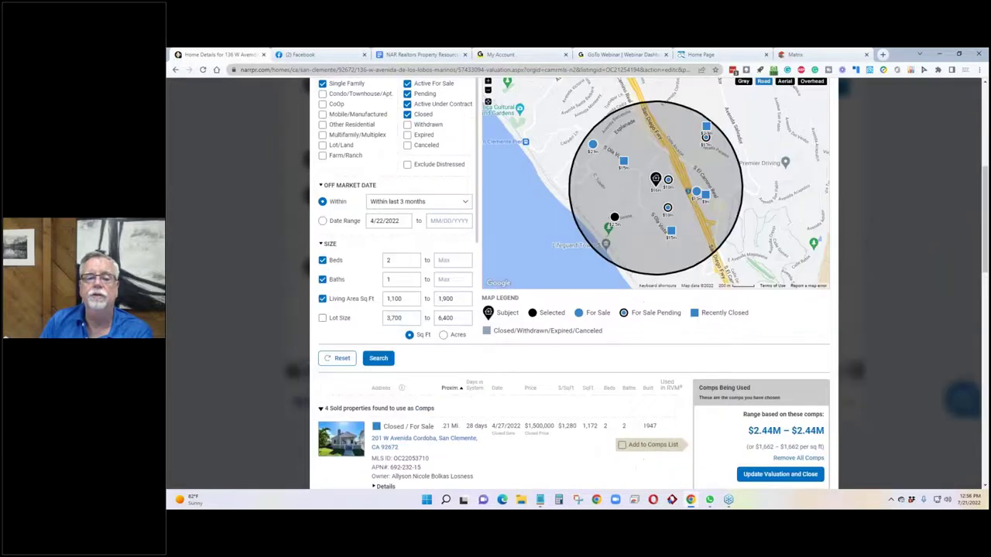
left_click(418, 203)
left_click(420, 239)
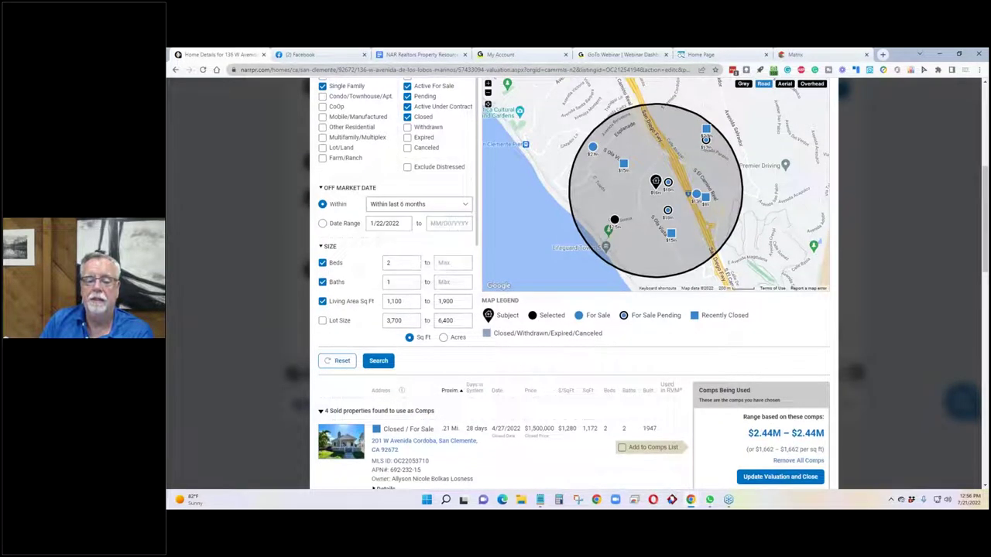
double_click(397, 264)
type("3")
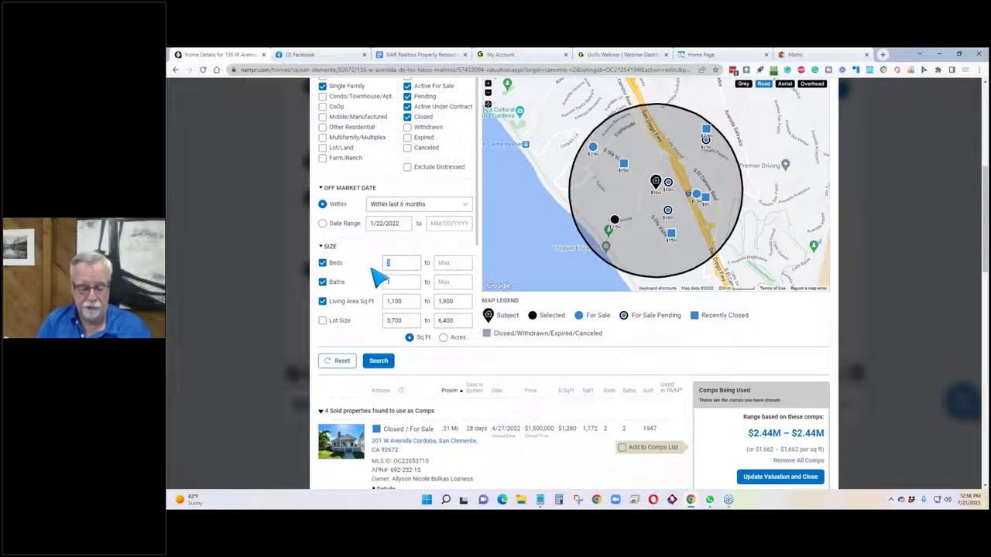
left_click(453, 266)
type("3")
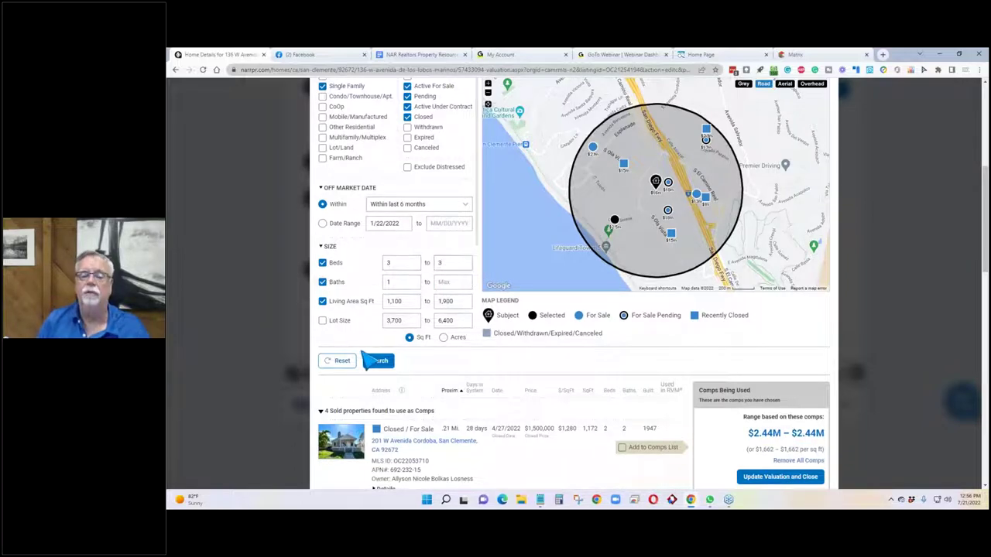
left_click(379, 363)
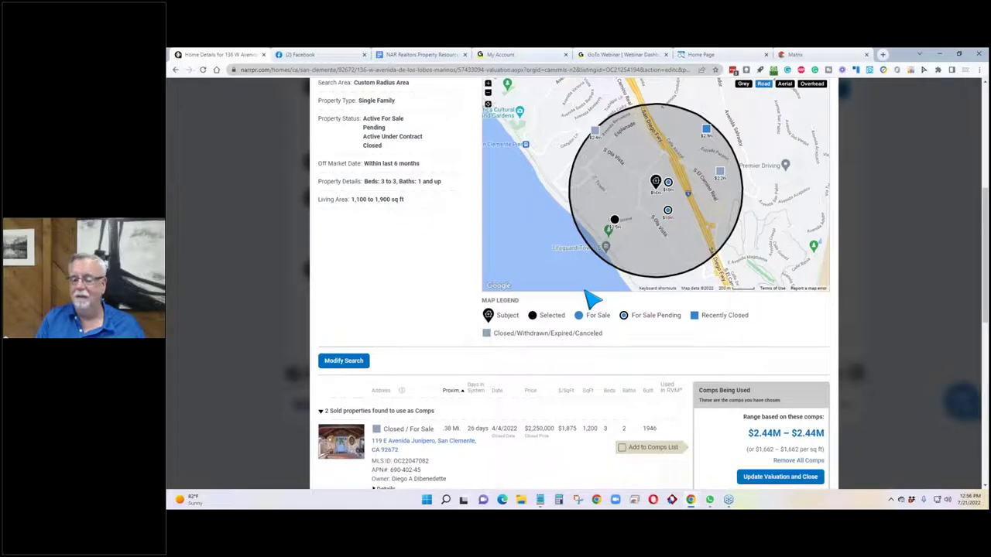
scroll(611, 306, "down", 2)
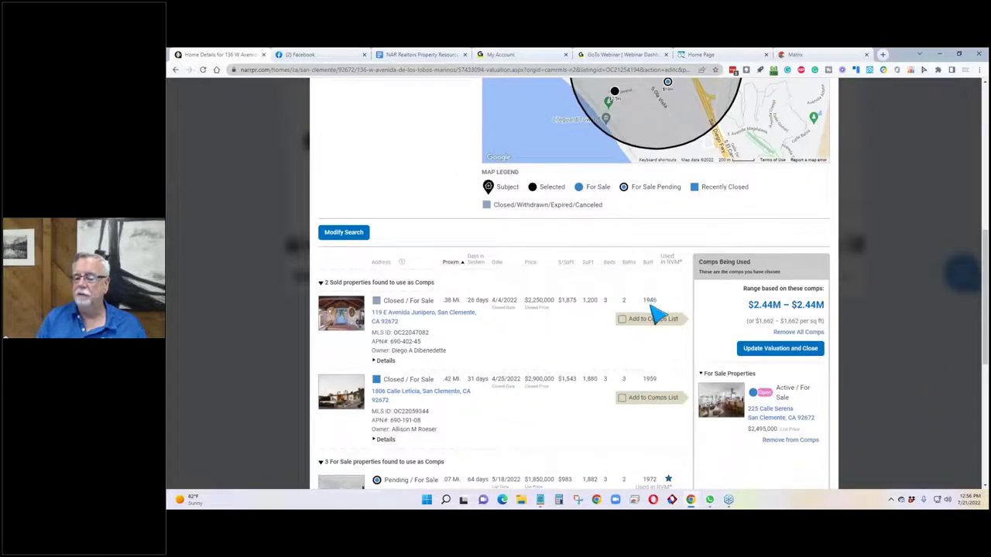
scroll(657, 316, "down", 1)
scroll(619, 324, "down", 4)
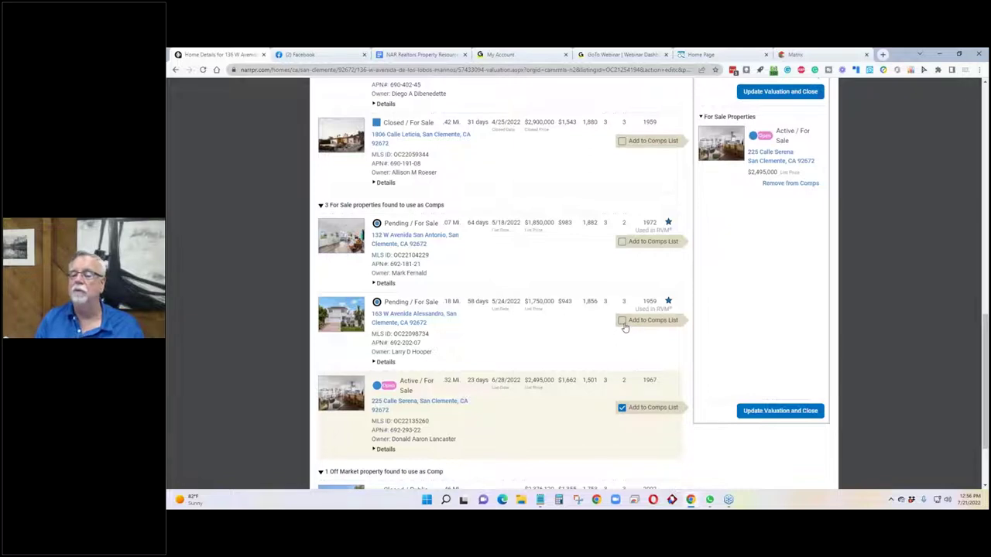
left_click(620, 242)
scroll(580, 323, "down", 3)
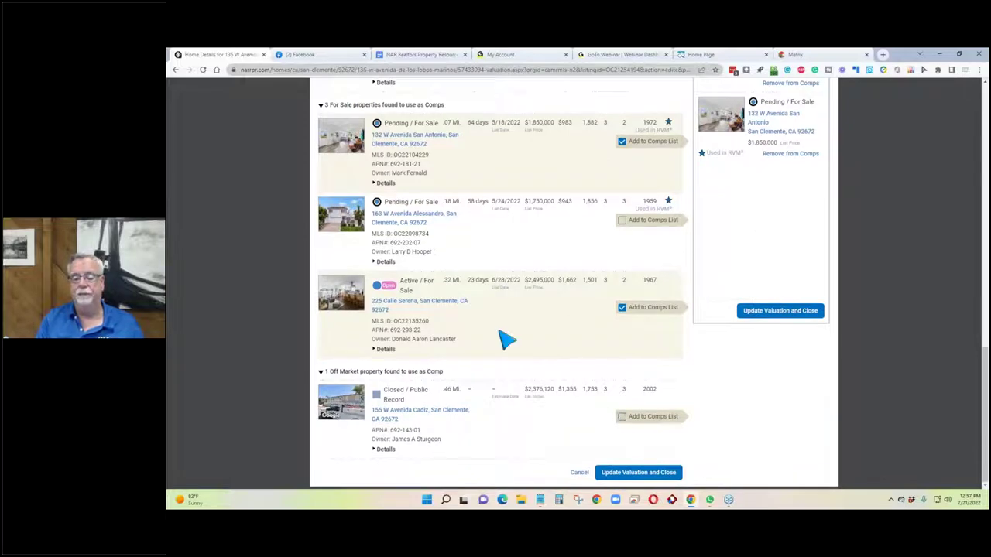
scroll(505, 339, "up", 3)
scroll(504, 341, "up", 1)
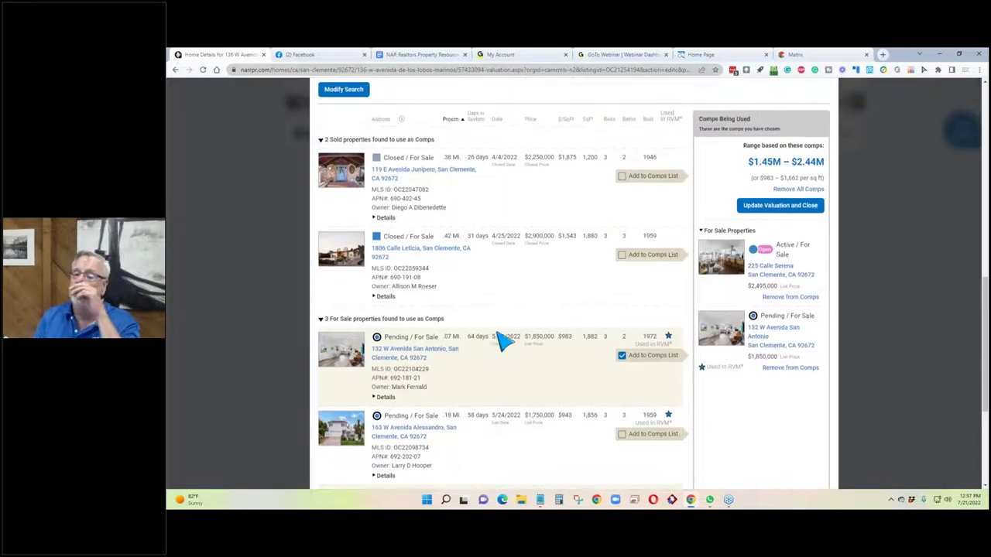
scroll(511, 317, "up", 3)
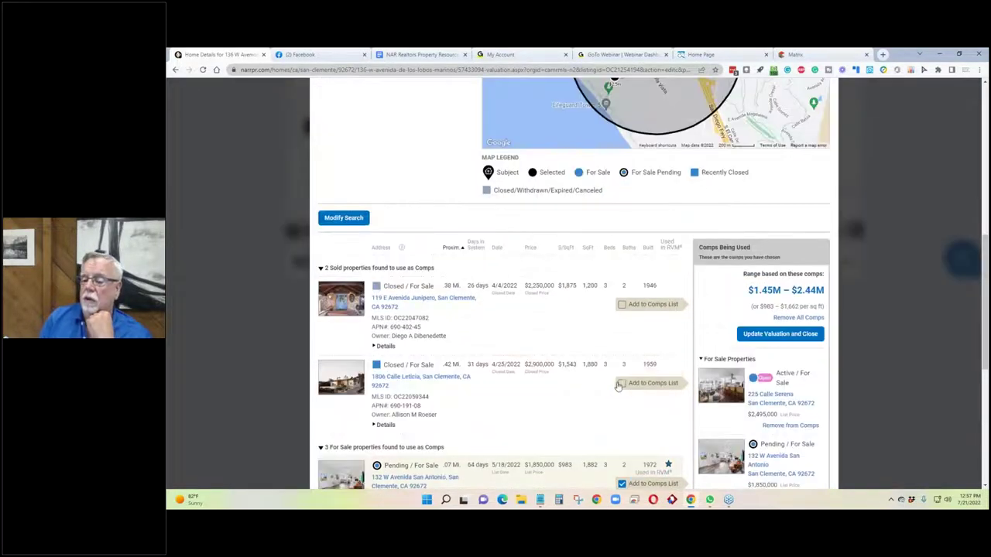
left_click(622, 384)
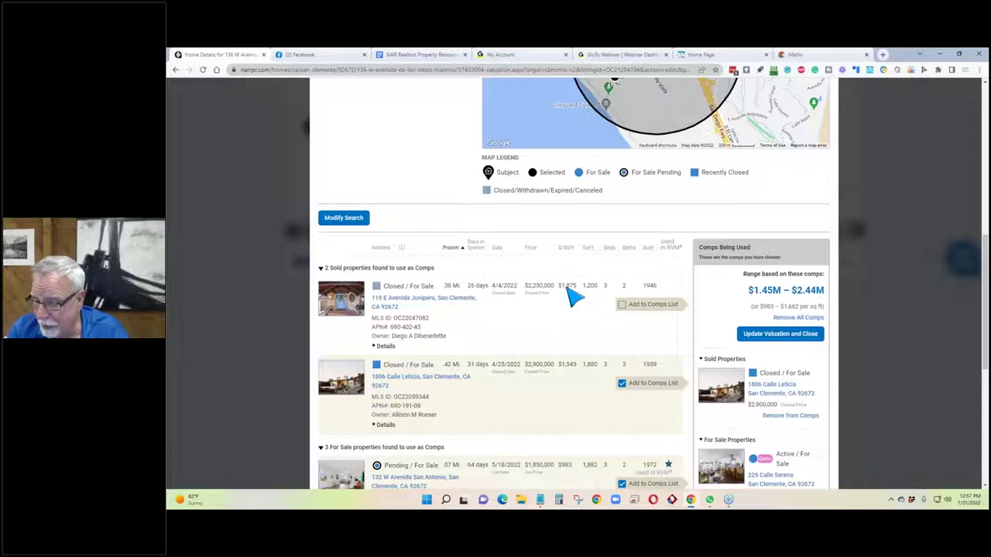
scroll(572, 298, "up", 2)
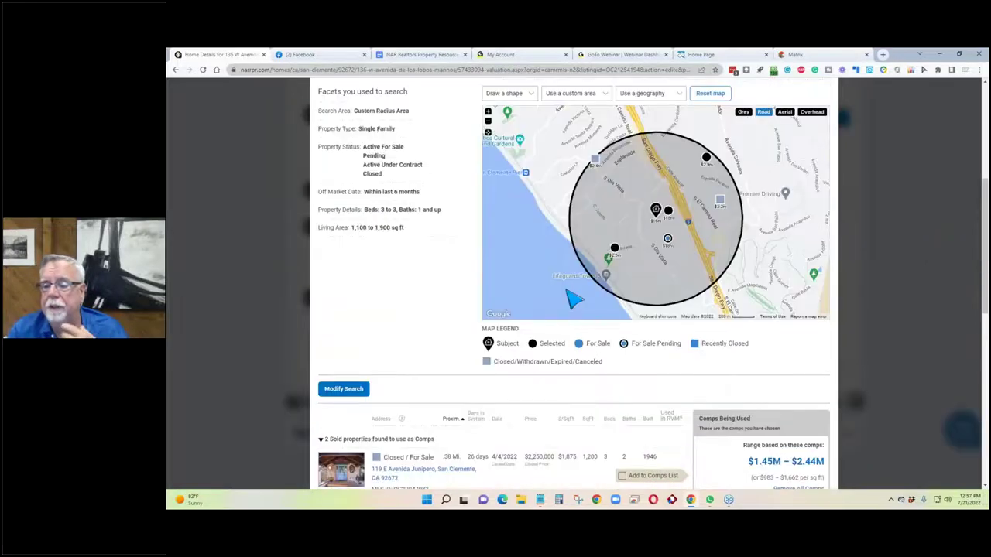
scroll(573, 298, "down", 2)
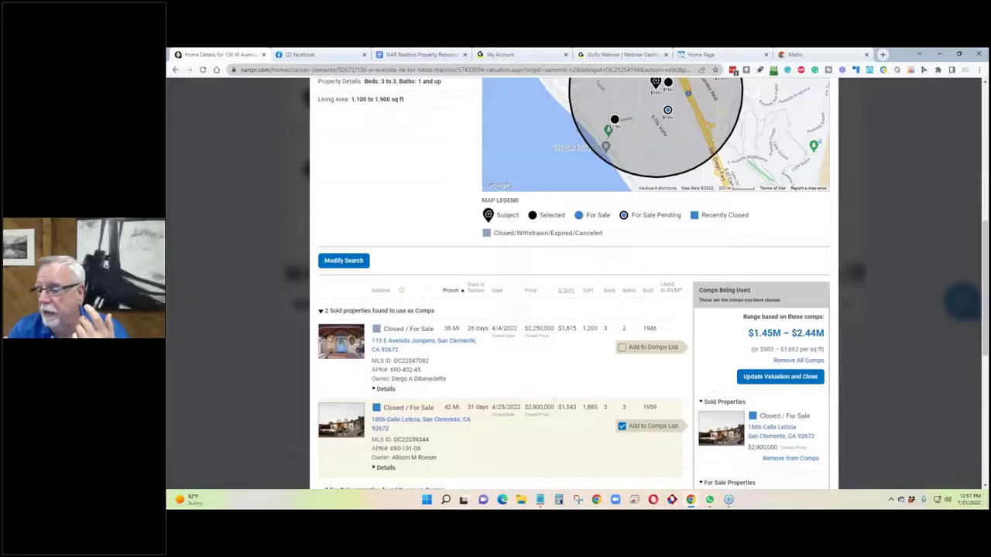
Review the new $1.45M–$2.44M range, $983 low price per sq ft and 64 days on market.
left_click_drag(827, 292, 747, 291)
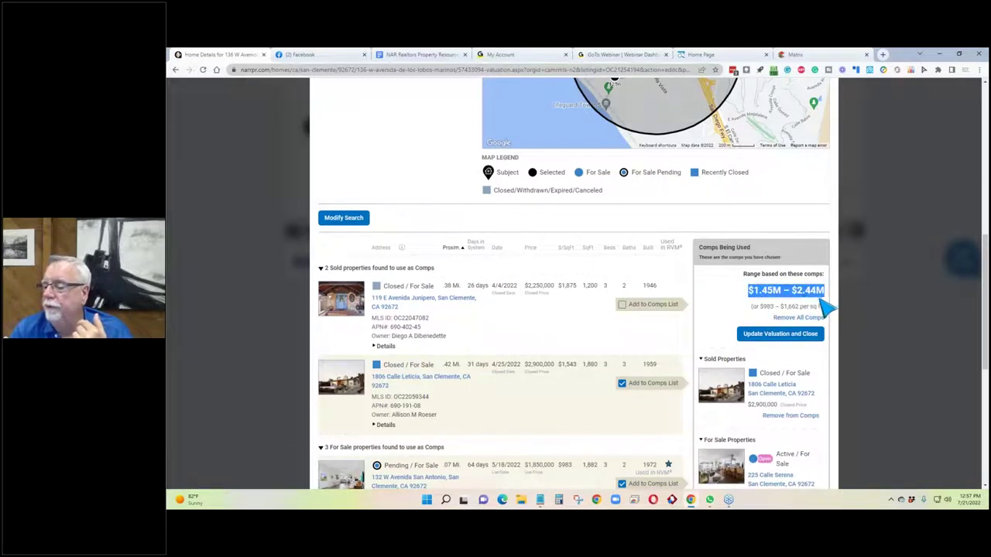
left_click_drag(774, 307, 763, 308)
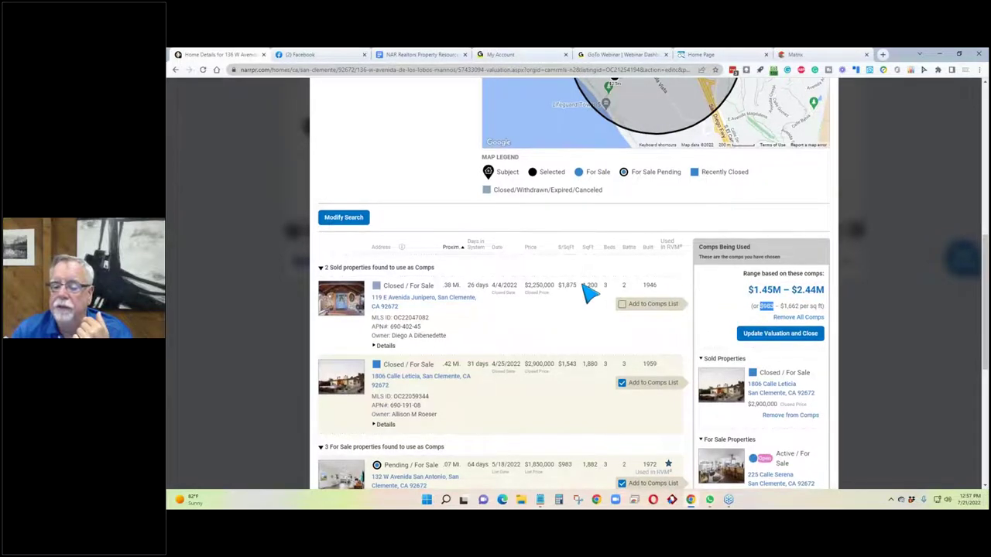
scroll(590, 293, "down", 1)
scroll(590, 292, "down", 3)
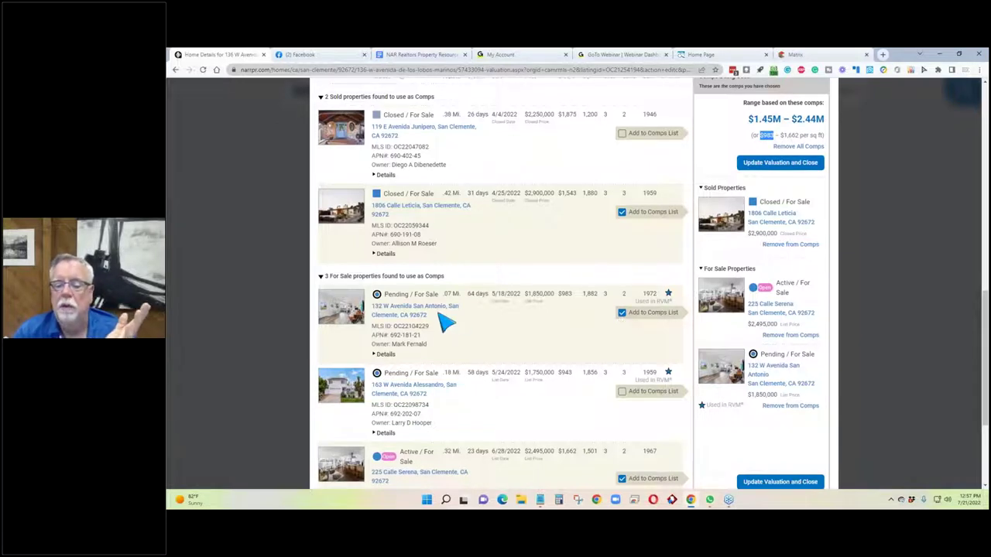
left_click_drag(489, 298, 469, 300)
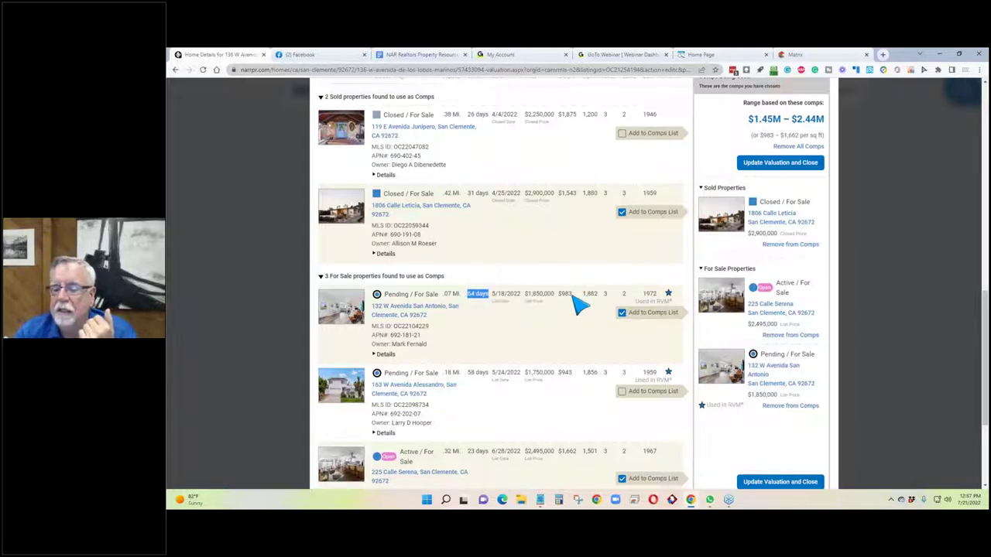
left_click(622, 312)
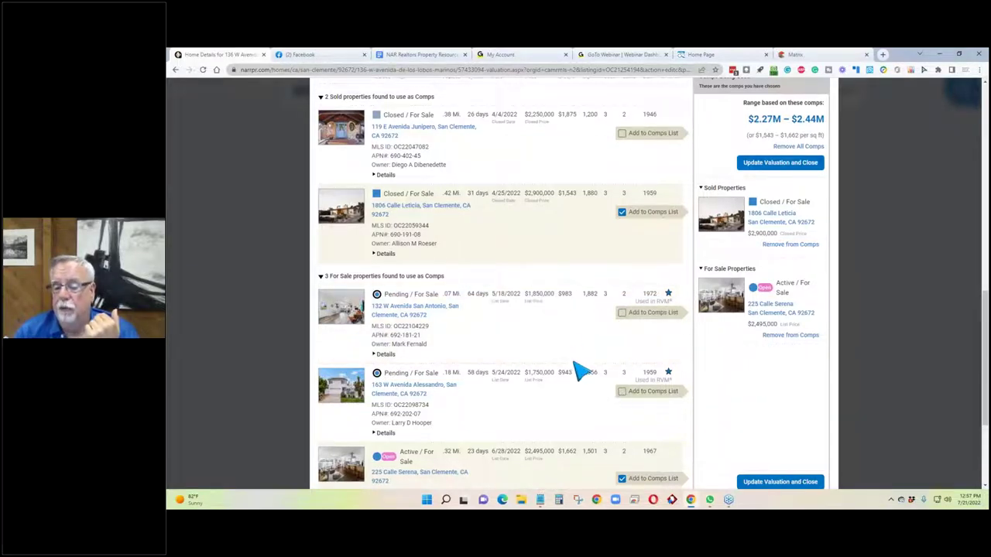
left_click_drag(570, 372, 586, 358)
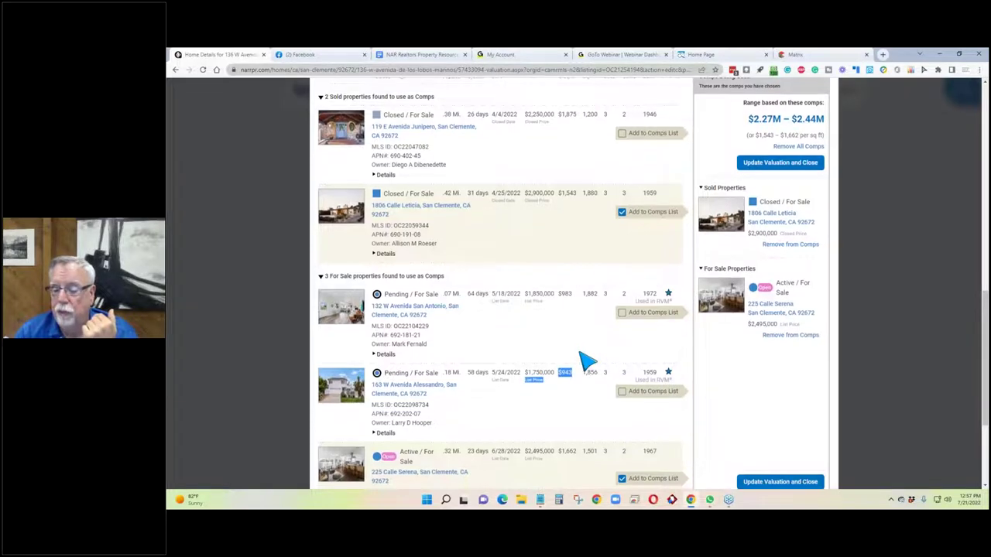
scroll(586, 358, "down", 2)
scroll(586, 358, "down", 1)
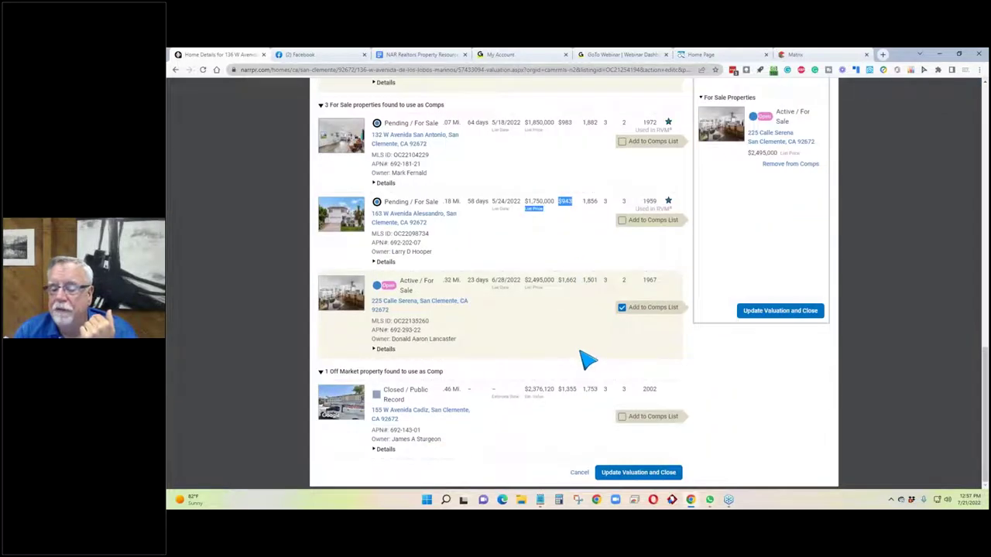
left_click(623, 418)
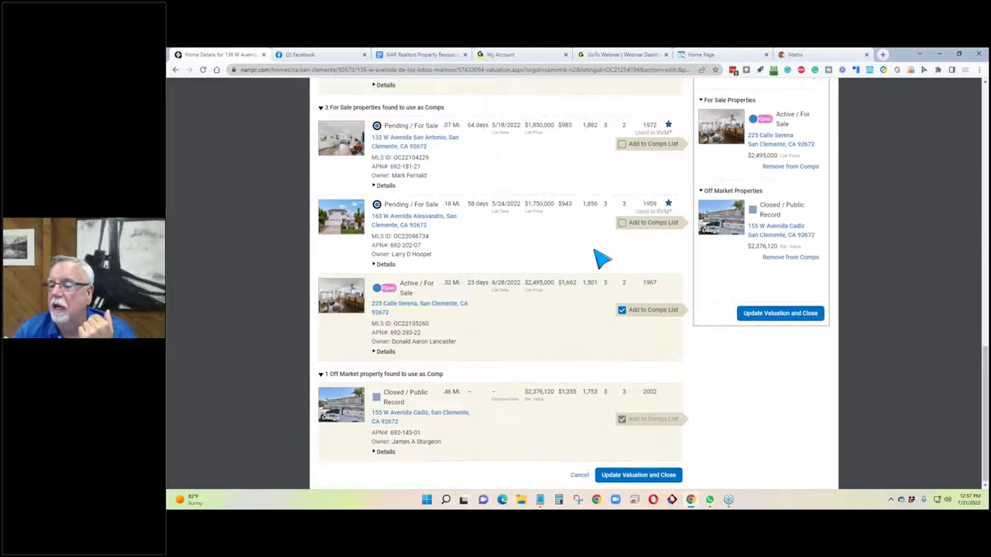
scroll(596, 257, "up", 3)
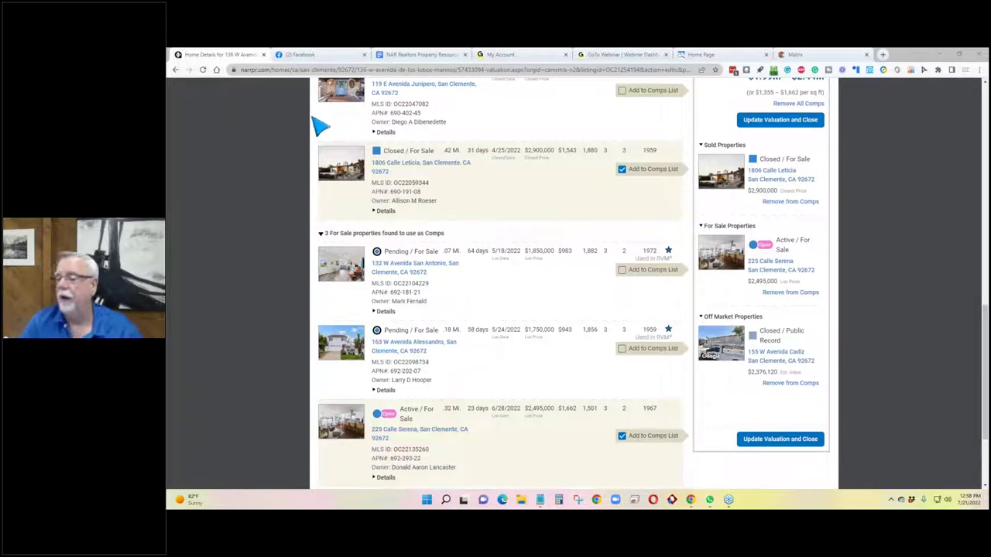
scroll(964, 88, "up", 2)
scroll(963, 87, "up", 5)
scroll(792, 261, "down", 8)
Update the valuation with the chosen comps, giving a $2,255,470 average.
left_click(782, 319)
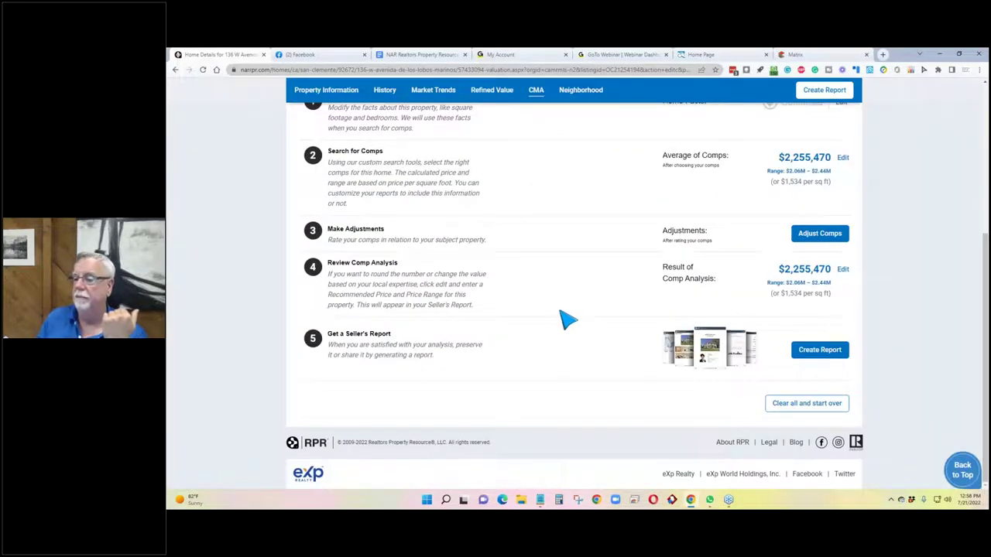
scroll(555, 321, "up", 2)
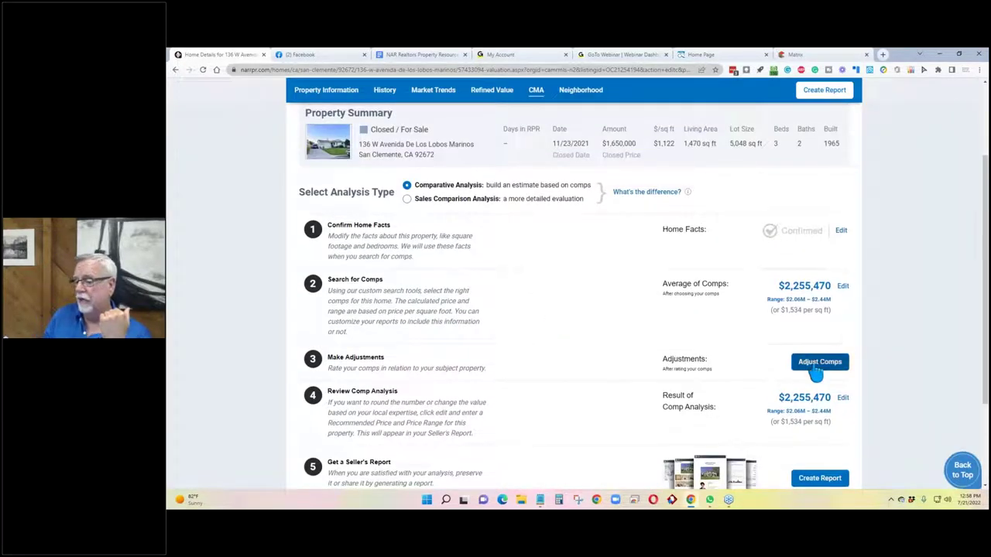
left_click(818, 370)
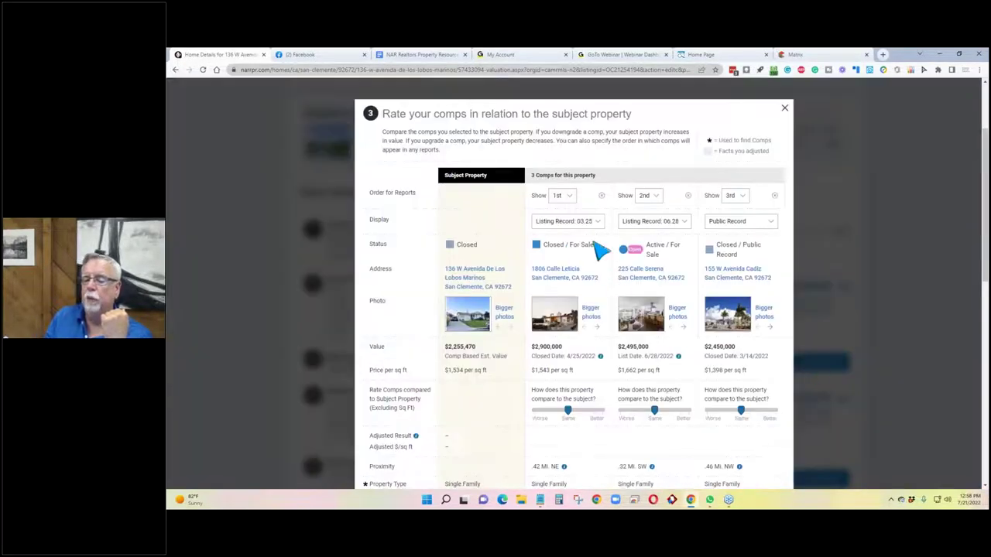
scroll(618, 299, "down", 1)
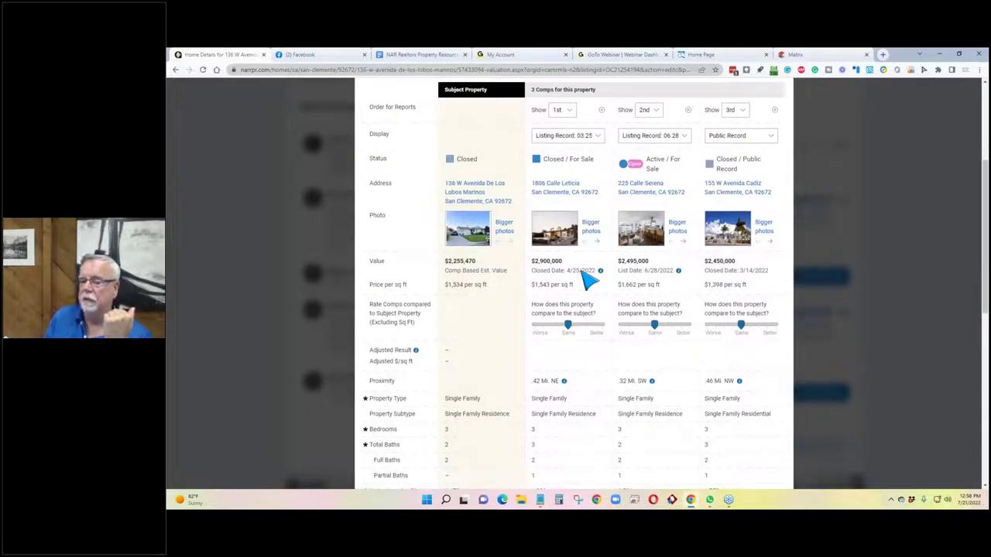
scroll(590, 288, "up", 2)
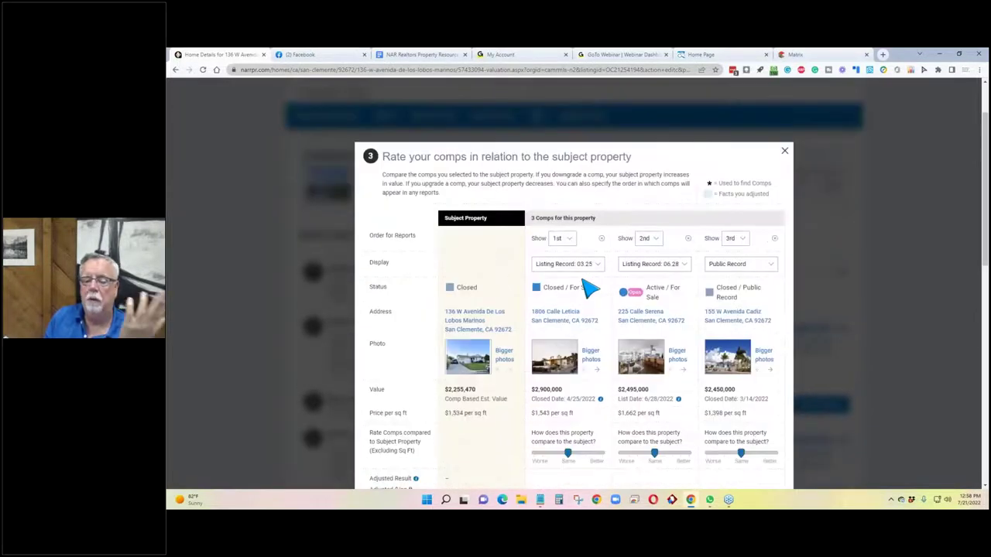
scroll(590, 288, "down", 1)
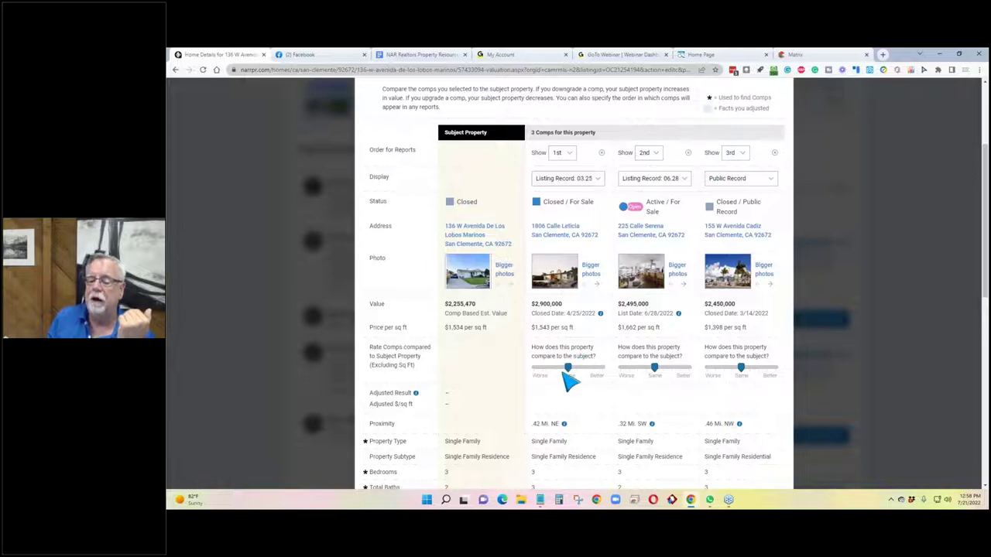
left_click_drag(568, 370, 576, 369)
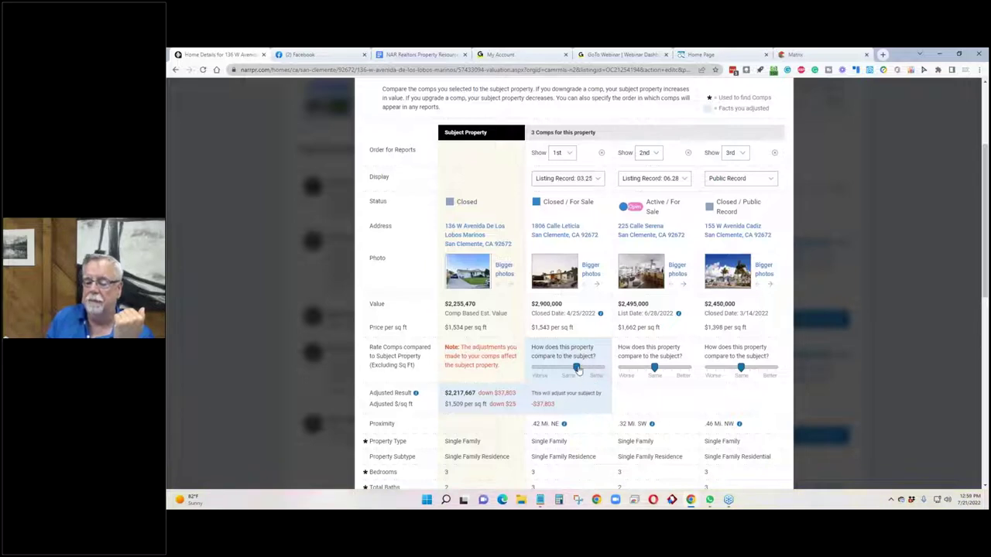
left_click_drag(577, 369, 585, 369)
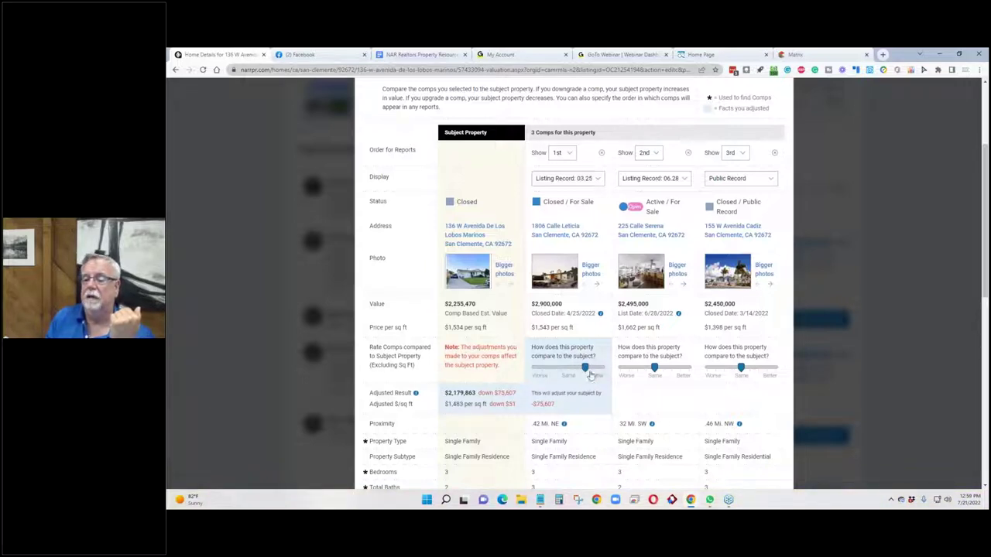
left_click_drag(654, 370, 646, 369)
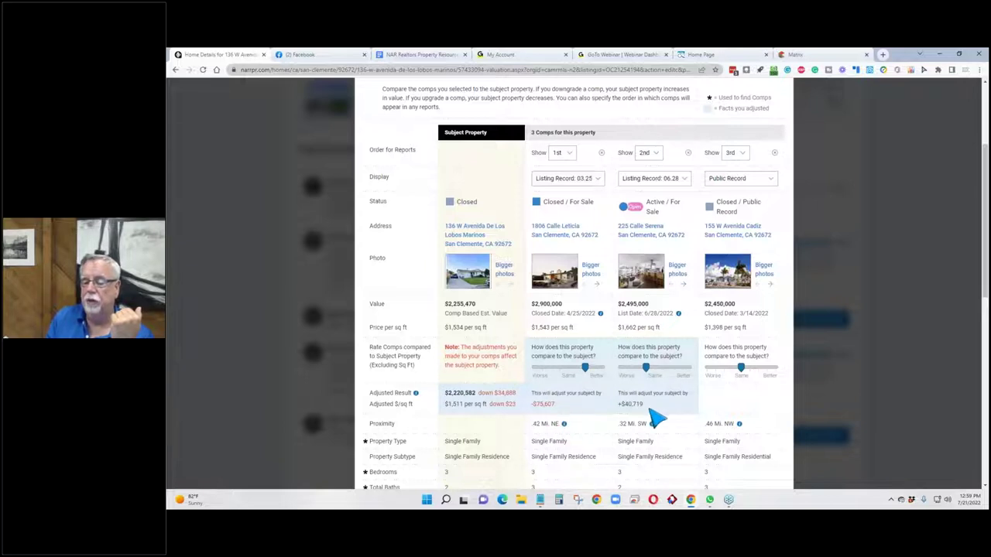
left_click_drag(584, 370, 569, 370)
left_click_drag(646, 370, 654, 370)
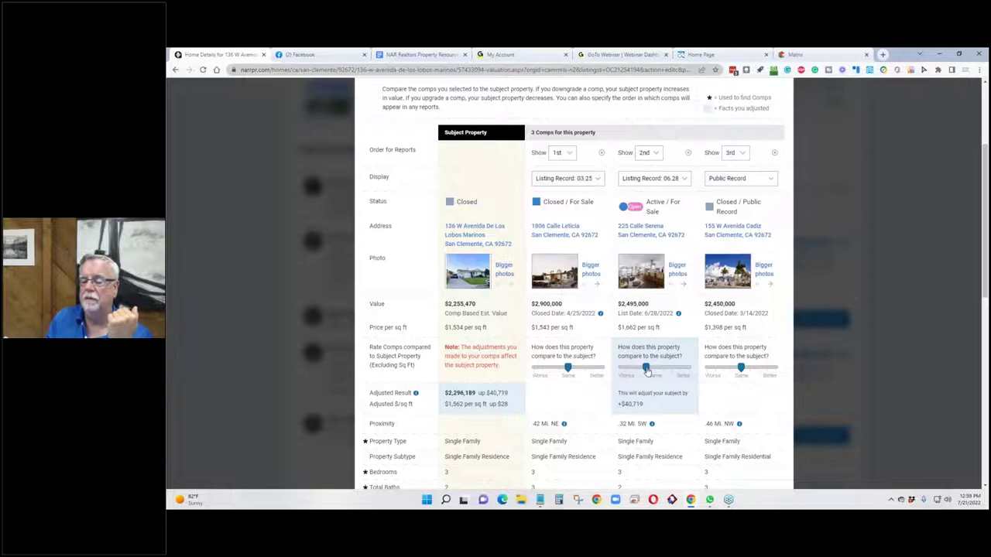
scroll(579, 318, "down", 3)
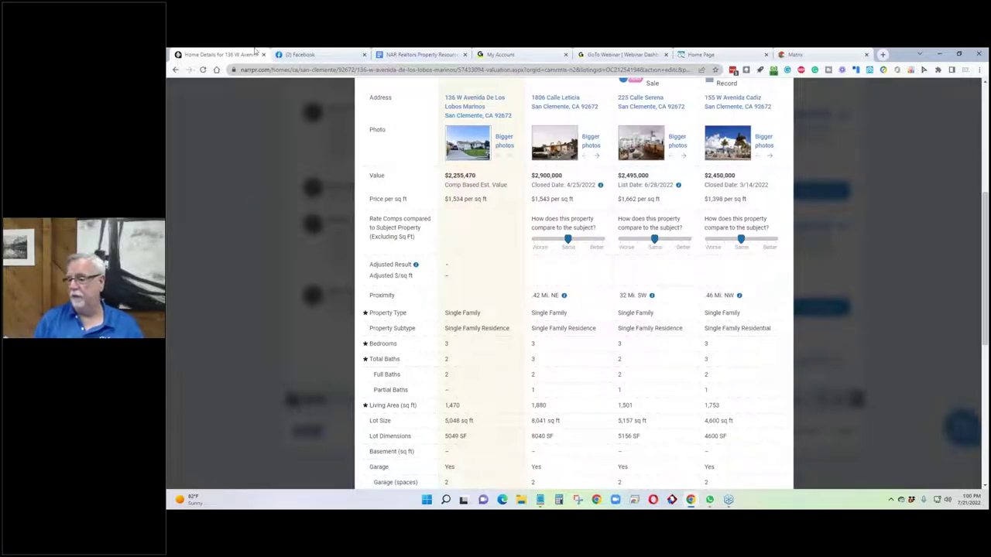
scroll(659, 320, "up", 5)
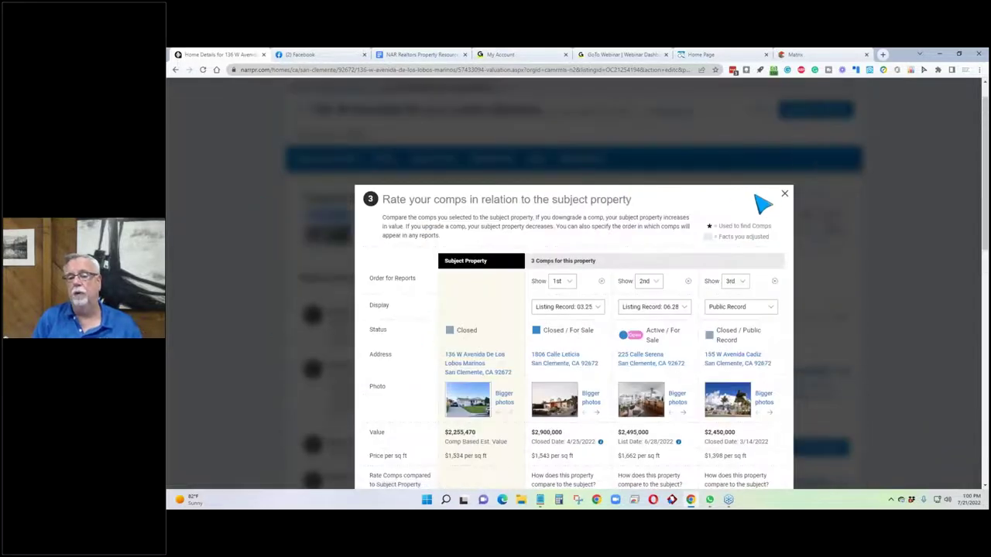
Close the comp rating window, check the $1,534 per sq ft figure, and start a property report.
left_click(784, 193)
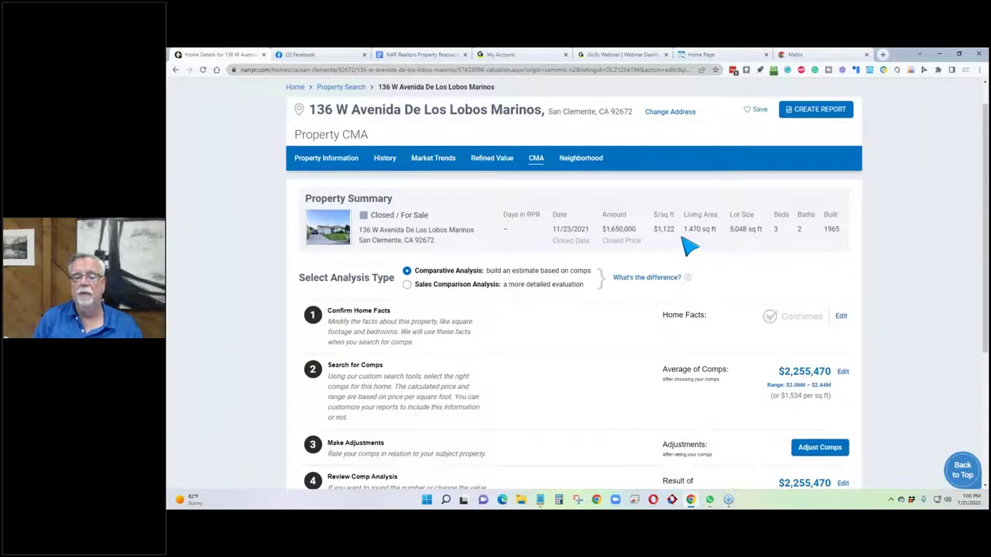
scroll(602, 278, "down", 3)
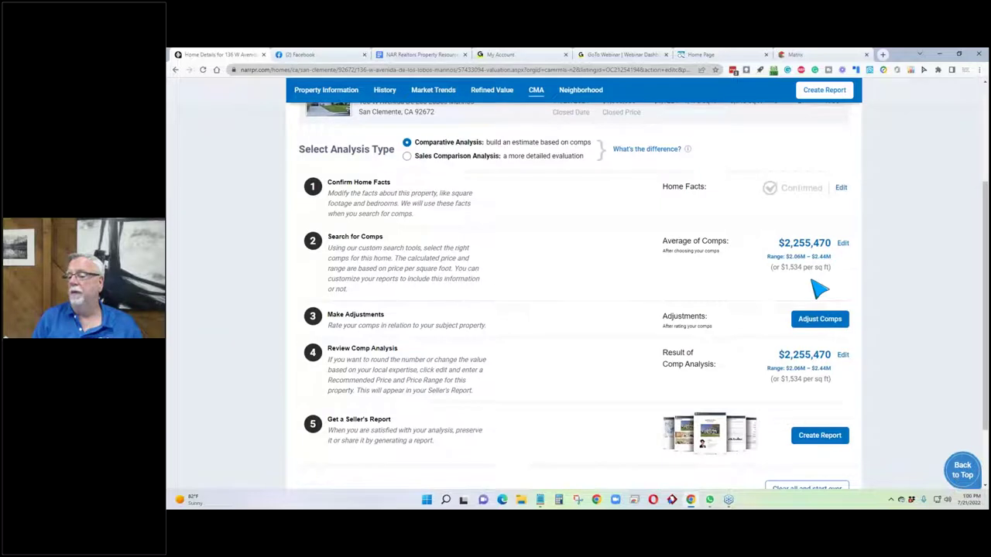
left_click_drag(830, 268, 771, 267)
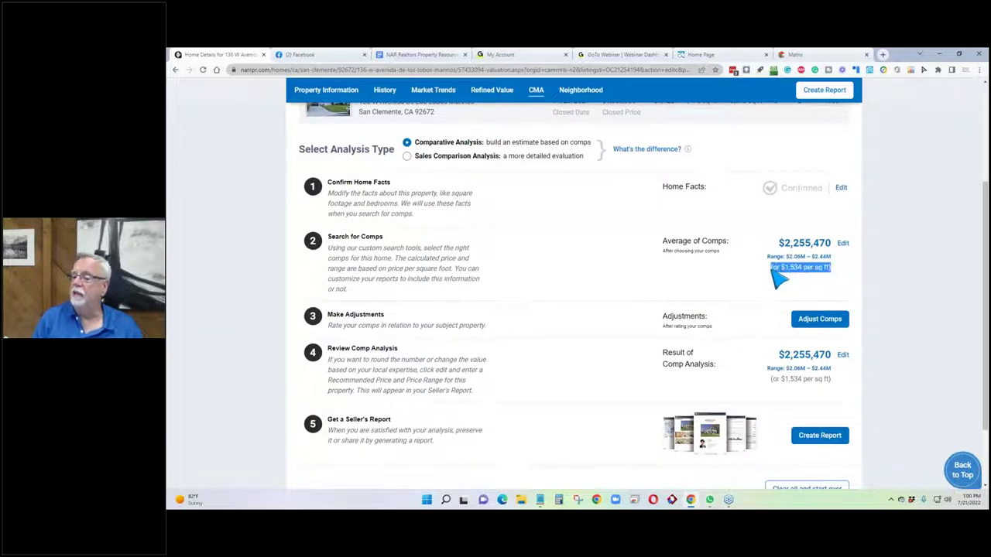
left_click(749, 275)
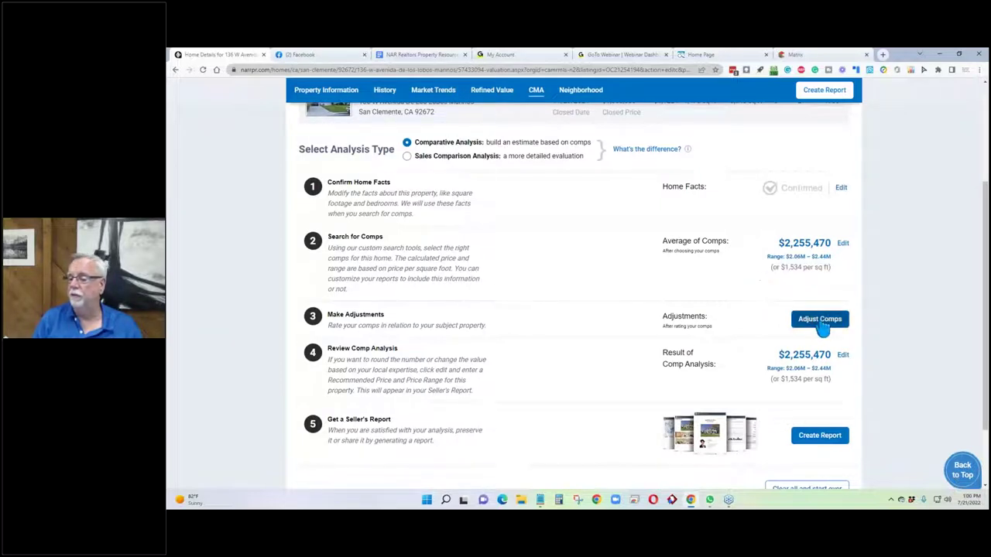
scroll(823, 329, "down", 2)
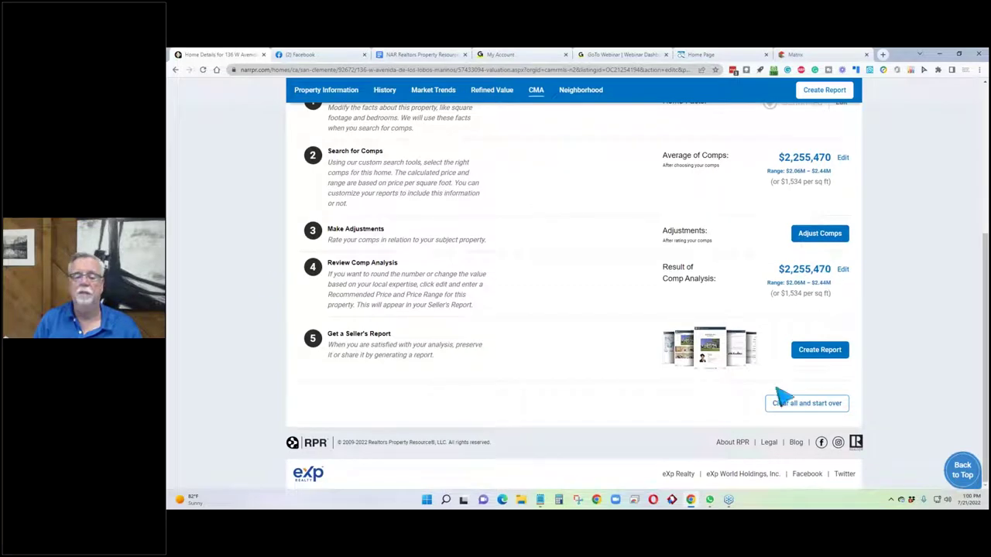
left_click(811, 350)
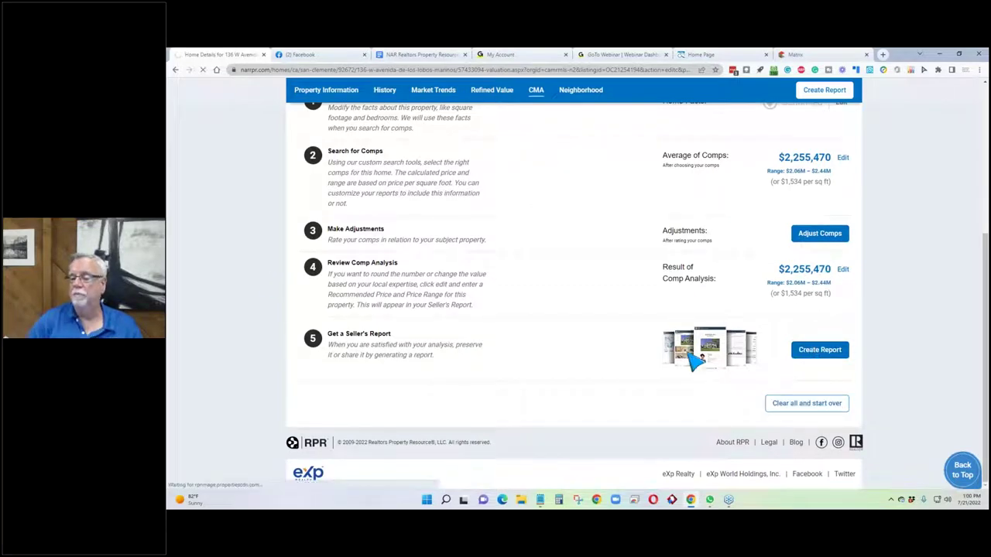
Return to the top of the Reports page showing the preselected Seller's Report.
scroll(354, 258, "down", 2)
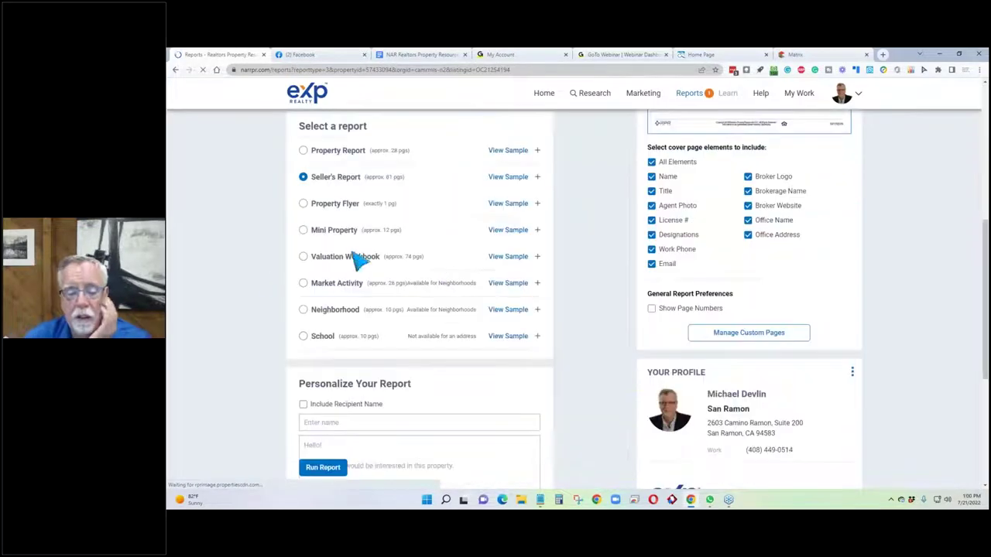
scroll(186, 313, "up", 1)
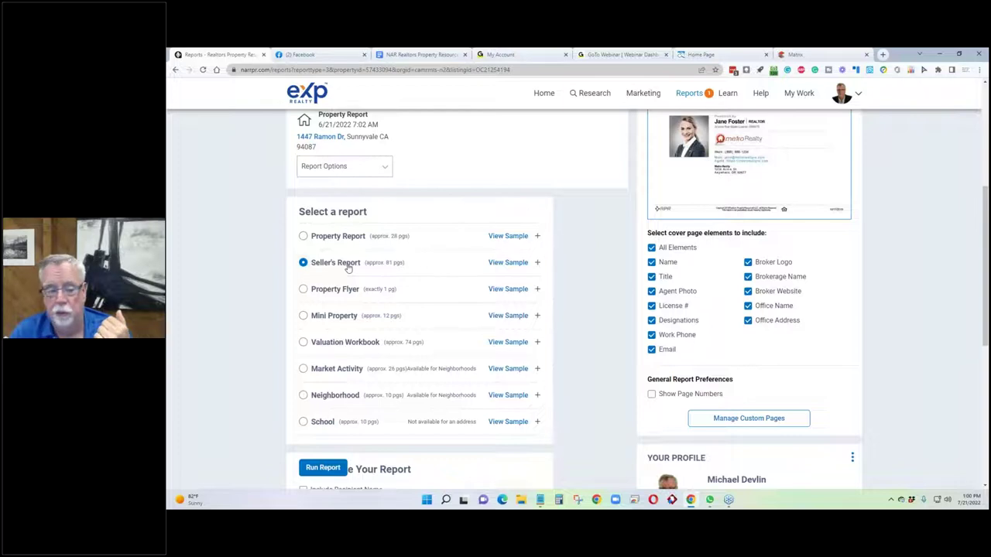
Uncheck the Market Activity sections in the Seller's Report: active, pending, sold, distressed and expired.
left_click(348, 265)
scroll(310, 310, "down", 3)
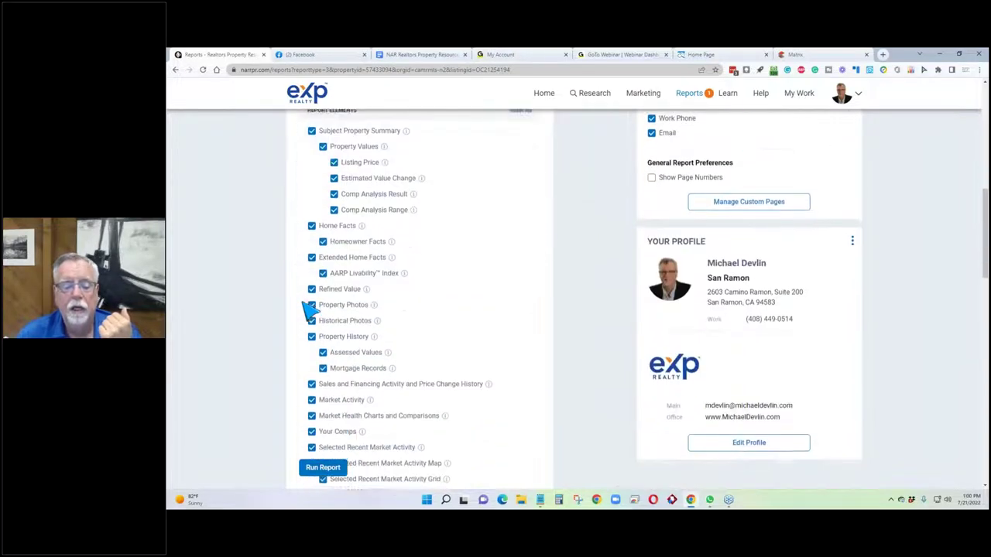
scroll(306, 306, "down", 5)
scroll(308, 306, "up", 3)
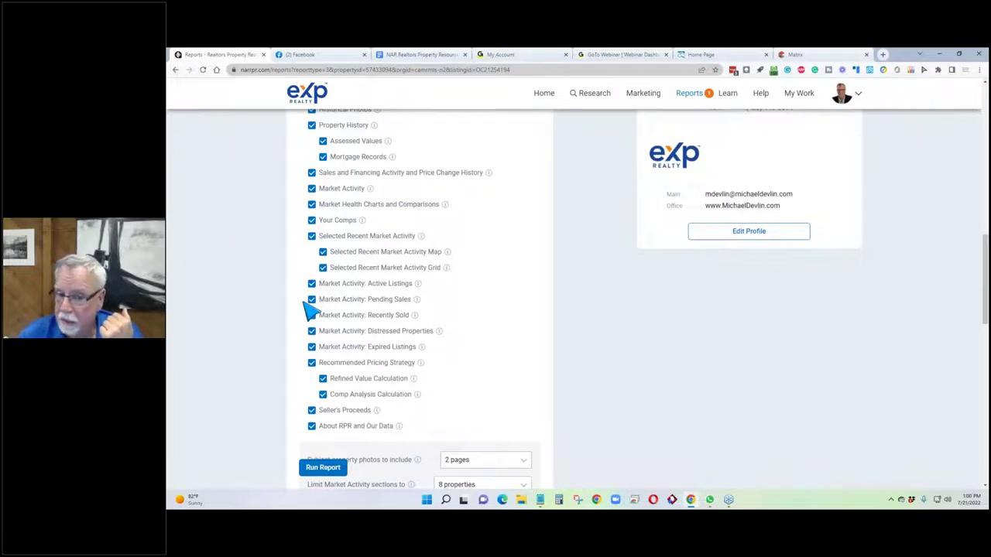
left_click(311, 236)
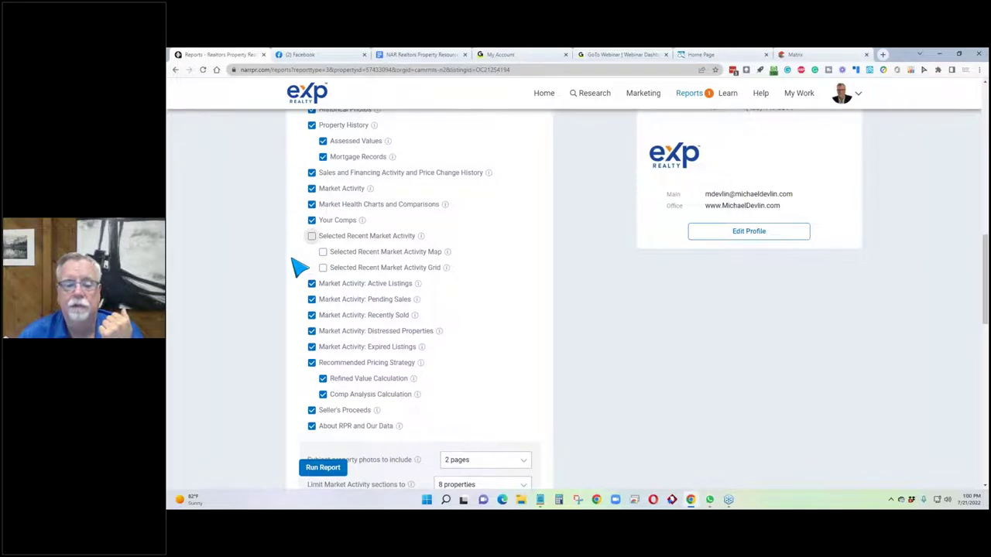
left_click(312, 284)
left_click(311, 299)
left_click(311, 315)
left_click(312, 330)
left_click(311, 347)
Drop Recommended Pricing Strategy, Seller's Proceeds and About RPR; restore Selected Recent Market Activity.
left_click(311, 363)
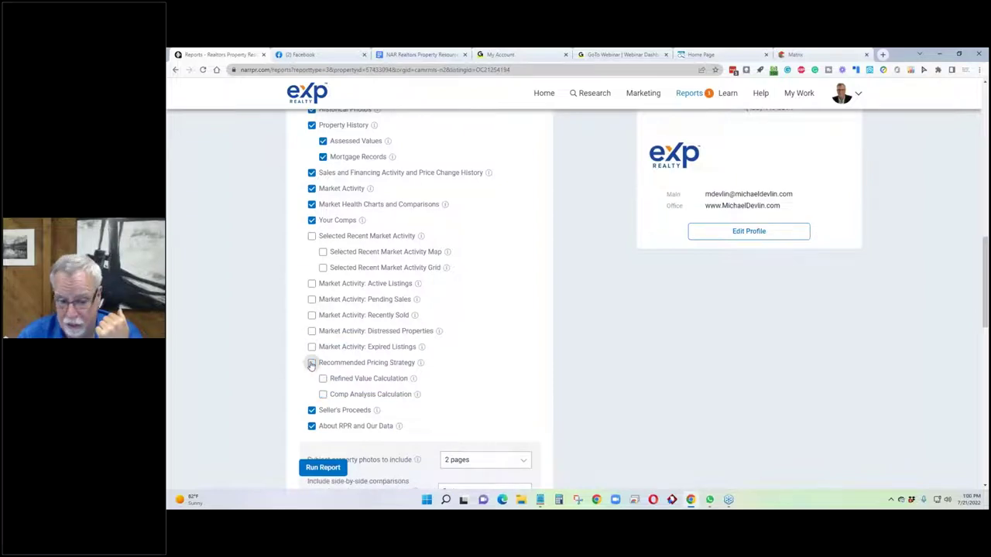
left_click(311, 410)
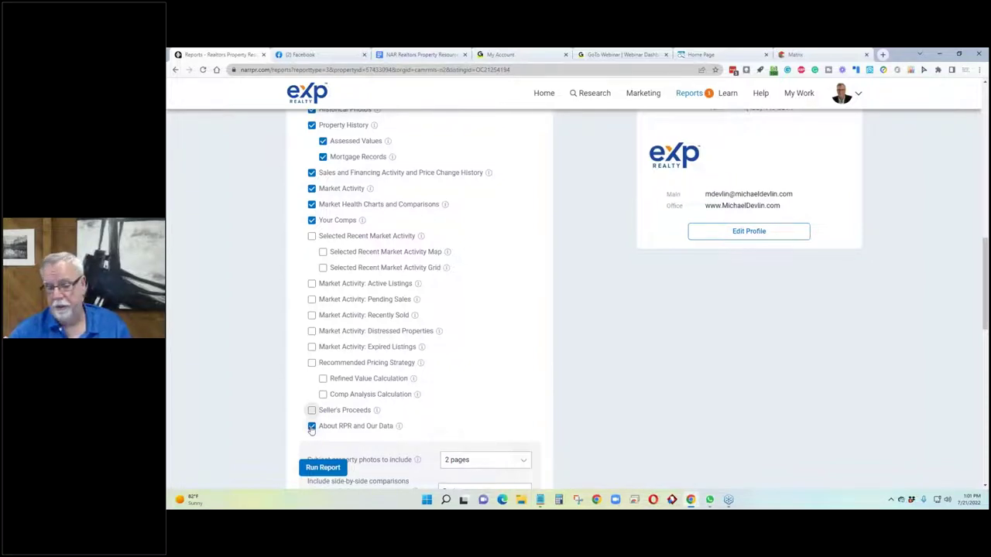
left_click(312, 427)
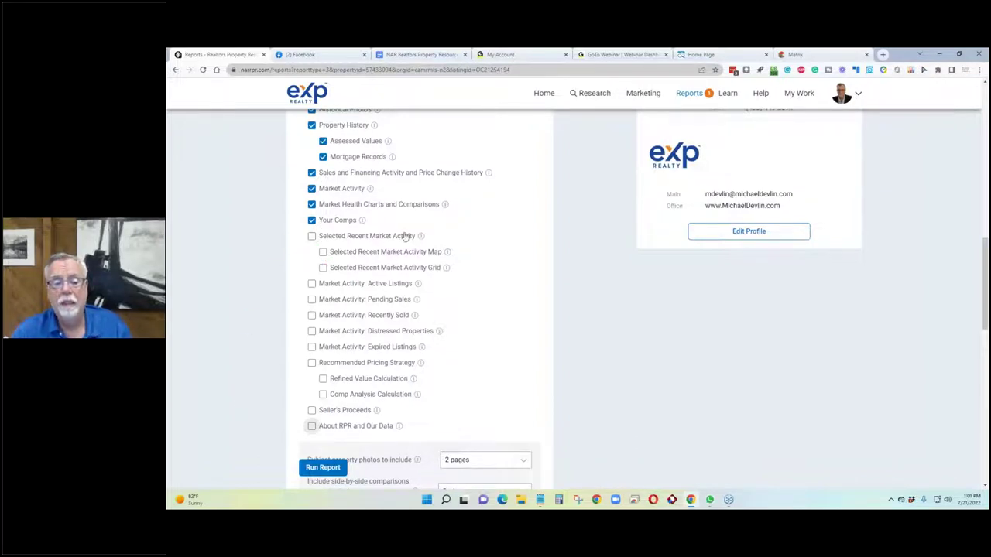
left_click(312, 236)
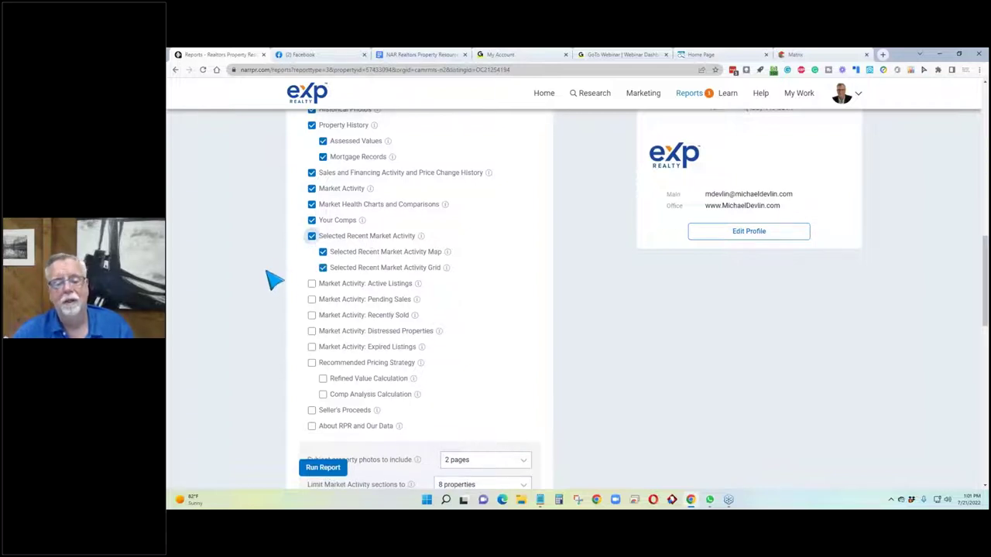
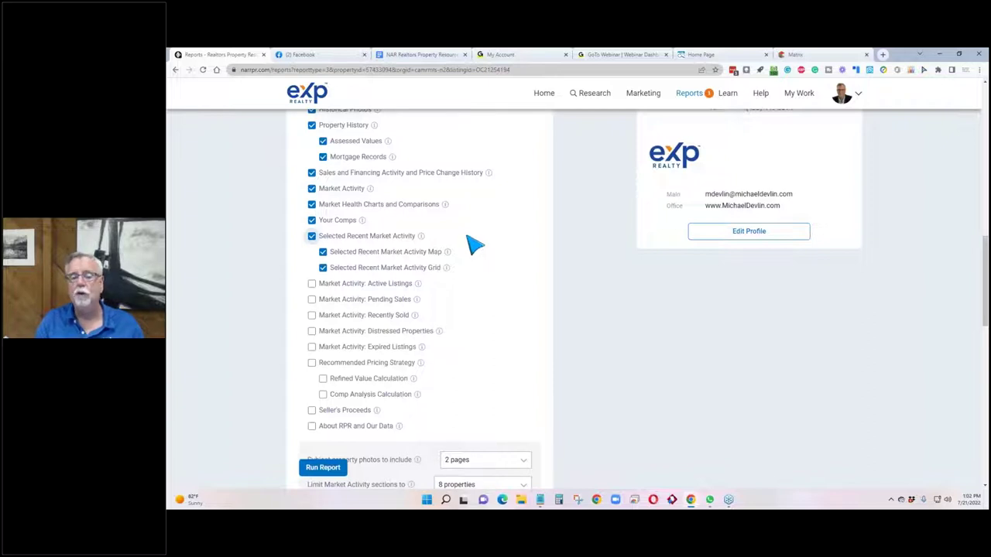
In the report options, check 'Suppress estimated value for subject property'.
scroll(465, 236, "down", 3)
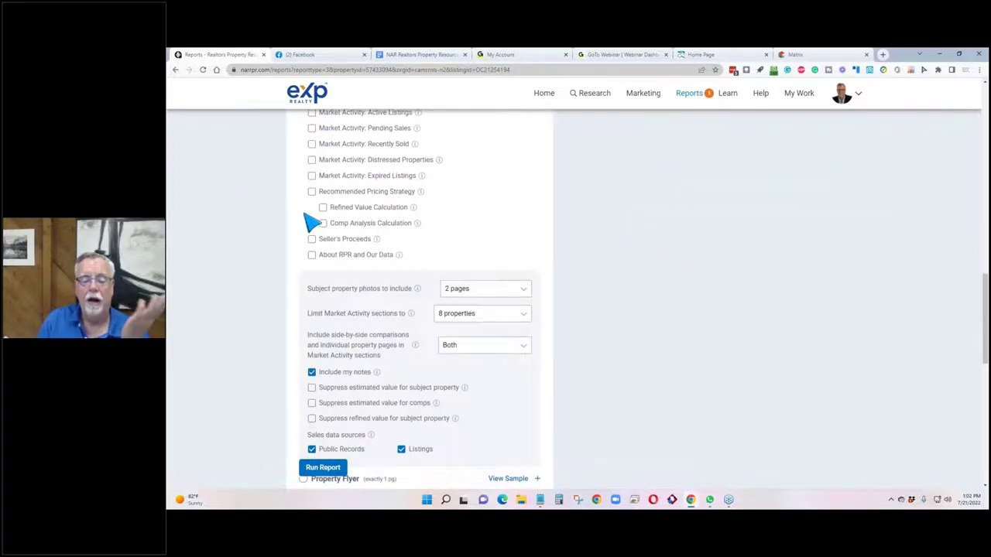
scroll(394, 230, "down", 2)
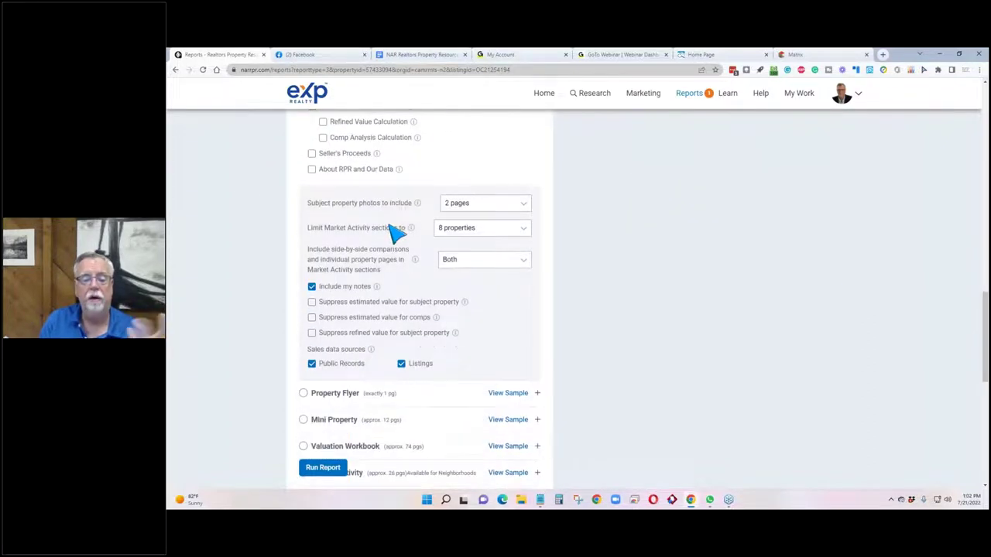
left_click(311, 302)
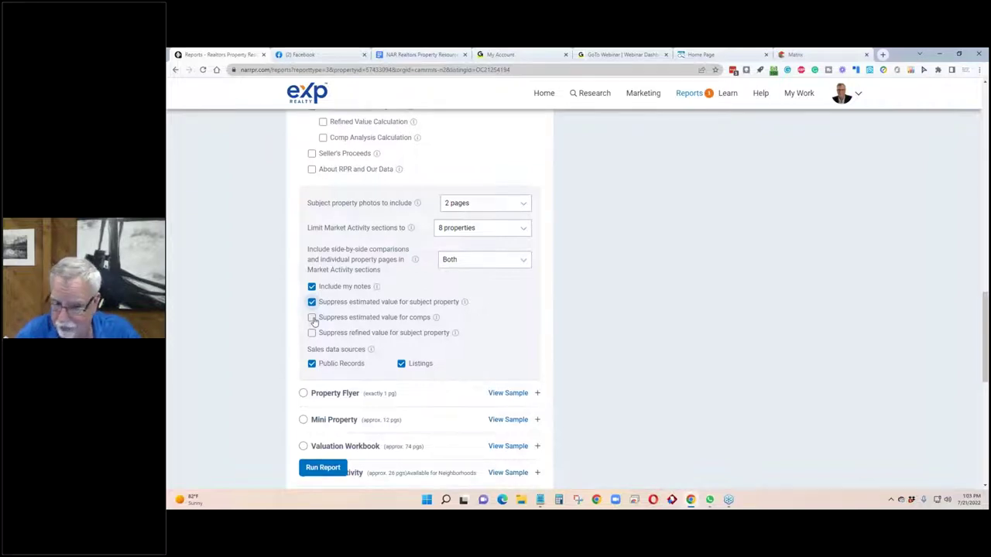
Suppress the comps' estimated values and the subject's refined value, then scroll to Delivery Method.
left_click(312, 318)
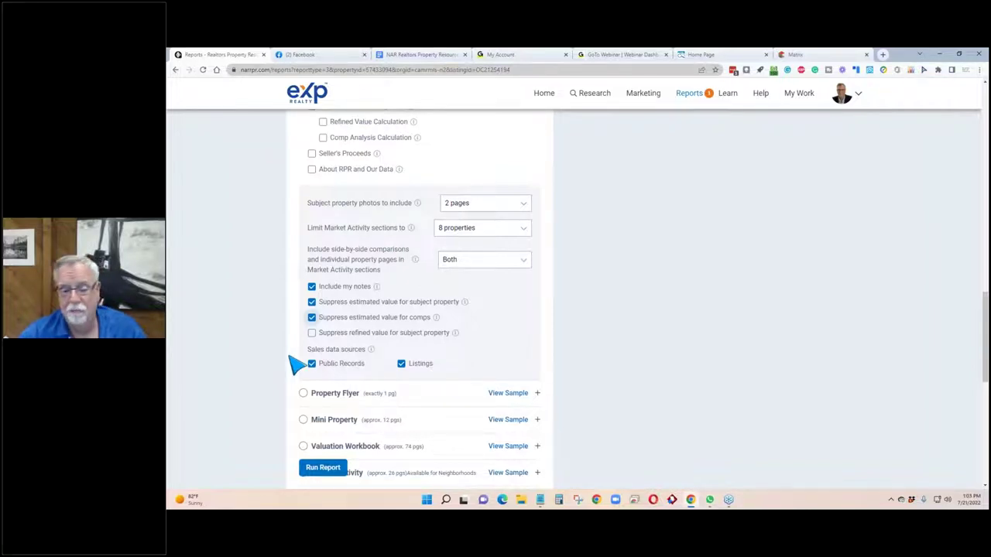
left_click(311, 334)
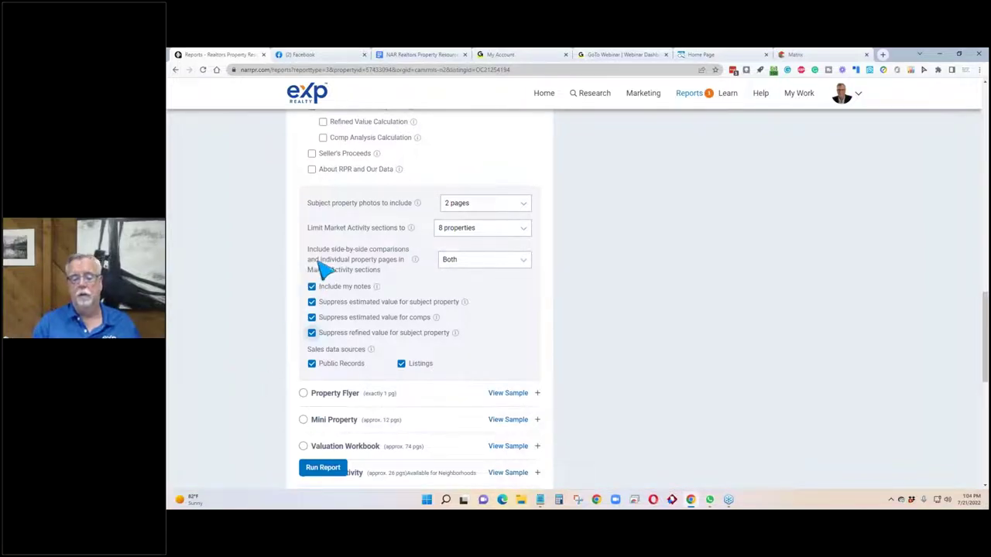
scroll(327, 261, "down", 4)
scroll(372, 267, "down", 2)
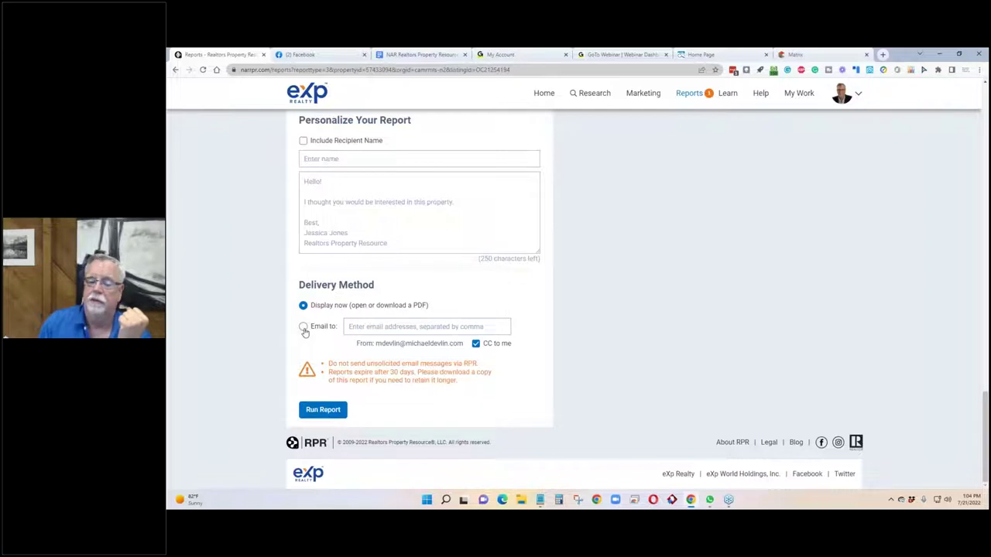
Run the Seller's Report and find it finalizing in the My Reports list.
left_click(322, 410)
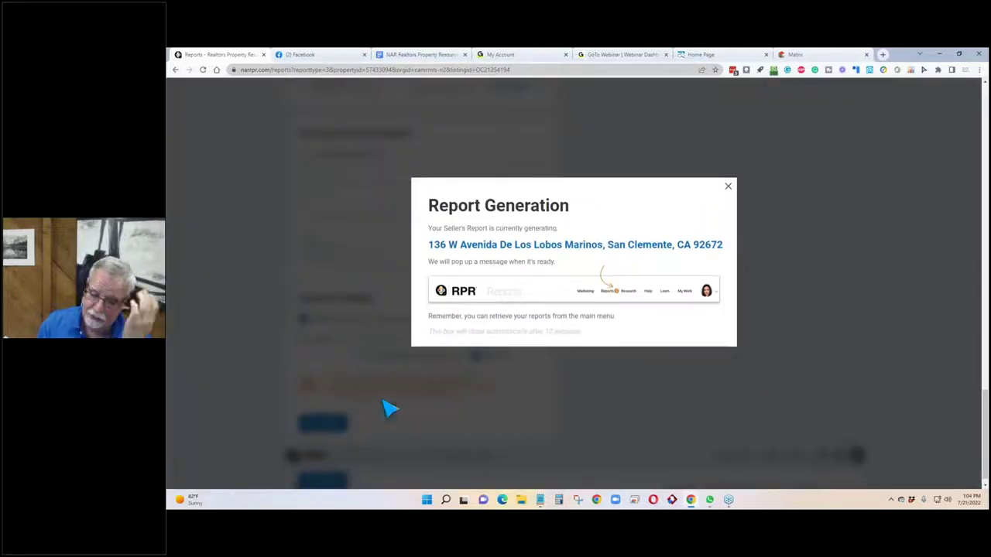
left_click(730, 189)
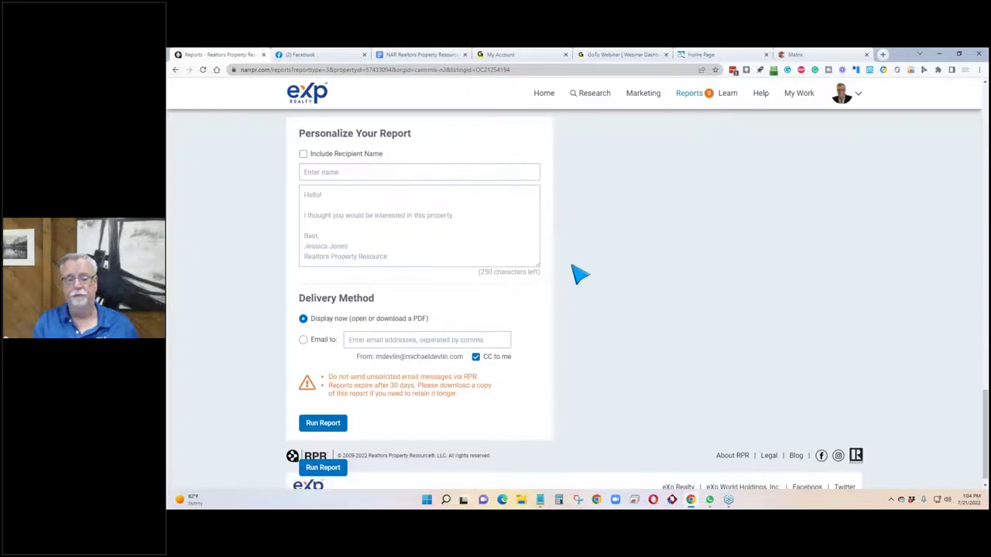
scroll(471, 283, "up", 4)
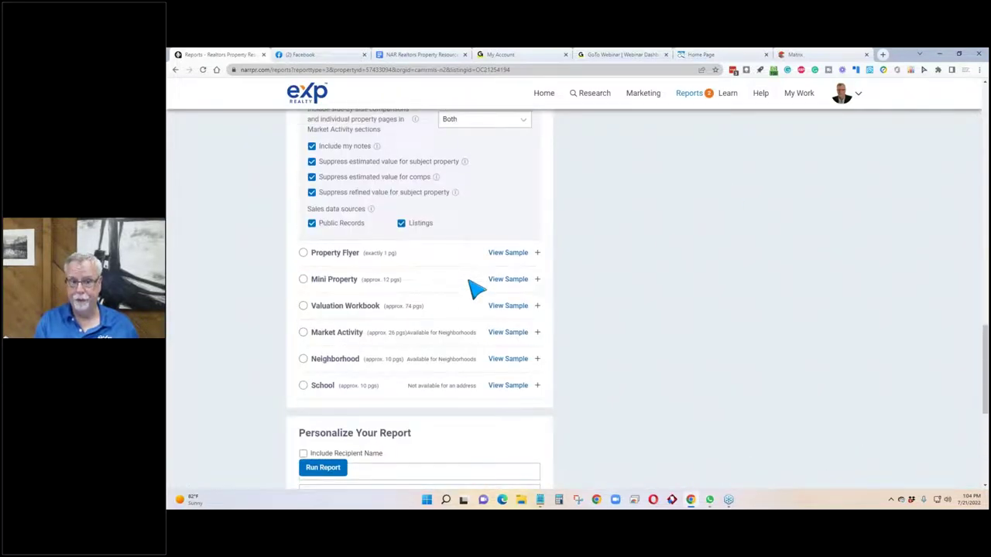
scroll(475, 288, "up", 15)
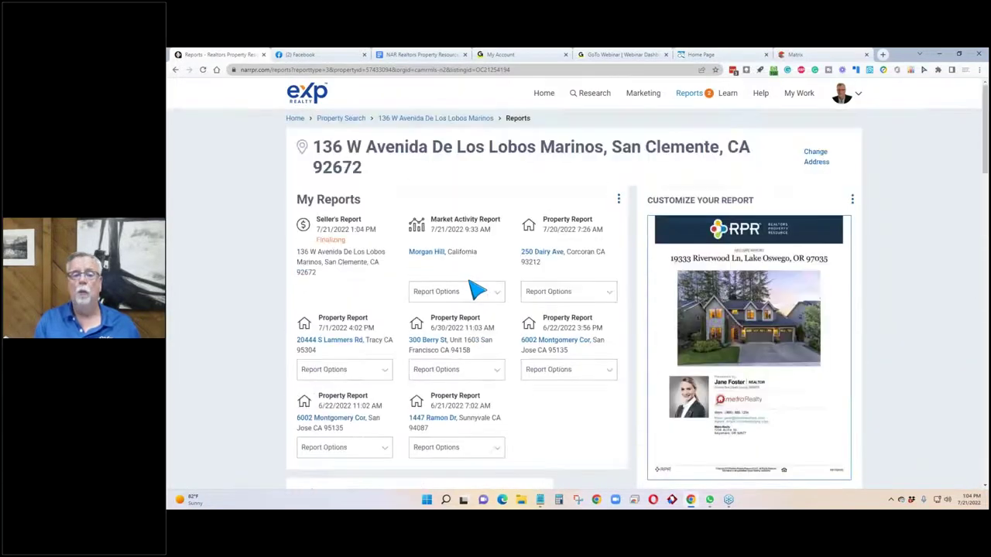
left_click_drag(354, 249, 299, 254)
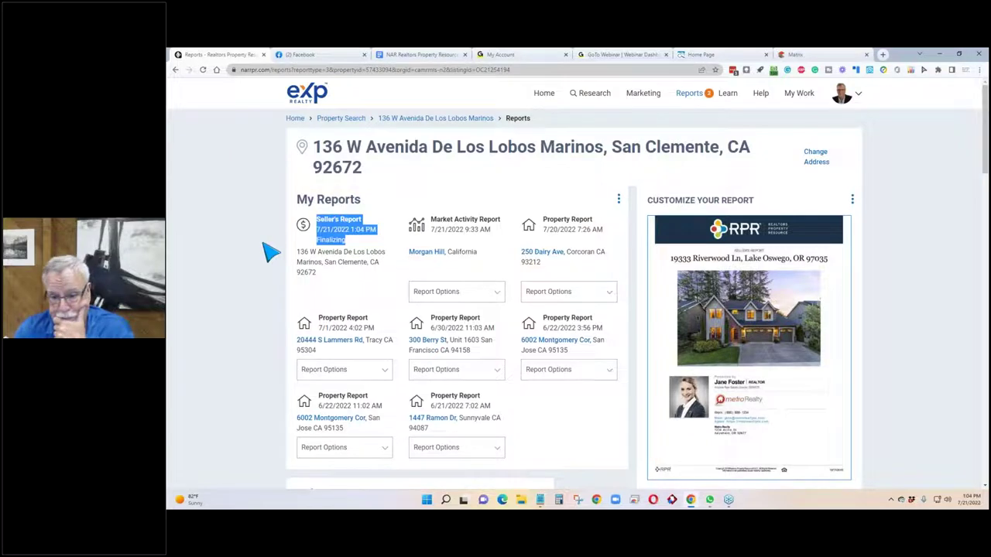
scroll(272, 252, "down", 3)
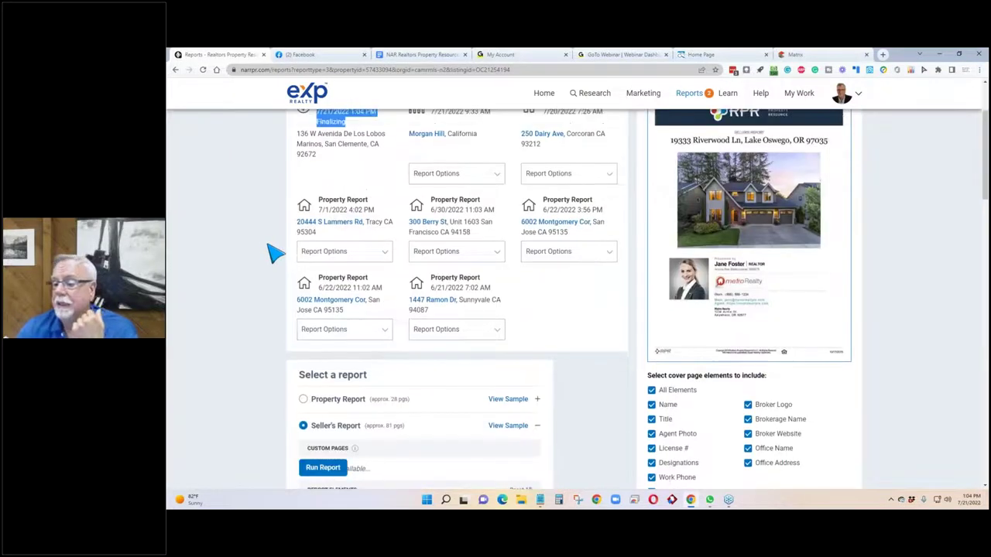
scroll(273, 253, "up", 3)
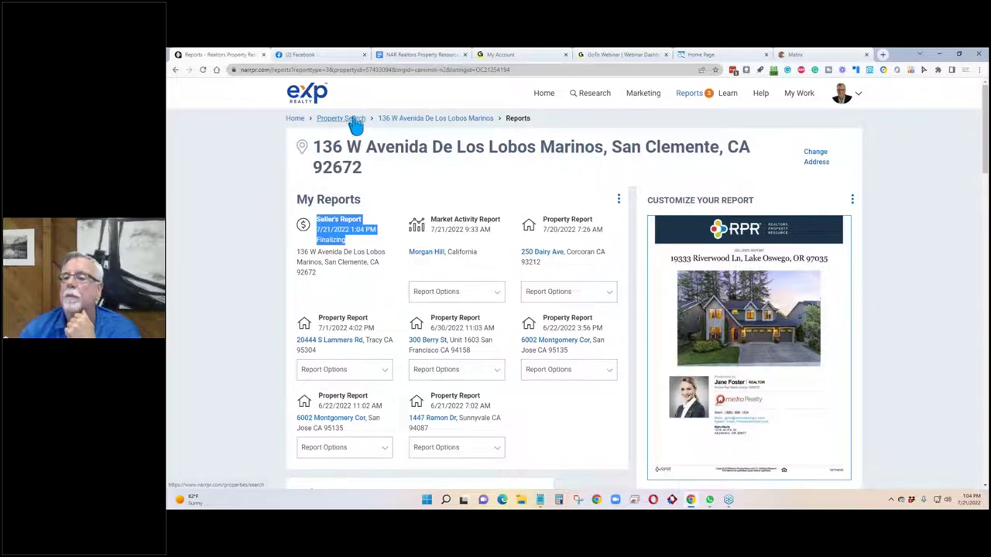
left_click(712, 56)
left_click(793, 56)
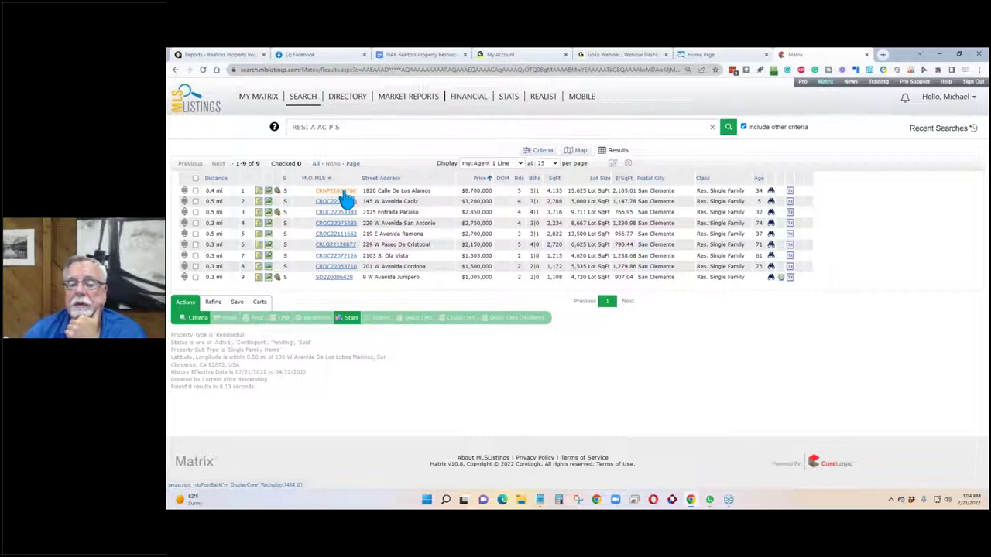
left_click(344, 194)
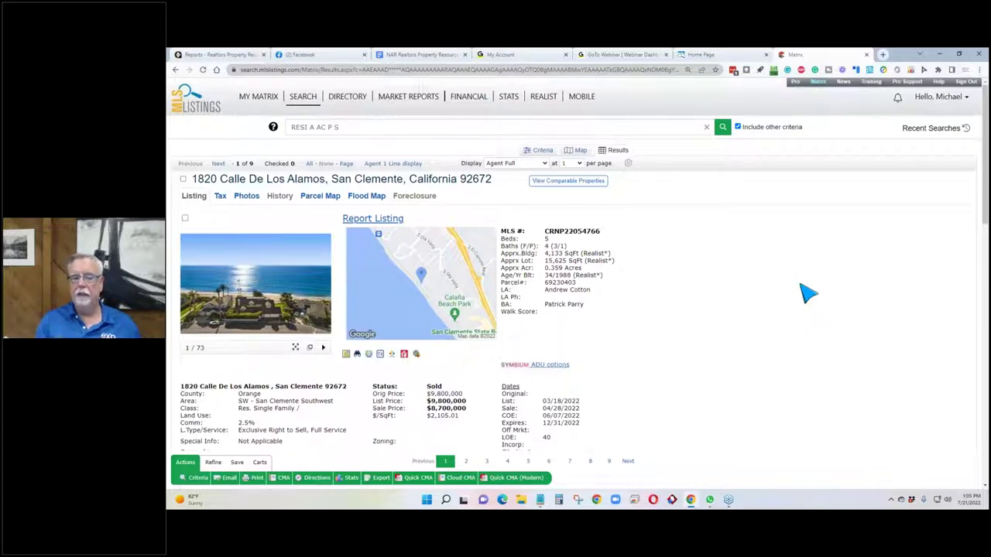
left_click(207, 55)
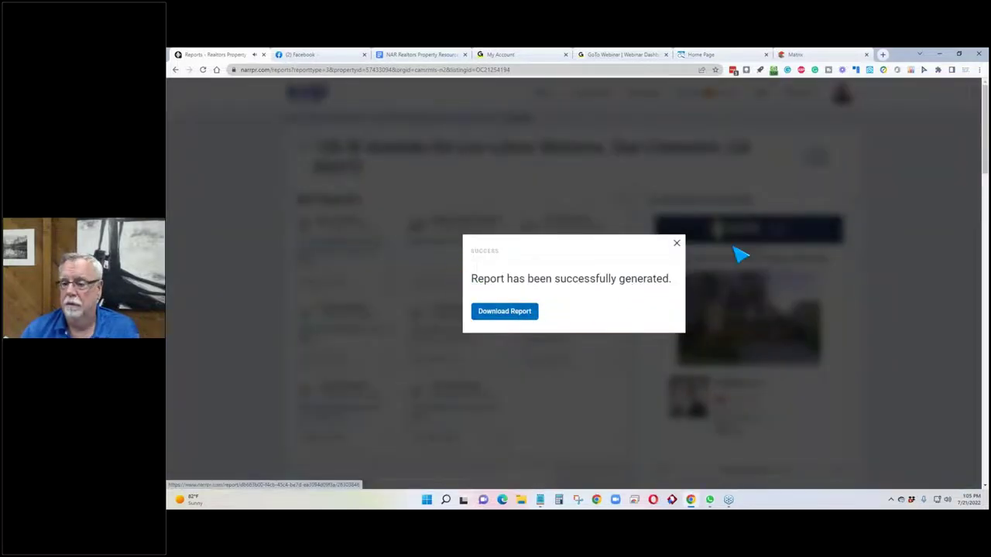
left_click(678, 244)
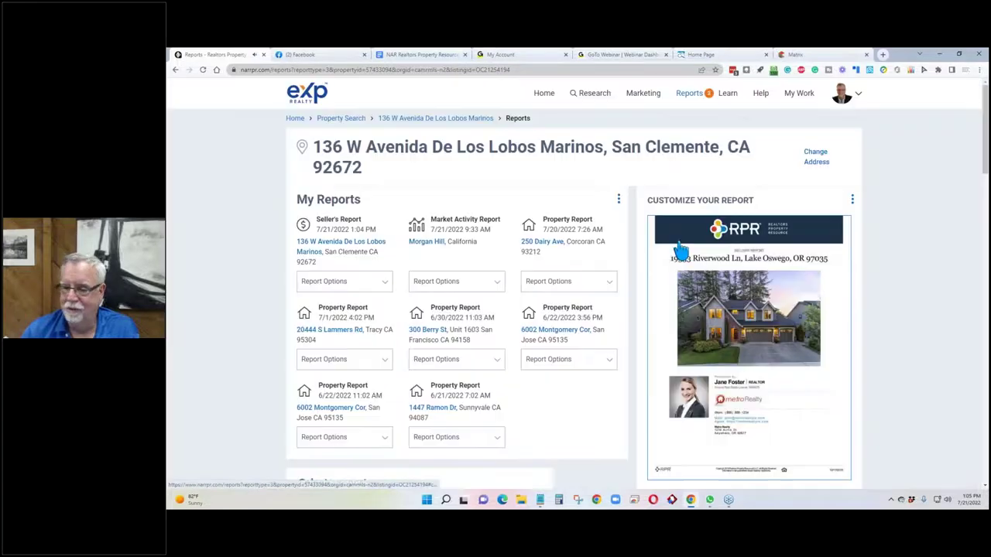
left_click(451, 124)
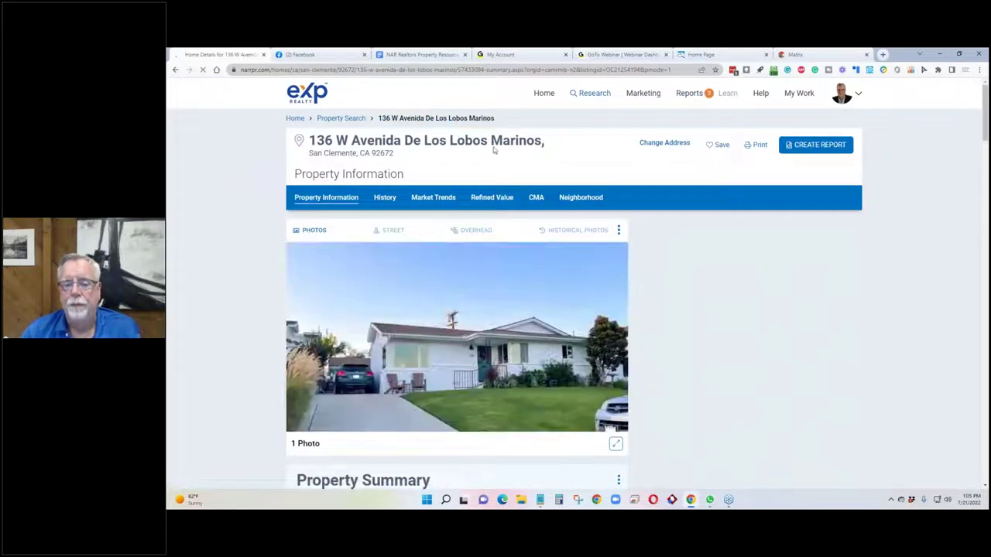
Open Edit Comps, then edit the Average of Comps ($2,255,470) to start the comp search.
scroll(619, 306, "down", 2)
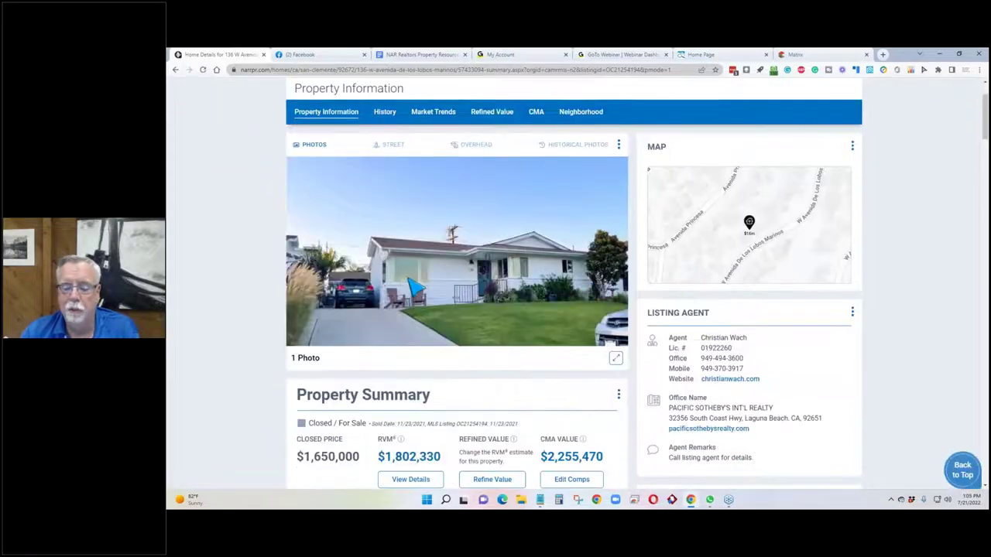
scroll(619, 307, "down", 2)
left_click(578, 401)
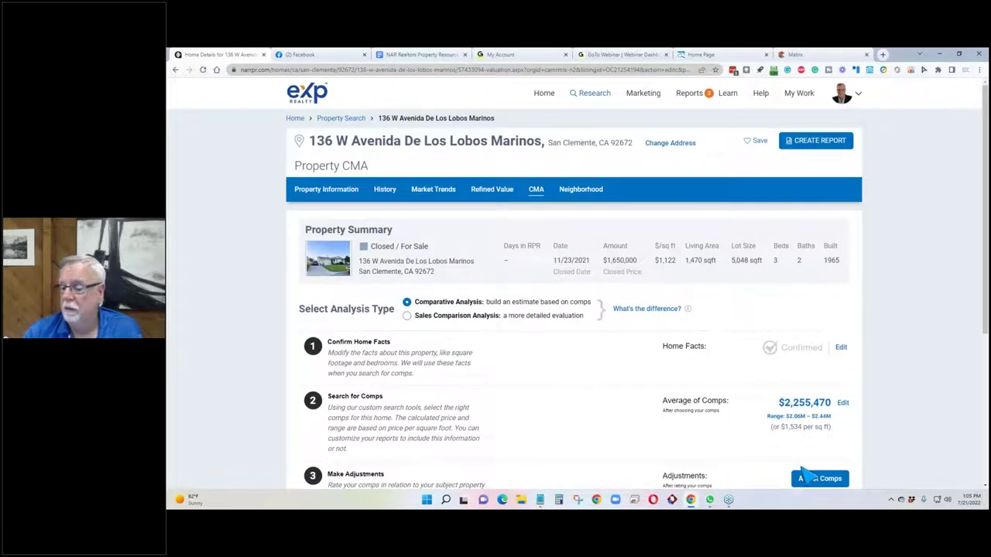
scroll(623, 317, "down", 2)
scroll(444, 363, "up", 1)
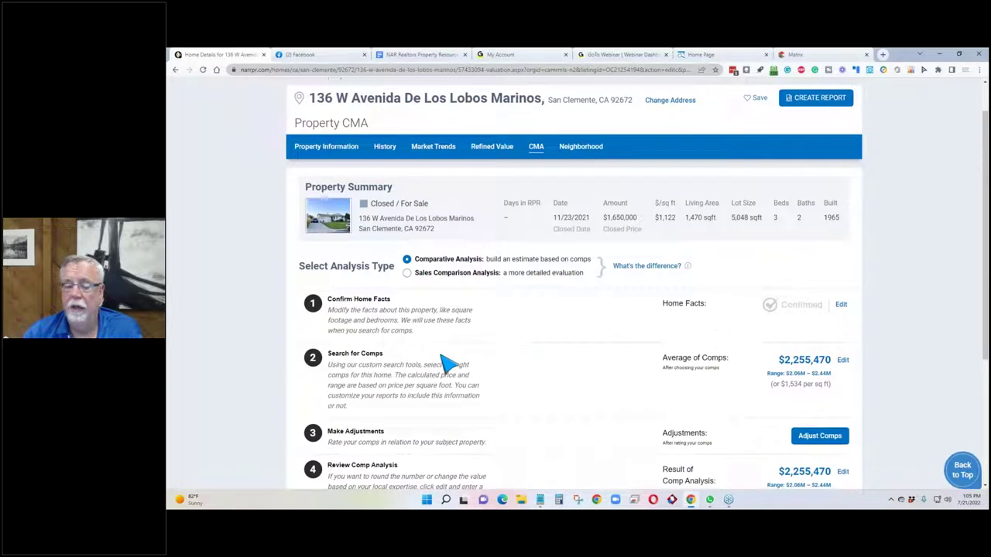
left_click(843, 360)
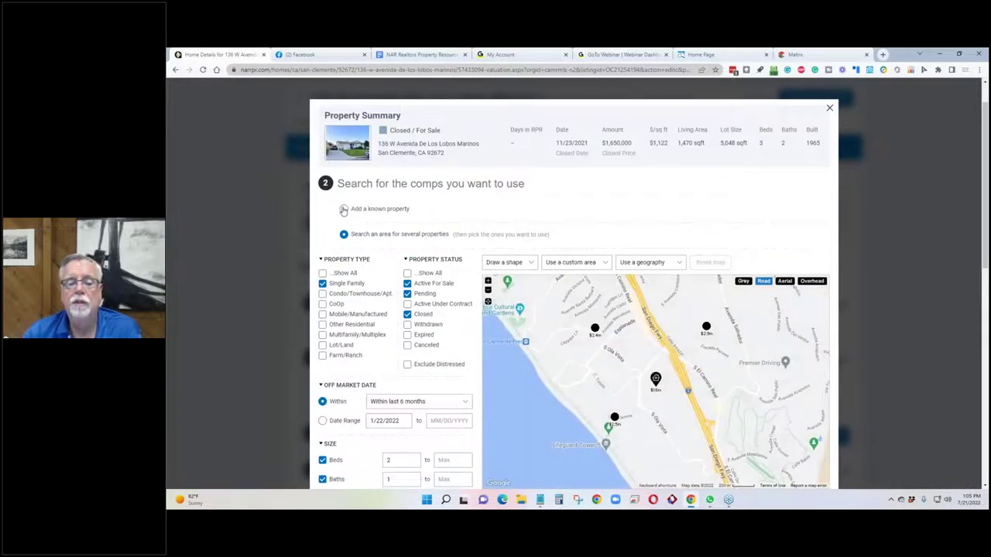
Choose 'Add a known property' in the comps search dialog.
left_click(343, 209)
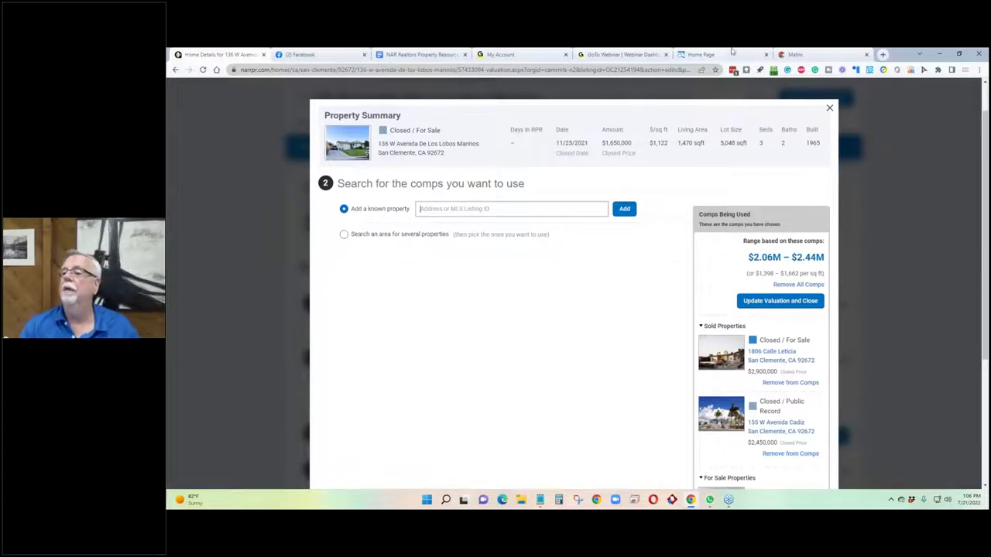
left_click(799, 54)
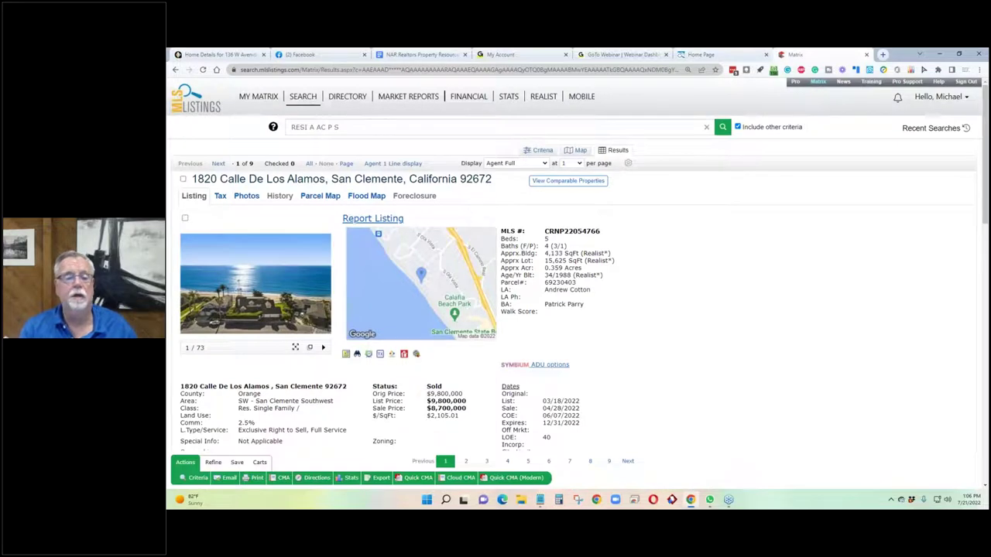
left_click_drag(542, 181, 213, 194)
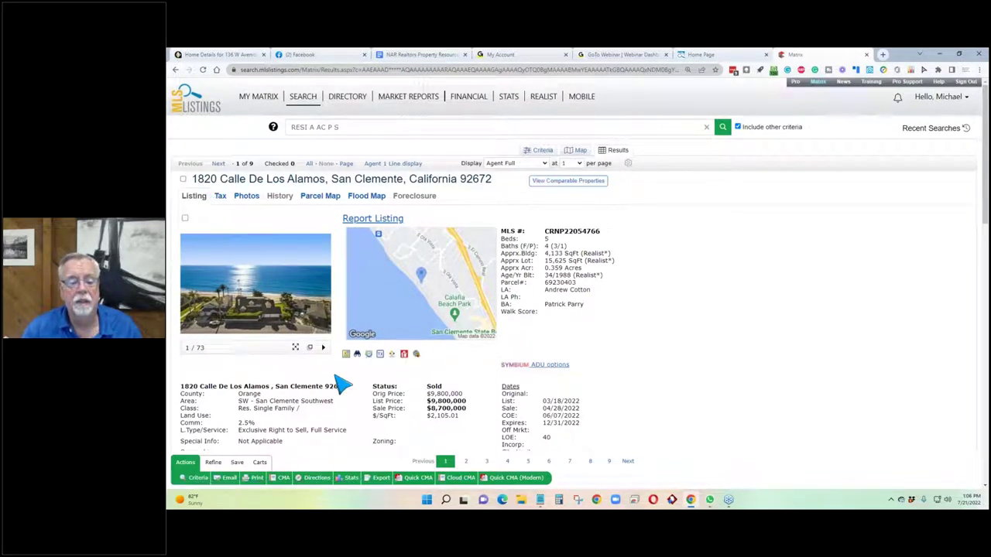
left_click_drag(346, 388, 186, 389)
key("ctrl+c")
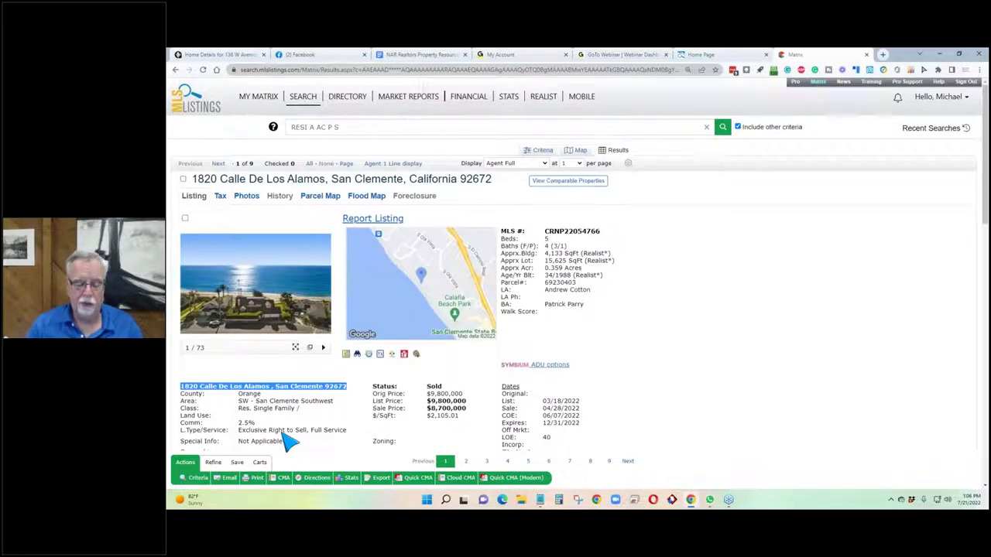
left_click(268, 53)
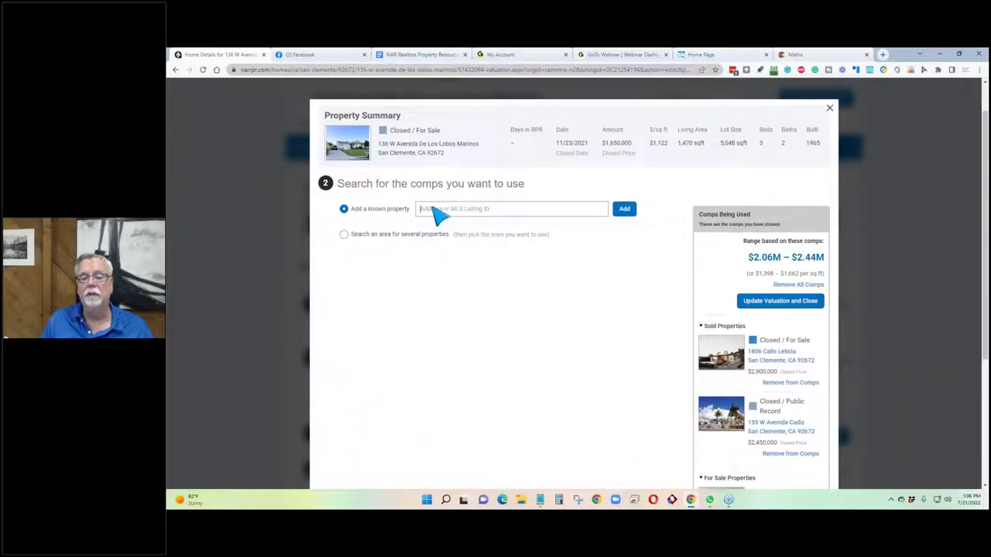
left_click(434, 209)
key("ctrl+v")
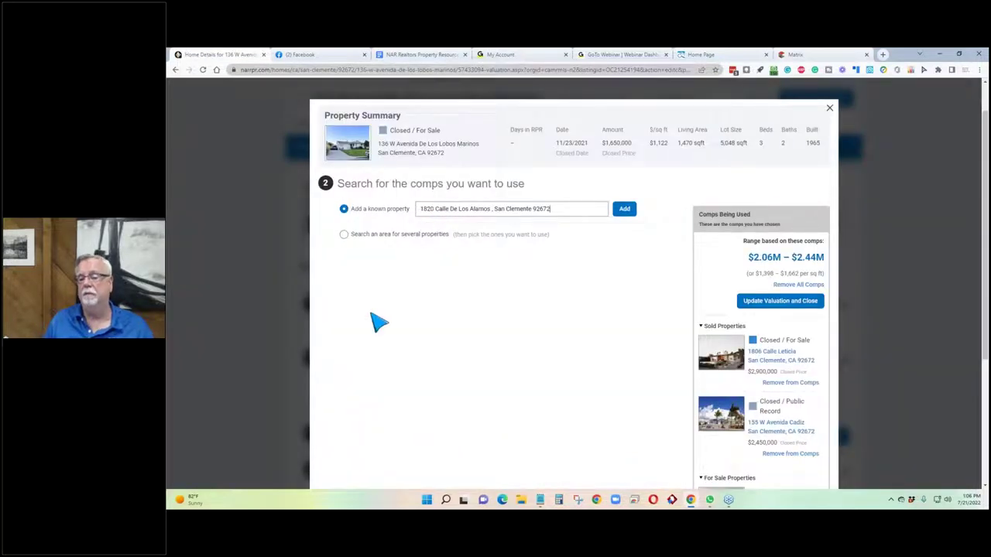
left_click(625, 209)
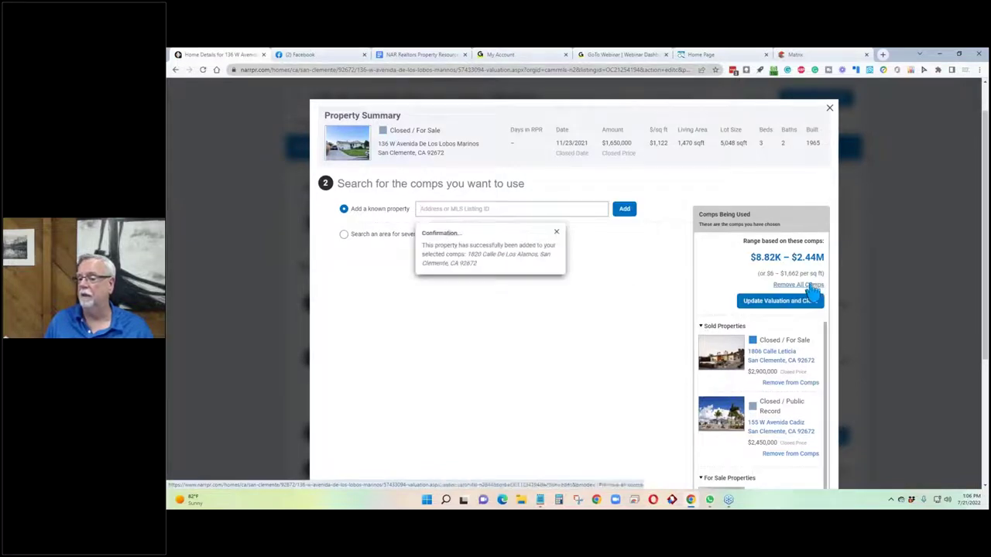
left_click(539, 501)
left_click_drag(598, 359, 511, 349)
key("ctrl+c")
scroll(797, 413, "down", 4)
scroll(816, 400, "down", 5)
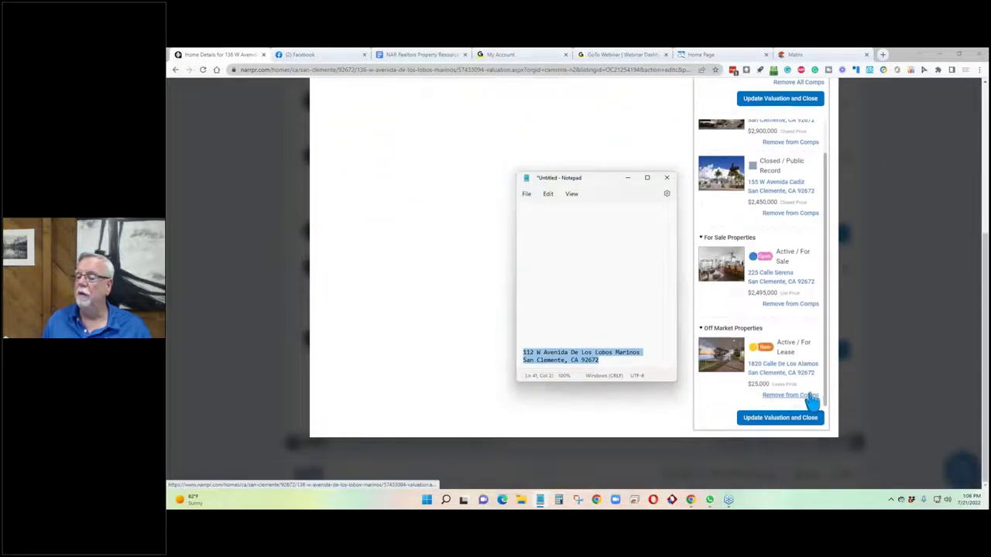
left_click(666, 177)
scroll(325, 257, "up", 3)
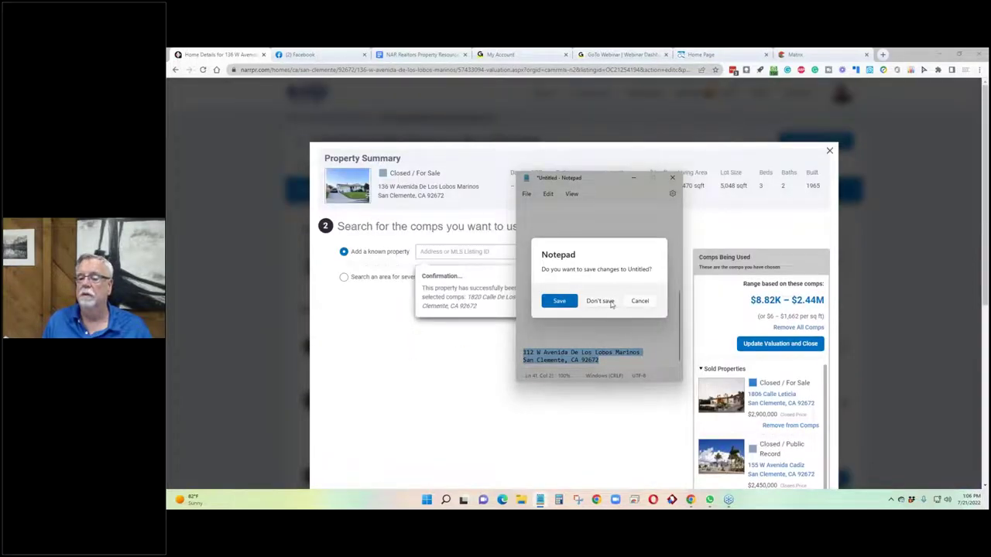
left_click(638, 303)
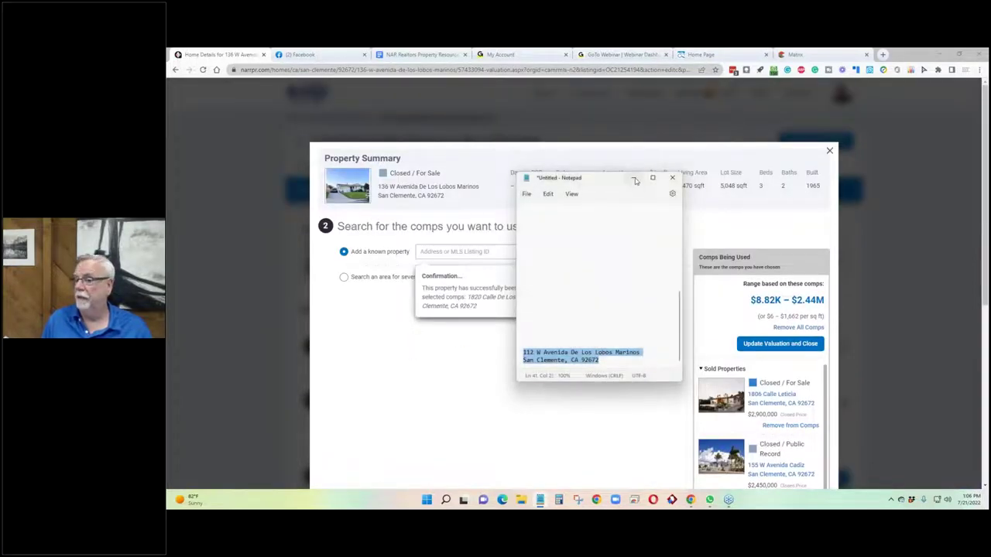
left_click(634, 179)
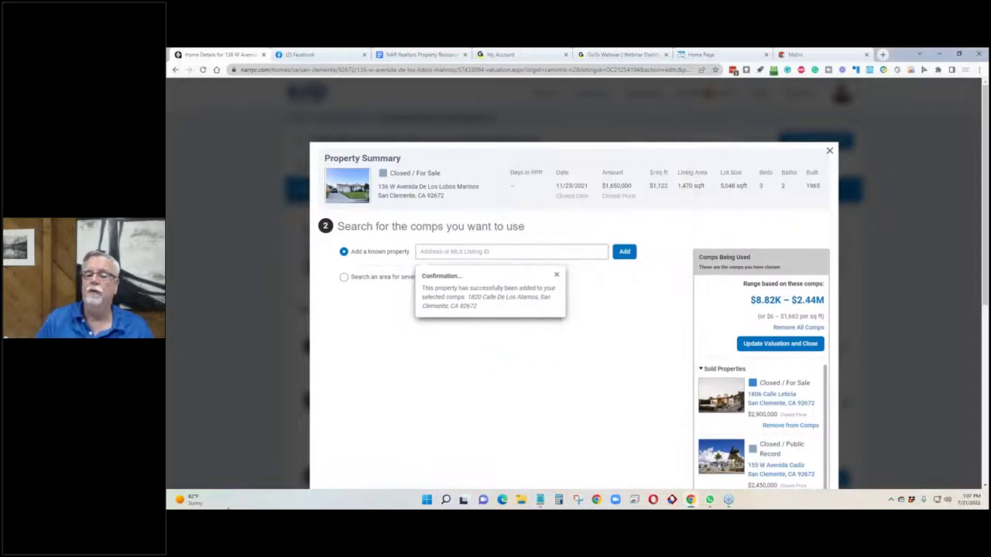
left_click(445, 262)
key("ctrl+v")
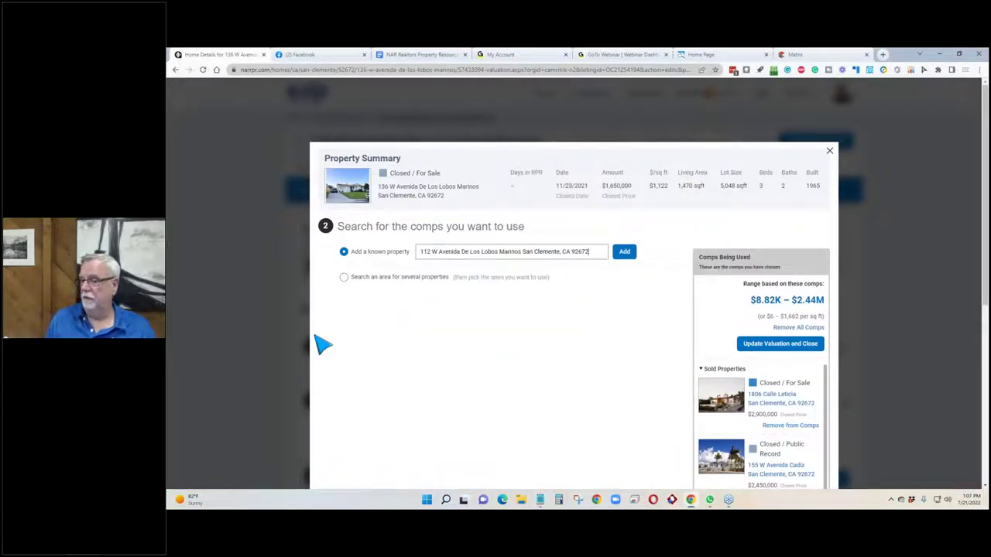
left_click(617, 254)
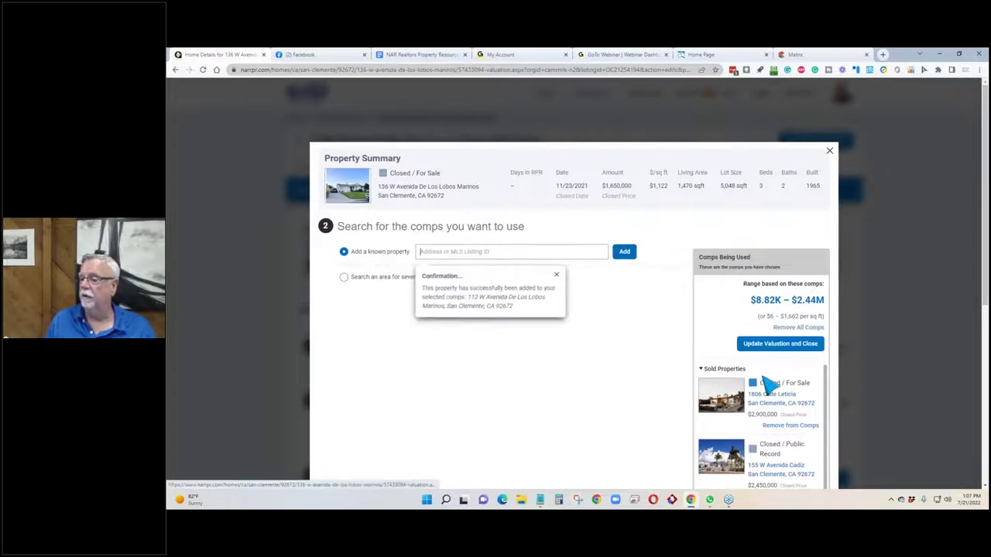
left_click(555, 275)
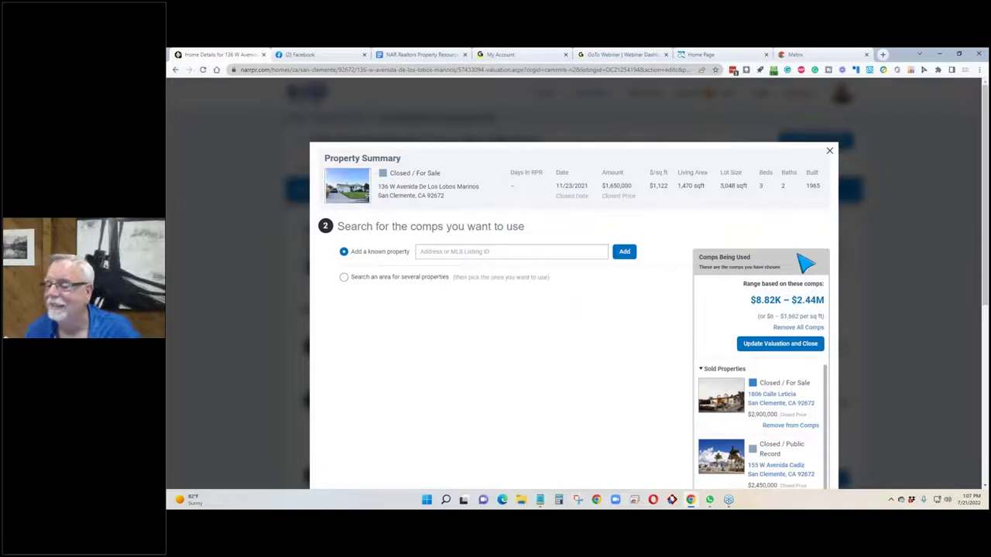
scroll(771, 321, "down", 1)
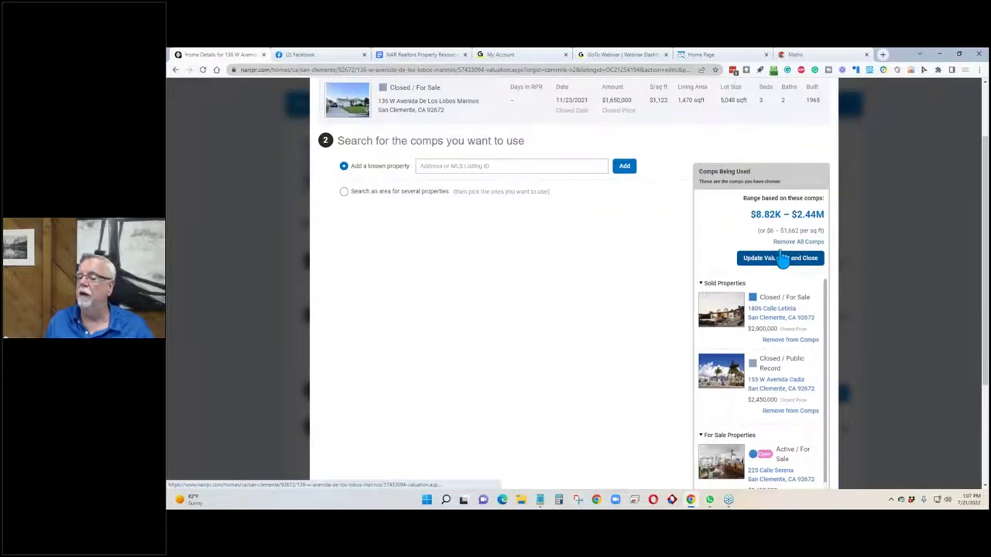
scroll(781, 260, "down", 2)
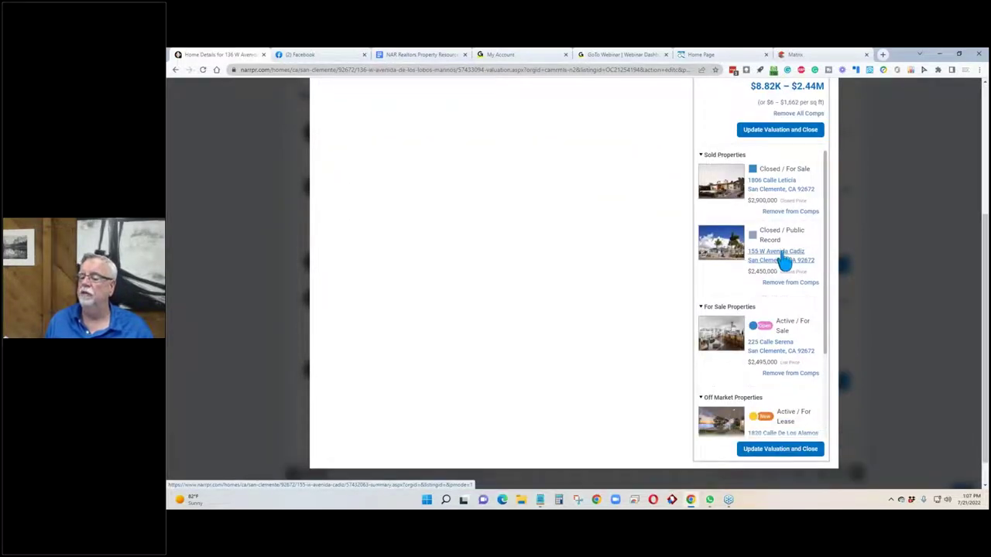
scroll(782, 279, "down", 1)
scroll(782, 288, "down", 2)
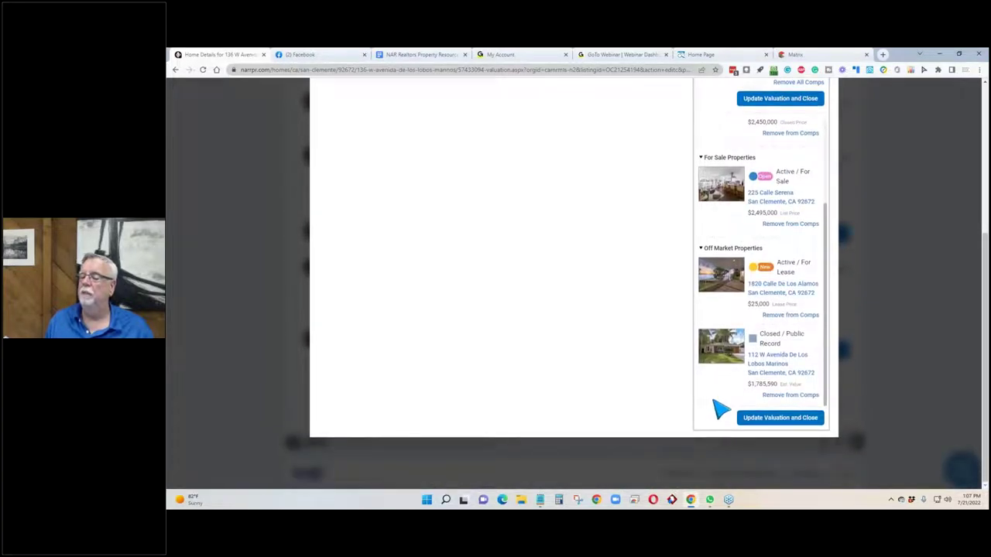
left_click(772, 317)
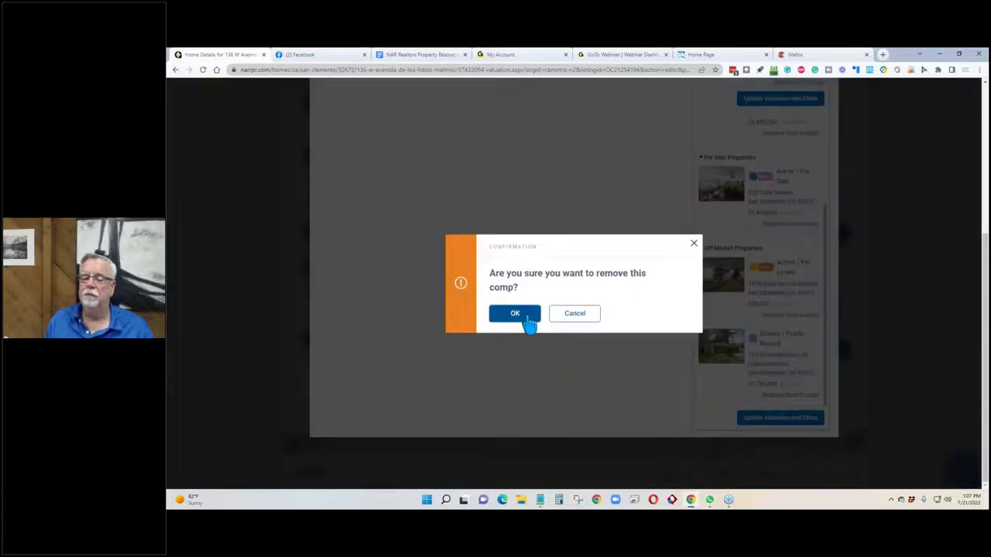
left_click(523, 313)
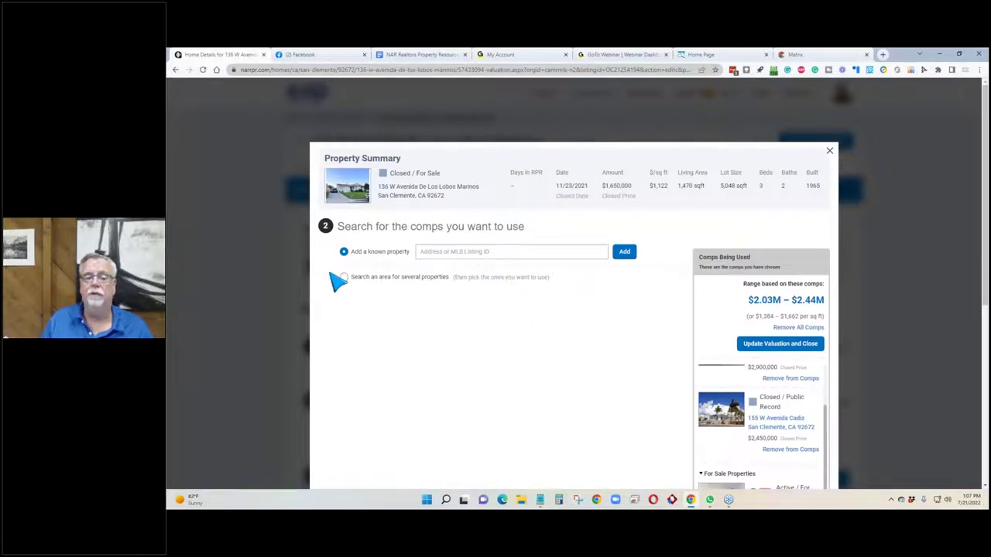
left_click(830, 152)
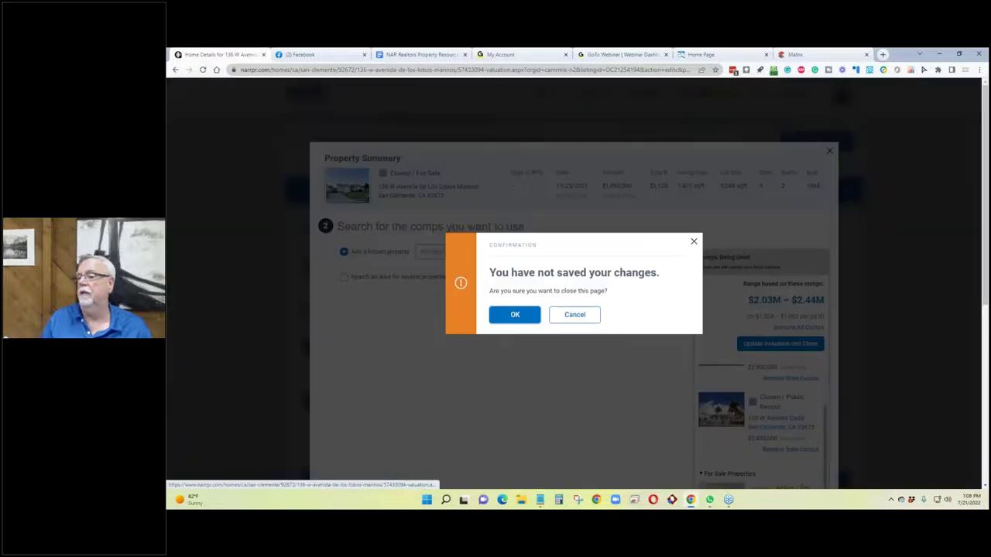
left_click(527, 317)
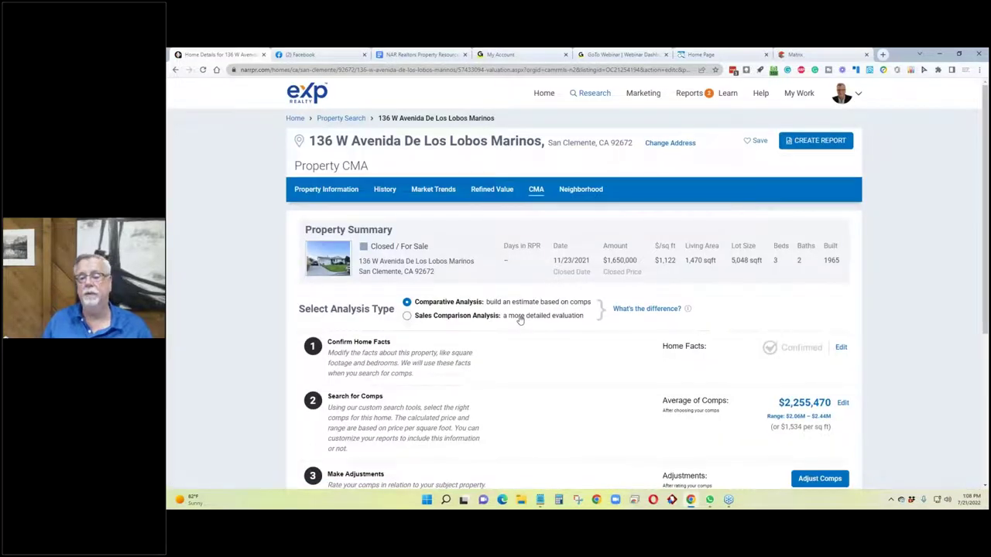
left_click(804, 53)
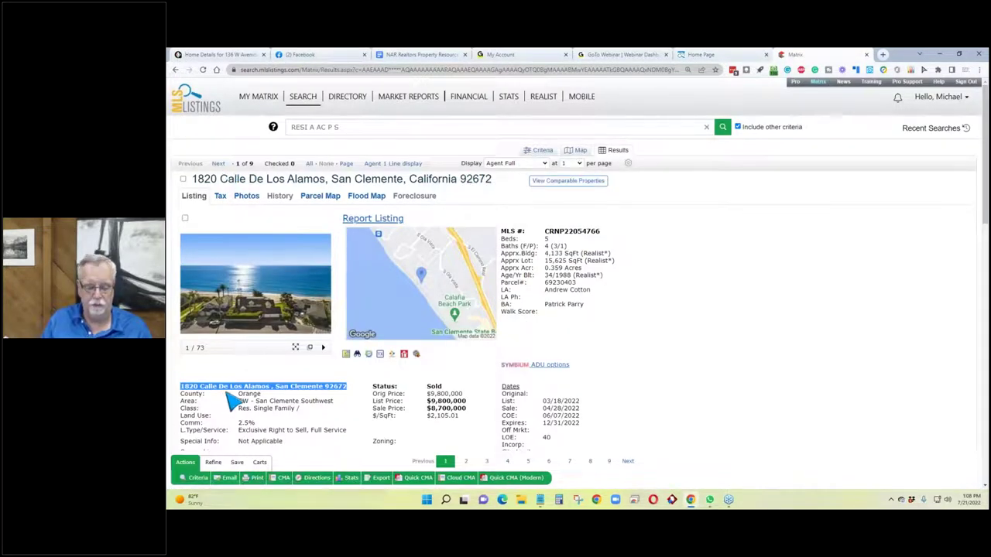
left_click(333, 398)
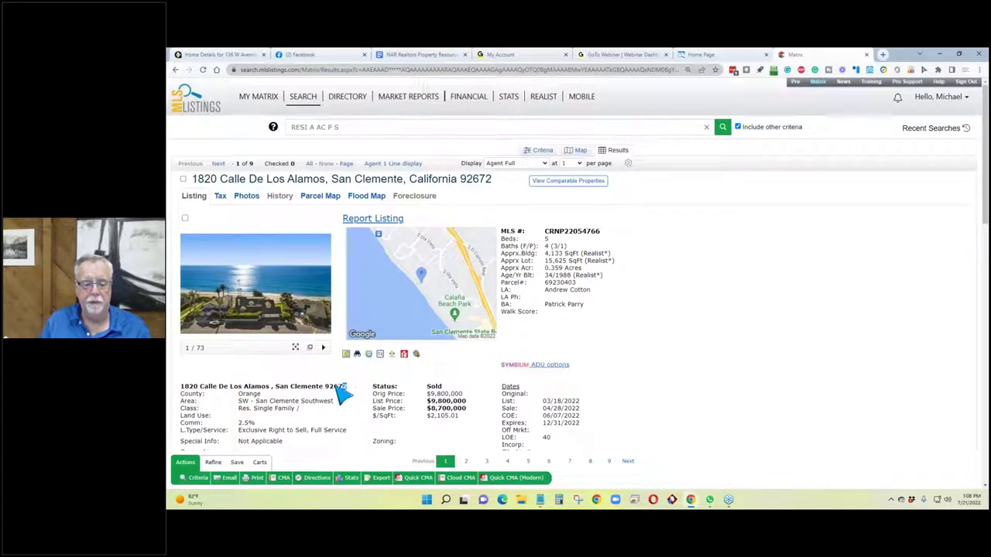
left_click_drag(348, 386, 186, 387)
key("ctrl+c")
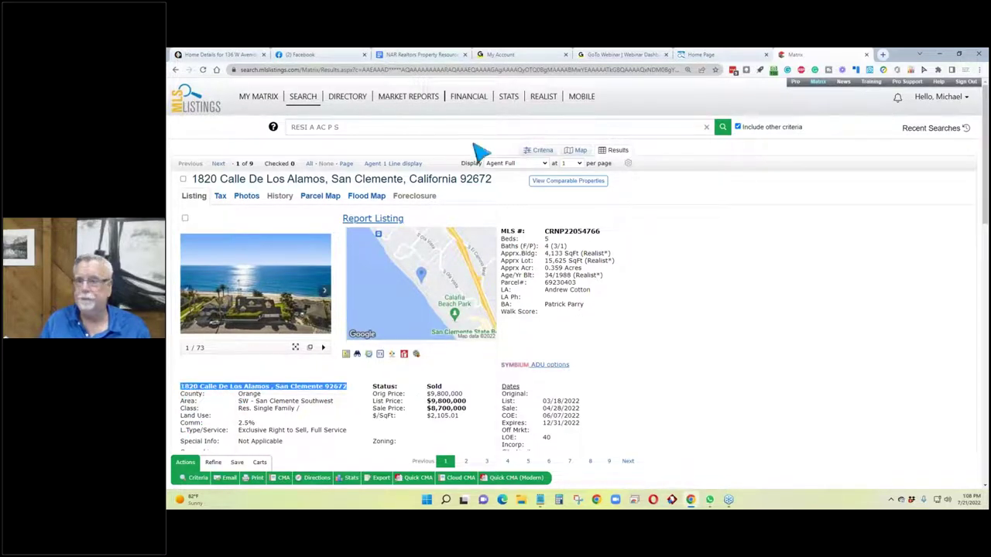
left_click(207, 55)
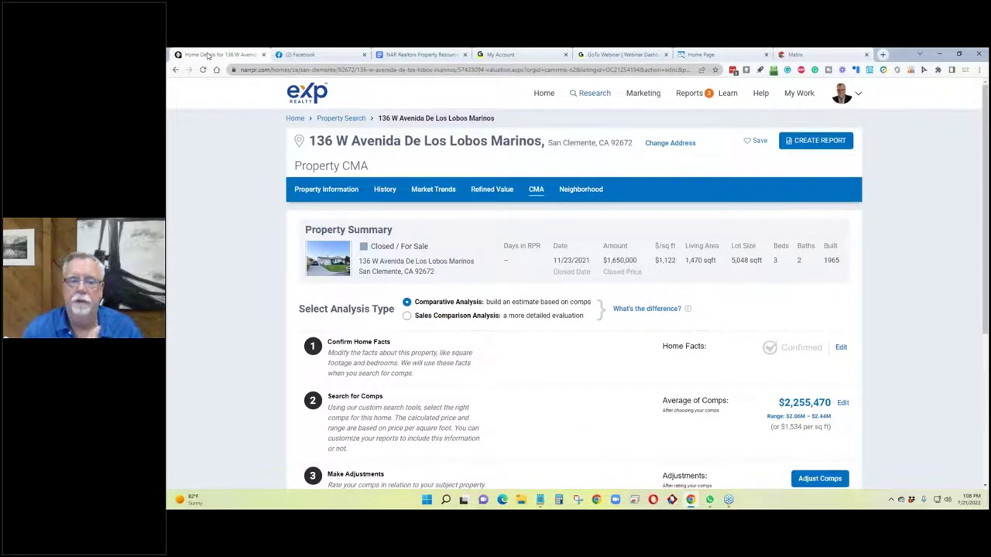
left_click(329, 120)
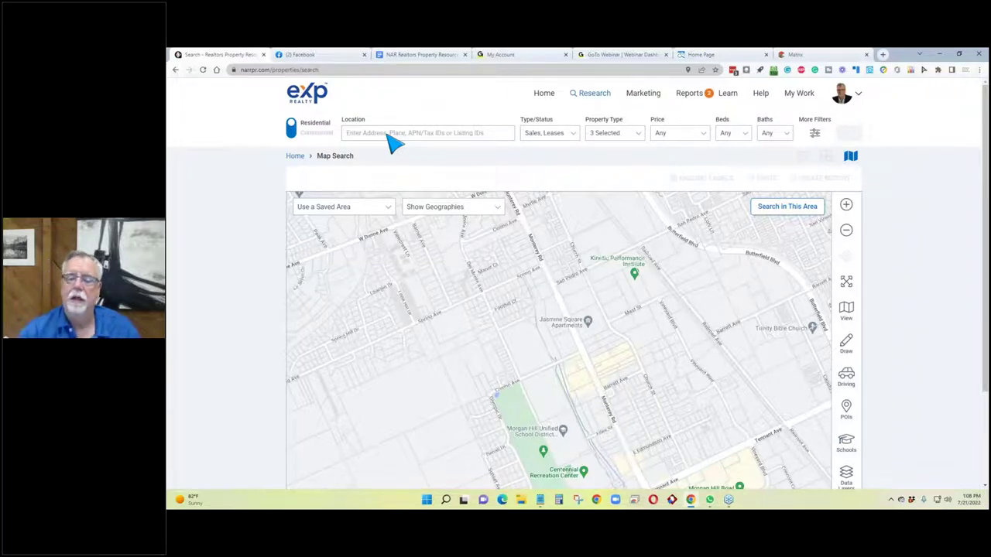
left_click(393, 135)
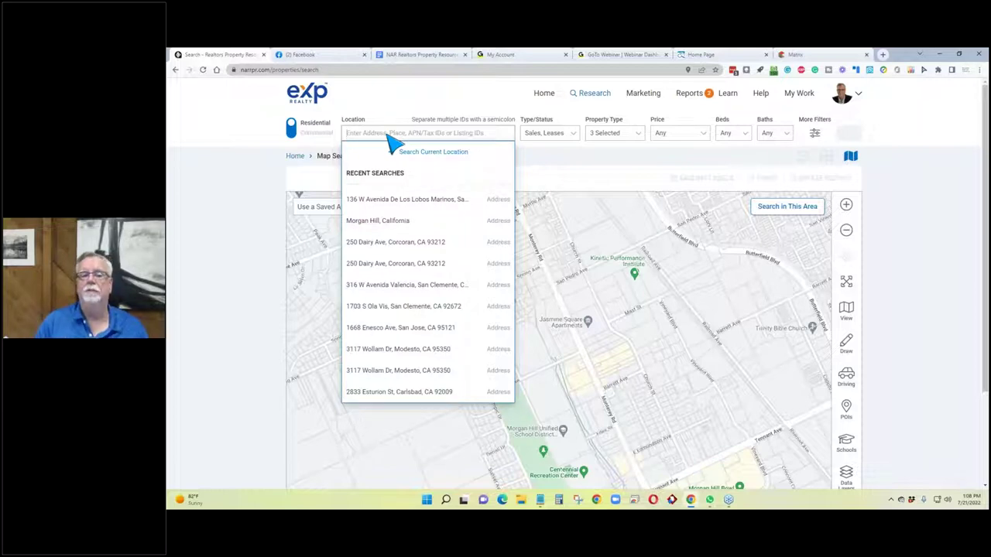
key("ctrl+v")
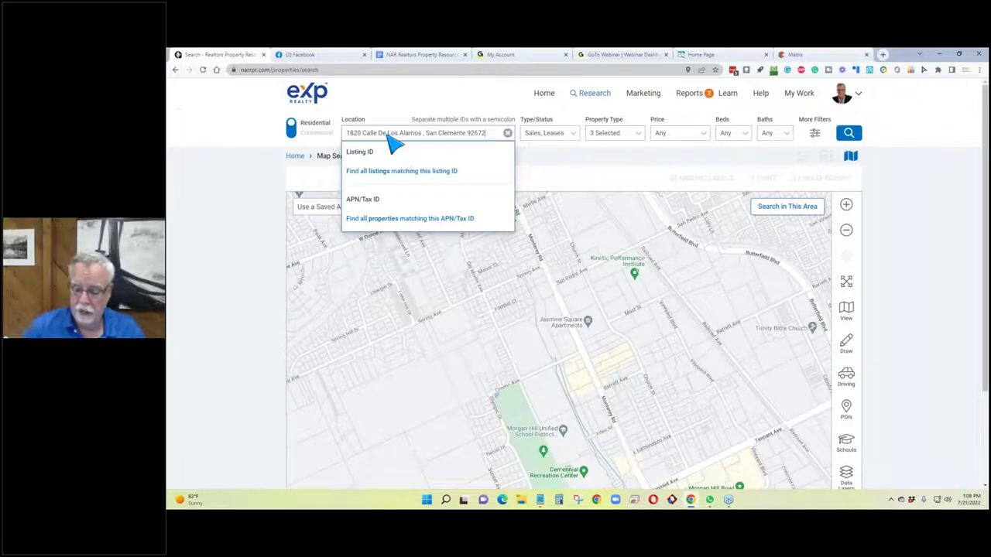
key("Return")
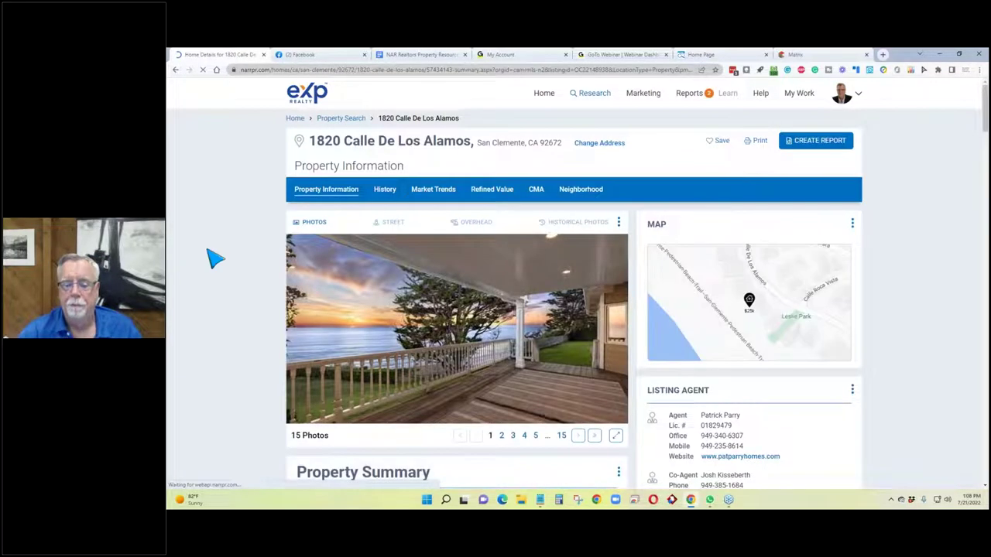
Review its $25,000-a-month lease price, then go back to the Matrix listing.
scroll(215, 259, "down", 3)
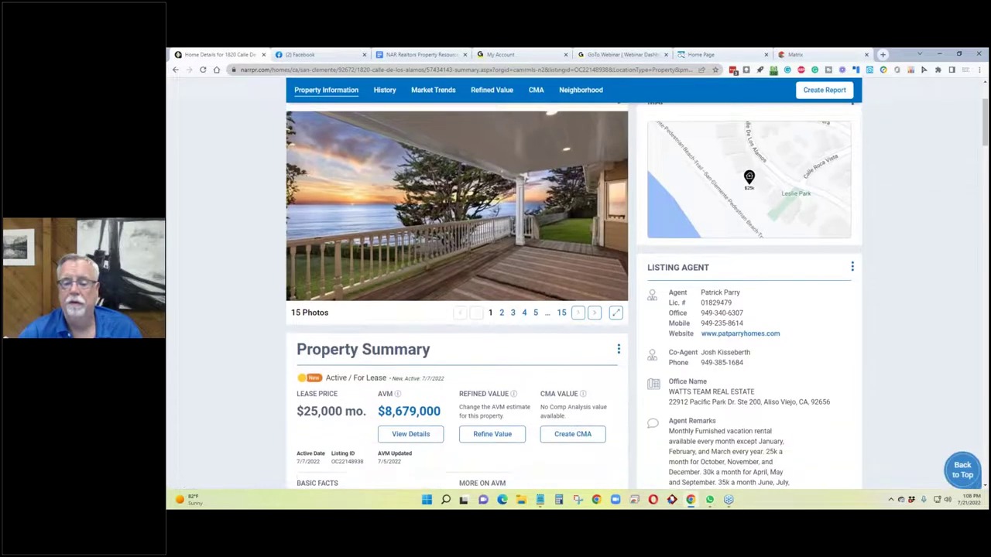
scroll(562, 302, "up", 2)
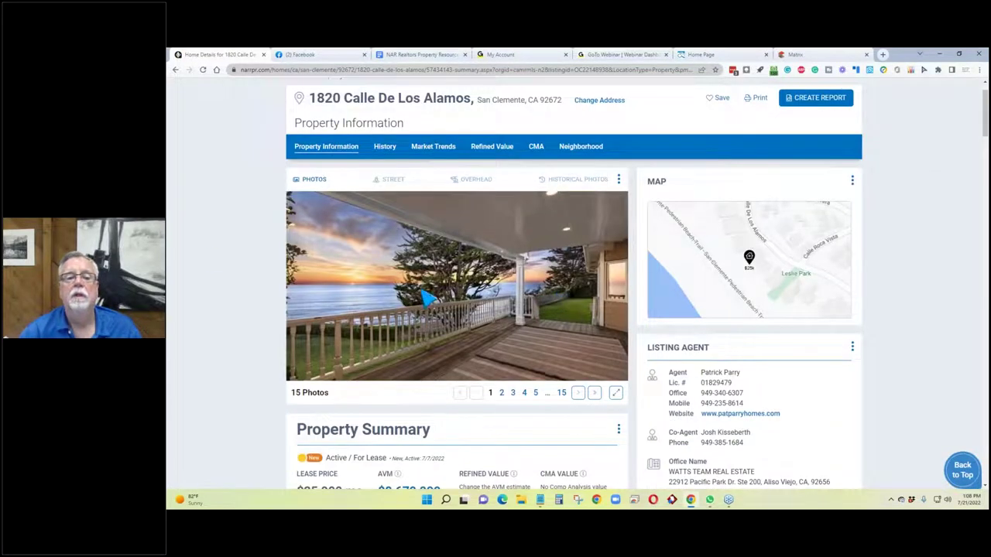
scroll(430, 289, "down", 2)
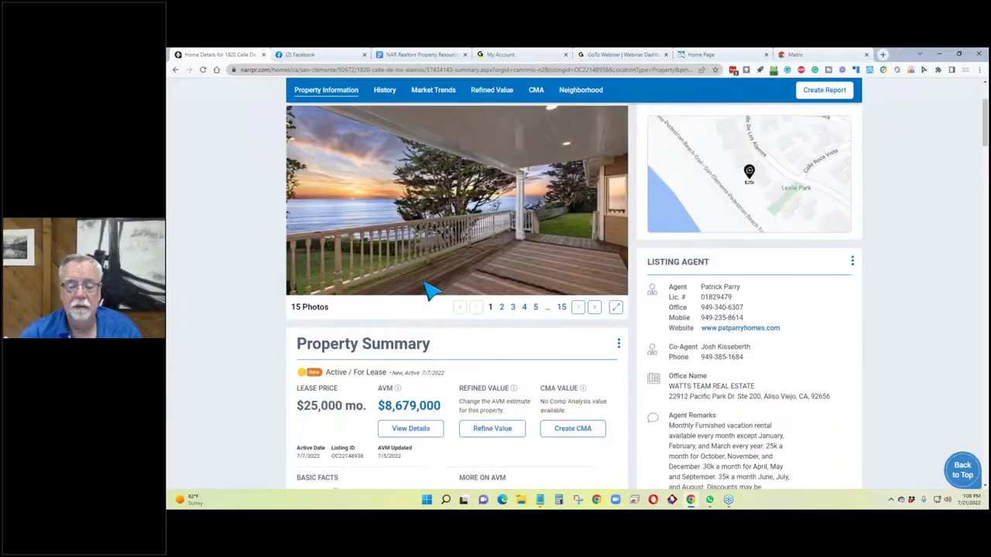
scroll(431, 288, "down", 1)
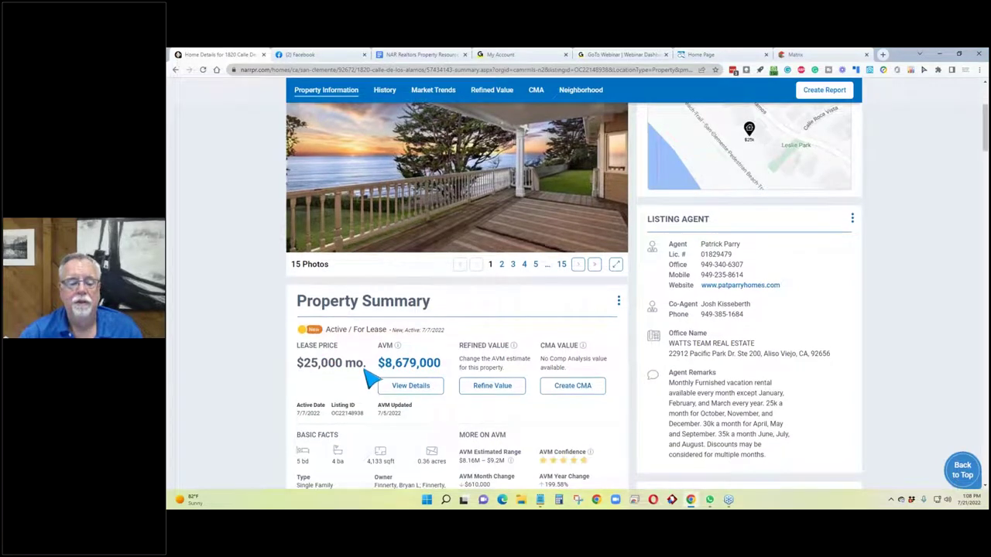
triple_click(300, 370)
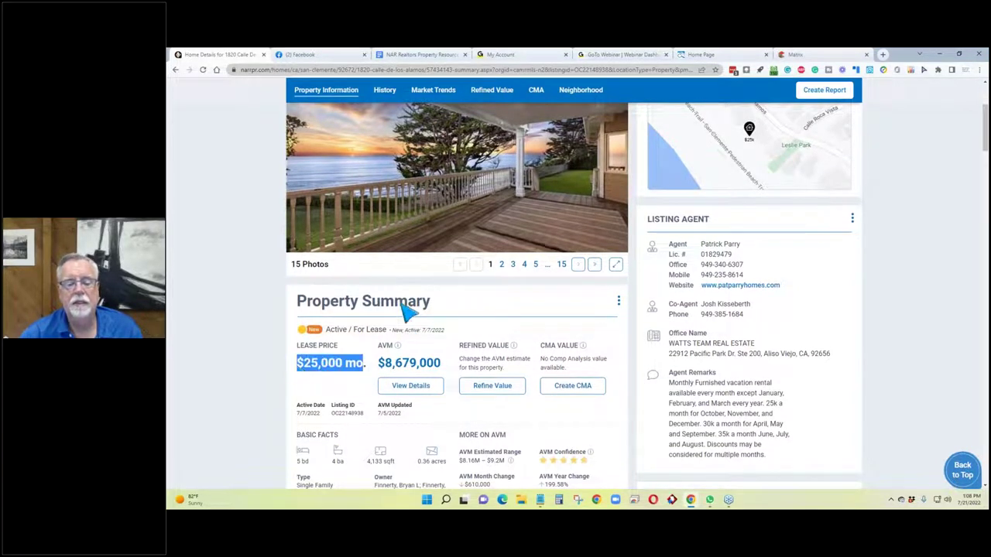
scroll(421, 261, "up", 4)
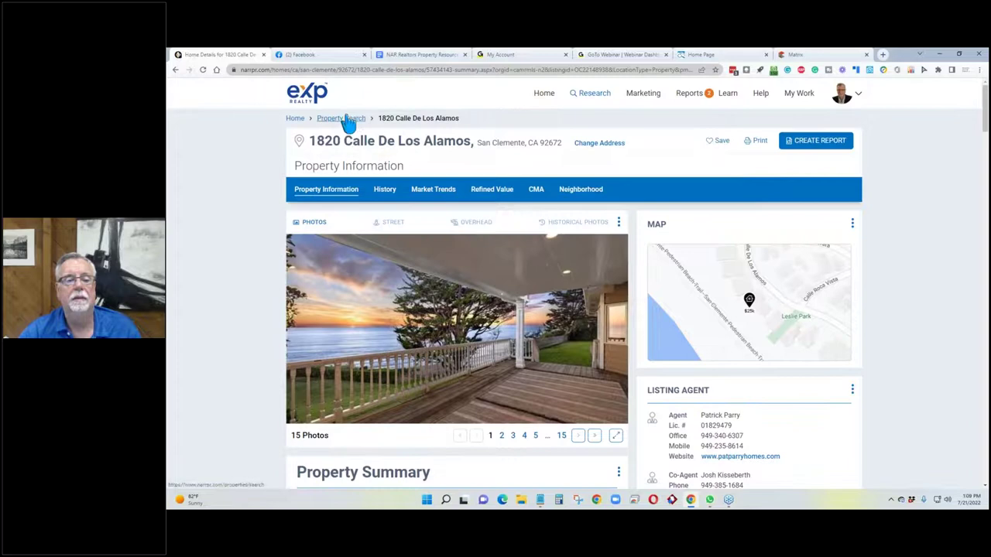
left_click(779, 56)
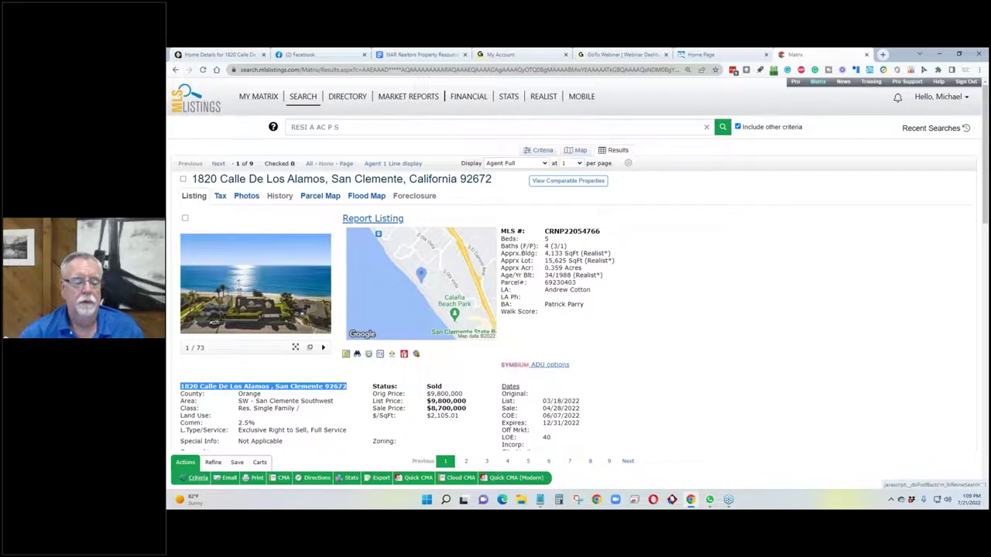
Set the Matrix search to a 2-mile radius, Active status and Single Family Home, and clear the map.
left_click(189, 477)
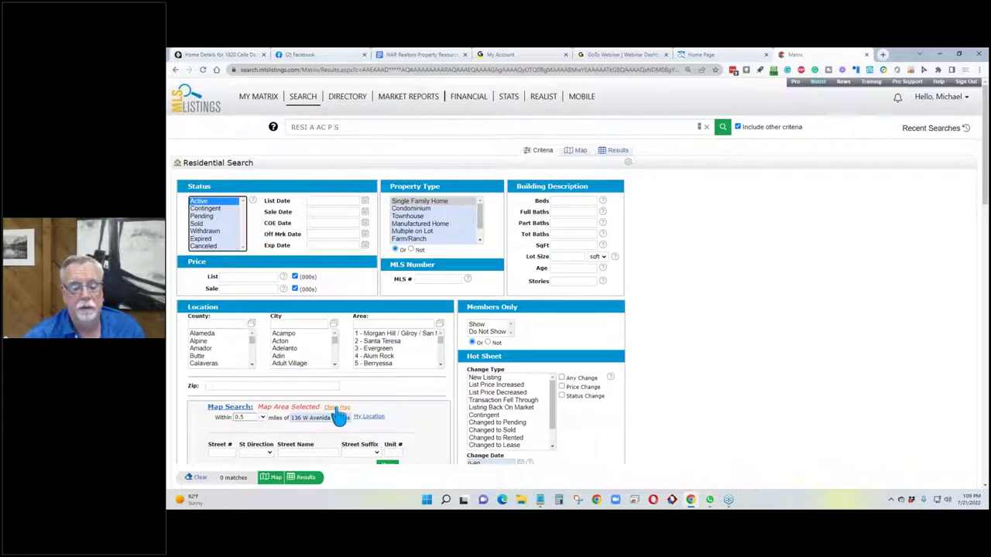
left_click(262, 419)
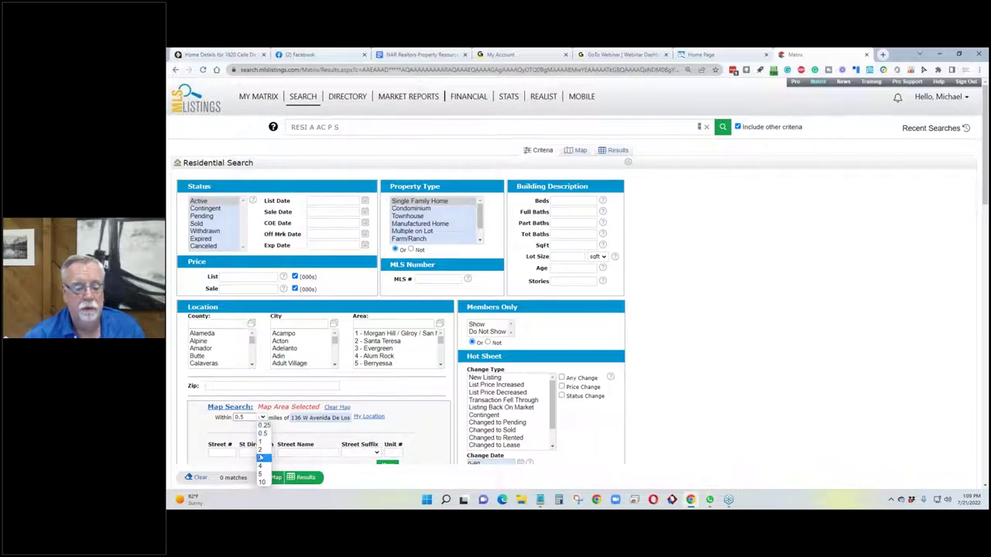
left_click(261, 449)
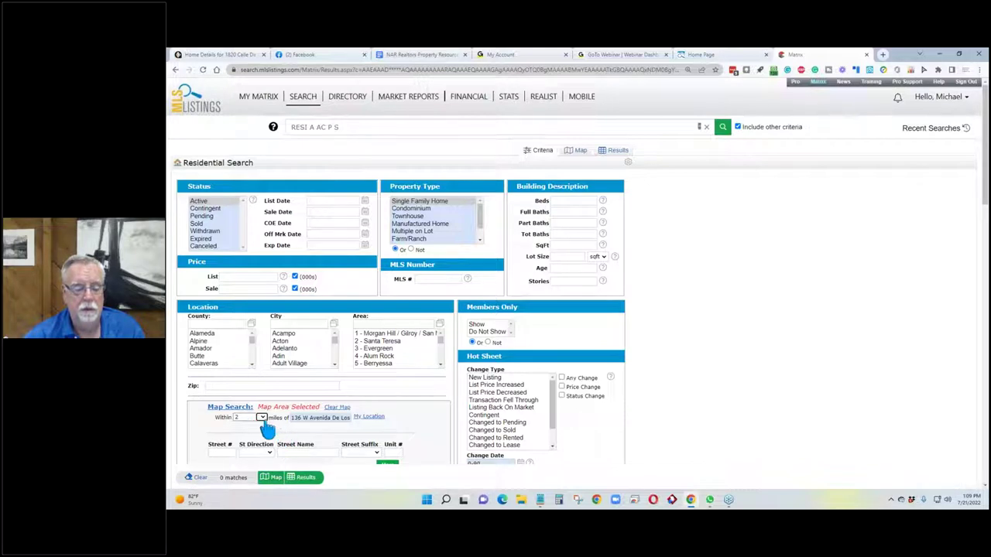
left_click(203, 202)
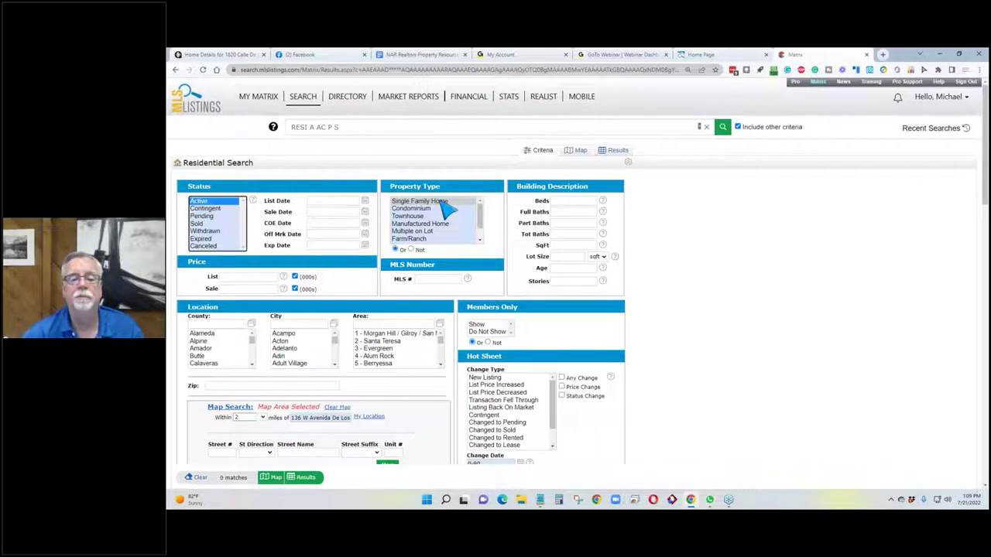
left_click(440, 203)
left_click(338, 407)
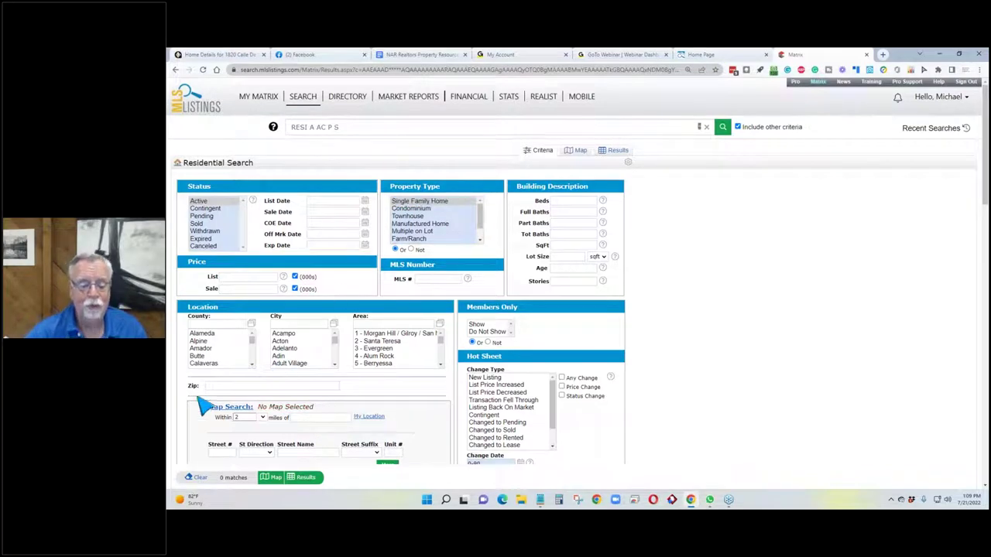
Set the City to Morgan Hill and run the search for results.
scroll(281, 396, "down", 2)
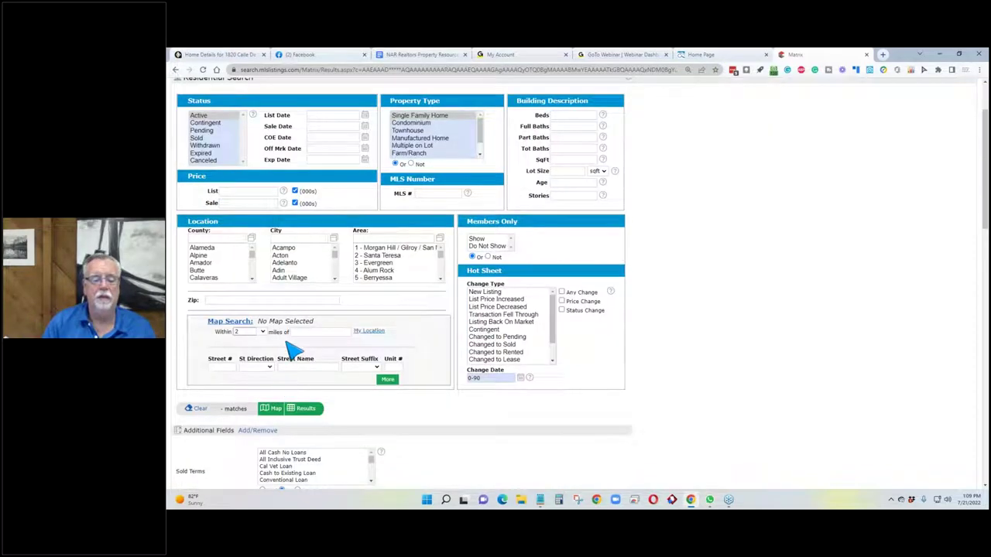
left_click(306, 238)
type("morgan")
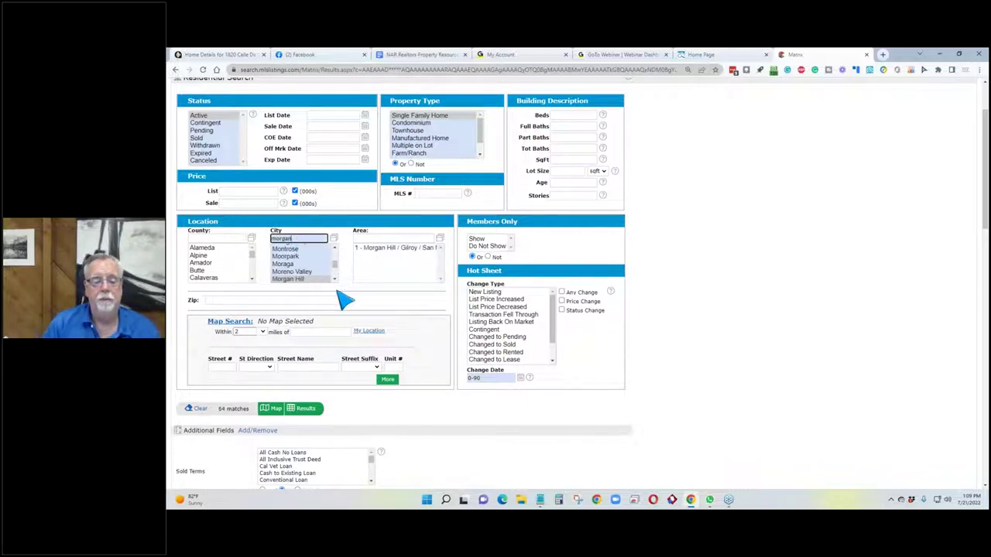
left_click(317, 280)
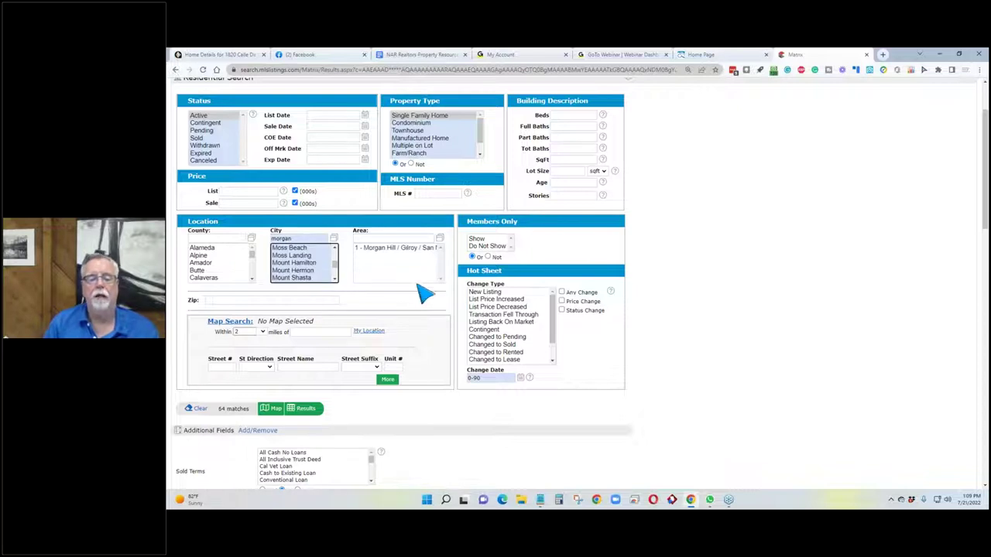
left_click(312, 239)
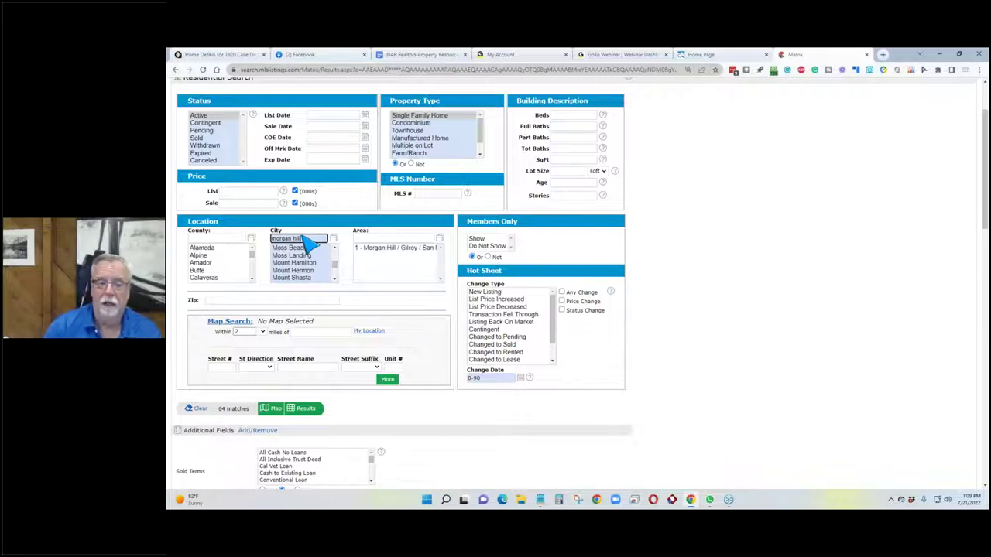
key("Return")
scroll(465, 217, "up", 2)
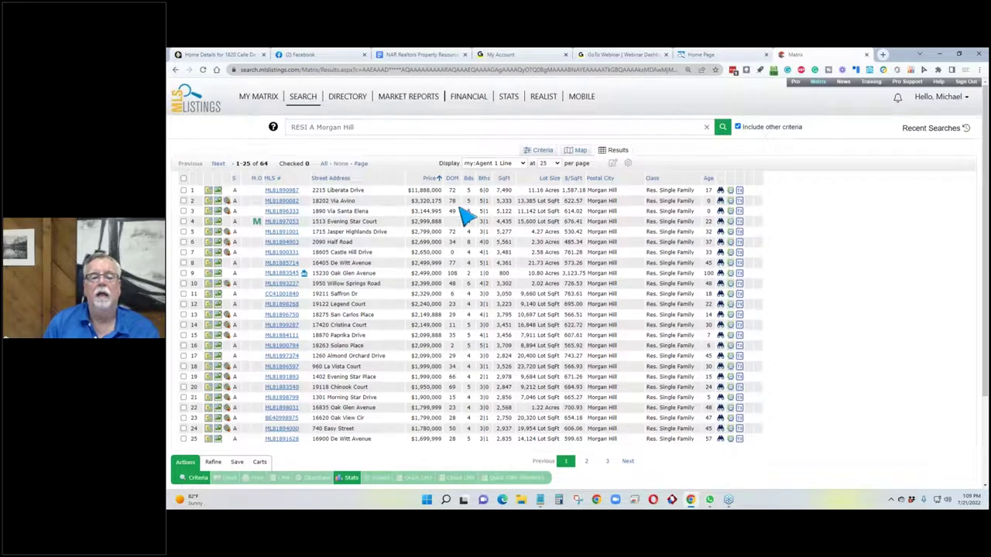
left_click(279, 192)
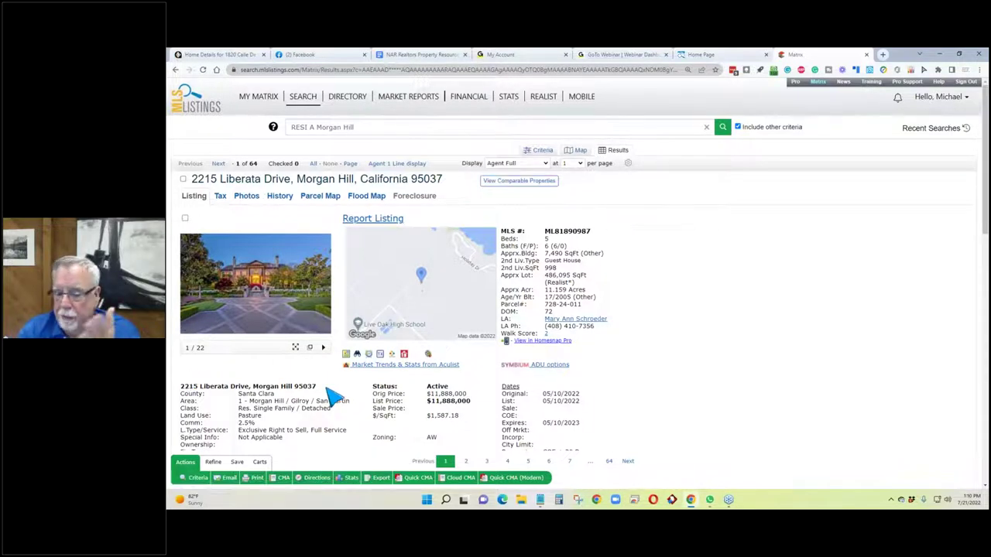
scroll(329, 396, "down", 2)
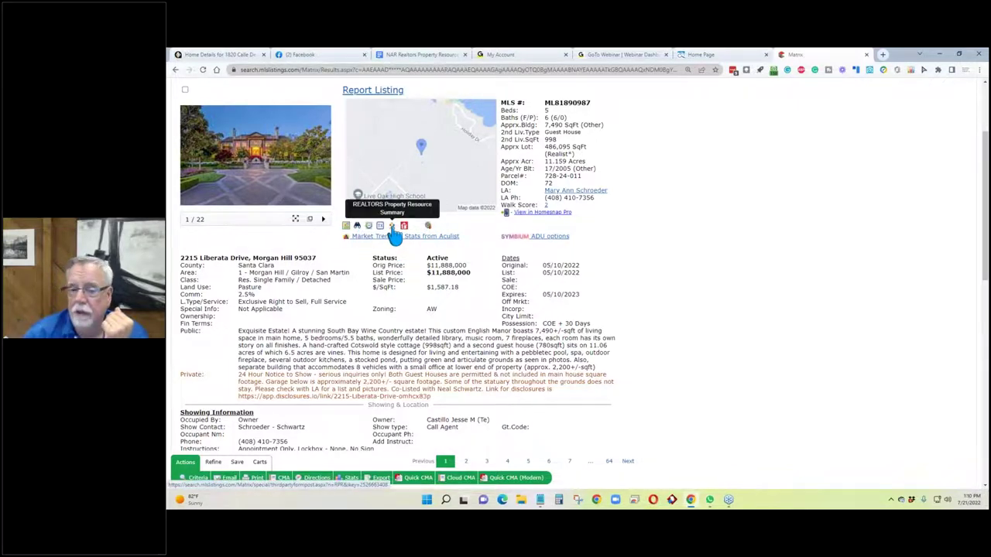
left_click(391, 228)
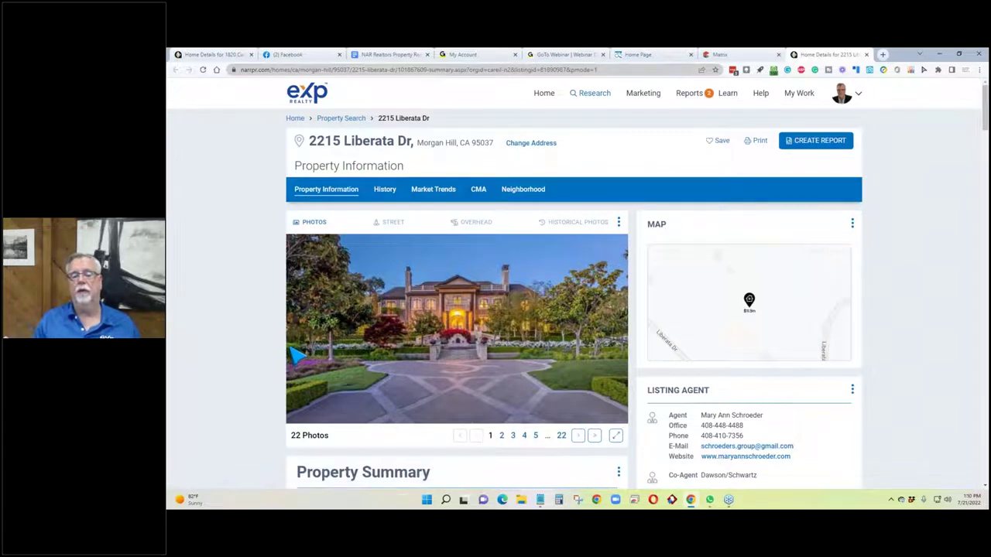
scroll(295, 354, "down", 3)
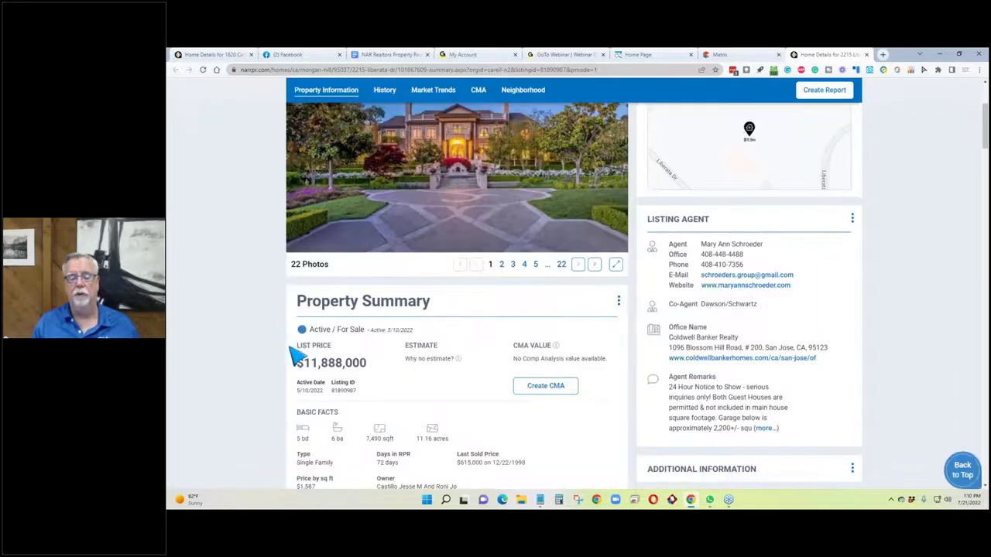
scroll(281, 363, "up", 1)
scroll(281, 358, "down", 2)
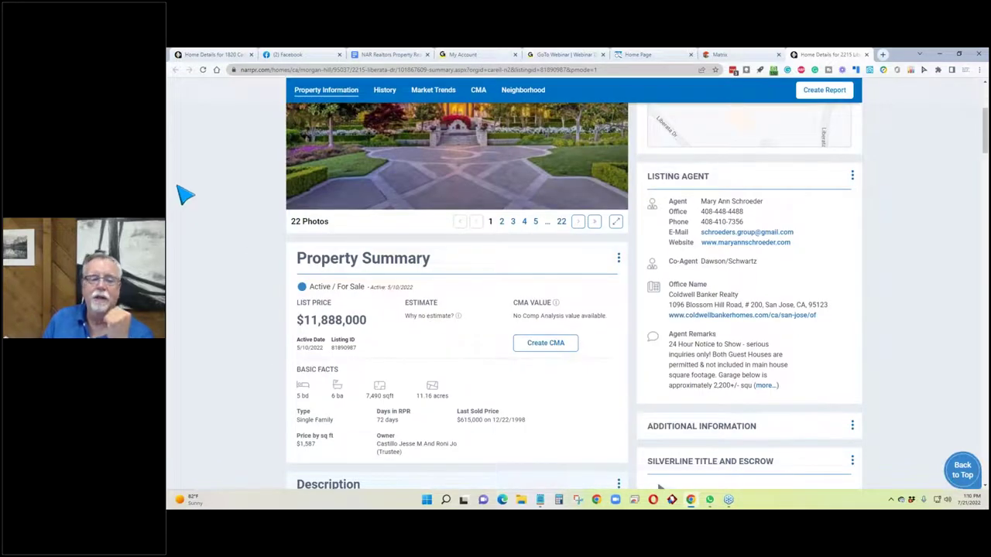
scroll(186, 194, "up", 3)
Return to the Morgan Hill results and step forward through several listings.
left_click(752, 55)
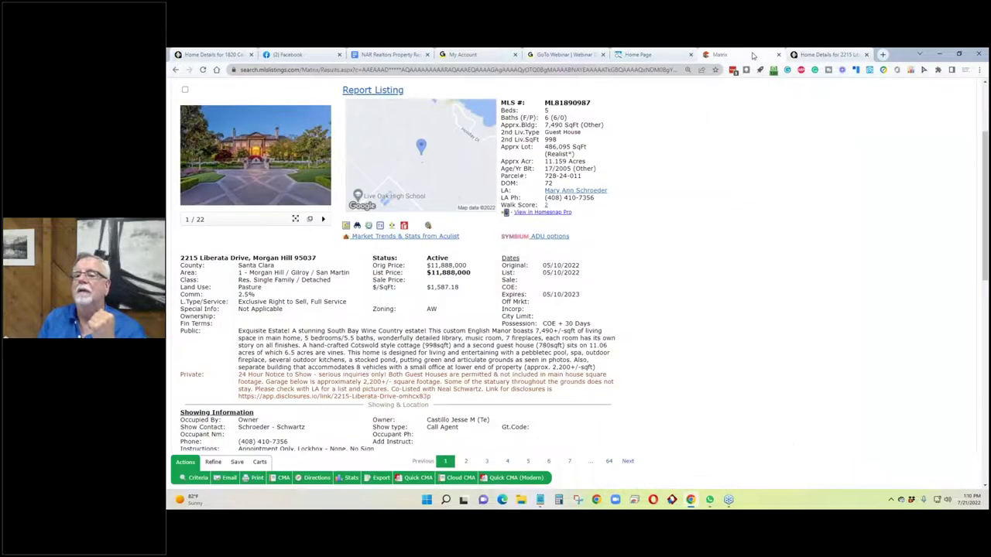
scroll(343, 255, "up", 3)
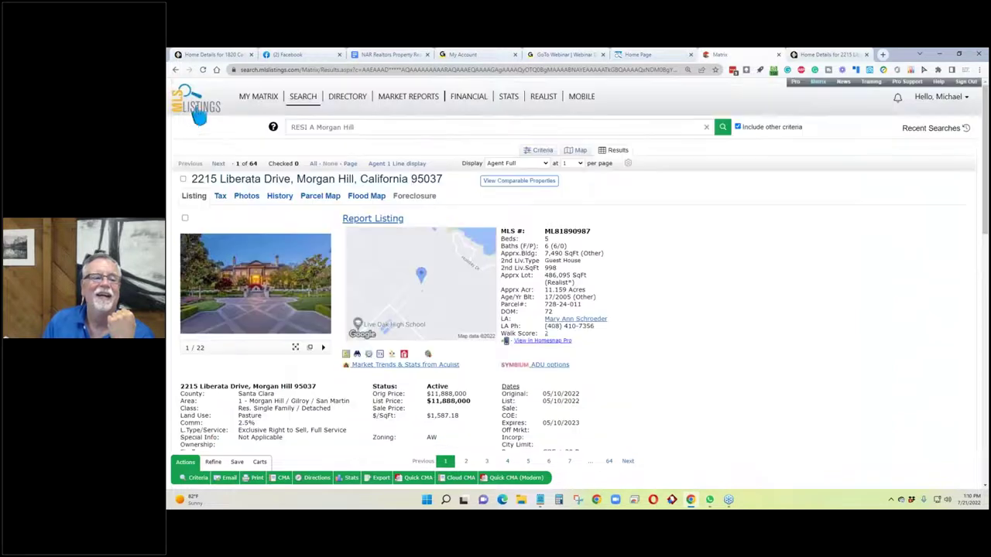
right_click(176, 71)
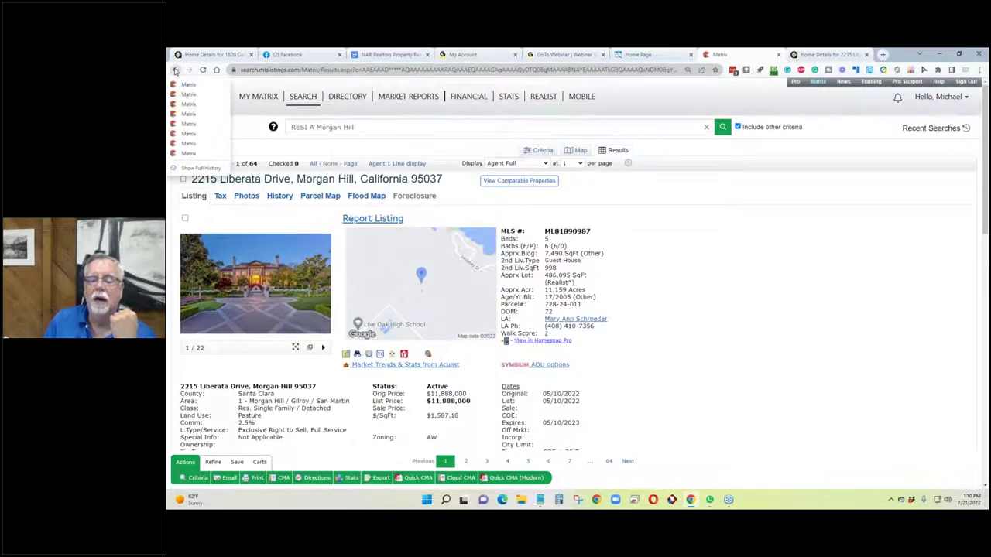
left_click(746, 303)
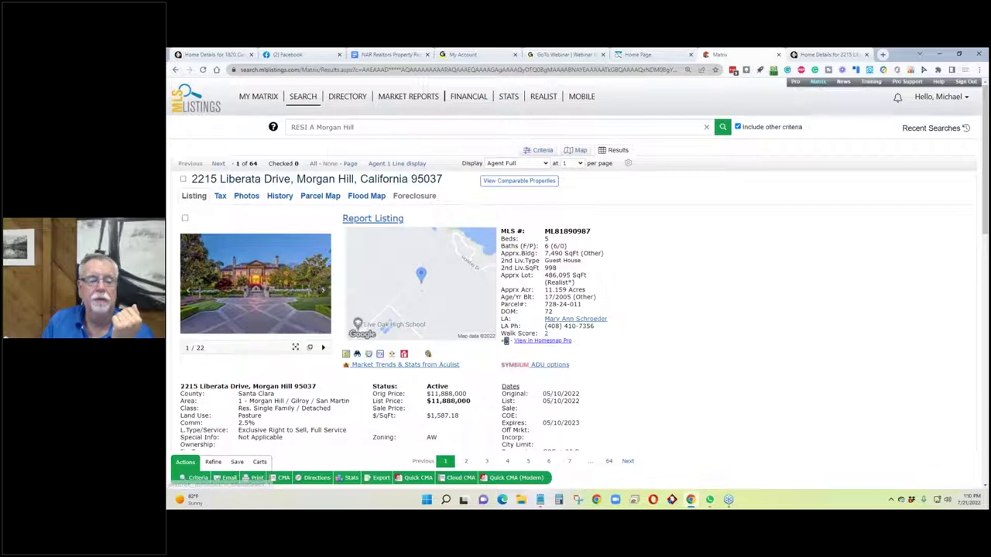
left_click(218, 163)
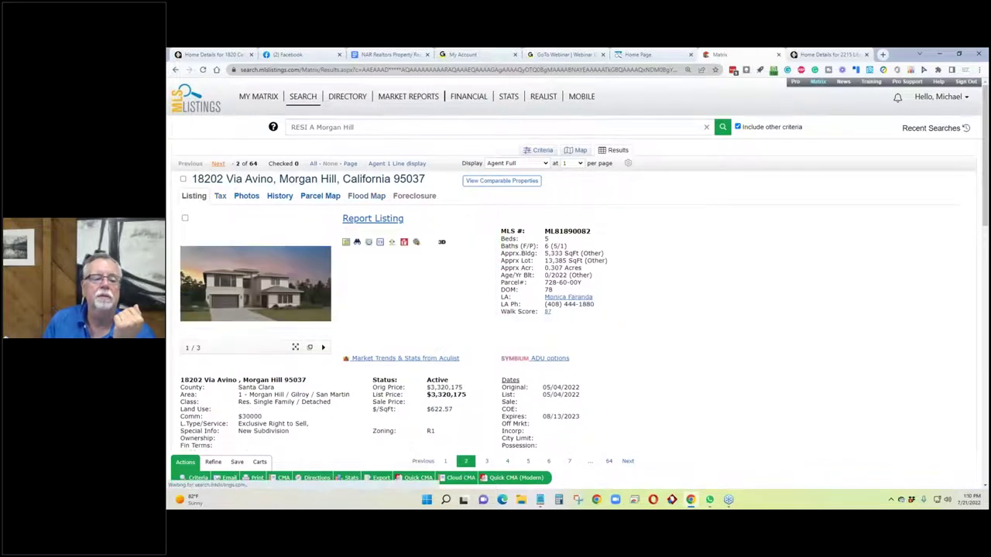
left_click(218, 163)
left_click(218, 163)
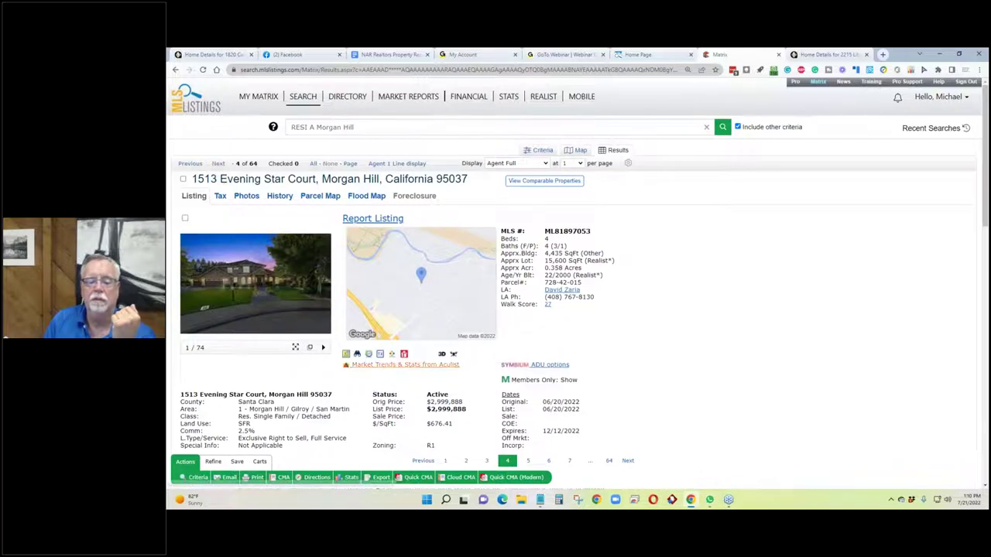
Look up the current listing in RPR, then come back to Matrix and advance one more listing.
left_click(392, 354)
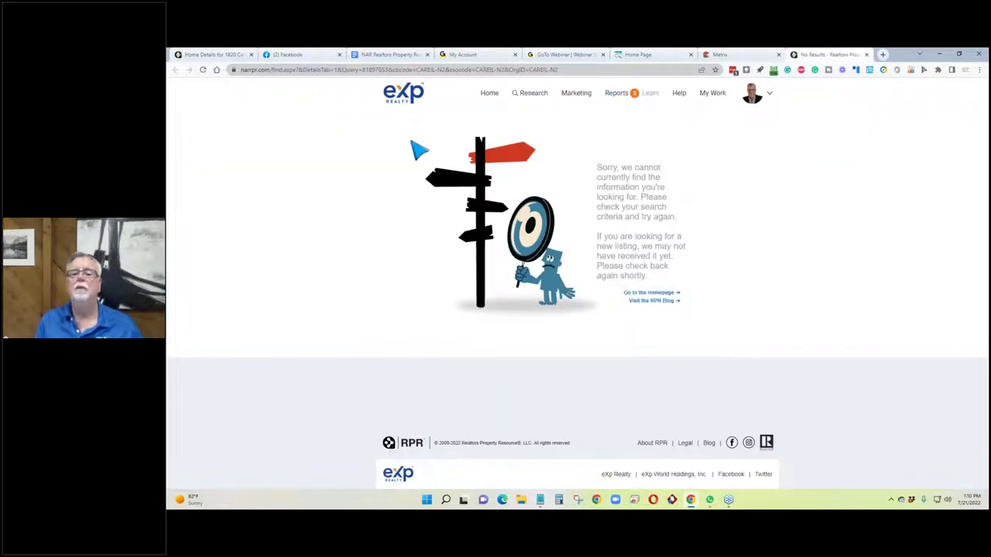
left_click(490, 95)
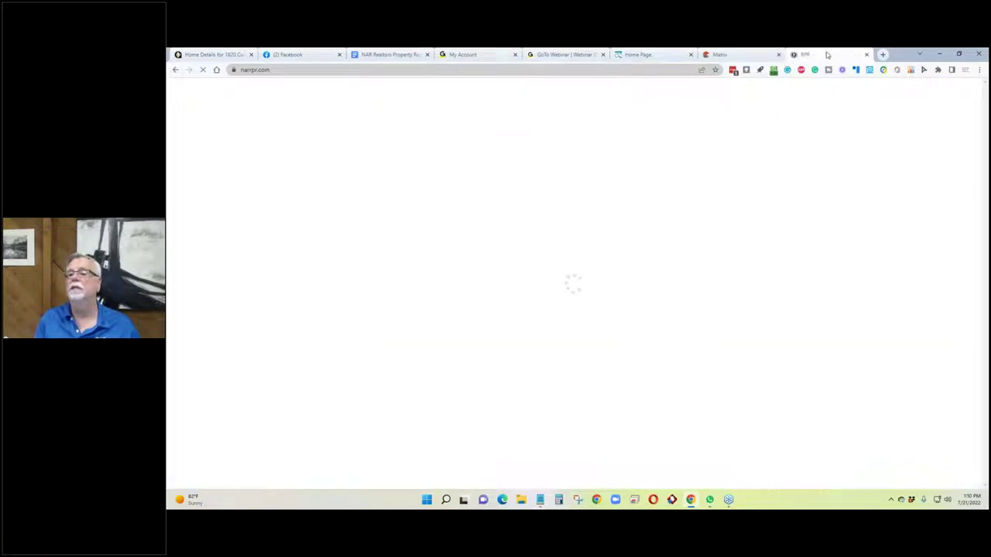
left_click(748, 56)
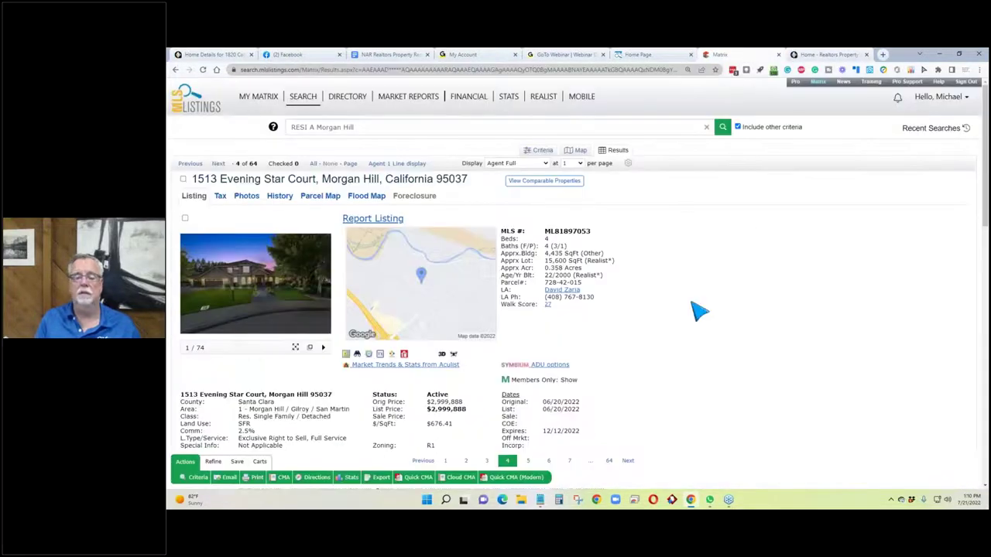
scroll(643, 313, "down", 3)
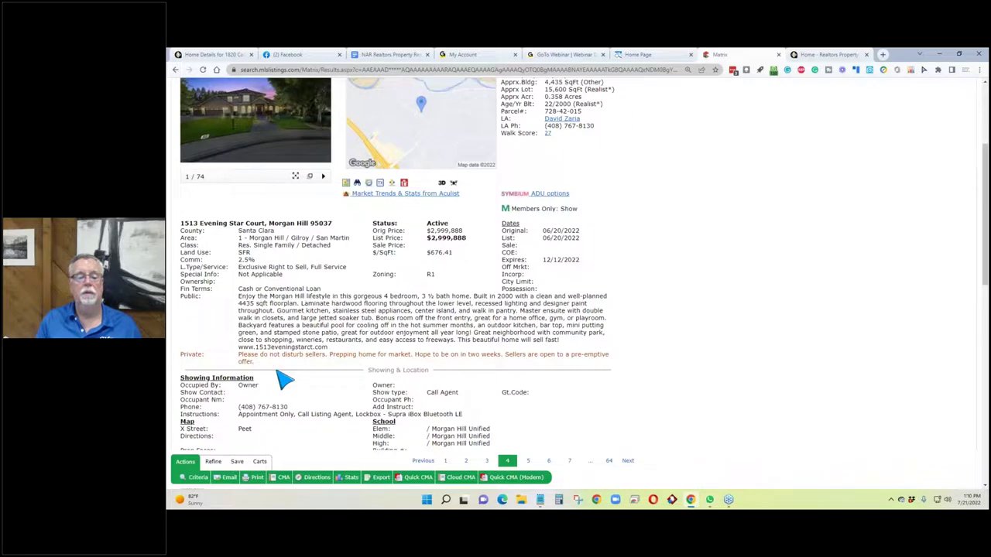
scroll(341, 364, "up", 3)
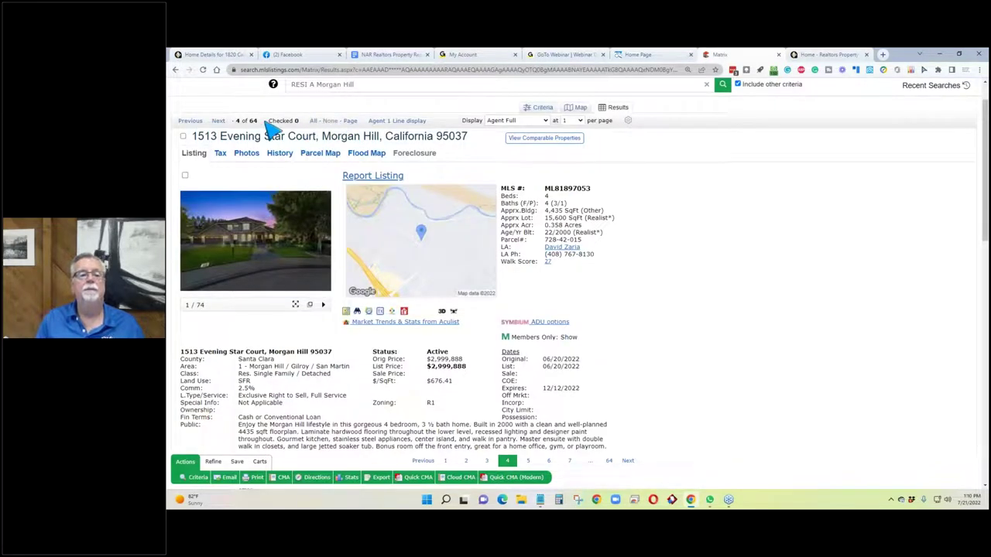
left_click(218, 121)
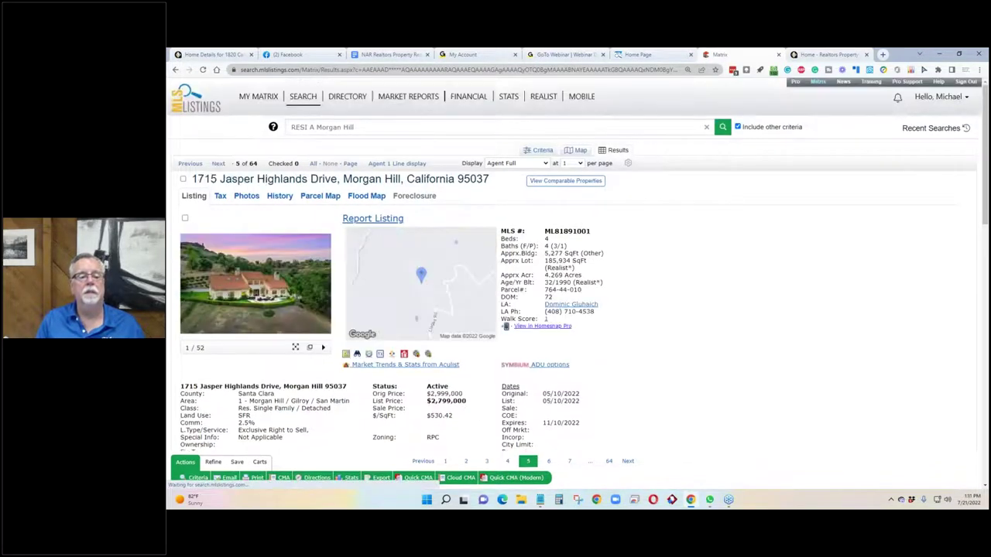
left_click(517, 164)
left_click(537, 181)
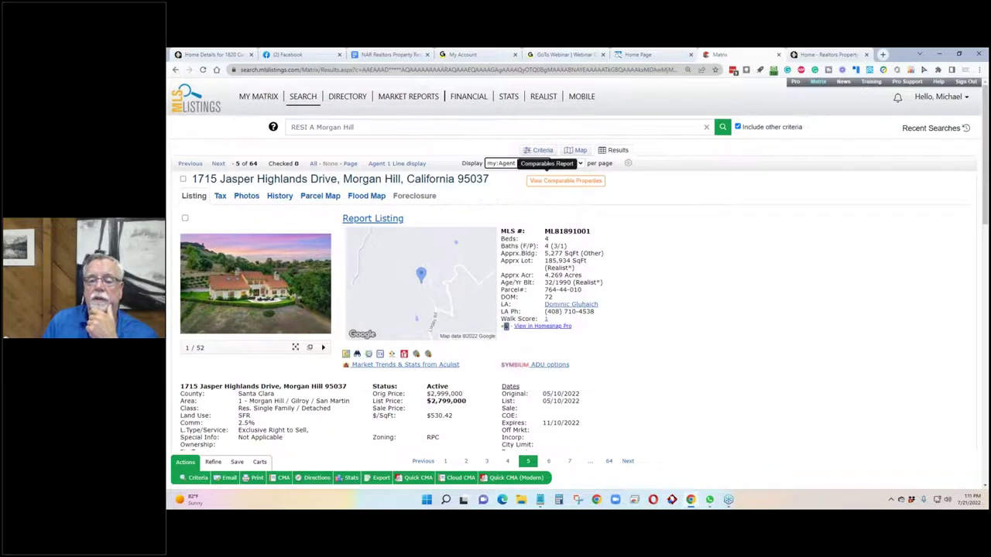
scroll(305, 300, "down", 2)
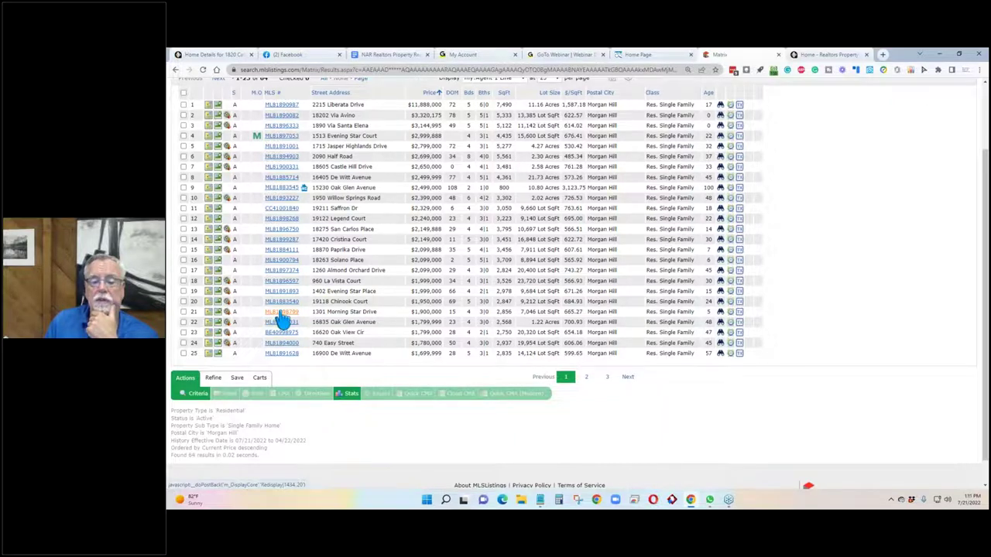
left_click(282, 312)
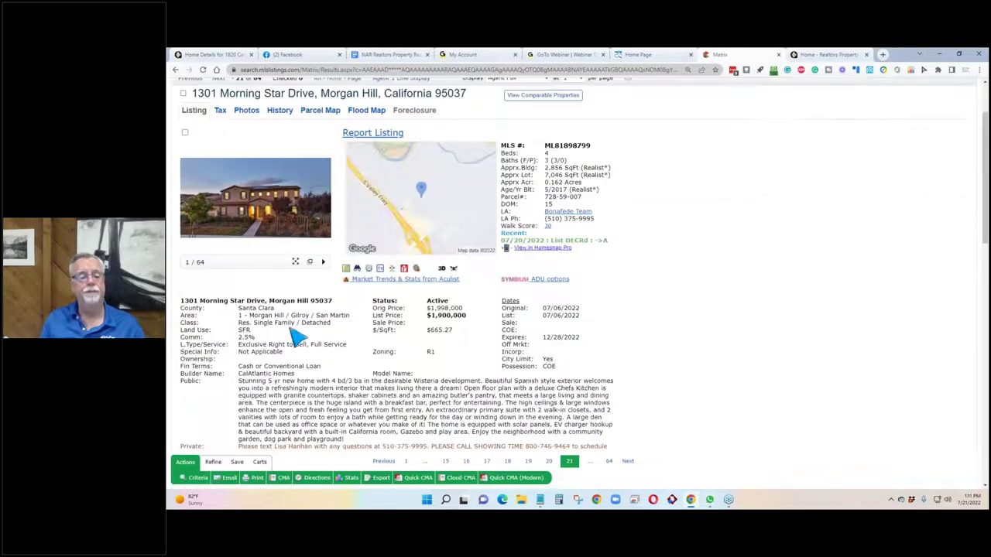
left_click_drag(343, 303, 186, 310)
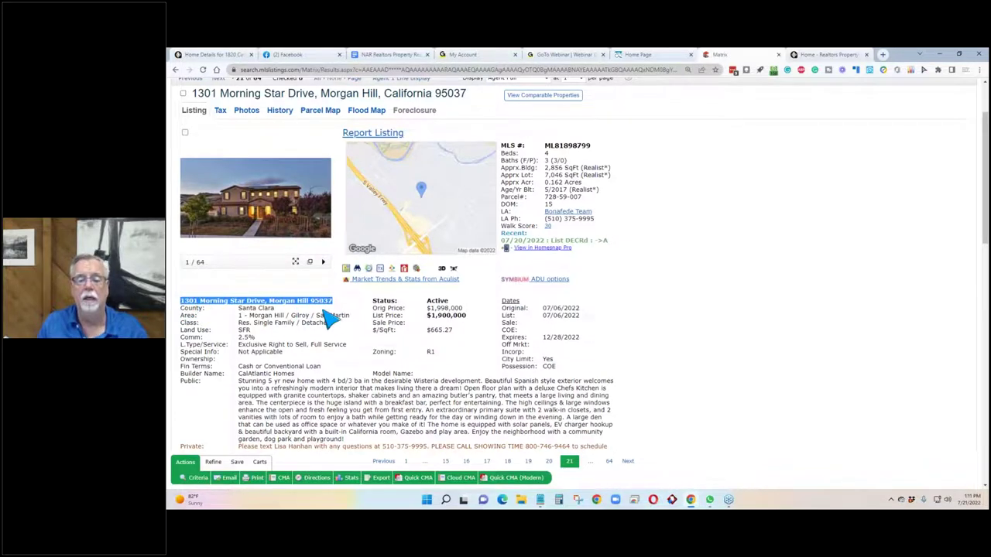
scroll(363, 333, "up", 1)
left_click(394, 354)
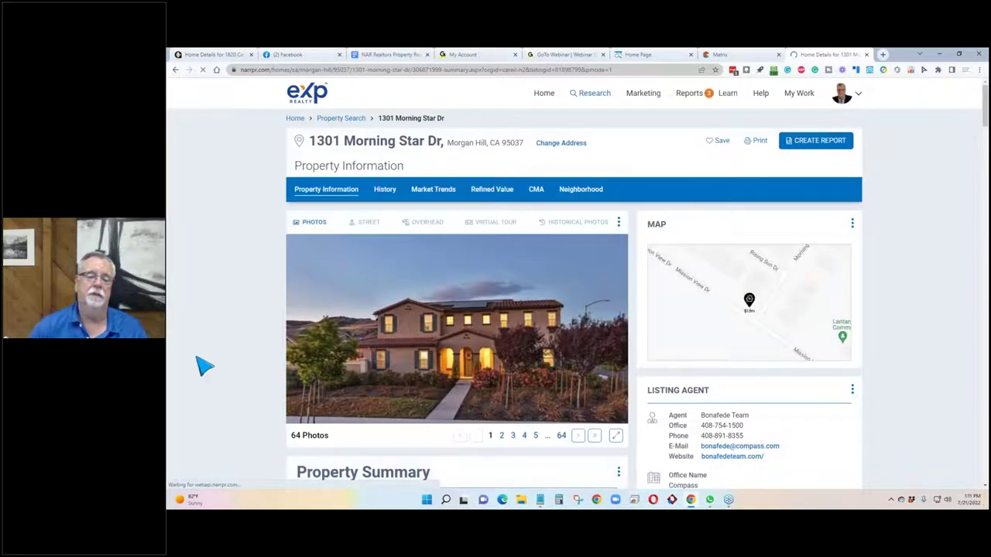
scroll(216, 355, "down", 2)
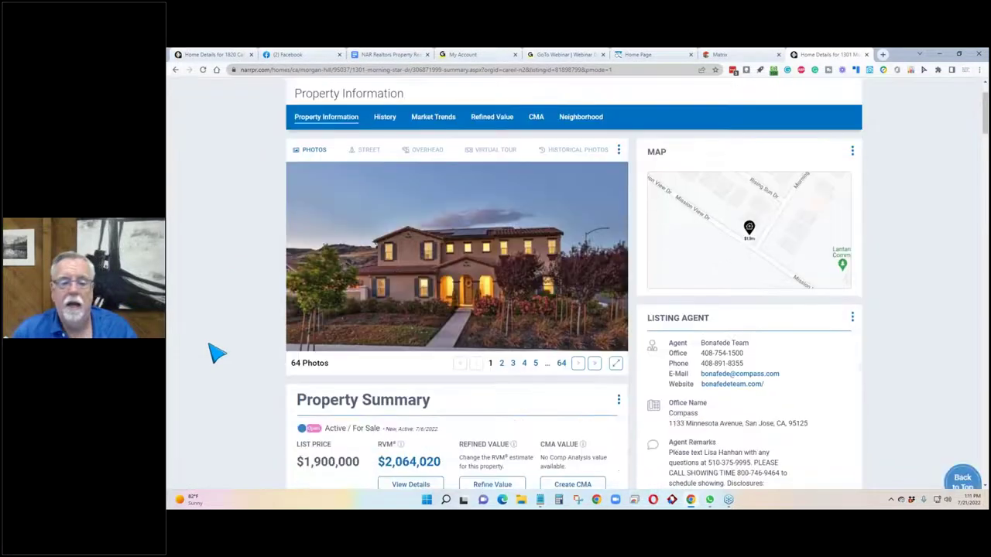
scroll(216, 354, "up", 2)
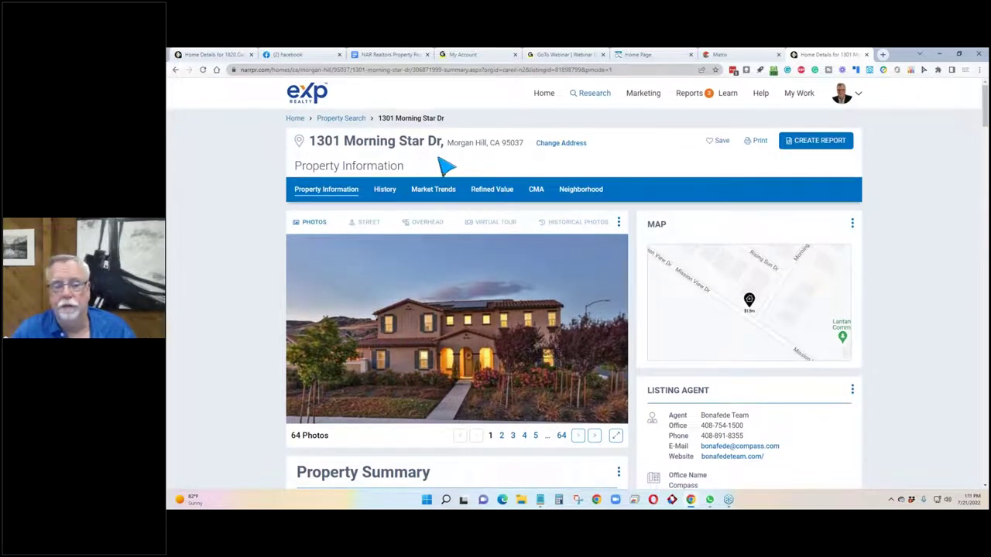
scroll(236, 246, "down", 3)
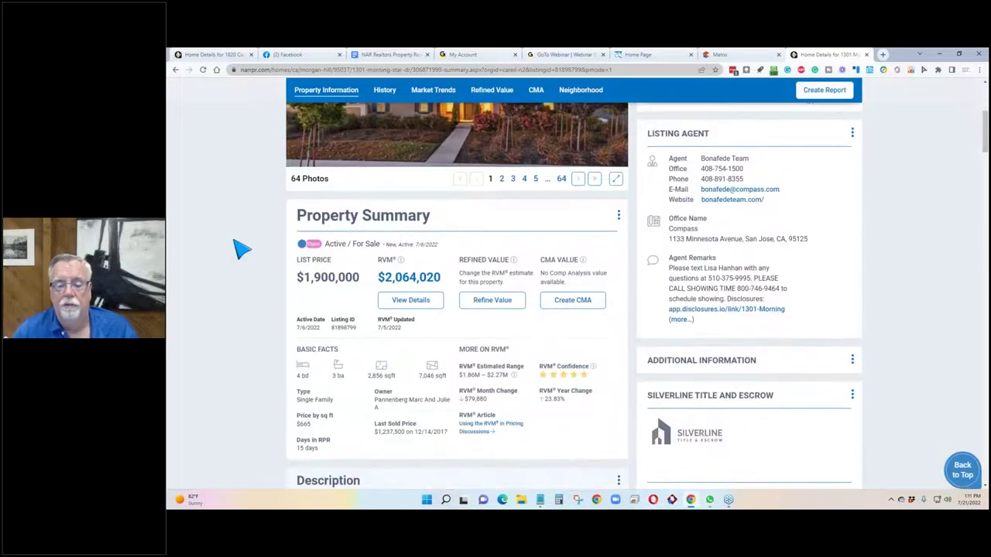
scroll(238, 248, "up", 1)
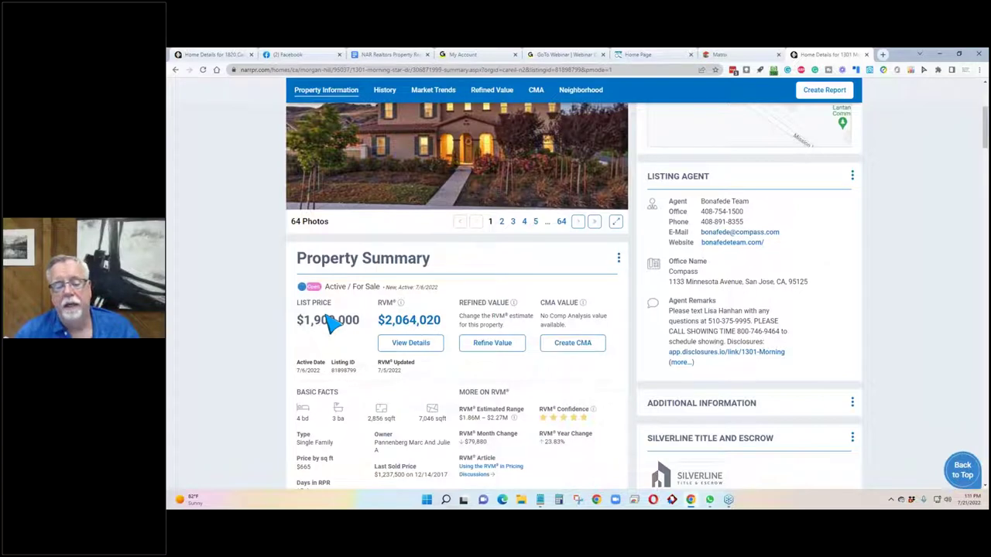
left_click(412, 349)
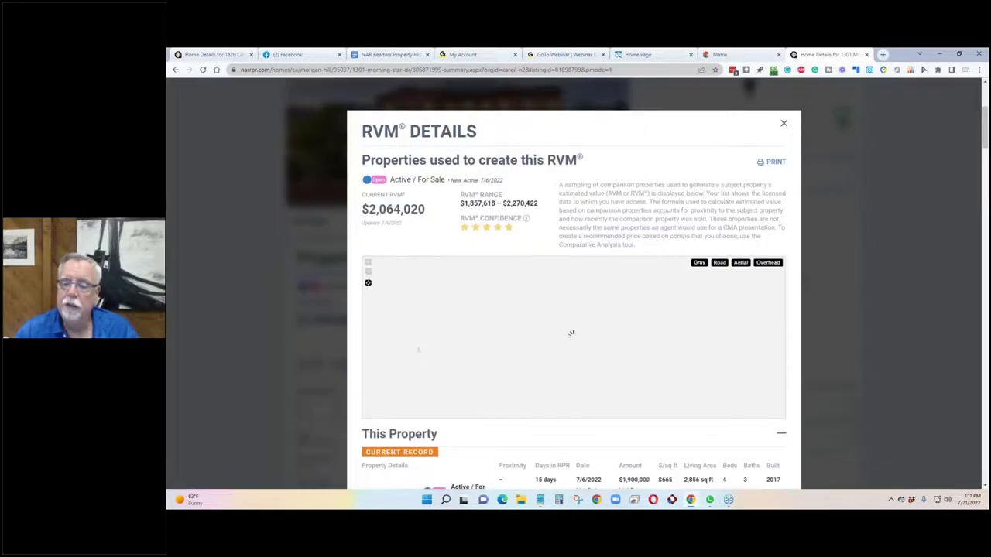
scroll(437, 333, "down", 4)
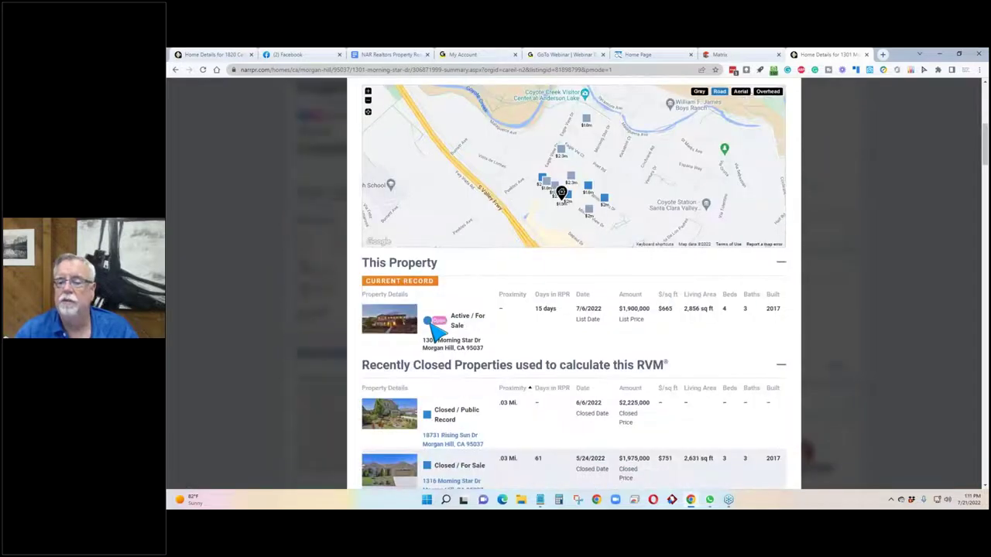
scroll(438, 333, "down", 2)
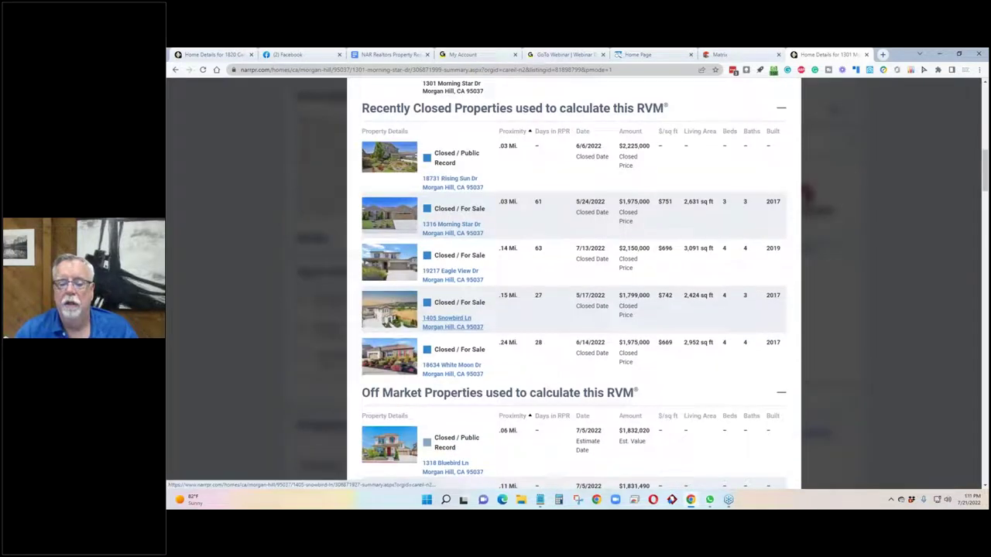
scroll(441, 348, "up", 2)
scroll(447, 364, "down", 1)
scroll(447, 364, "down", 2)
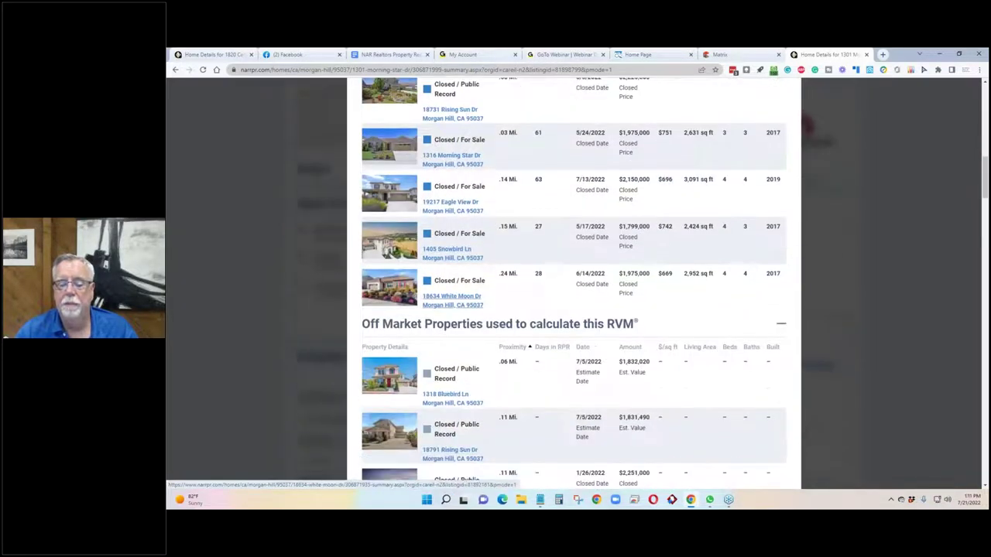
scroll(387, 326, "up", 2)
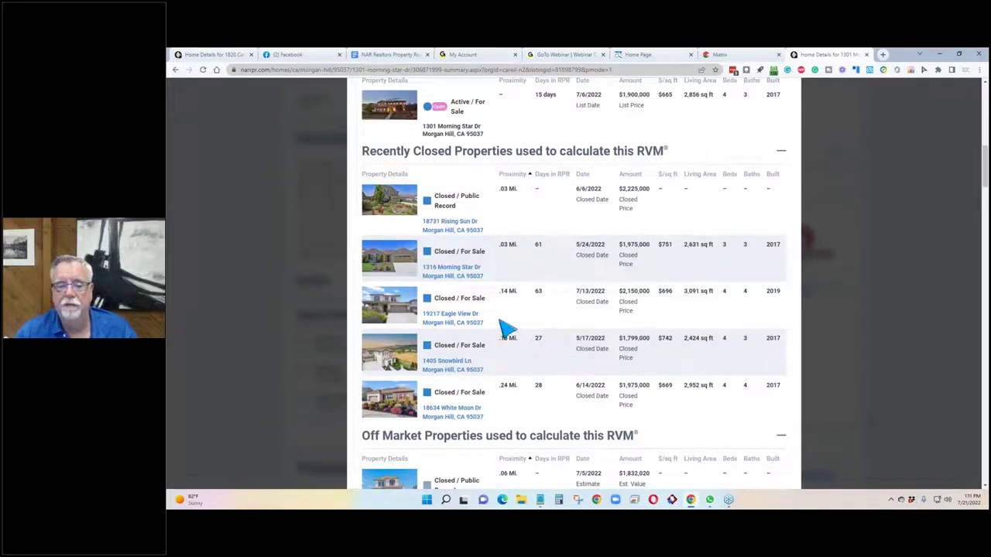
scroll(609, 209, "up", 5)
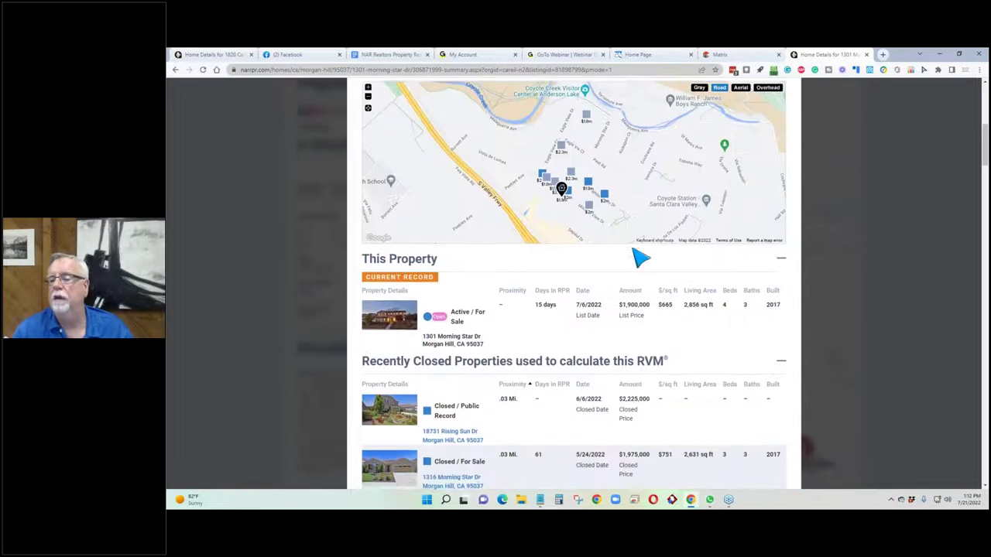
left_click(784, 132)
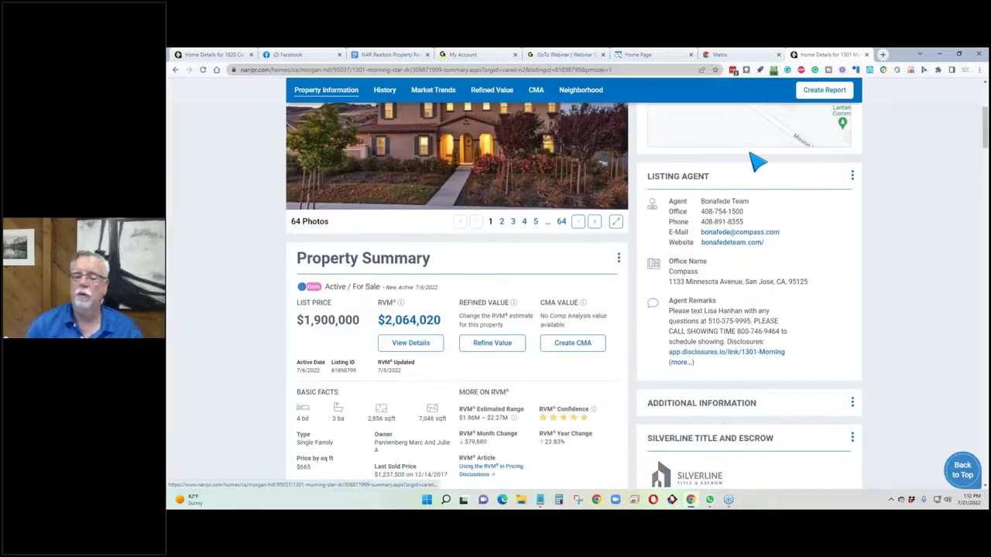
scroll(296, 261, "up", 3)
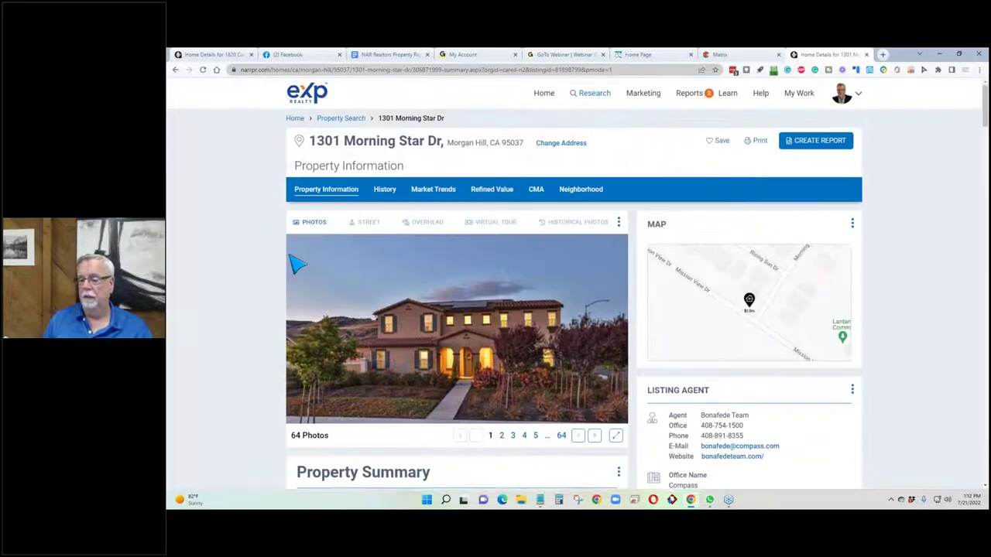
scroll(296, 261, "down", 3)
scroll(298, 263, "up", 1)
scroll(298, 263, "down", 1)
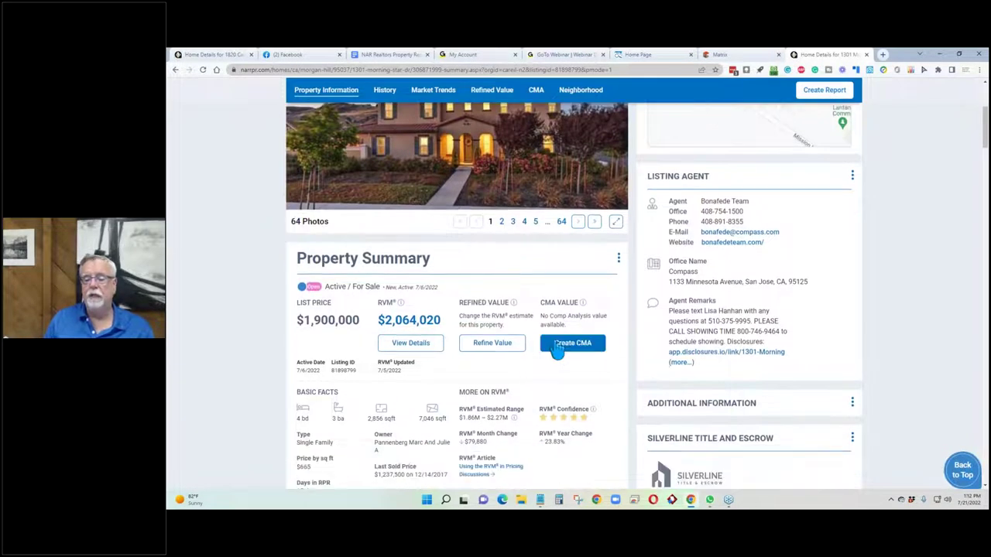
scroll(747, 104, "up", 5)
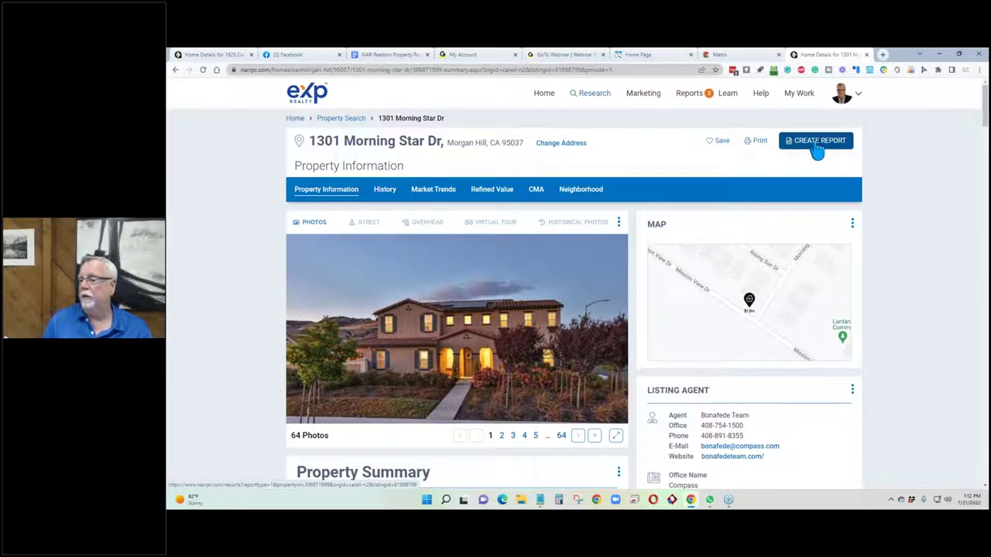
left_click(816, 147)
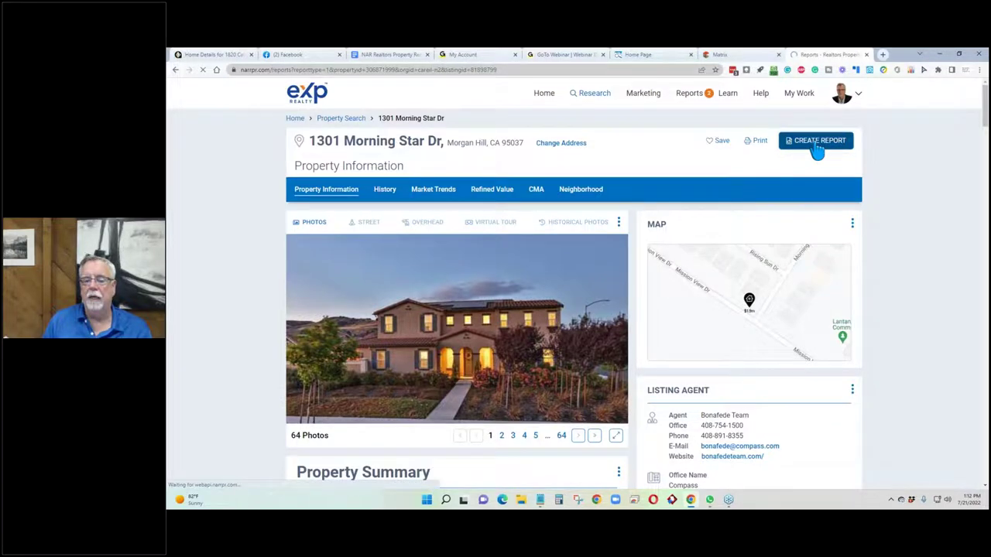
scroll(333, 267, "down", 4)
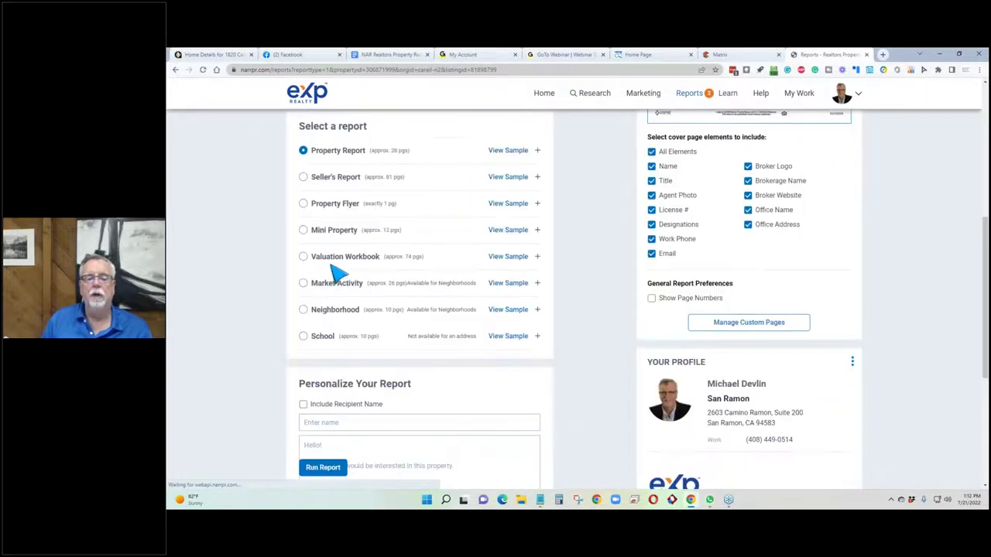
left_click(175, 71)
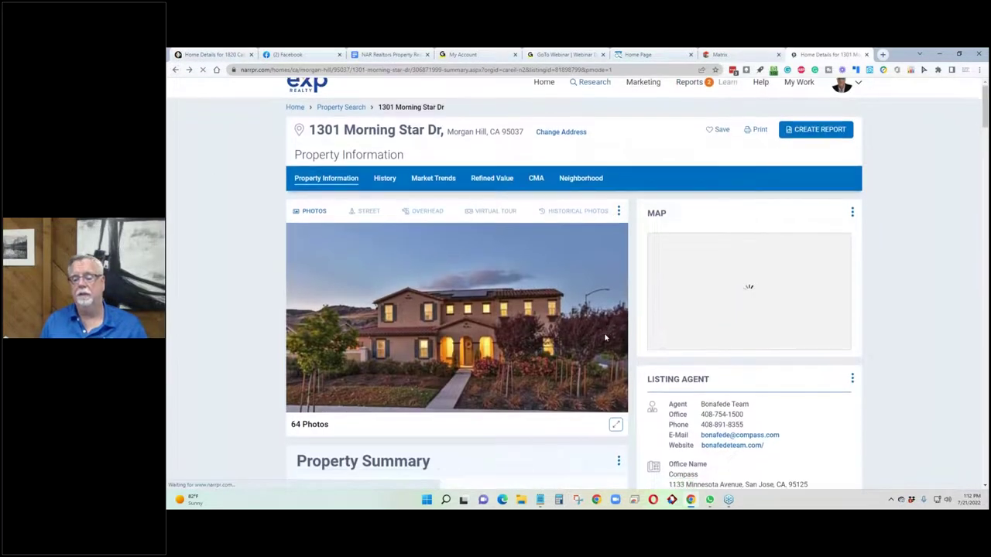
scroll(603, 341, "down", 2)
scroll(603, 342, "down", 1)
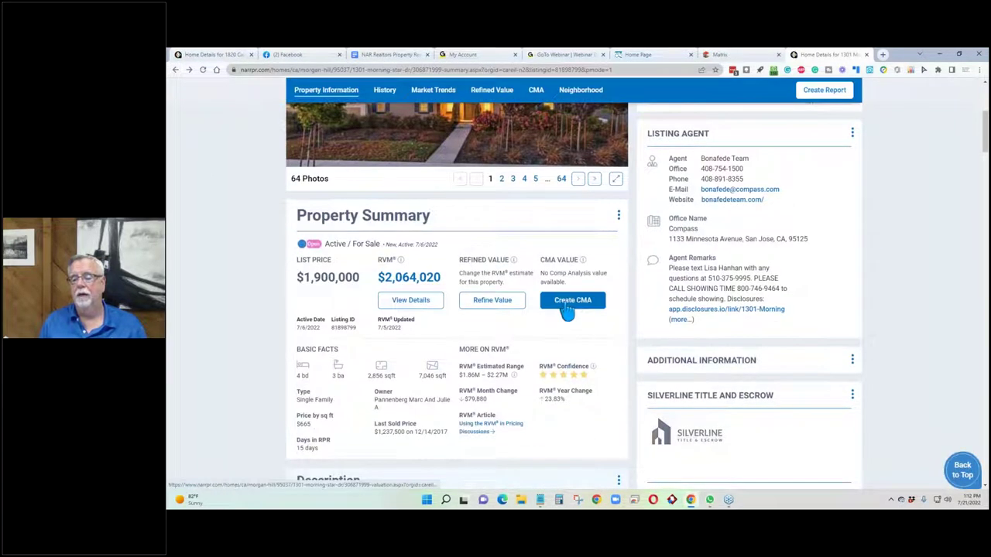
left_click(568, 302)
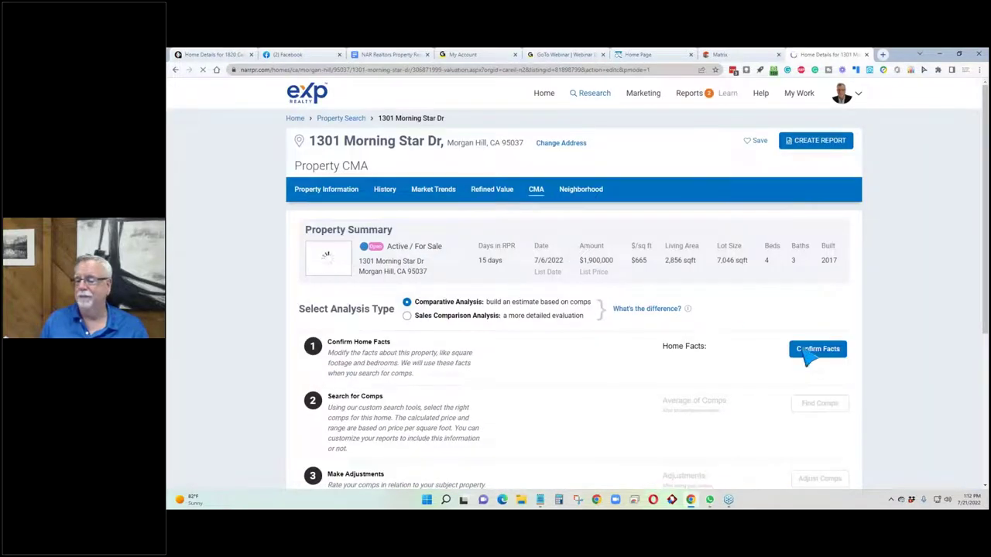
left_click(818, 355)
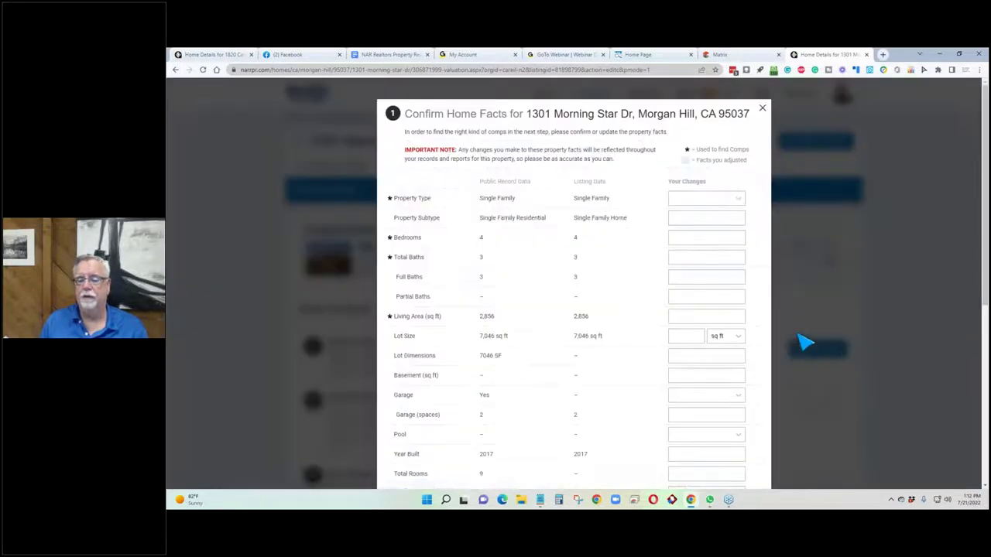
scroll(735, 348, "down", 3)
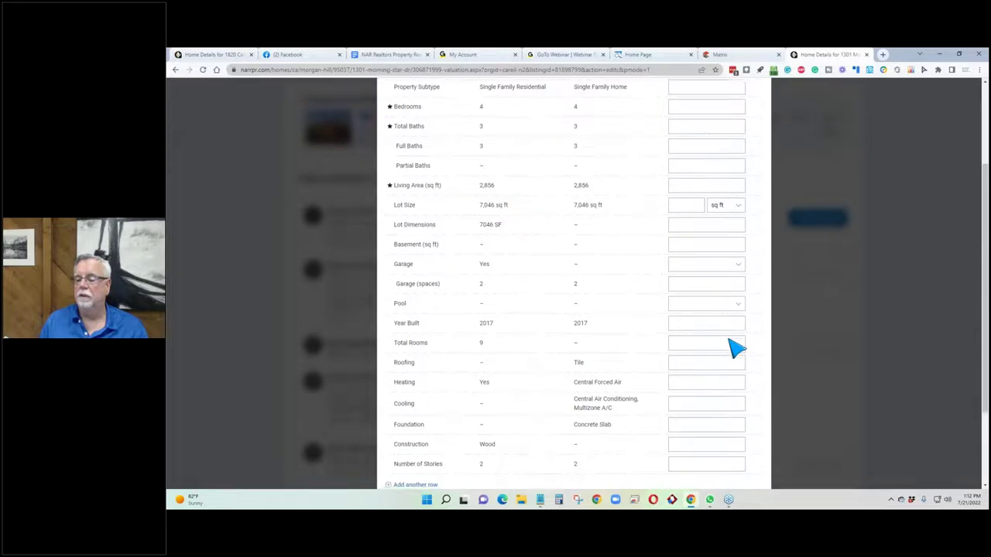
scroll(736, 347, "down", 2)
left_click(734, 439)
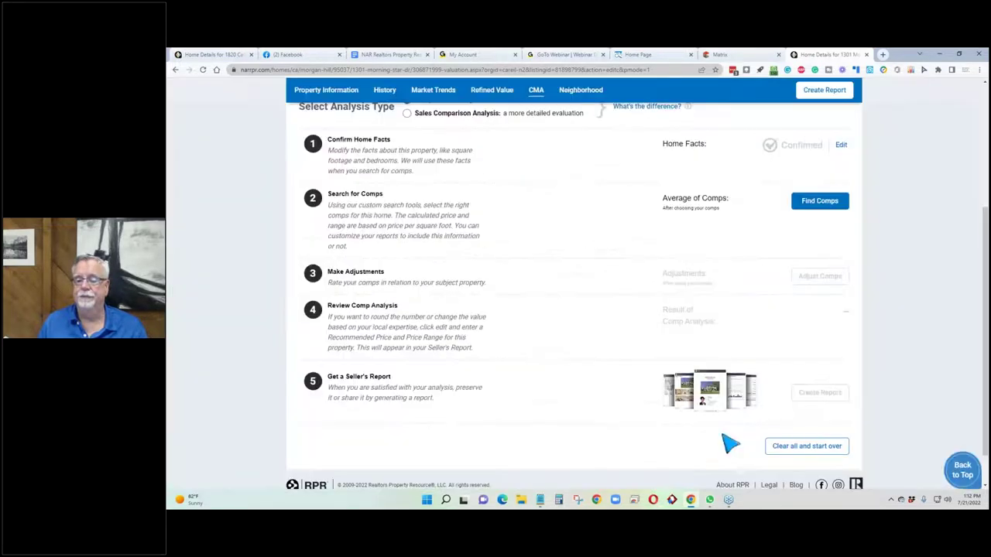
Search for comps sold within the last 3 months inside a 0.5-mile radius circle.
left_click(820, 202)
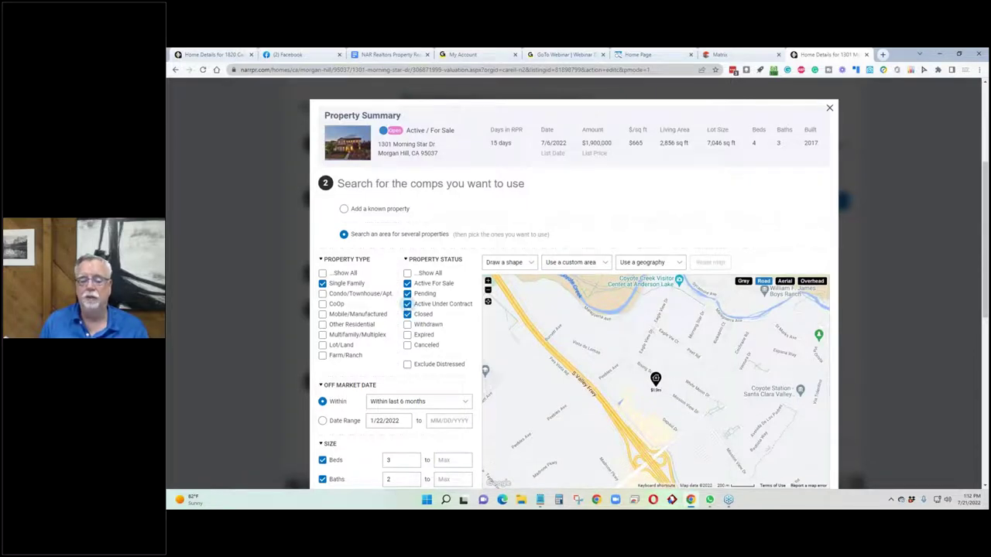
scroll(418, 325, "down", 1)
left_click(421, 317)
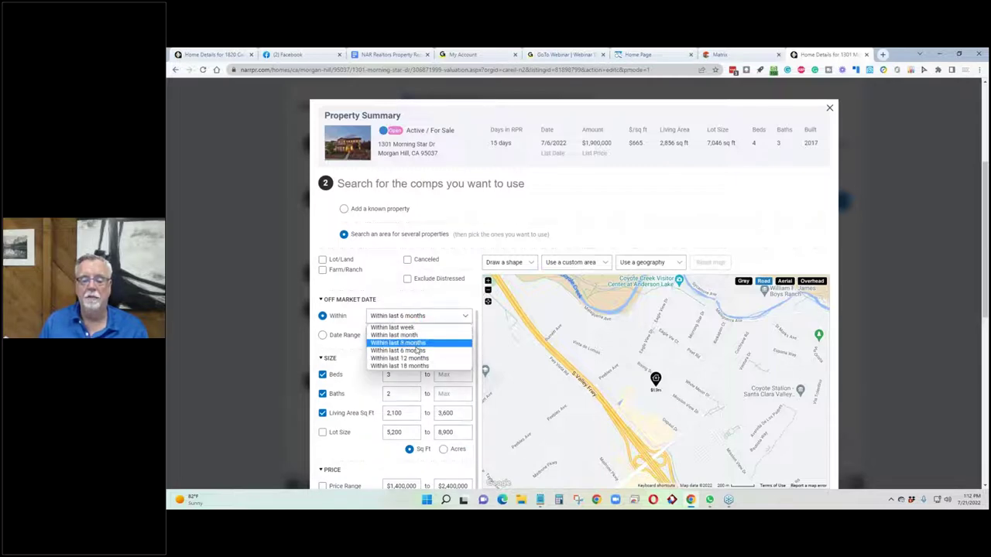
left_click(418, 343)
scroll(298, 360, "down", 1)
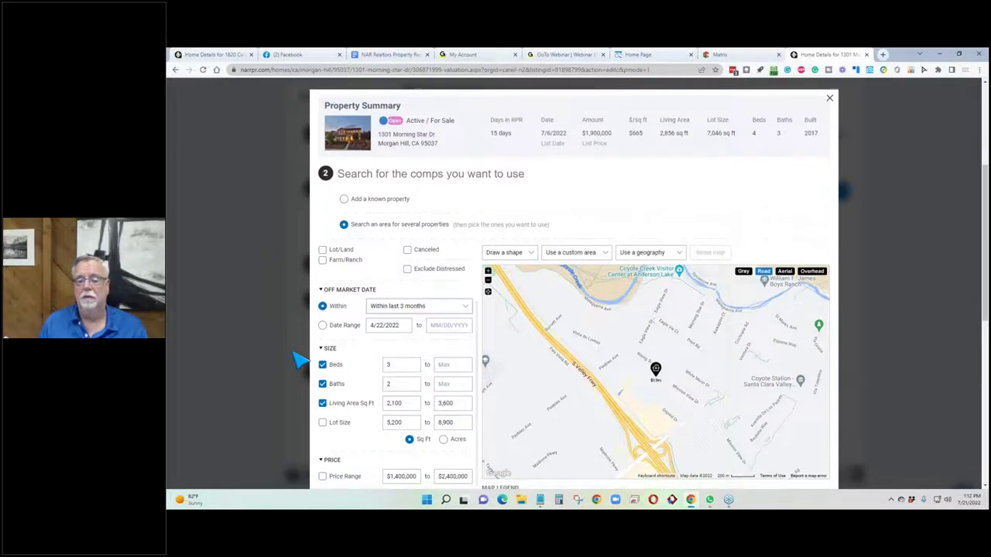
left_click(509, 220)
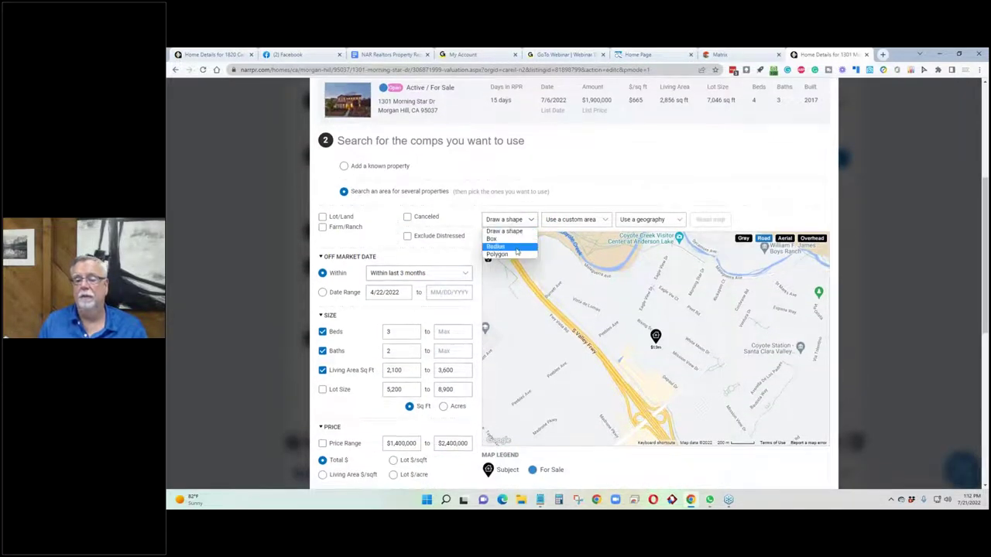
left_click(516, 248)
mouse_move(658, 348)
left_mouse_down()
mouse_move(697, 361)
mouse_move(742, 395)
left_mouse_up()
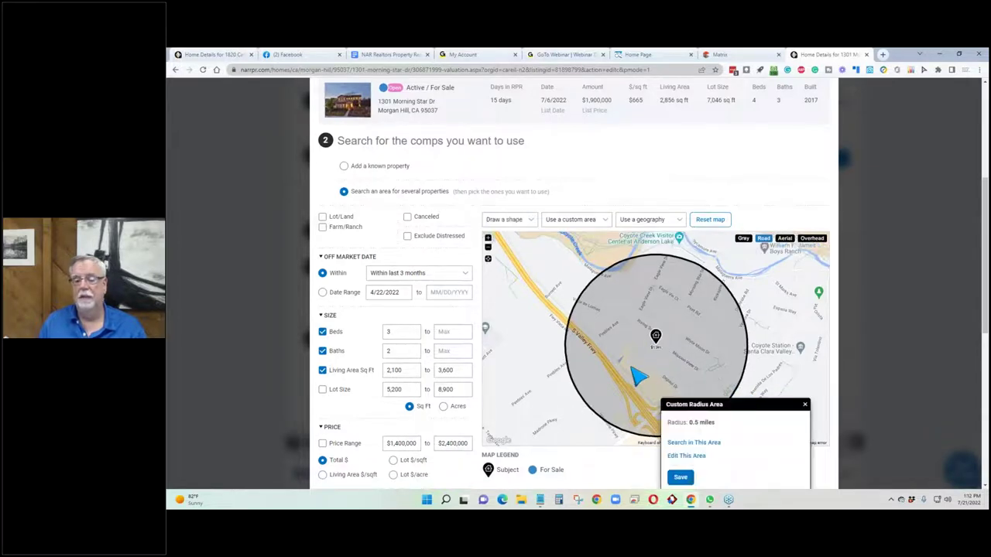
Run the comp search within the circle and browse the 9 sold and 5 for-sale results.
left_click(681, 444)
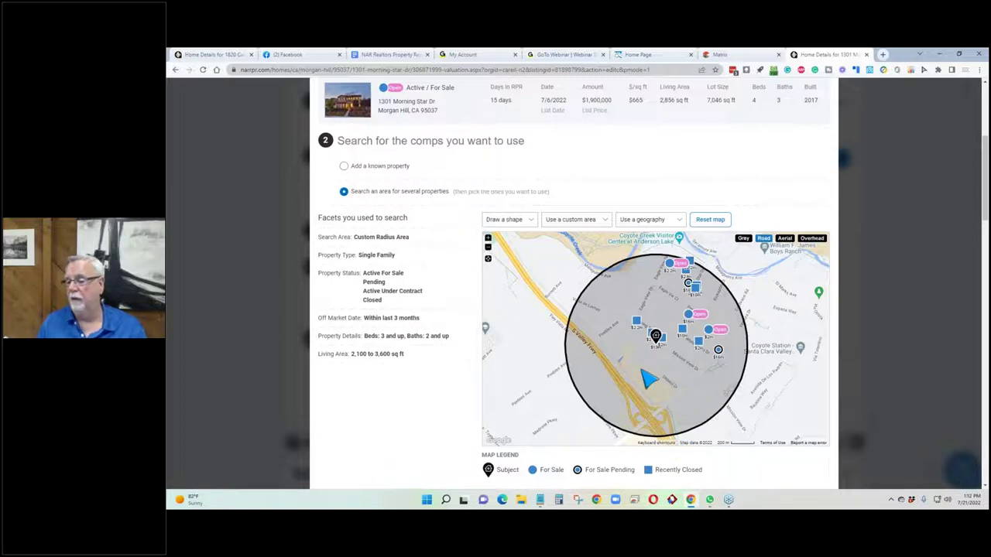
scroll(633, 323, "down", 4)
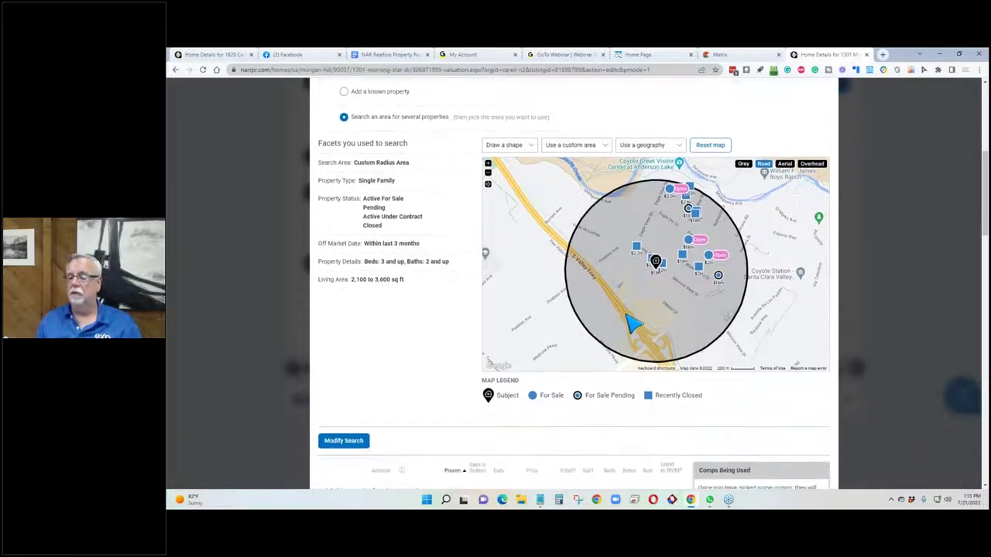
scroll(635, 322, "up", 7)
scroll(634, 323, "up", 1)
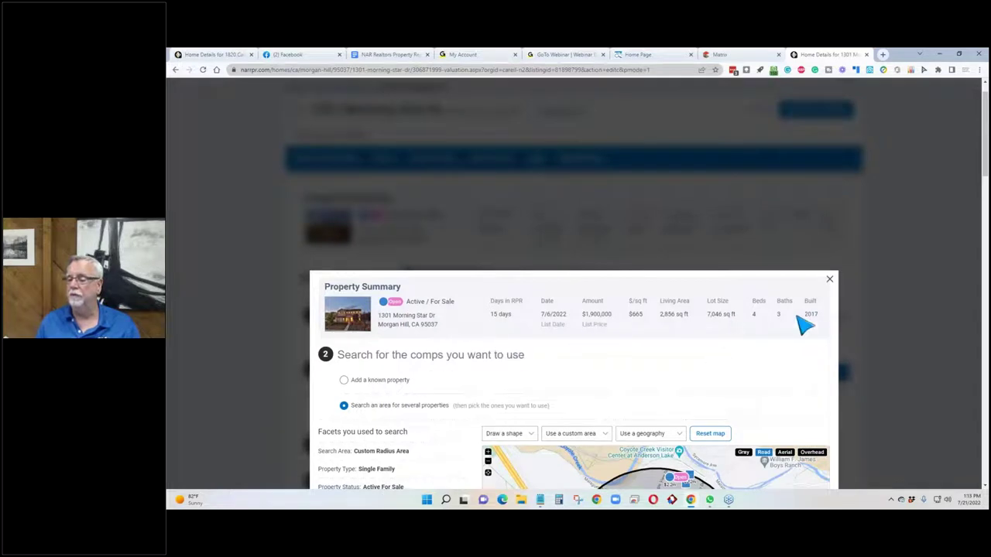
scroll(509, 332, "down", 5)
scroll(580, 352, "down", 2)
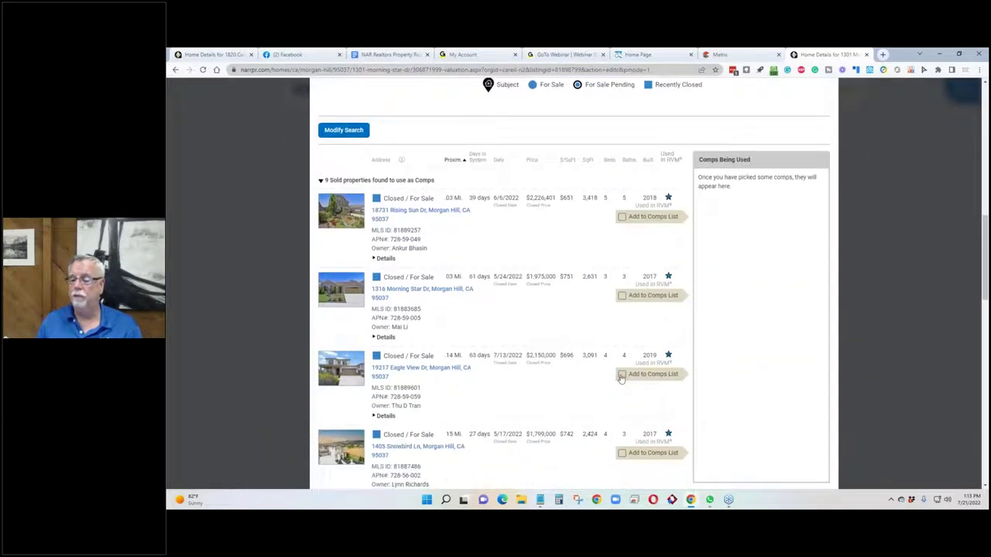
left_click(622, 376)
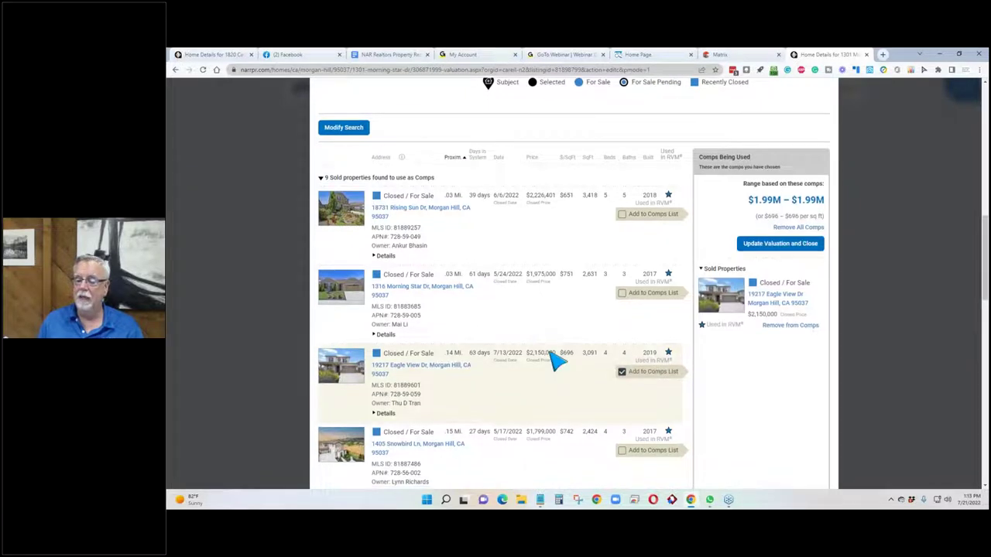
scroll(622, 332, "down", 2)
left_click(621, 326)
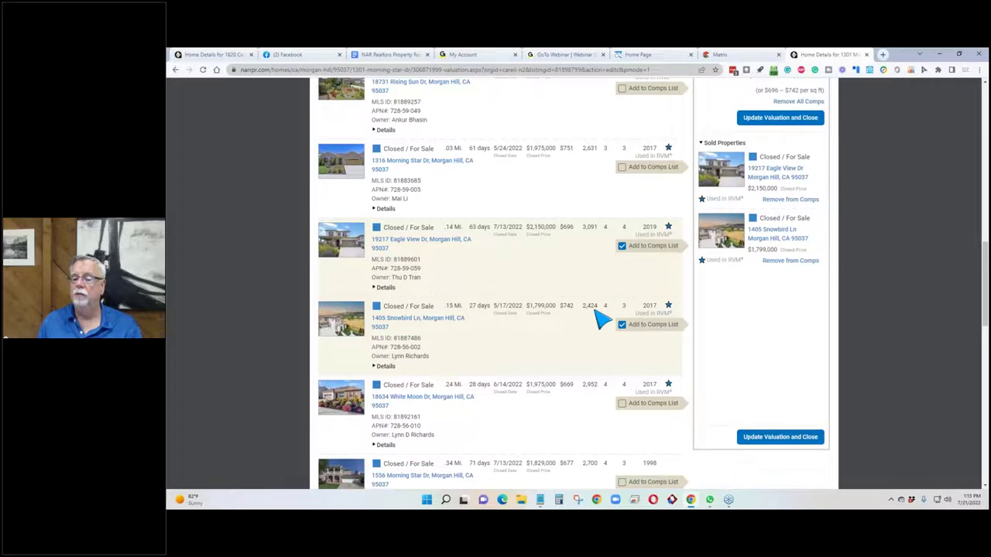
scroll(600, 318, "up", 8)
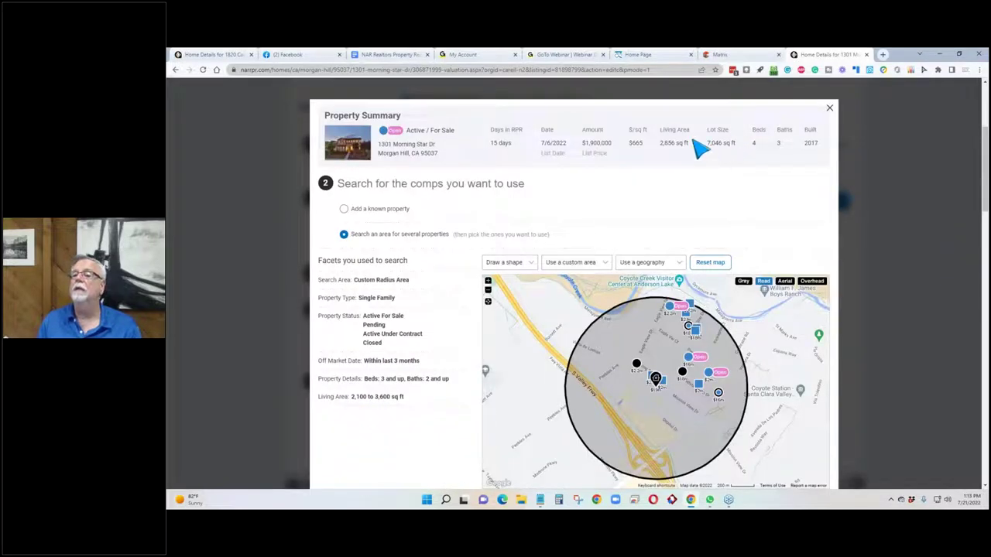
scroll(570, 258, "down", 8)
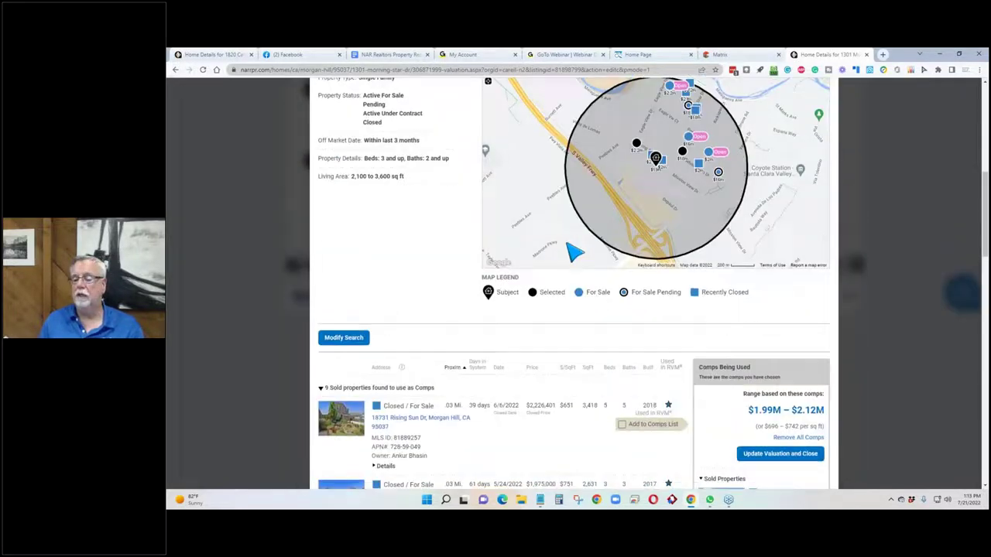
scroll(603, 333, "down", 1)
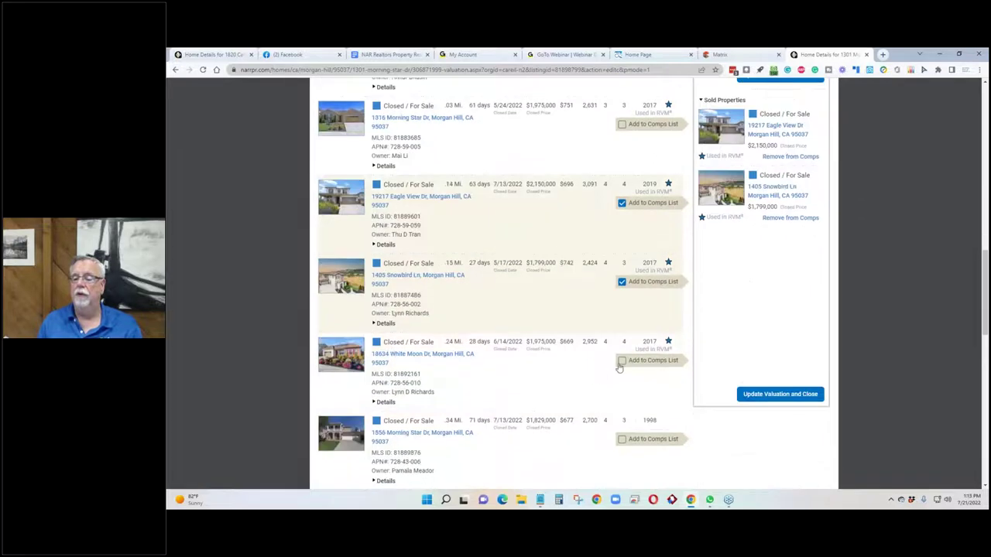
left_click(621, 362)
scroll(547, 357, "down", 1)
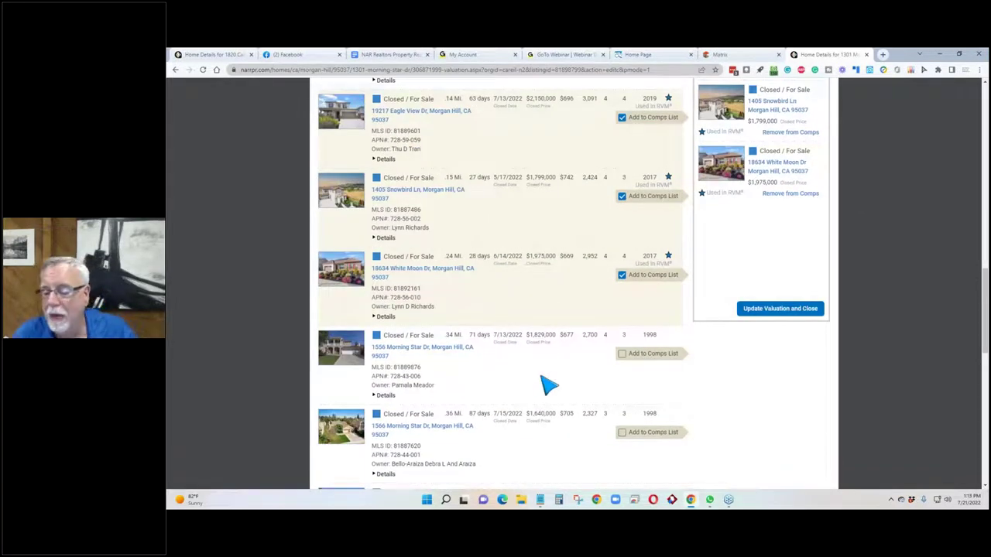
scroll(552, 368, "down", 2)
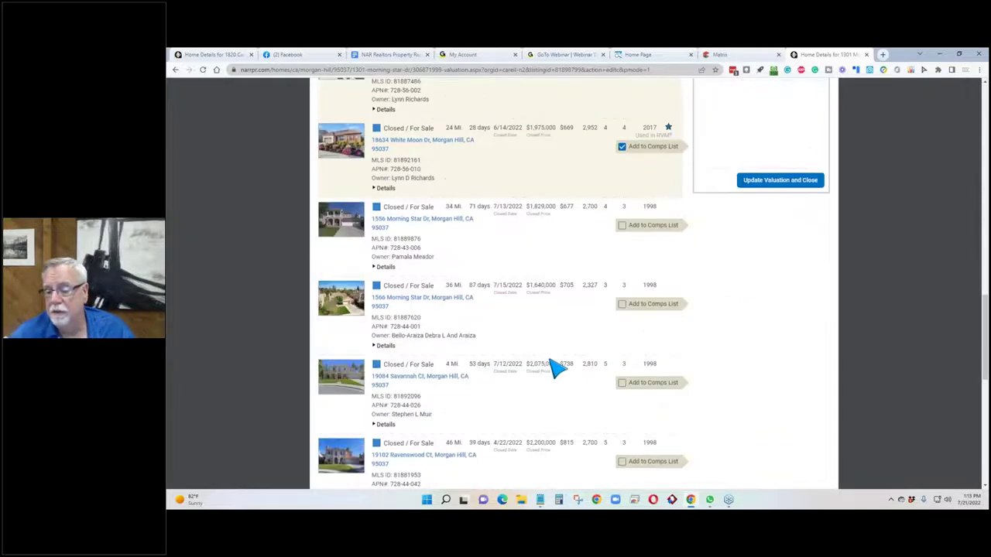
scroll(557, 364, "down", 2)
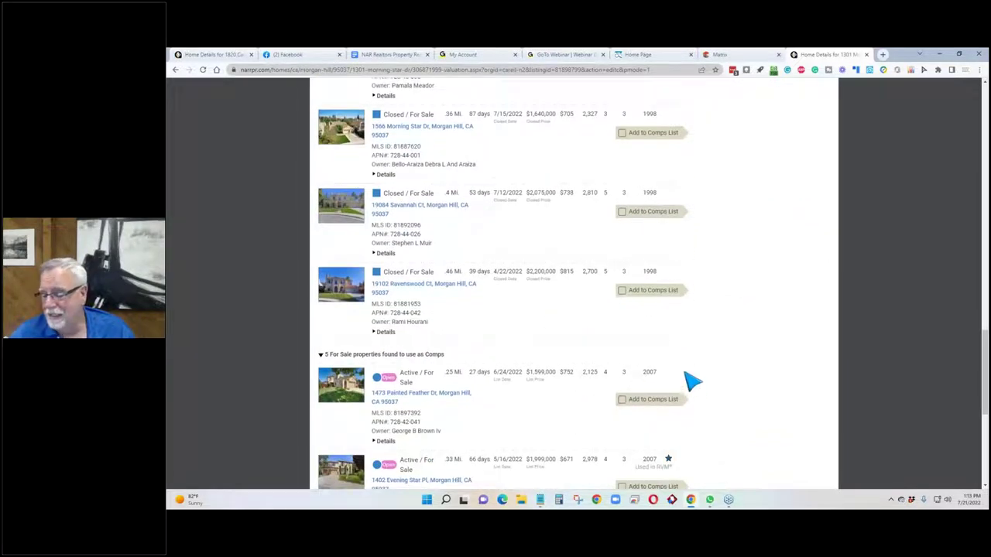
scroll(691, 381, "down", 3)
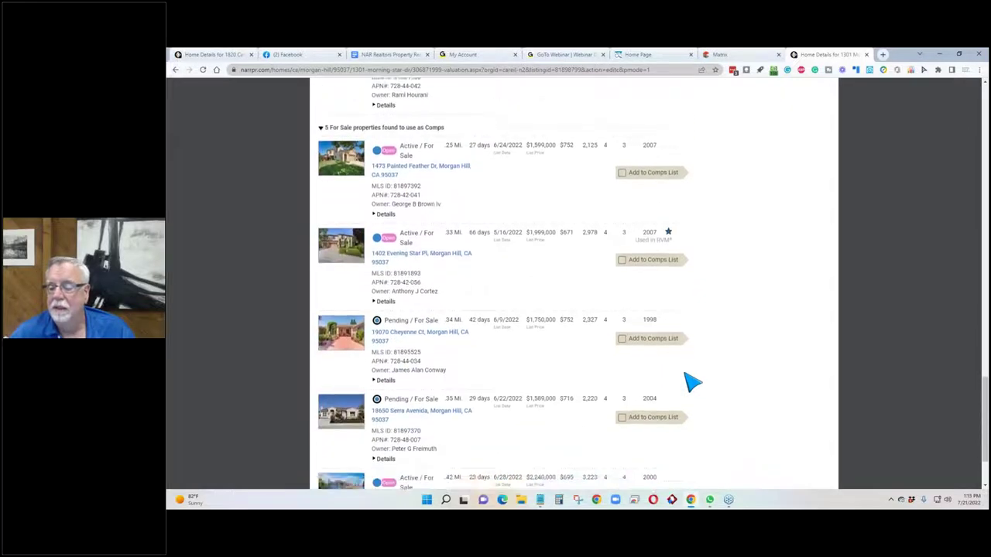
scroll(691, 380, "down", 1)
scroll(686, 378, "up", 15)
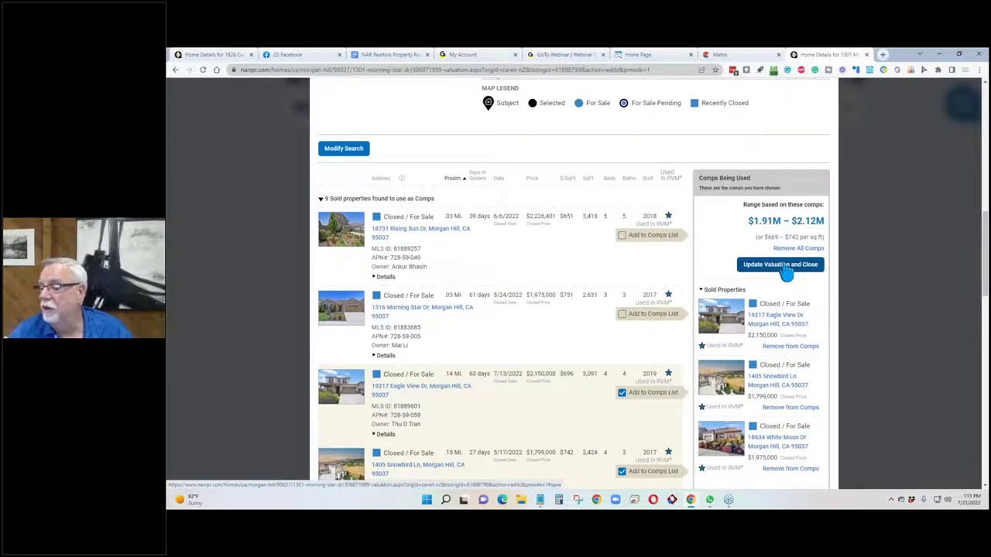
Update the valuation to the $2,005,864 comp average and begin a Property Report.
left_click(786, 266)
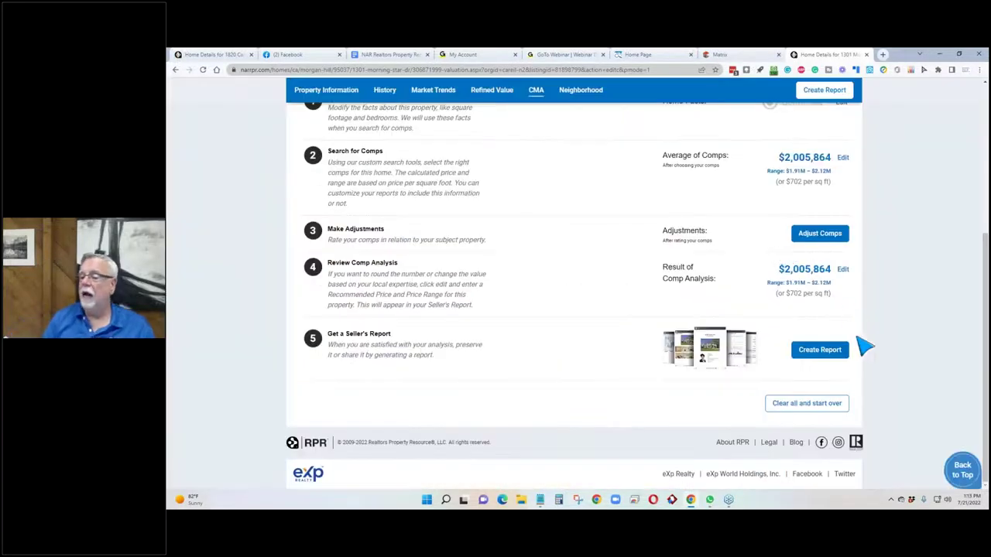
left_click(824, 355)
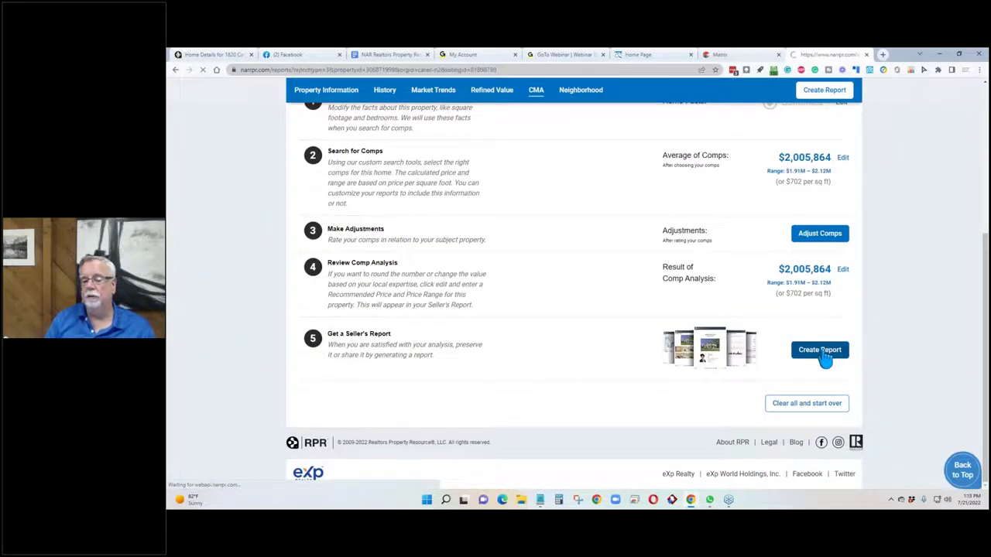
scroll(298, 263, "down", 5)
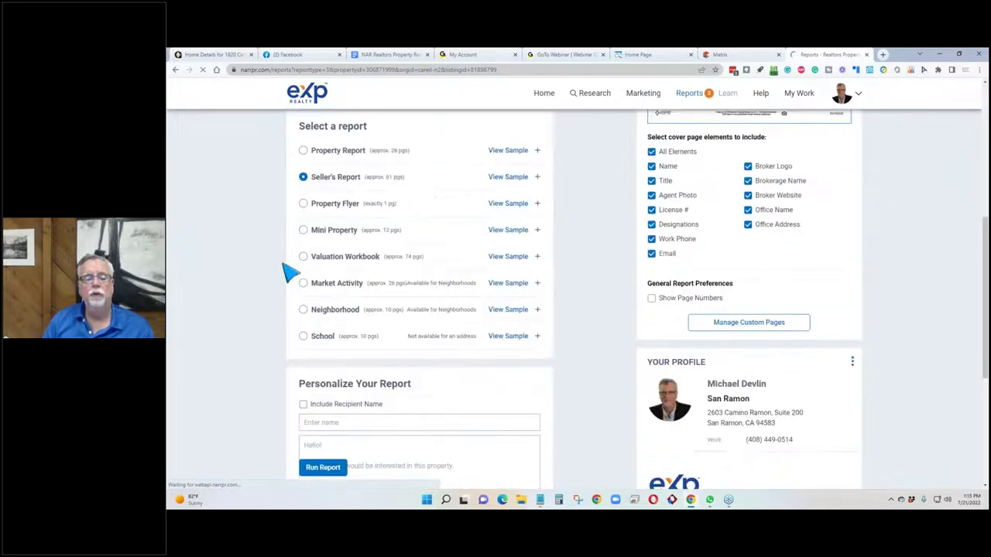
scroll(286, 216, "up", 1)
left_click(303, 194)
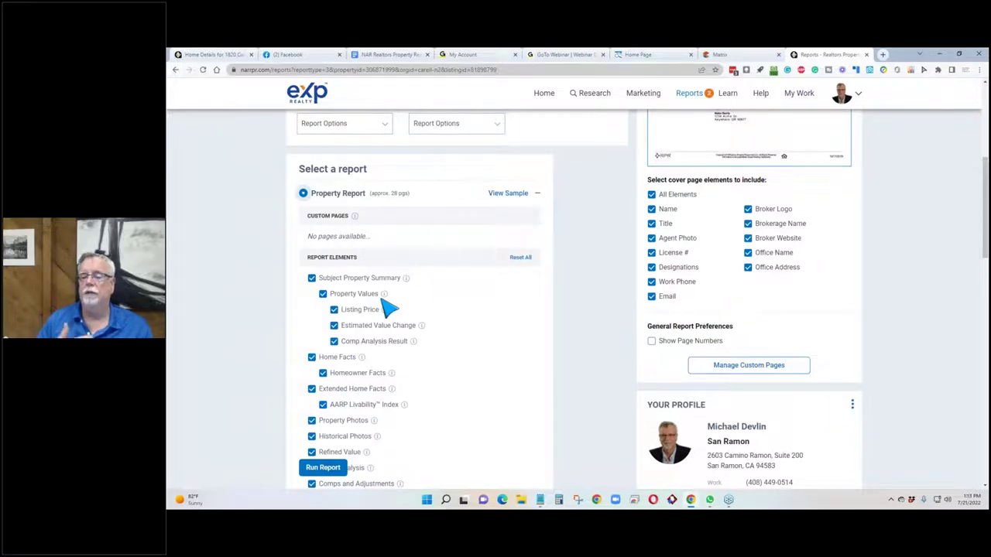
Include Property History, Sales and Financing, the four Neighborhood sections and School Summary in the report.
scroll(387, 308, "down", 3)
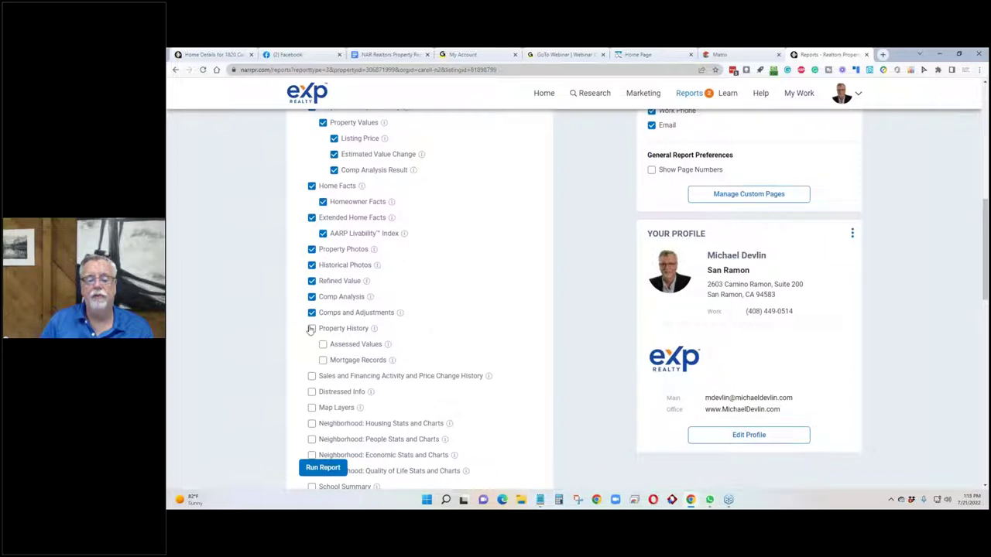
left_click(311, 329)
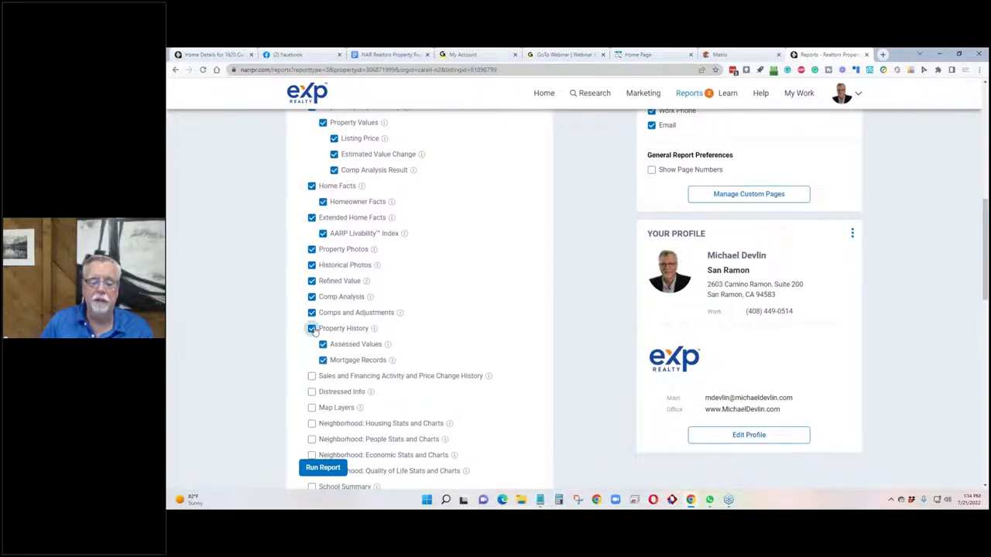
left_click(311, 376)
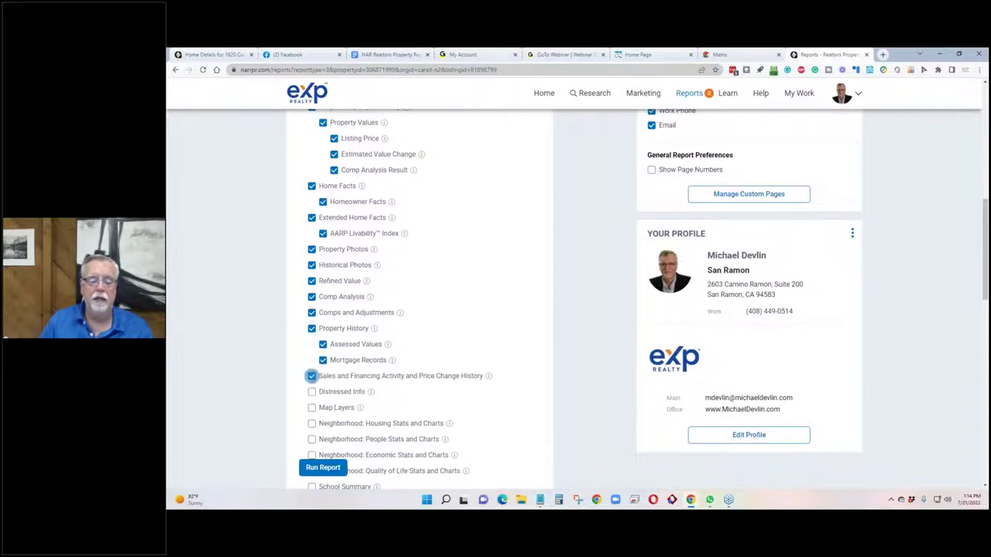
scroll(310, 379, "down", 2)
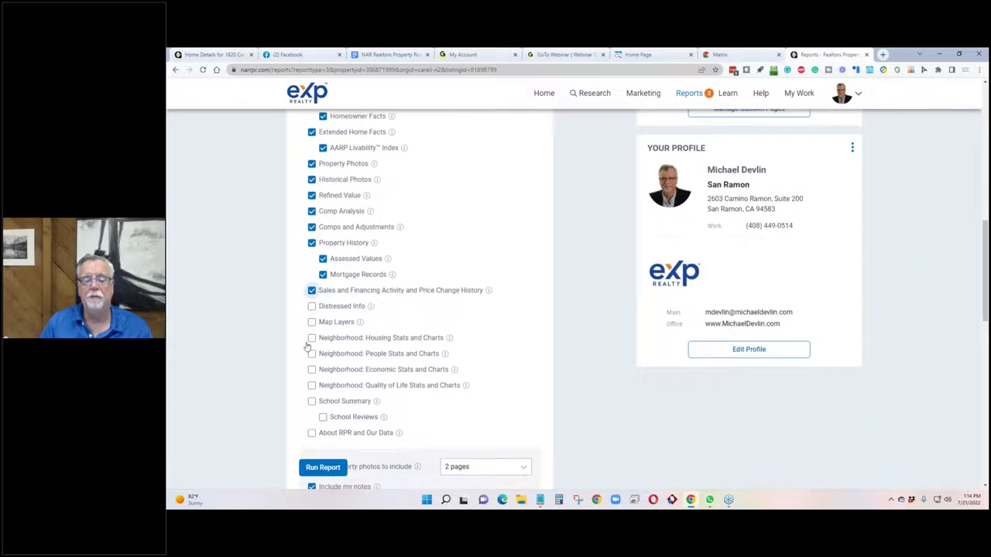
left_click(311, 340)
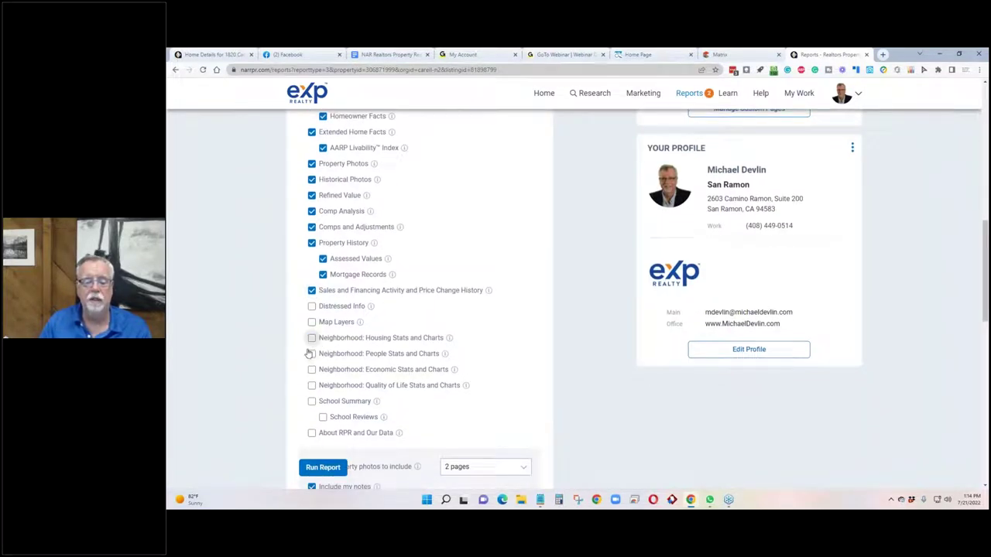
left_click(312, 356)
left_click(312, 371)
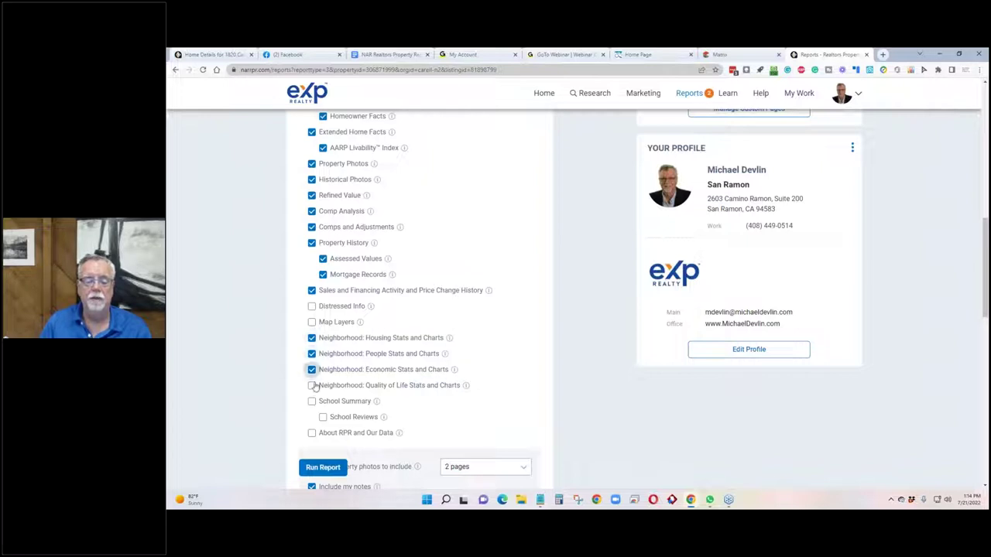
left_click(312, 387)
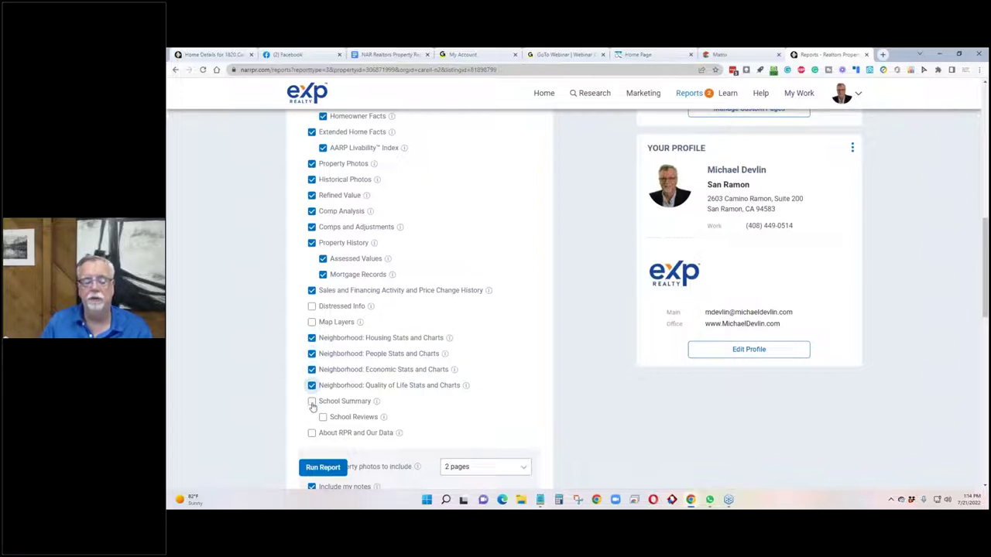
left_click(312, 402)
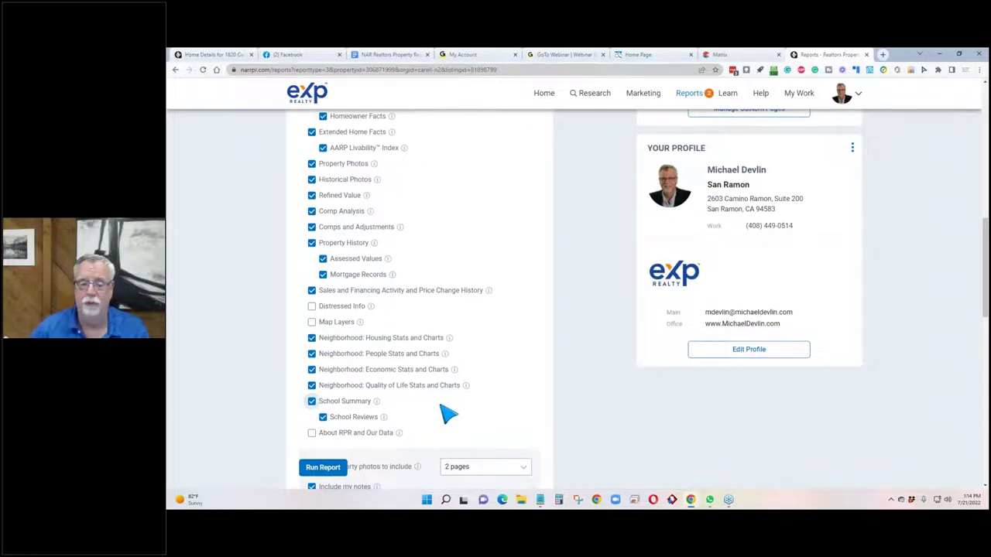
left_click_drag(311, 323, 356, 323)
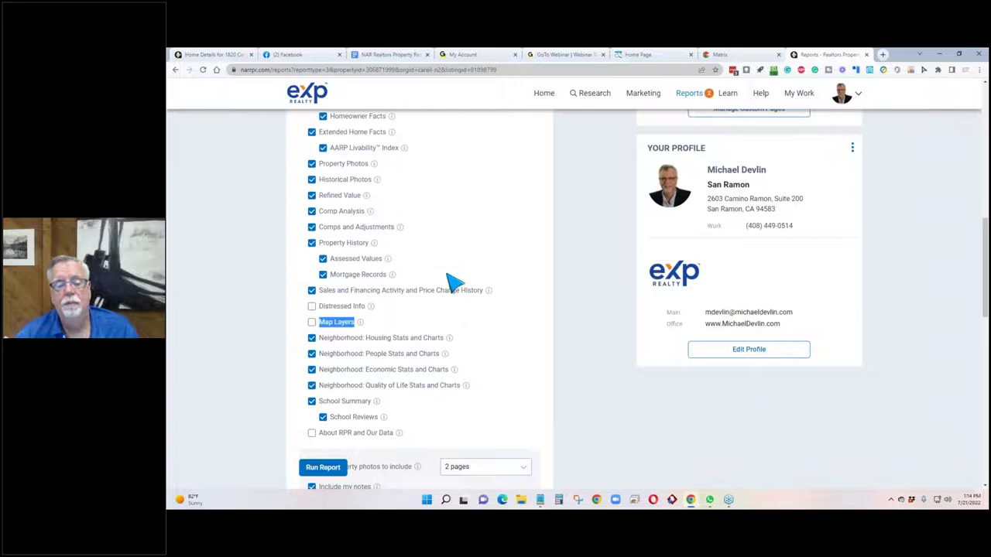
Suppress the estimated value for comps and the subject's refined value.
scroll(277, 286, "up", 2)
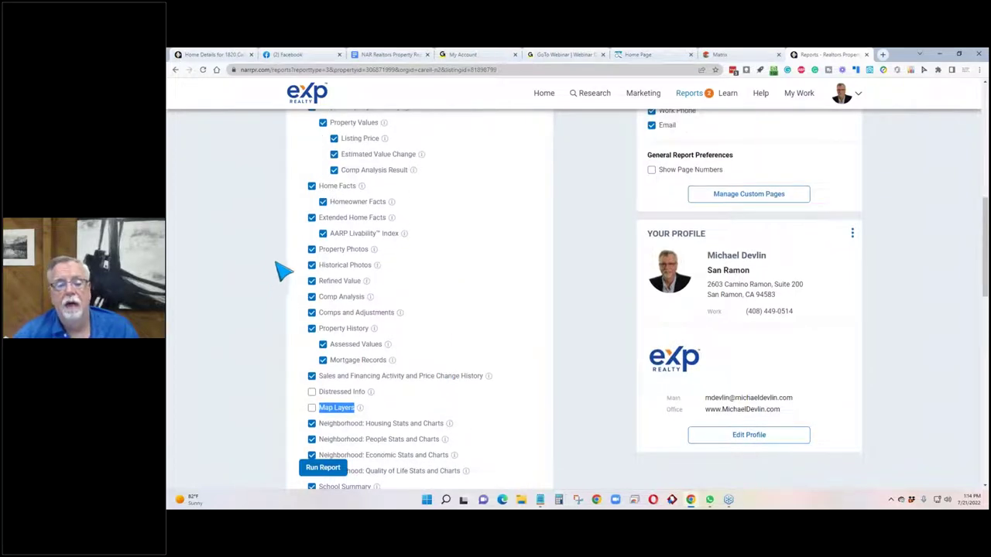
scroll(482, 228, "down", 4)
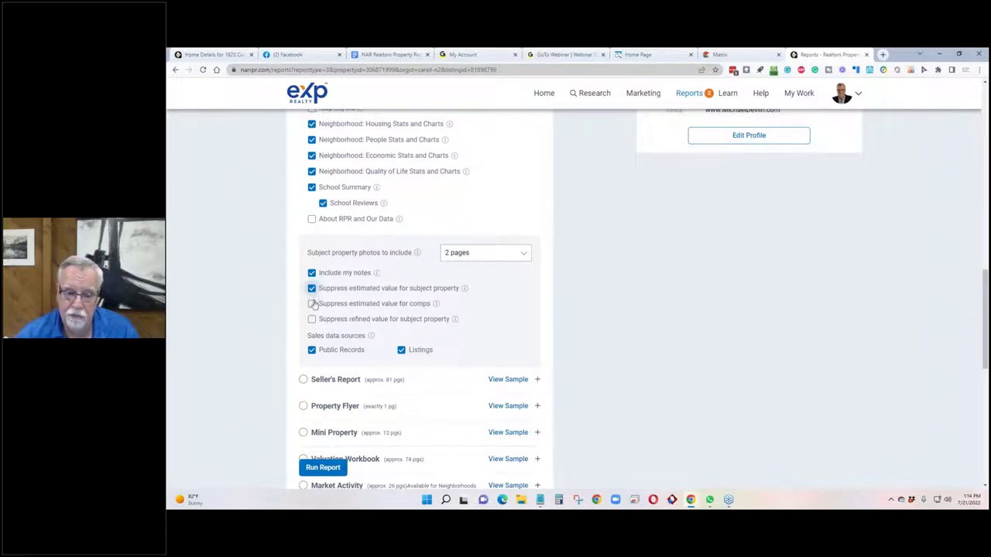
left_click(312, 304)
left_click(312, 320)
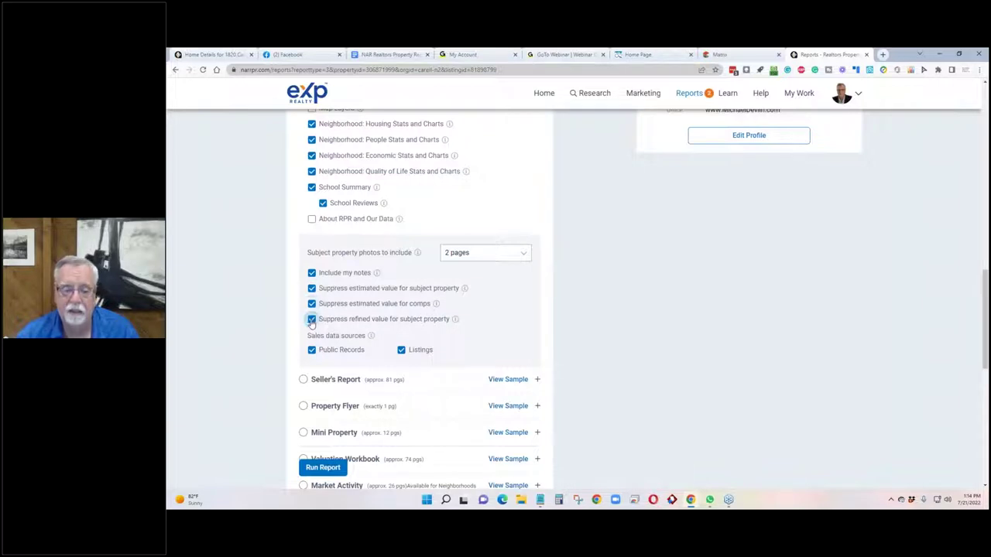
scroll(282, 329, "down", 3)
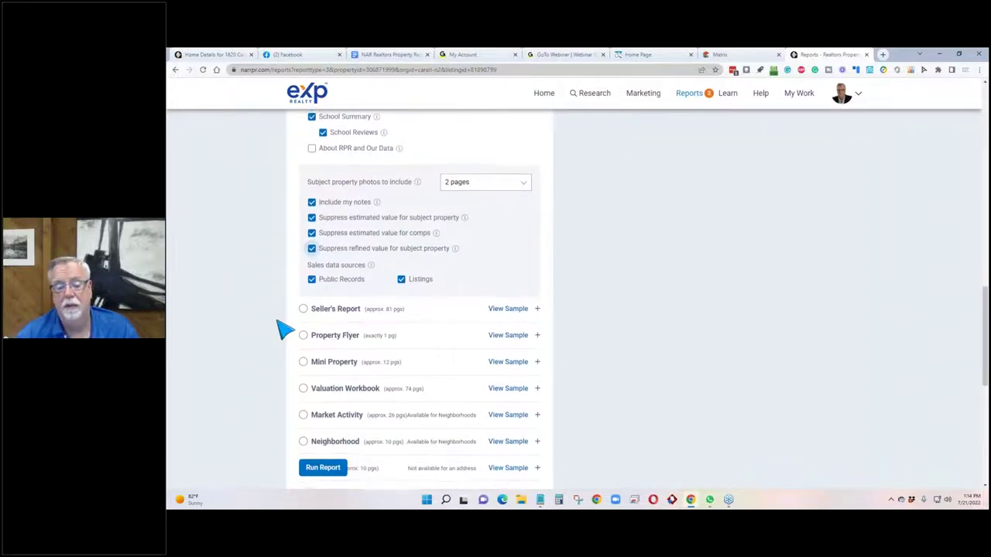
Scroll the Reports page down to Personalize Your Report and Delivery Method, just above Run Report.
scroll(283, 329, "up", 5)
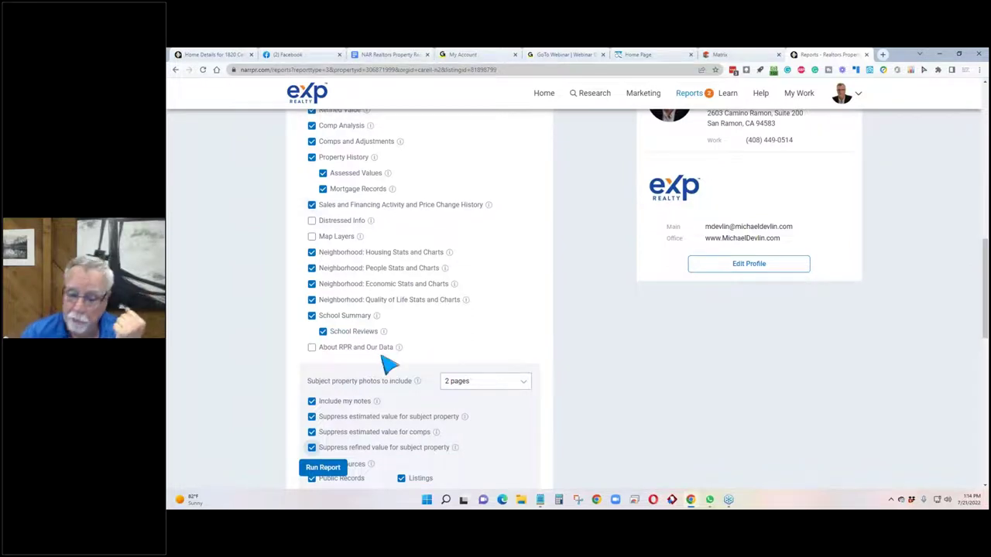
scroll(387, 352, "down", 2)
scroll(387, 349, "down", 1)
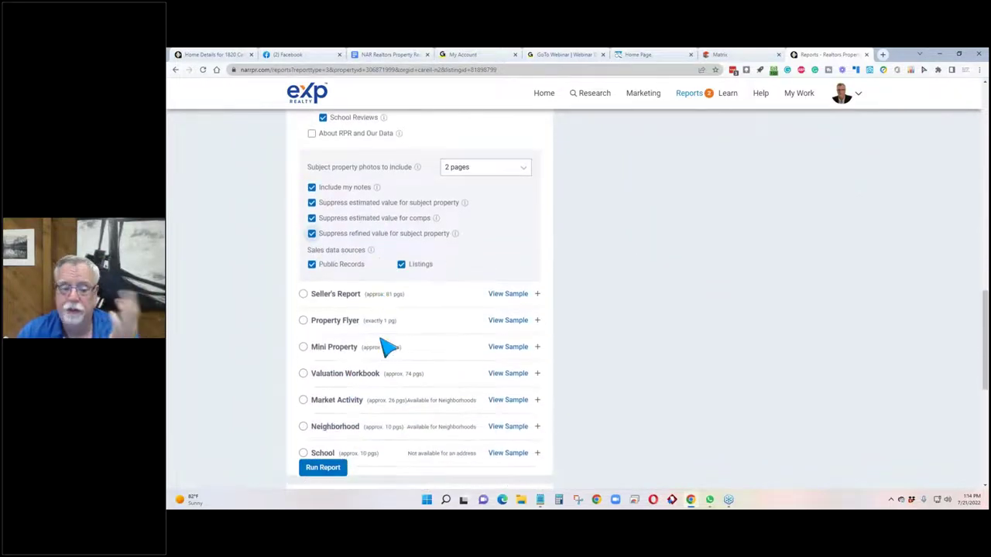
scroll(387, 349, "down", 1)
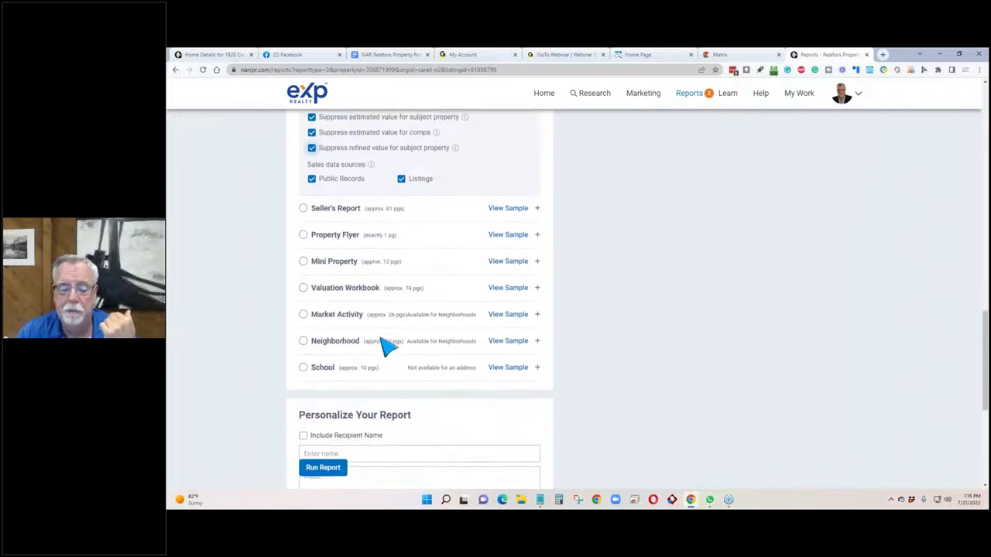
scroll(387, 347, "up", 1)
scroll(387, 344, "down", 3)
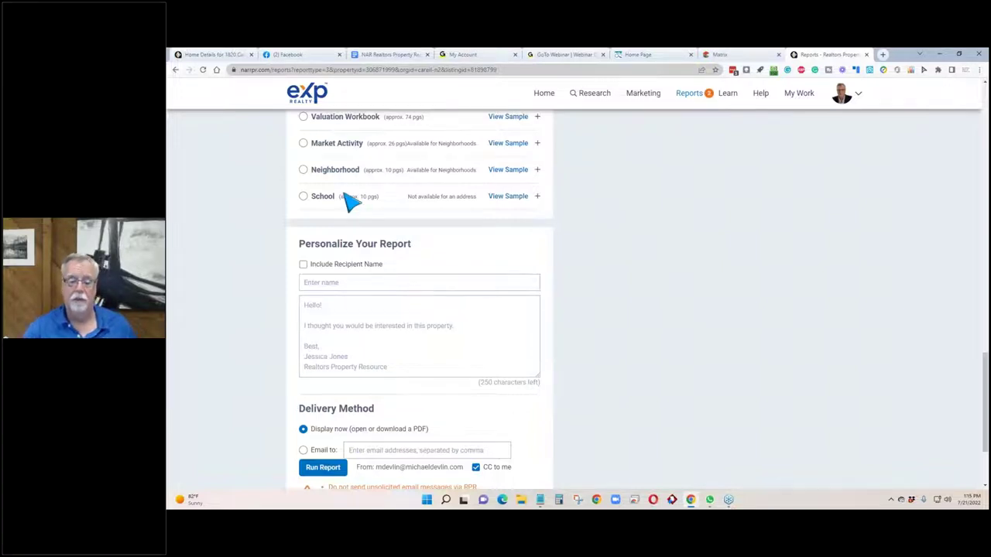
scroll(250, 288, "down", 2)
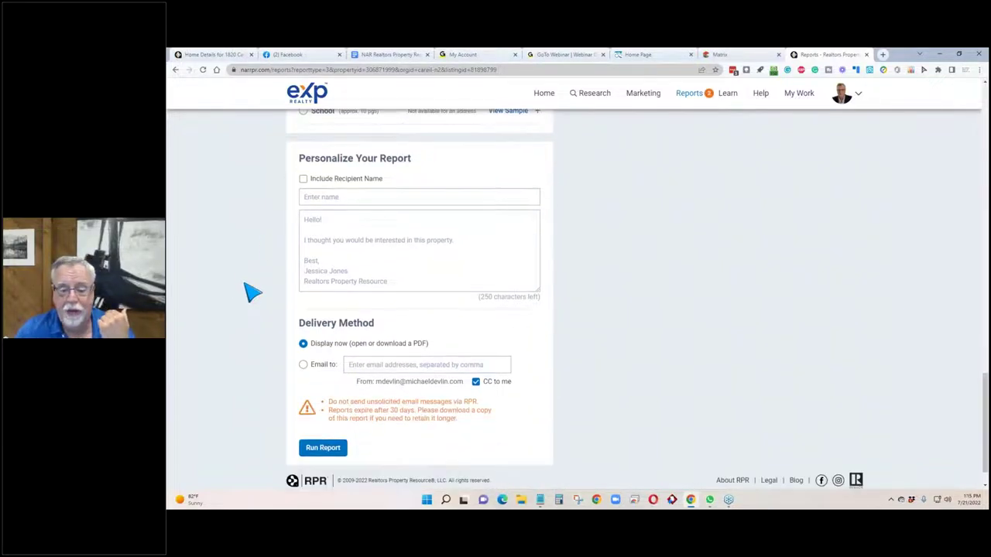
left_click(325, 451)
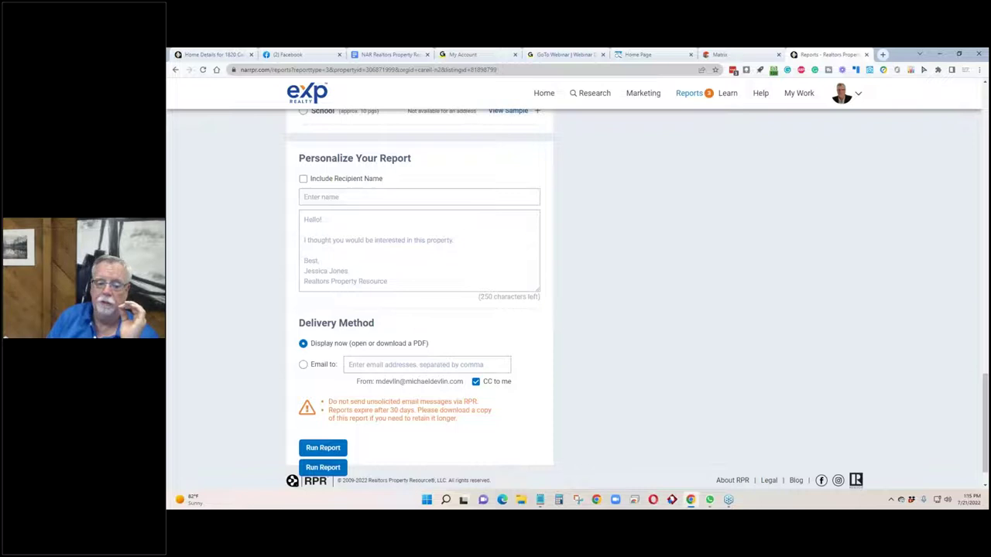
left_click(303, 364)
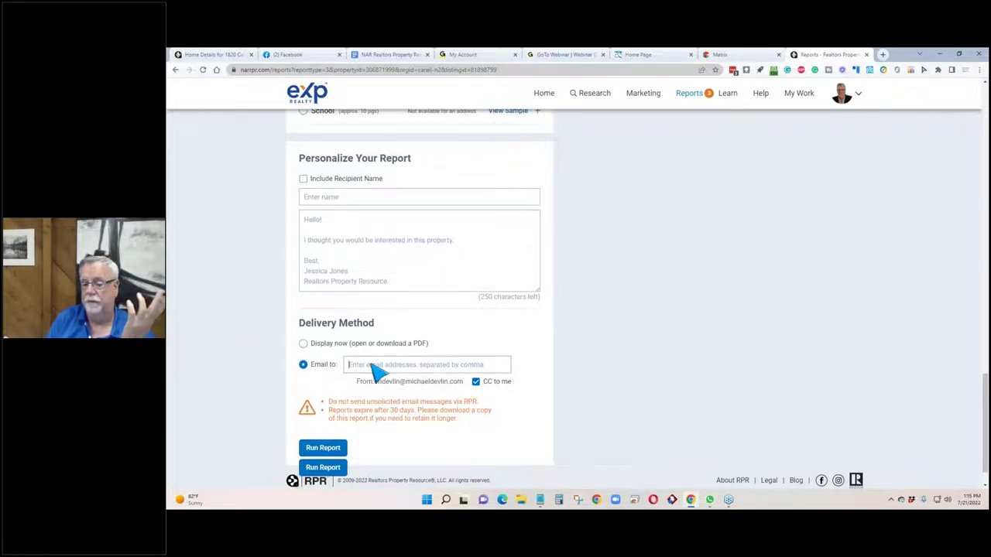
scroll(377, 372, "down", 1)
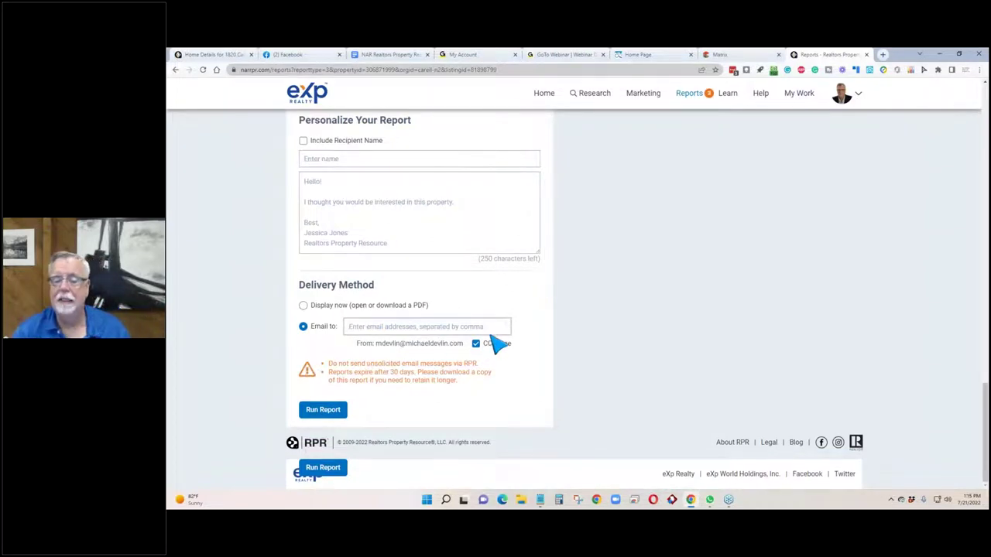
scroll(497, 343, "up", 3)
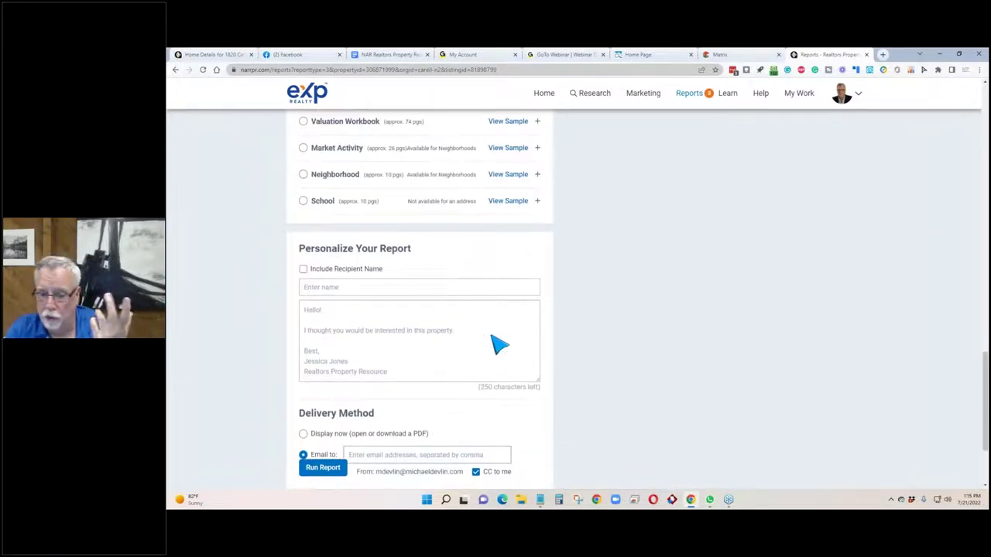
scroll(498, 344, "up", 13)
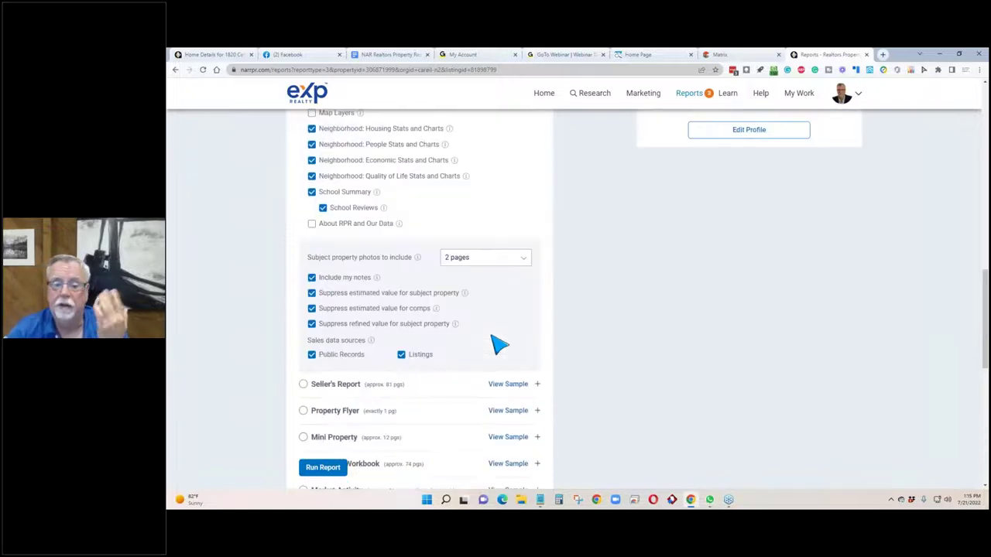
scroll(498, 343, "up", 5)
scroll(498, 344, "down", 1)
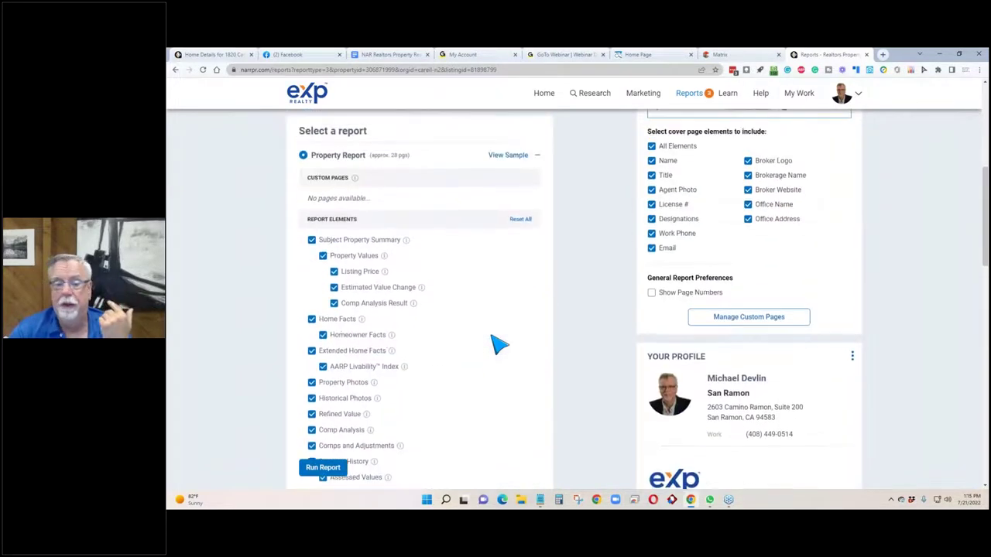
Look through the report options until the success dialog offers Download Report.
scroll(498, 343, "up", 6)
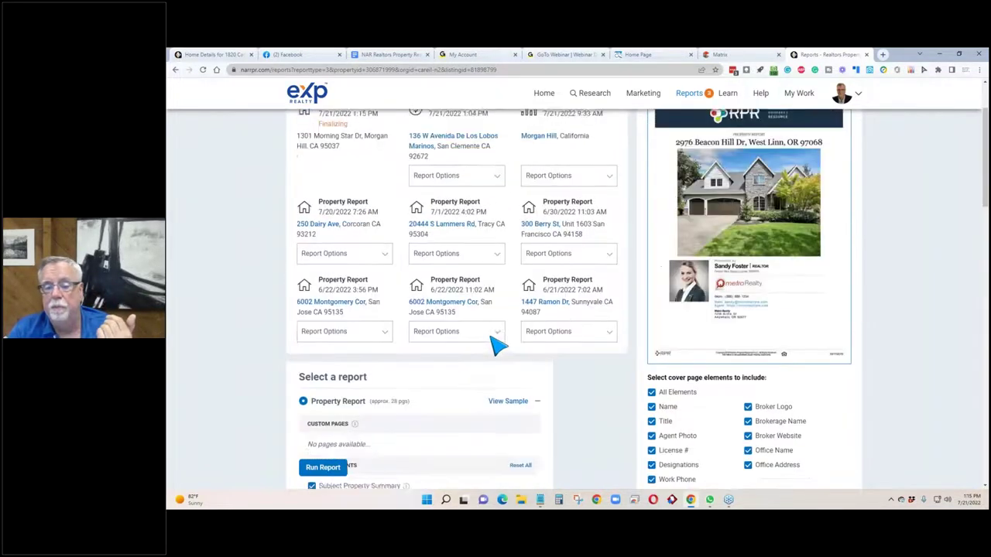
scroll(498, 344, "up", 2)
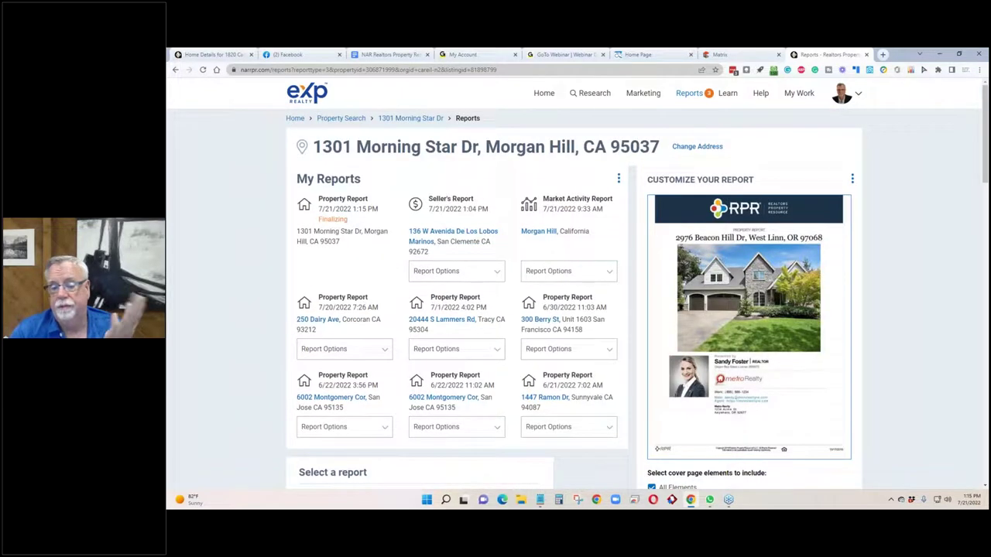
scroll(498, 344, "down", 15)
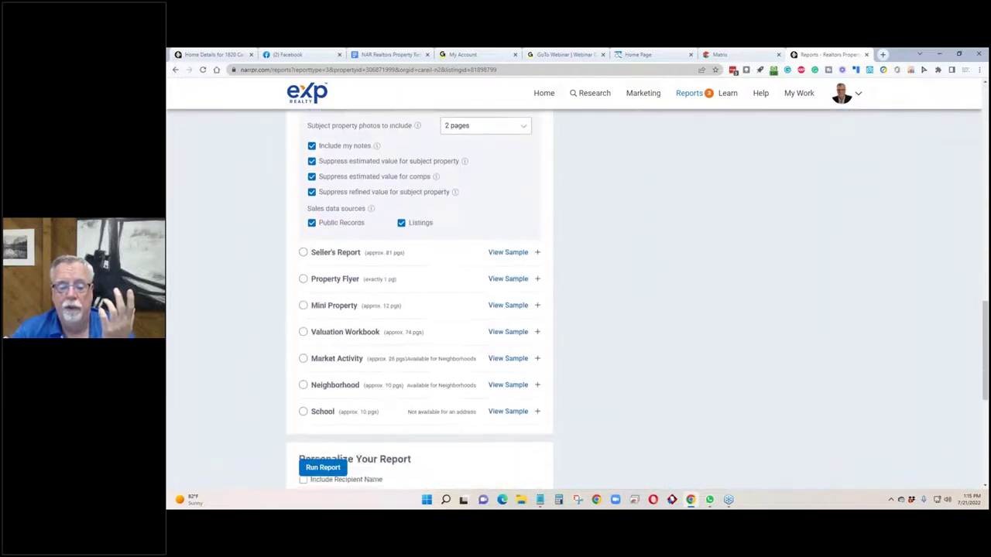
scroll(420, 327, "down", 2)
scroll(411, 338, "down", 2)
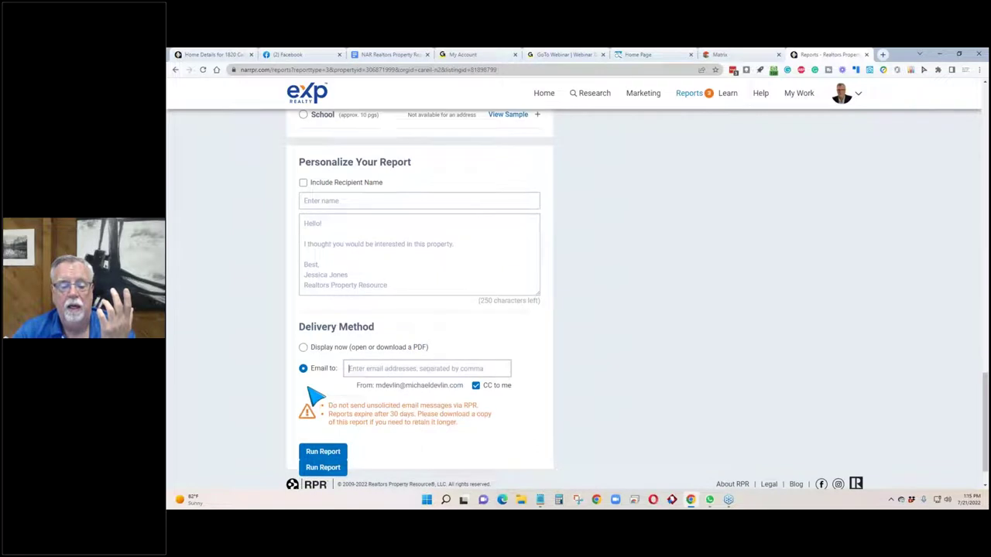
scroll(309, 395, "down", 1)
left_click_drag(517, 345, 479, 350)
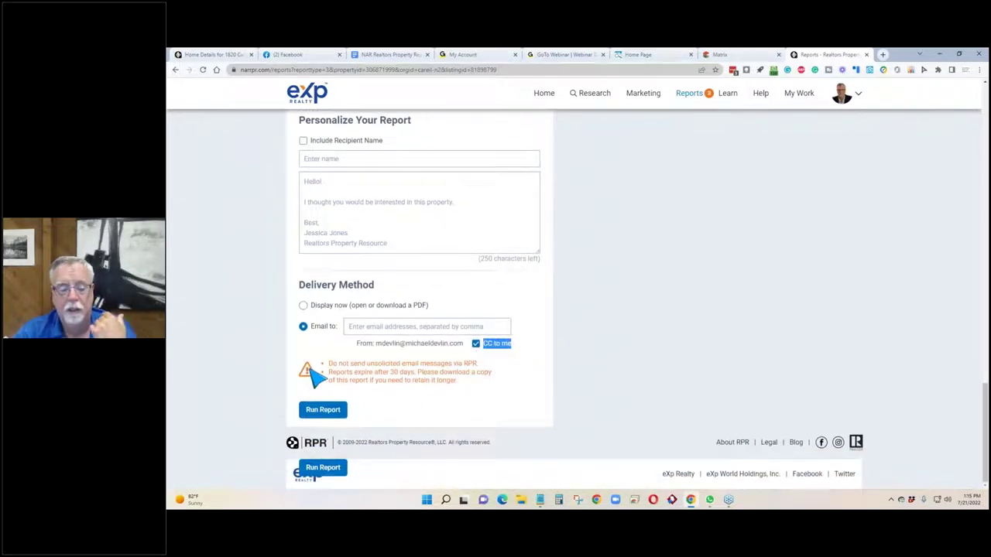
scroll(316, 375, "up", 15)
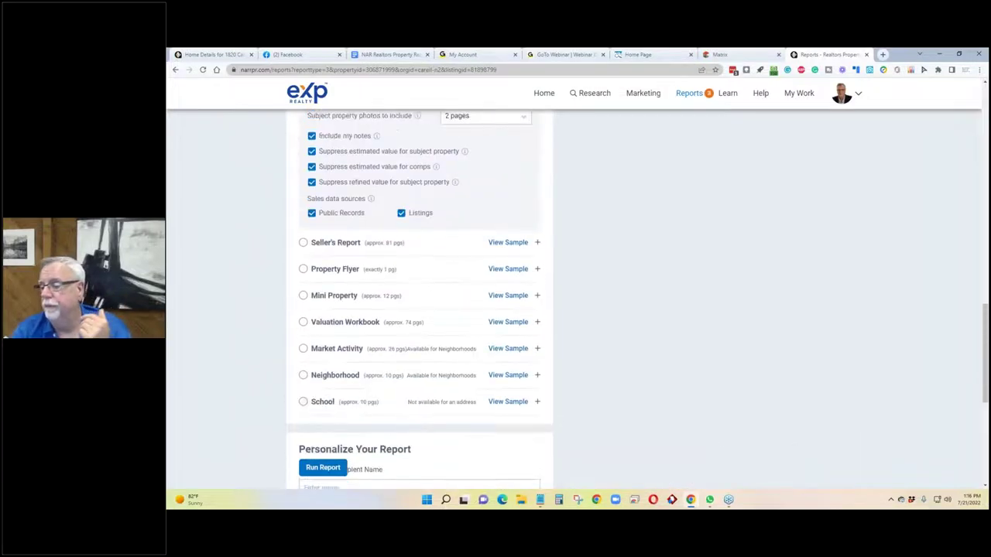
scroll(313, 373, "up", 5)
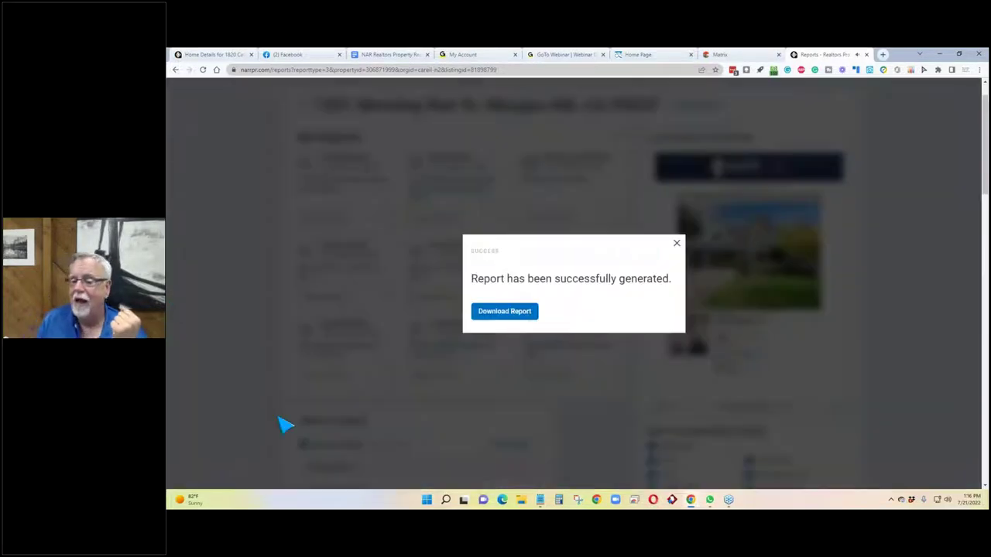
Download the 28-page report PDF and scroll to its $2,005,864 Comparative Analysis page.
left_click(488, 316)
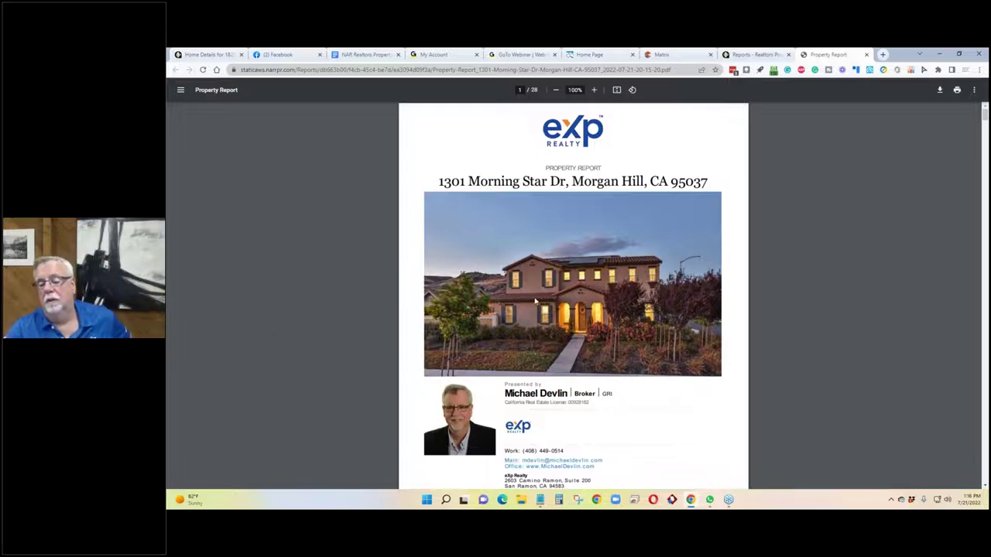
scroll(535, 302, "down", 3)
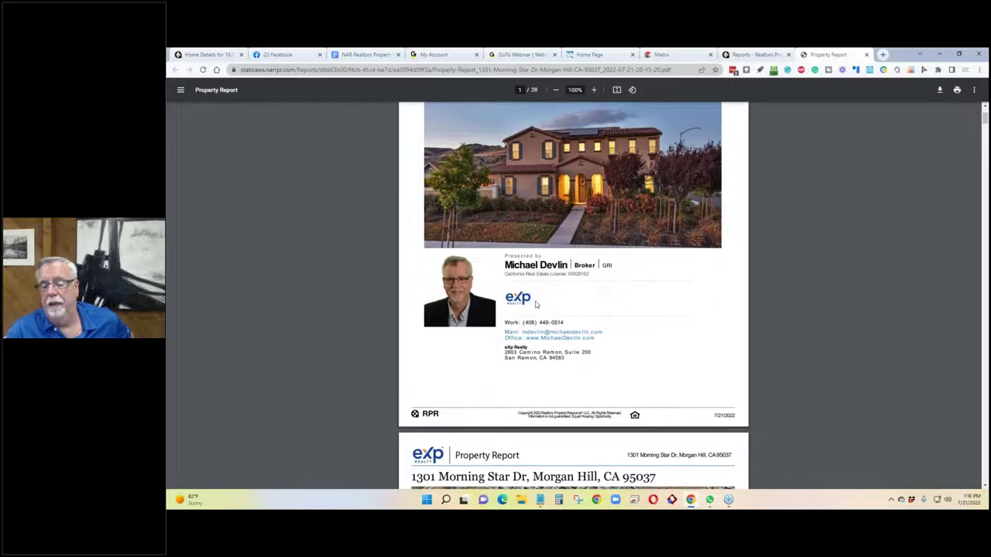
scroll(535, 304, "down", 8)
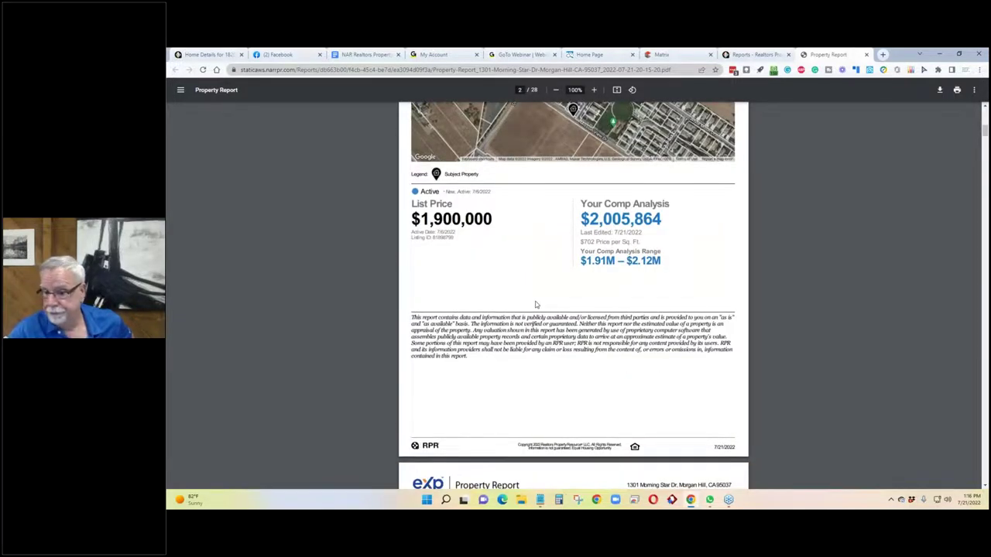
scroll(535, 304, "down", 15)
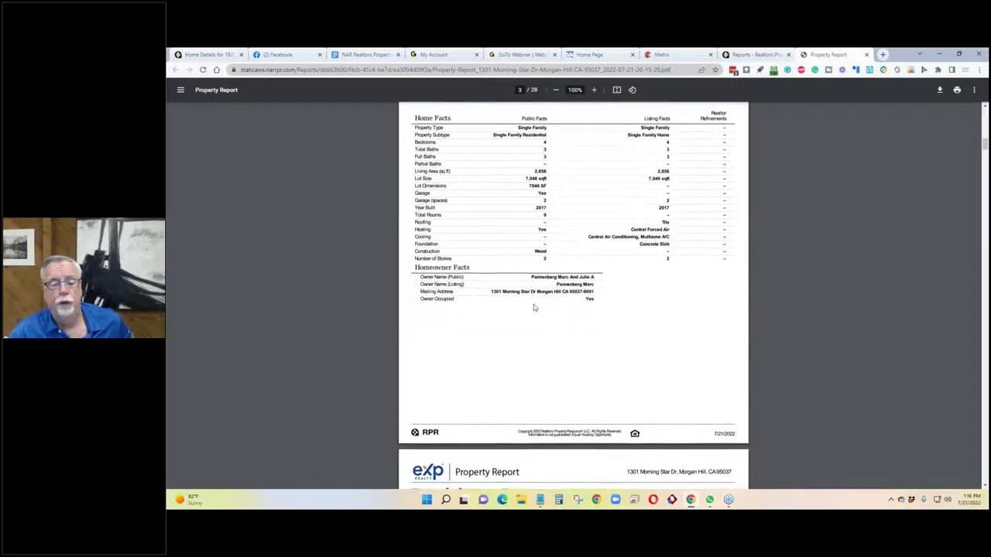
scroll(534, 308, "down", 12)
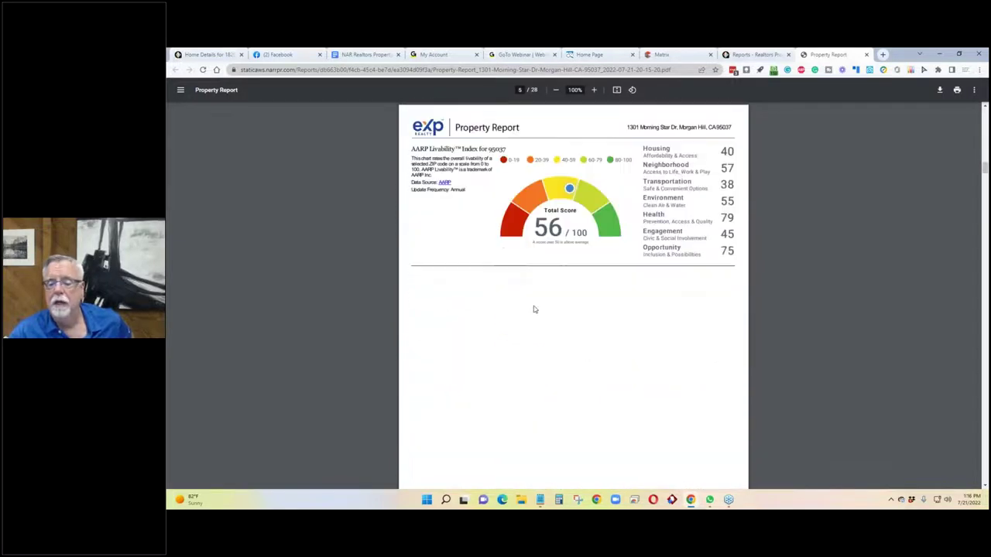
scroll(534, 310, "up", 4)
scroll(533, 310, "down", 14)
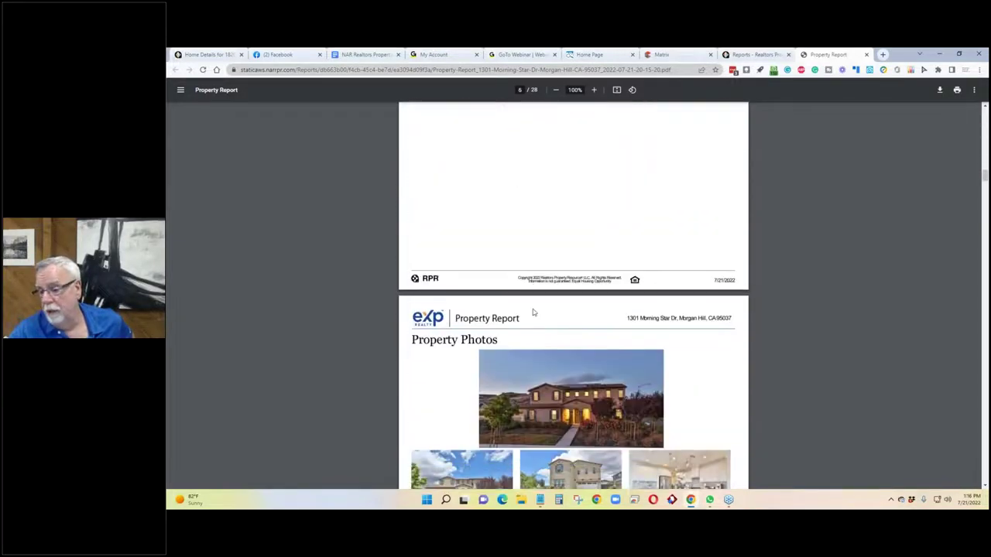
scroll(533, 313, "down", 15)
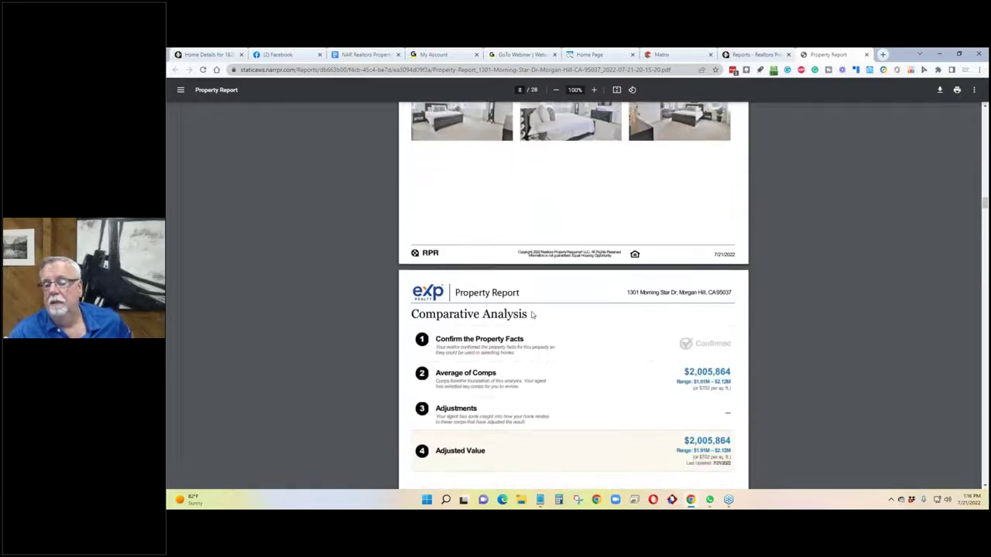
scroll(532, 314, "down", 4)
scroll(541, 294, "up", 8)
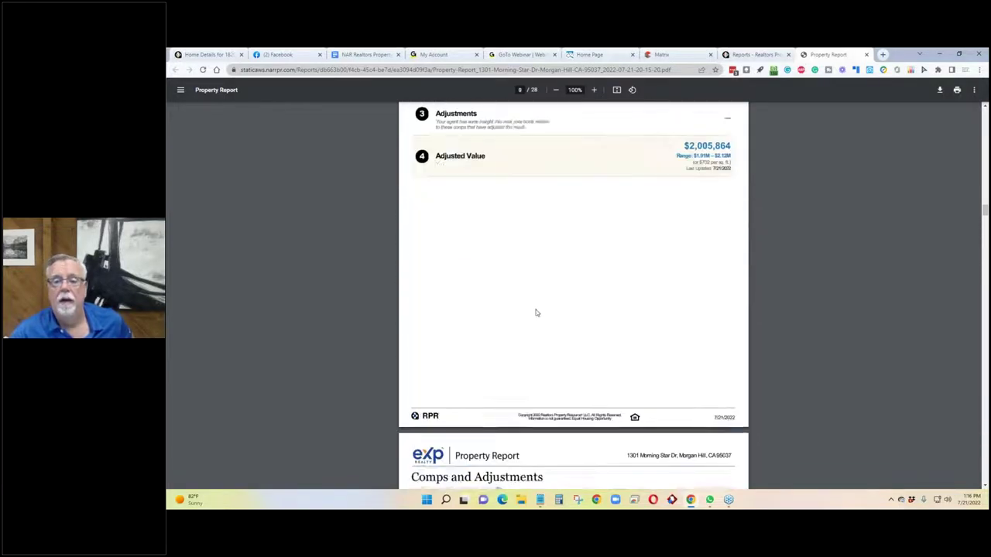
scroll(556, 264, "up", 6)
Select the PDF's web address, then go back to the cover and select the property address.
left_click(623, 70)
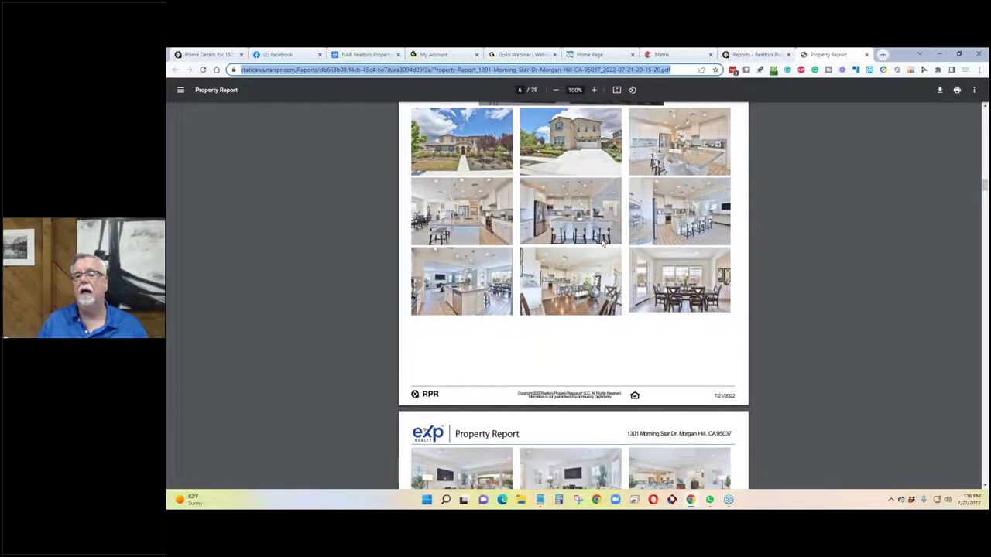
scroll(600, 236, "up", 20)
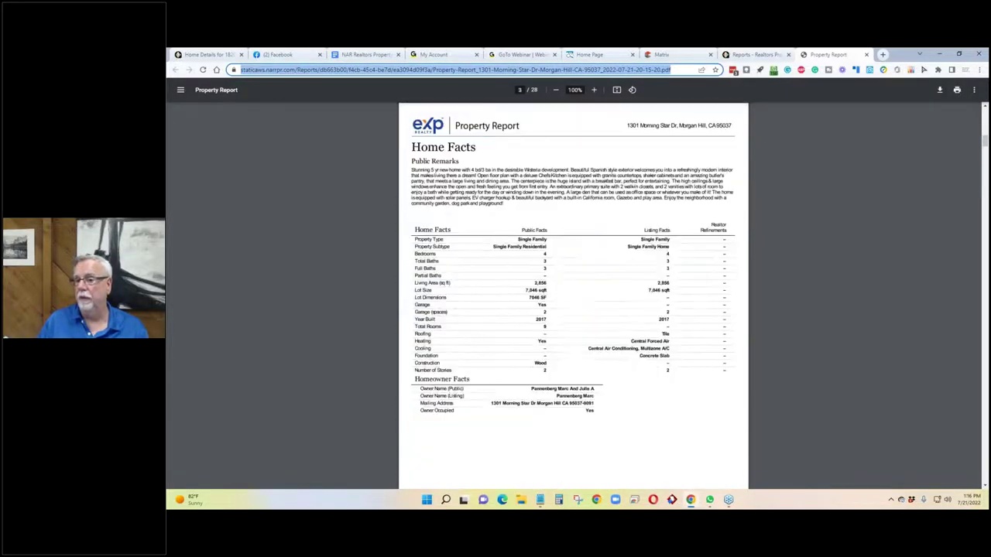
scroll(571, 212, "up", 12)
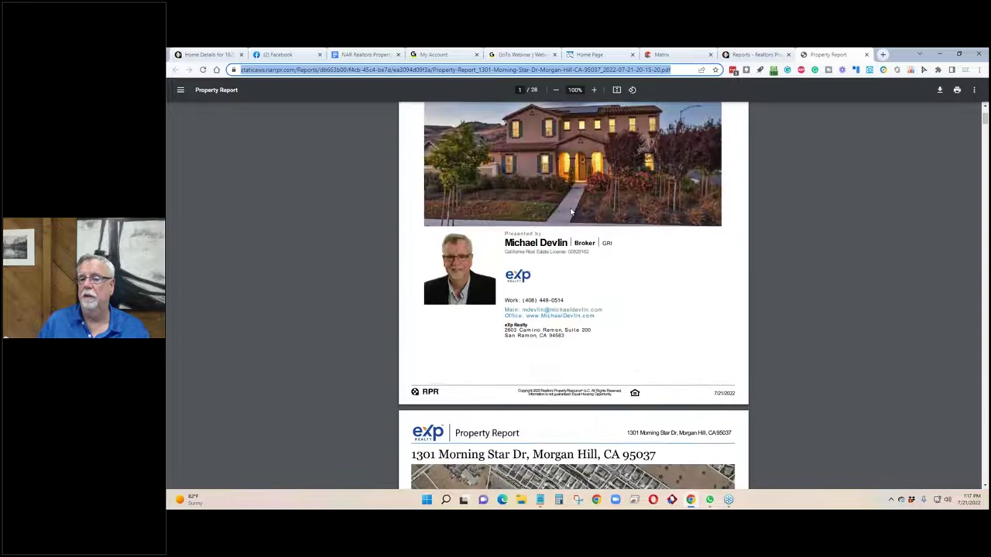
scroll(571, 212, "up", 3)
left_click_drag(710, 185, 389, 188)
key("ctrl+c")
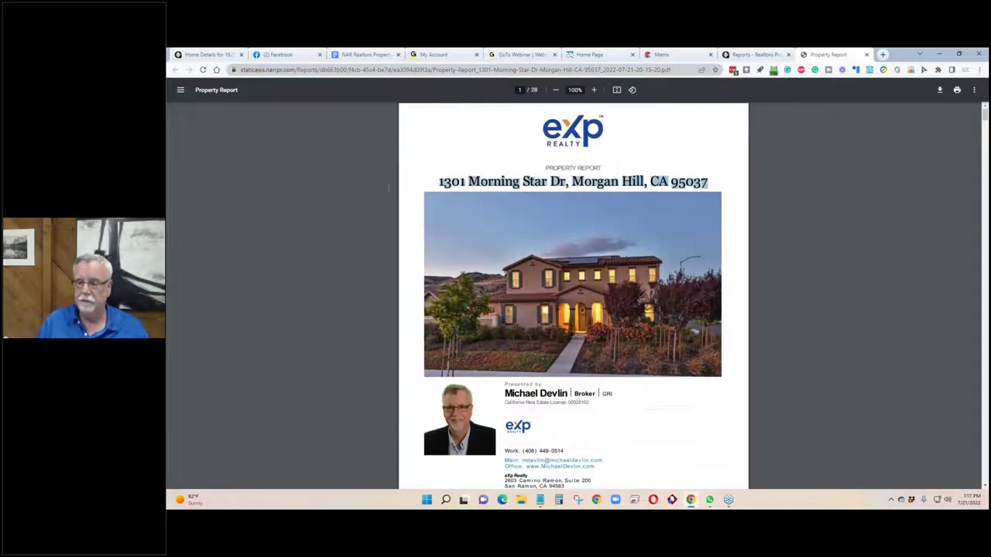
left_click(883, 54)
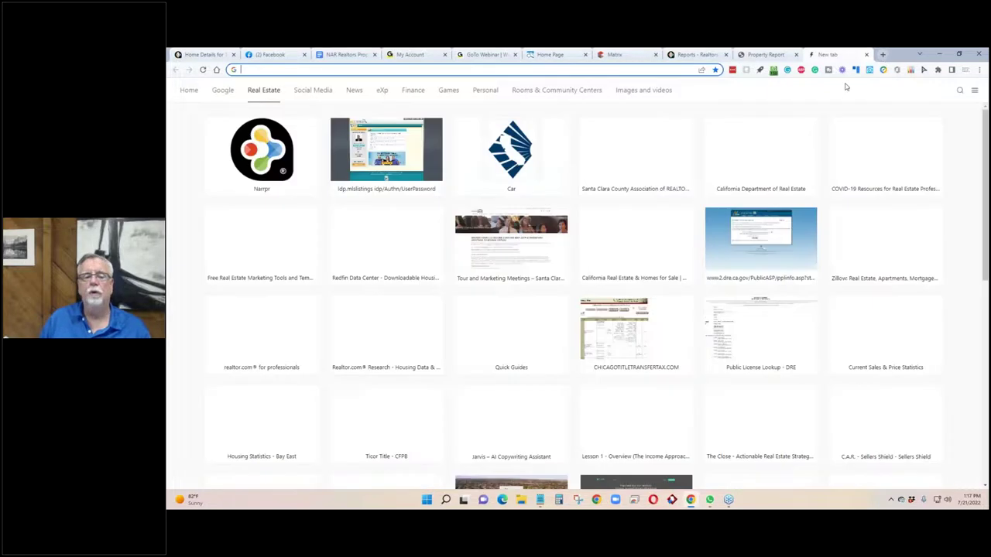
left_click(223, 90)
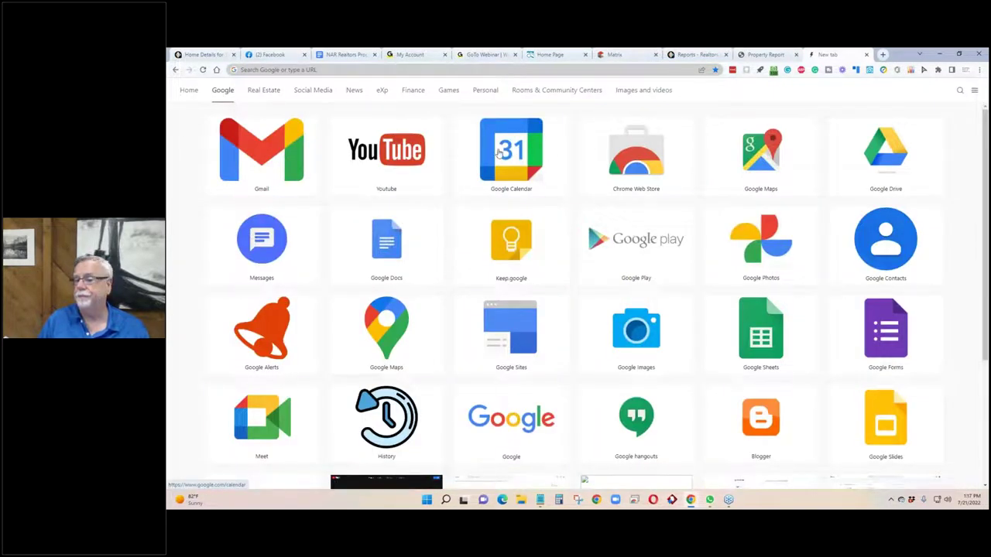
left_click(499, 153)
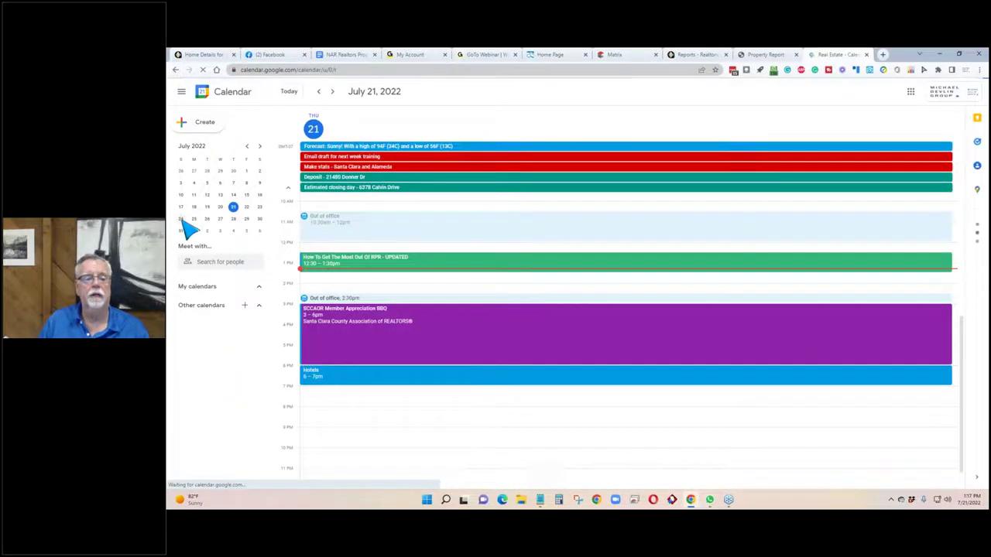
left_click(182, 219)
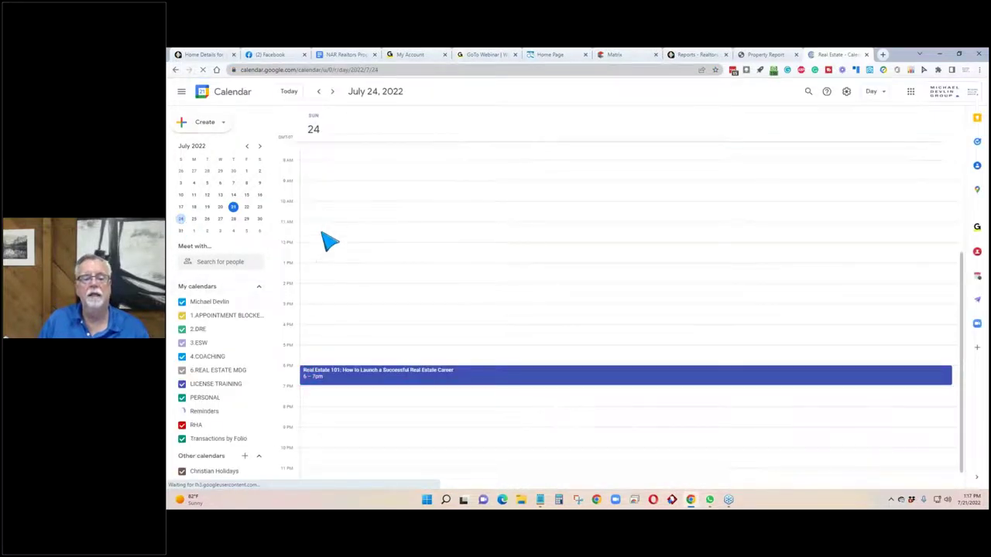
left_click_drag(328, 203, 332, 211)
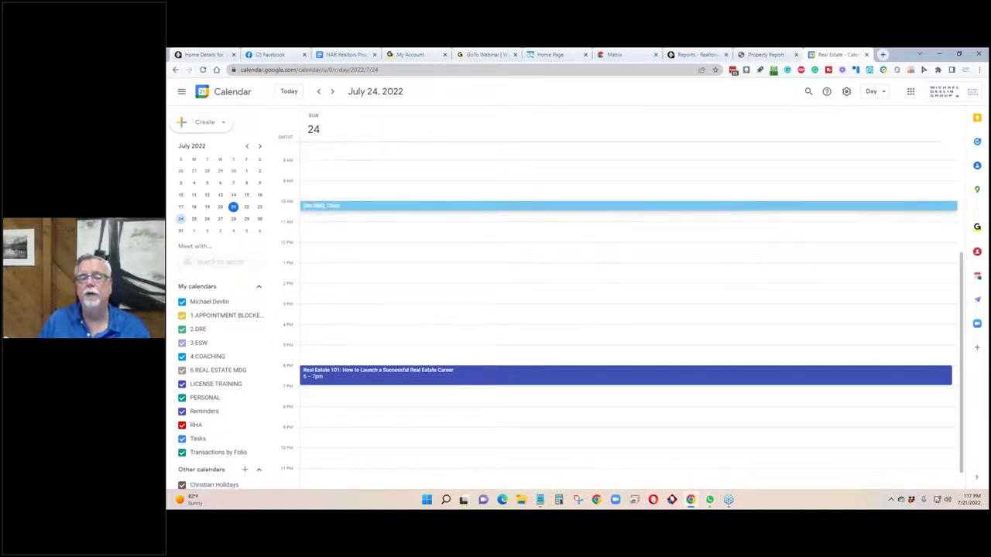
key("ctrl+v")
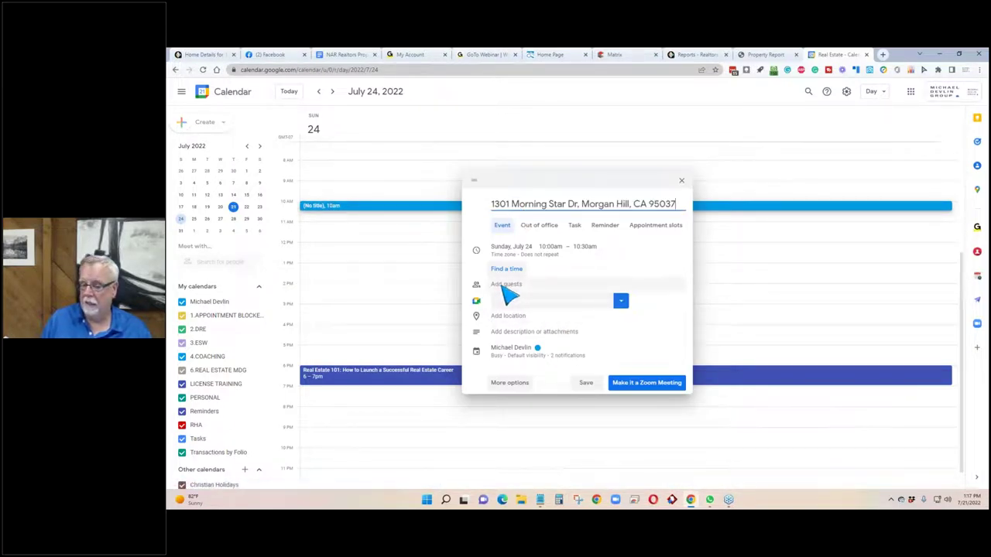
left_click(506, 317)
key("ctrl+v")
left_click(533, 349)
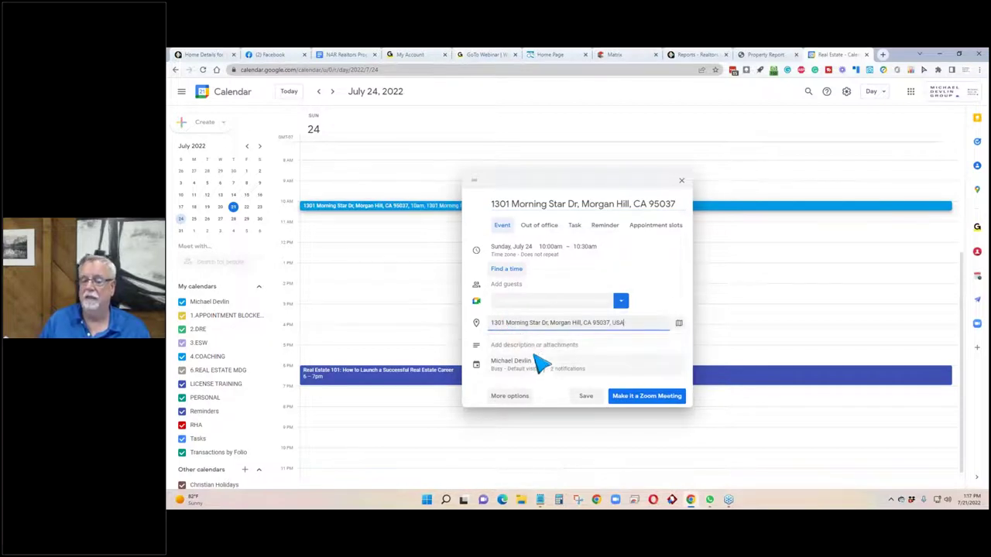
left_click(587, 396)
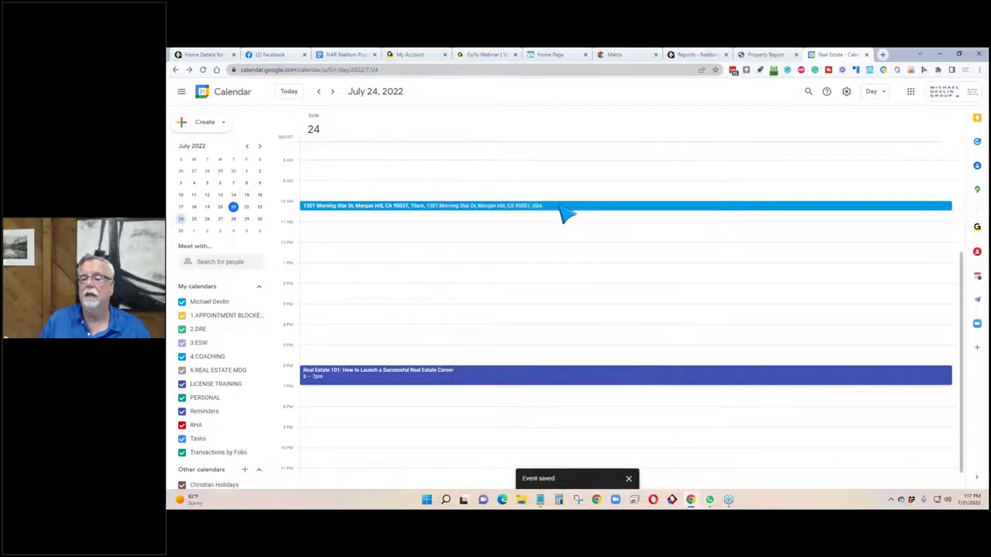
left_click(563, 207)
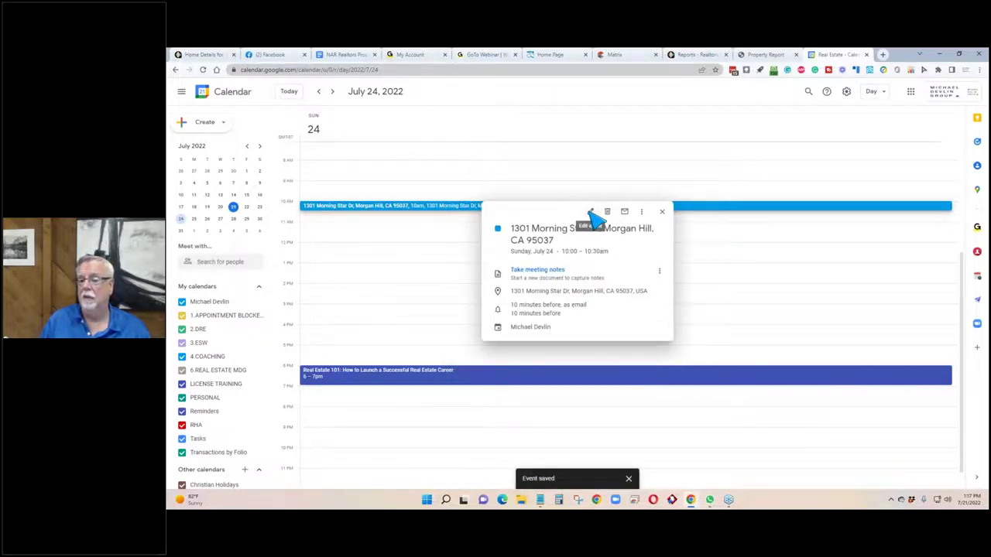
left_click(592, 214)
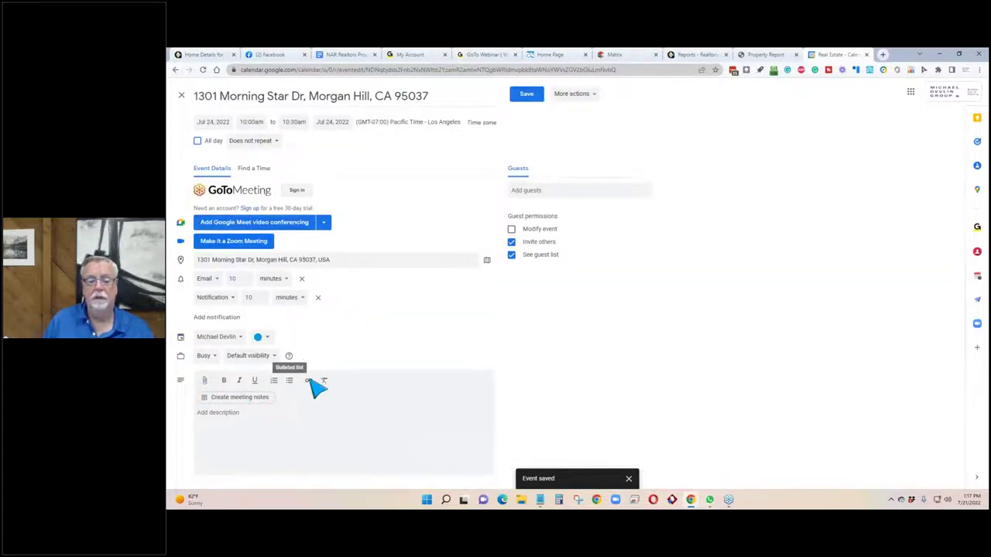
Paste the property report PDF link into the event description.
left_click(256, 425)
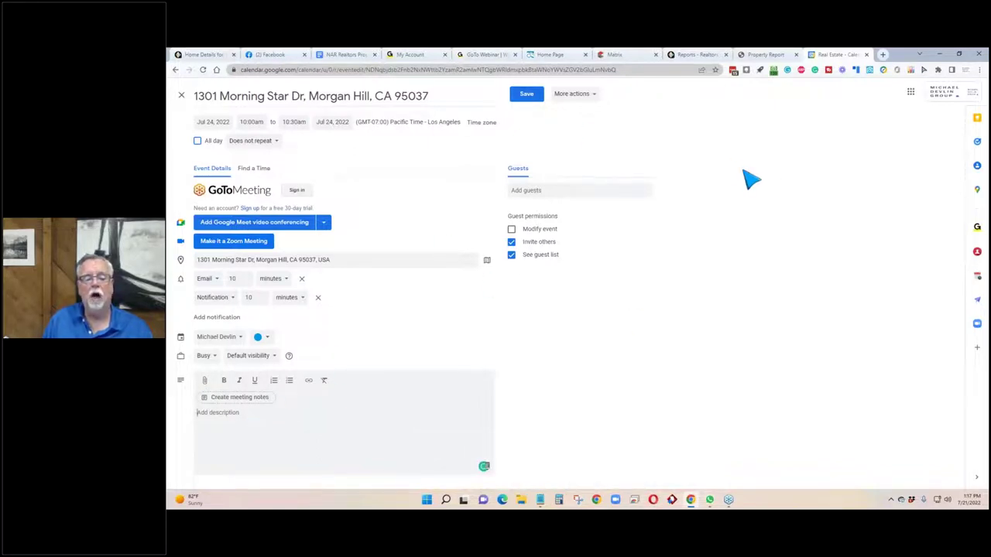
left_click(779, 55)
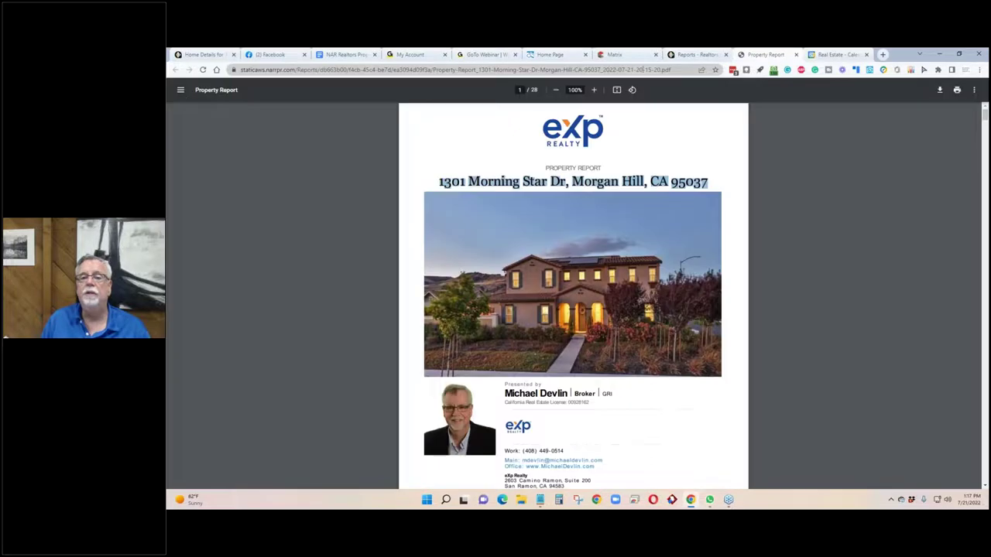
left_click(621, 71)
left_click(838, 55)
left_click(298, 440)
key("ctrl+v")
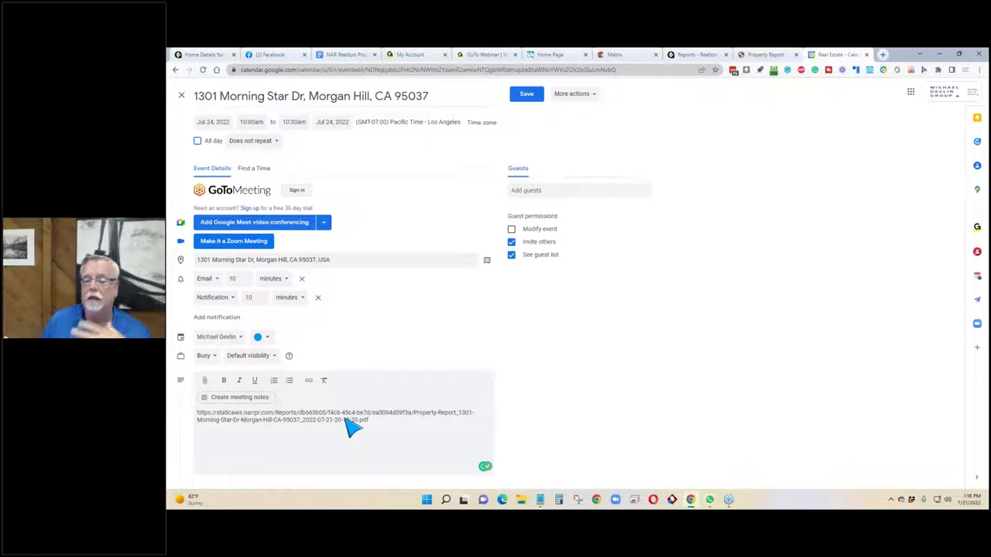
Create meeting notes for the event, then delete the event.
left_click(205, 380)
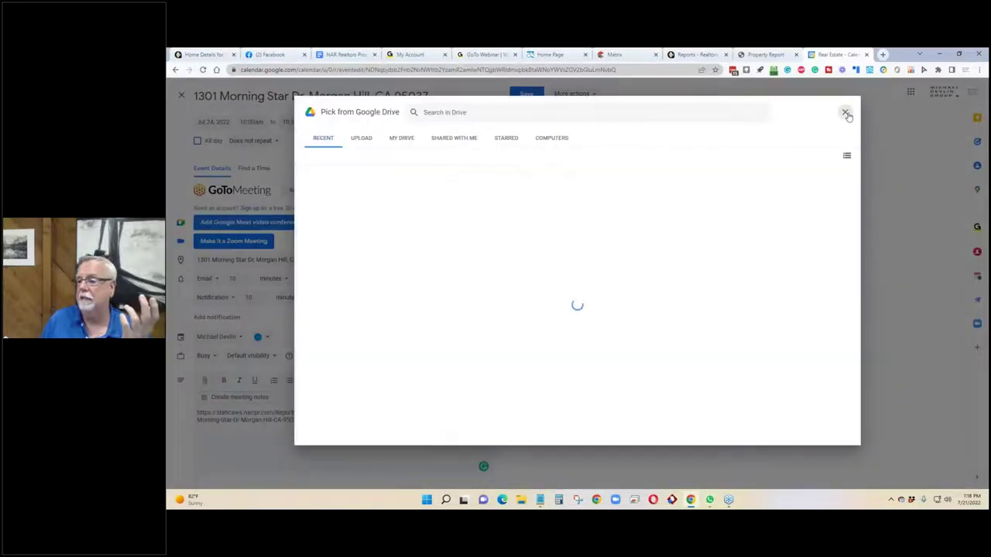
left_click(846, 113)
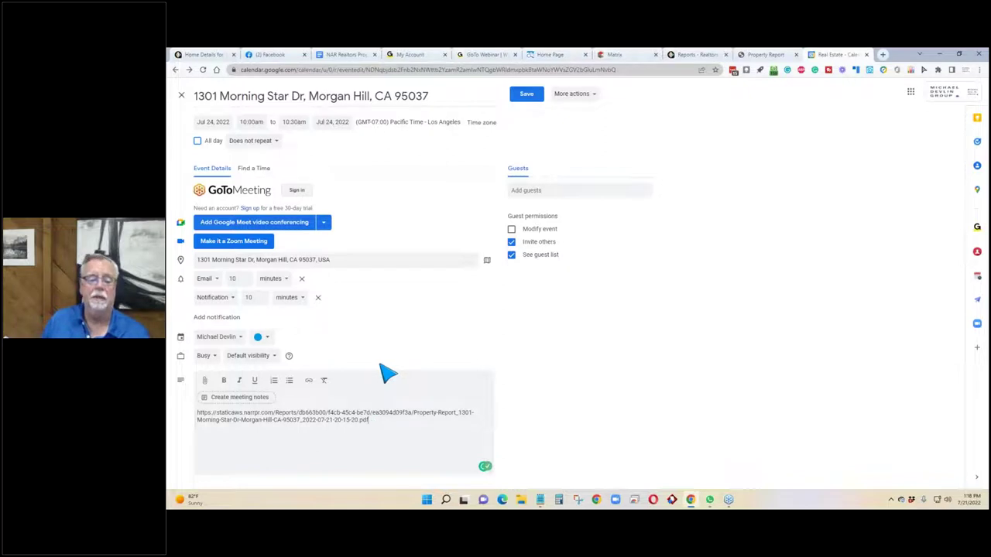
left_click(232, 397)
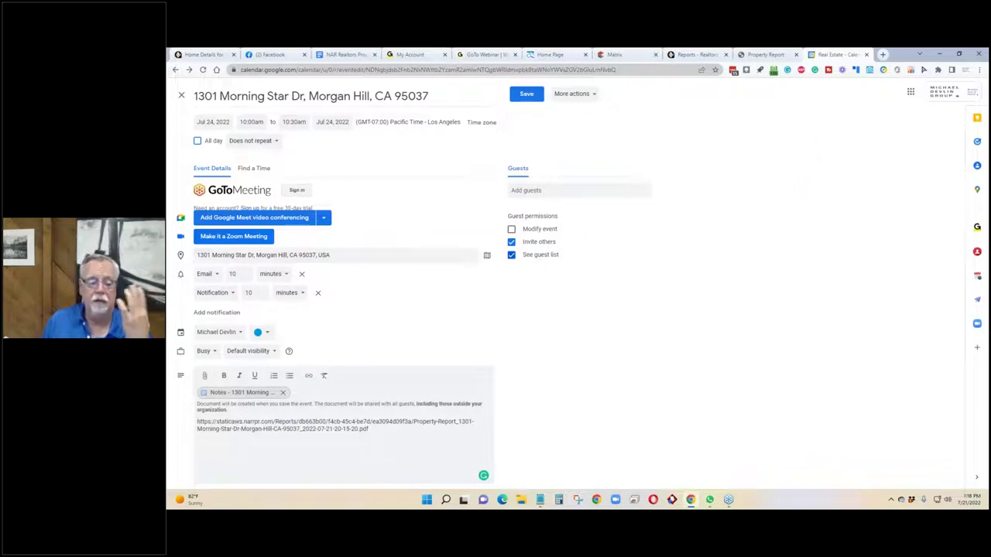
left_click(575, 94)
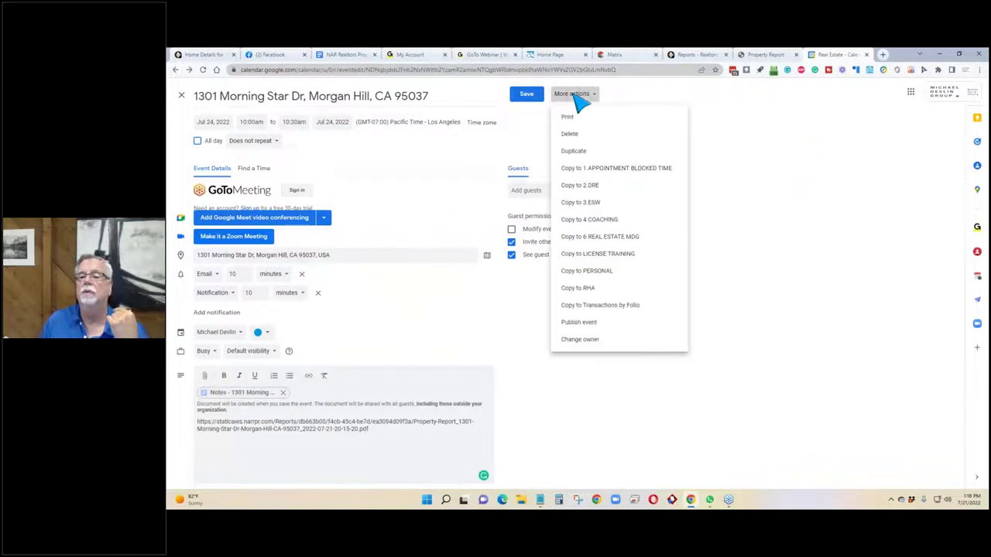
left_click(571, 136)
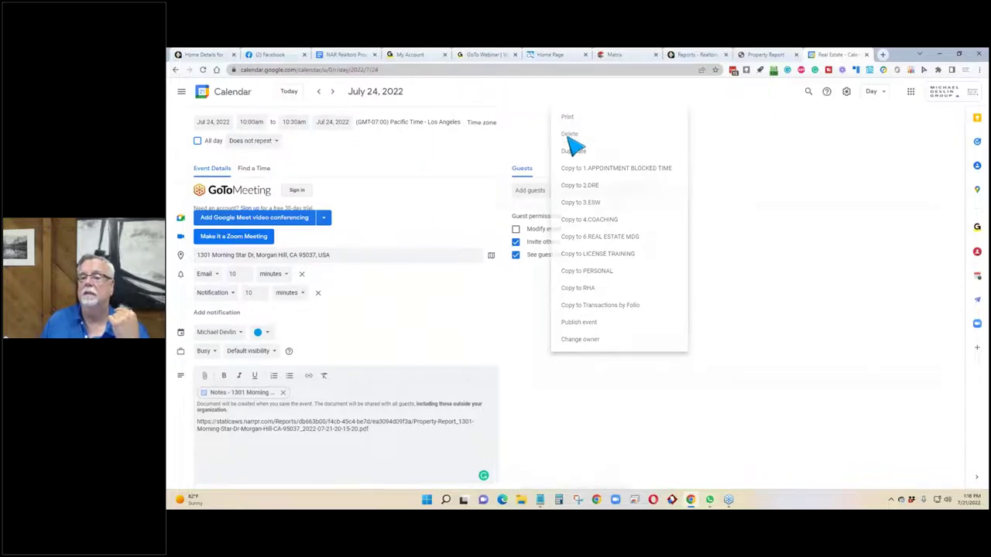
left_click(759, 54)
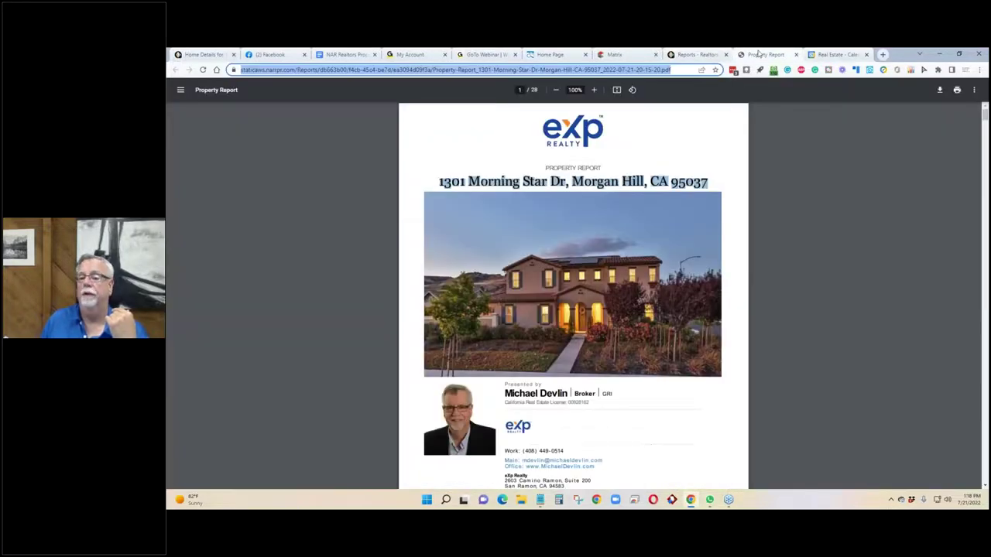
left_click(691, 56)
scroll(397, 285, "up", 1)
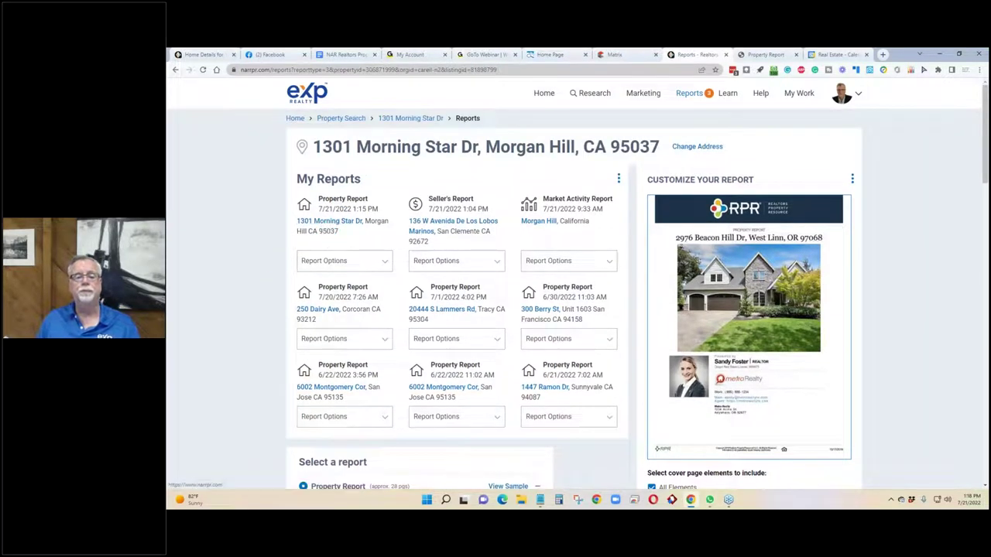
left_click(340, 223)
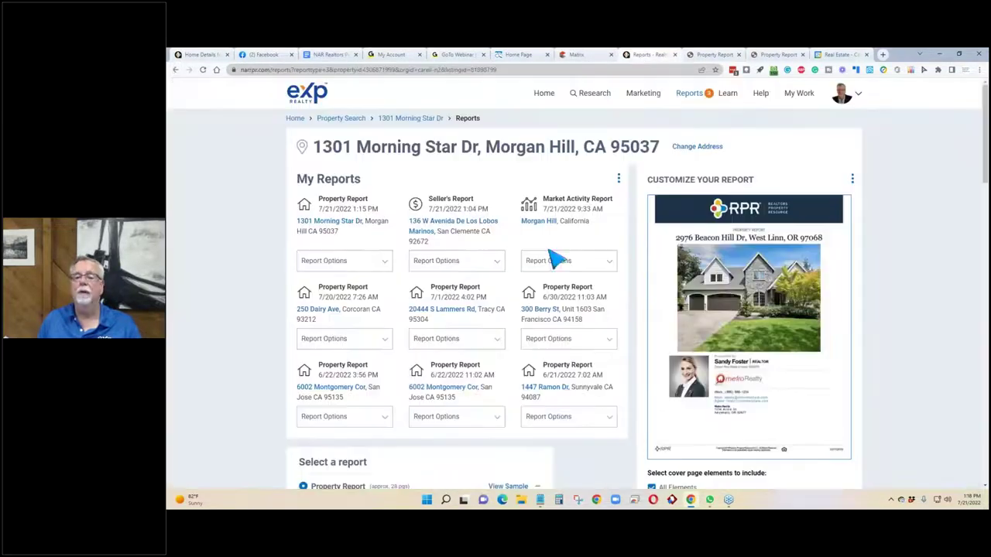
left_click(644, 54)
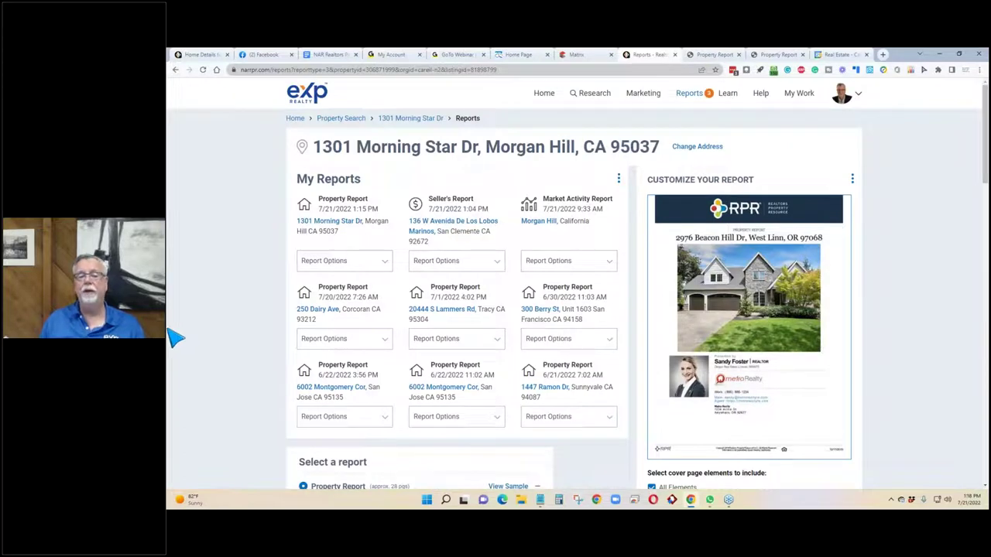
left_click(399, 120)
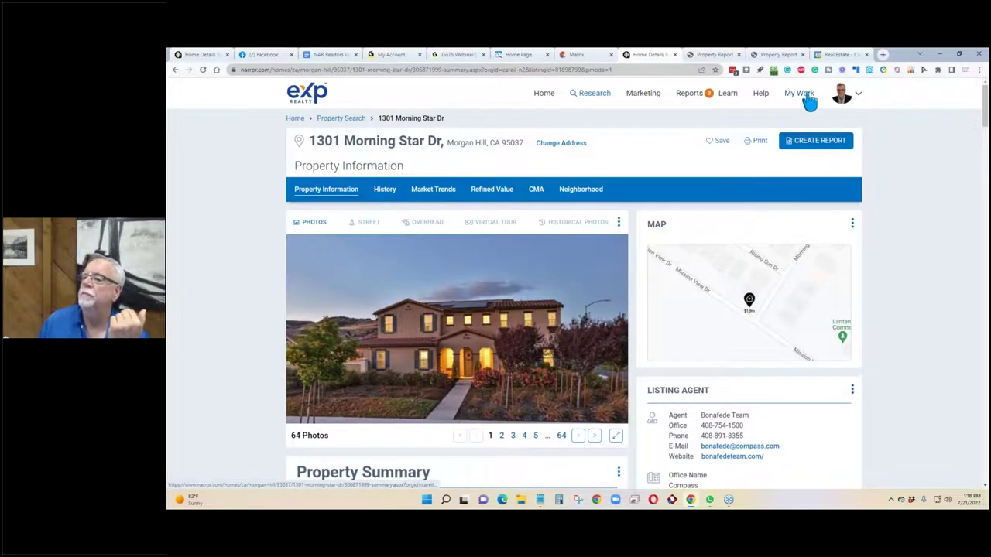
mouse_move(805, 101)
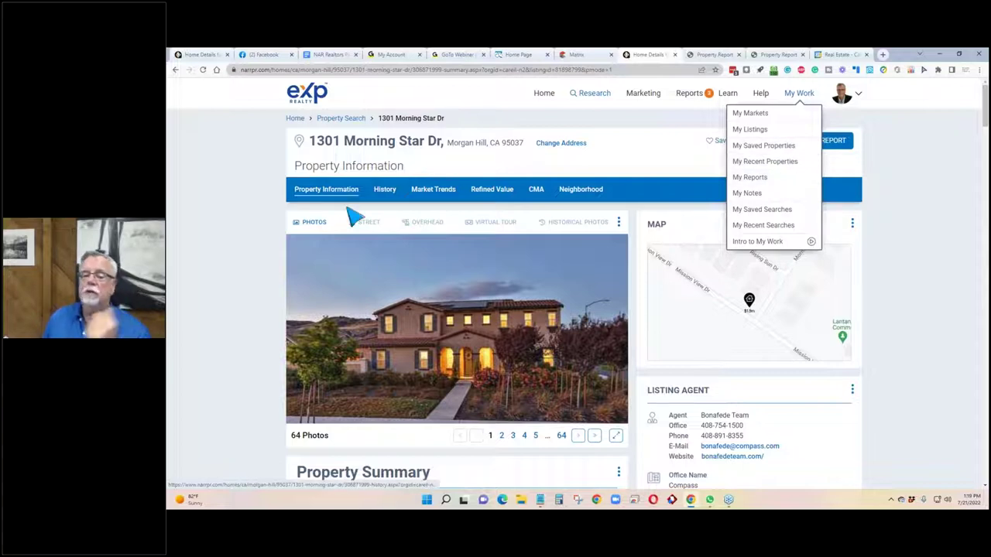
left_click(274, 242)
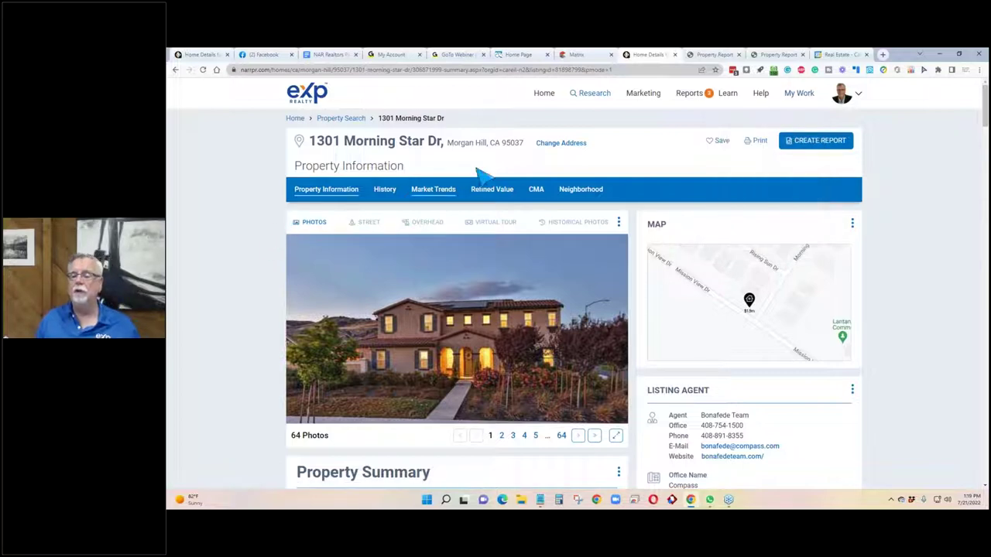
left_click(712, 143)
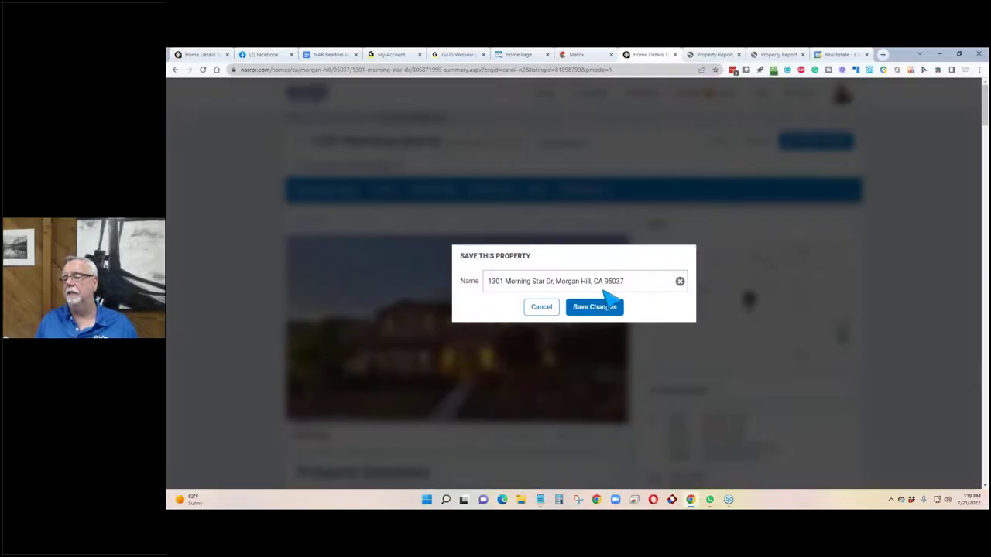
left_click(542, 307)
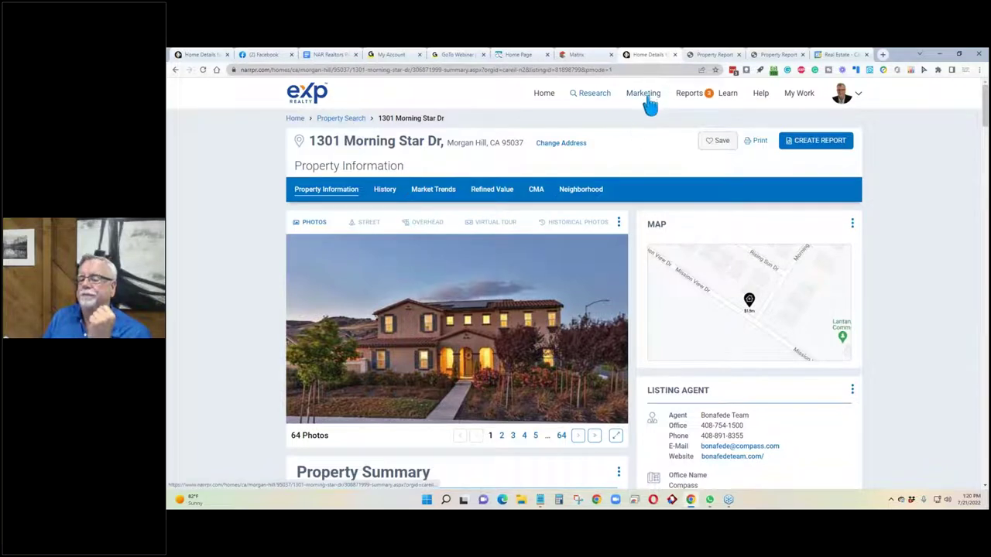
Open the Morgan Hill 95037 Neighborhood Summary and review its market trends.
left_click(690, 96)
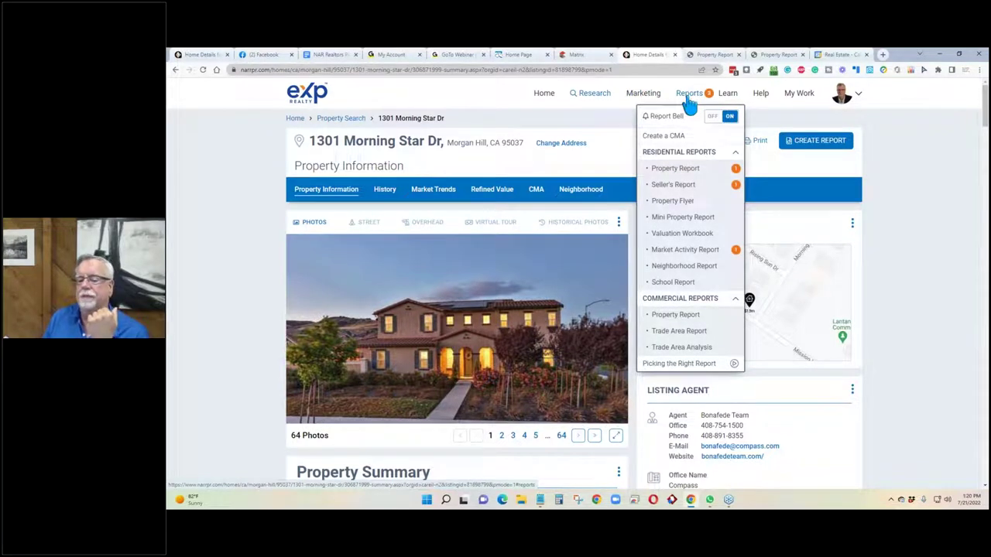
left_click(270, 179)
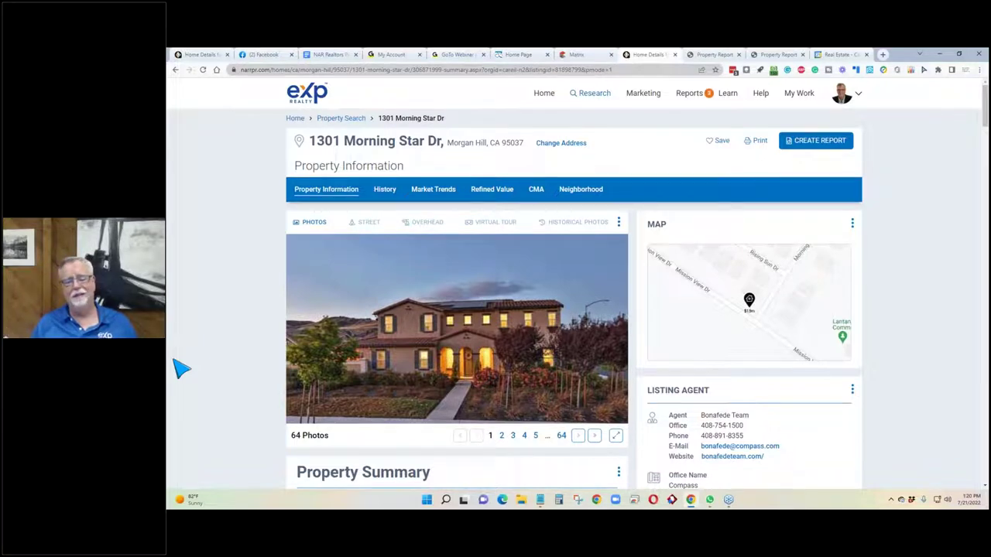
left_click(588, 200)
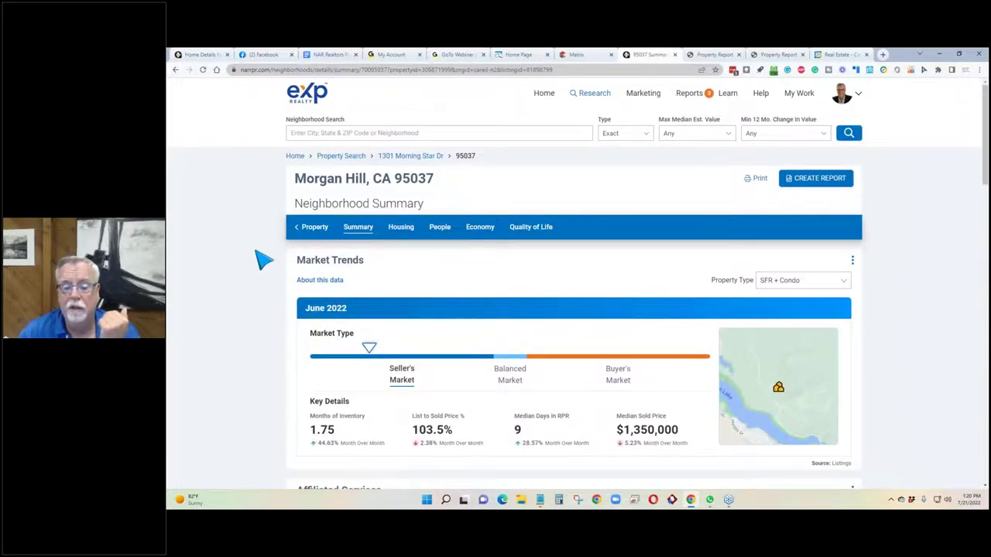
scroll(264, 261, "down", 10)
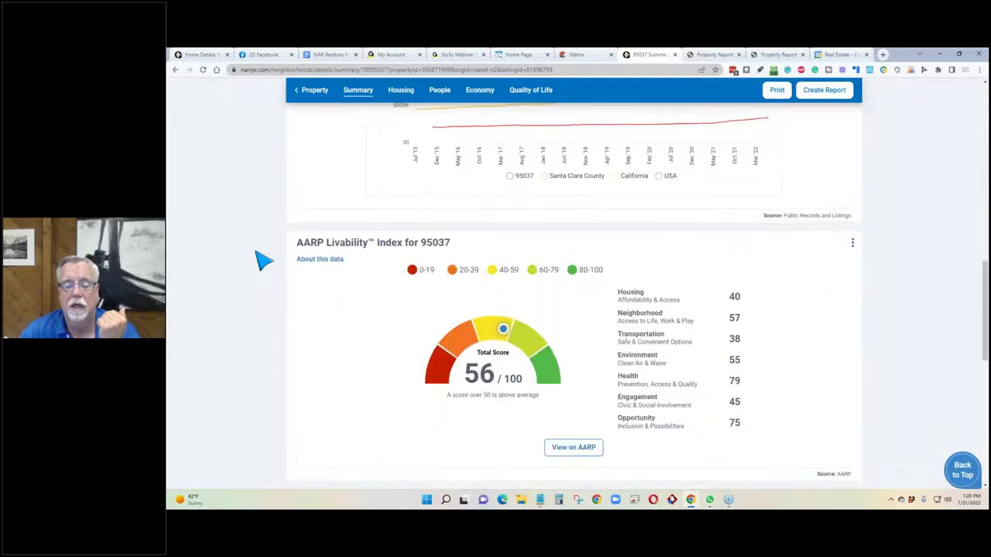
scroll(264, 260, "down", 3)
scroll(263, 263, "up", 15)
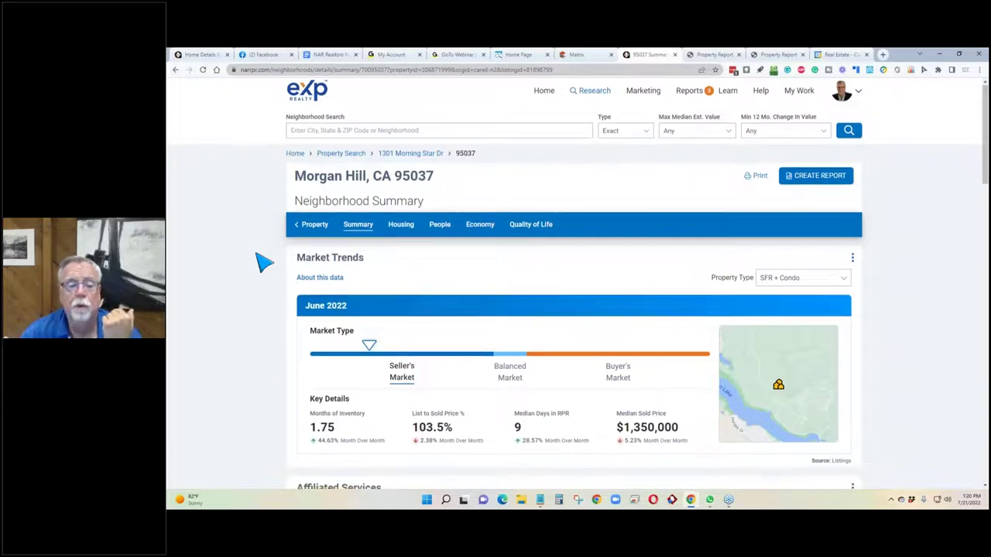
scroll(263, 261, "down", 1)
left_click(292, 469)
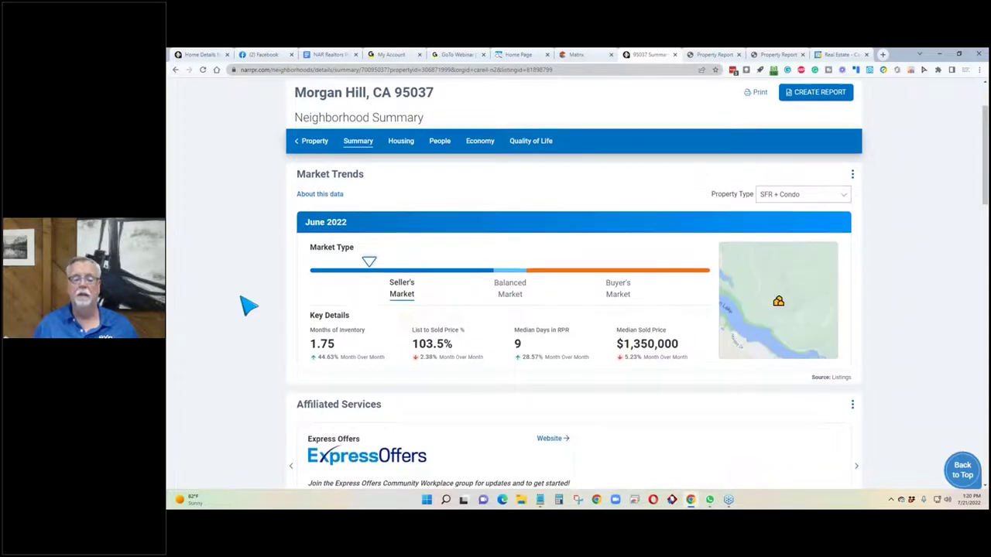
Scroll through the rest of the summary, then bring up the My Work menu.
scroll(248, 305, "down", 2)
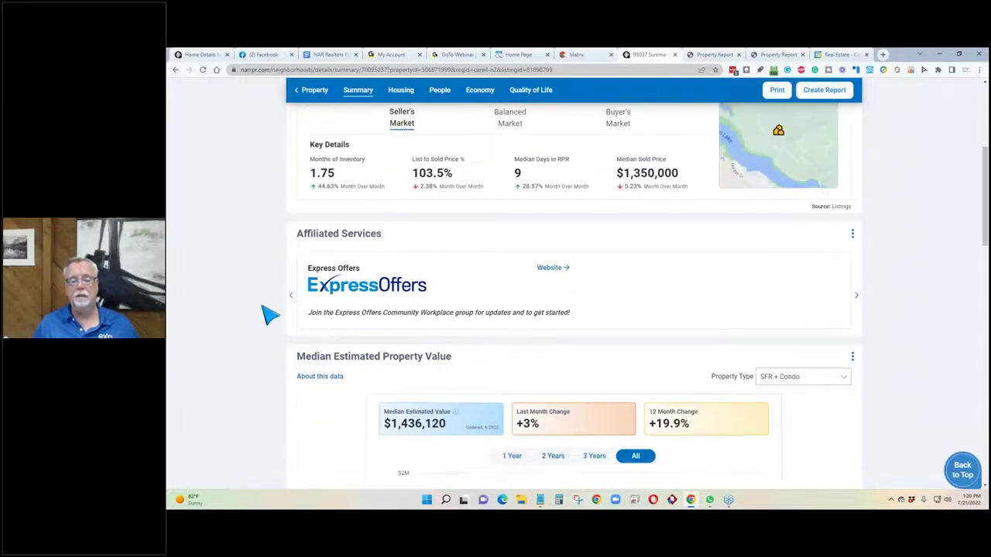
scroll(271, 314, "down", 3)
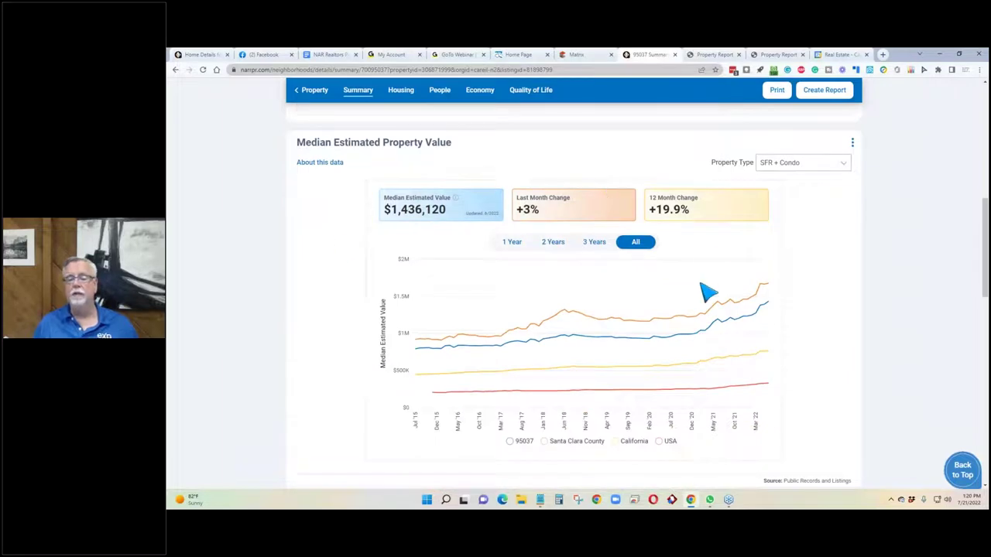
scroll(858, 332, "down", 3)
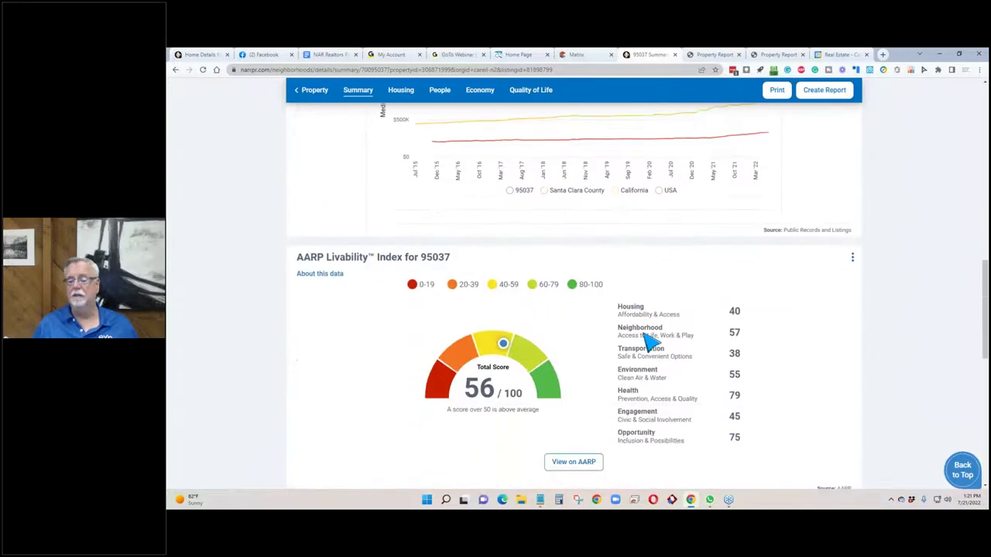
scroll(498, 349, "up", 12)
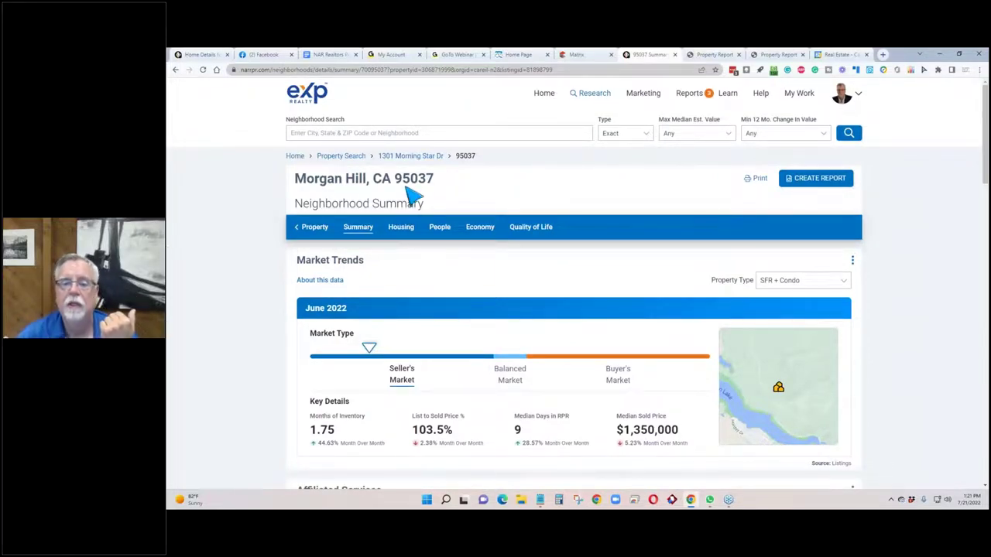
left_click(583, 71)
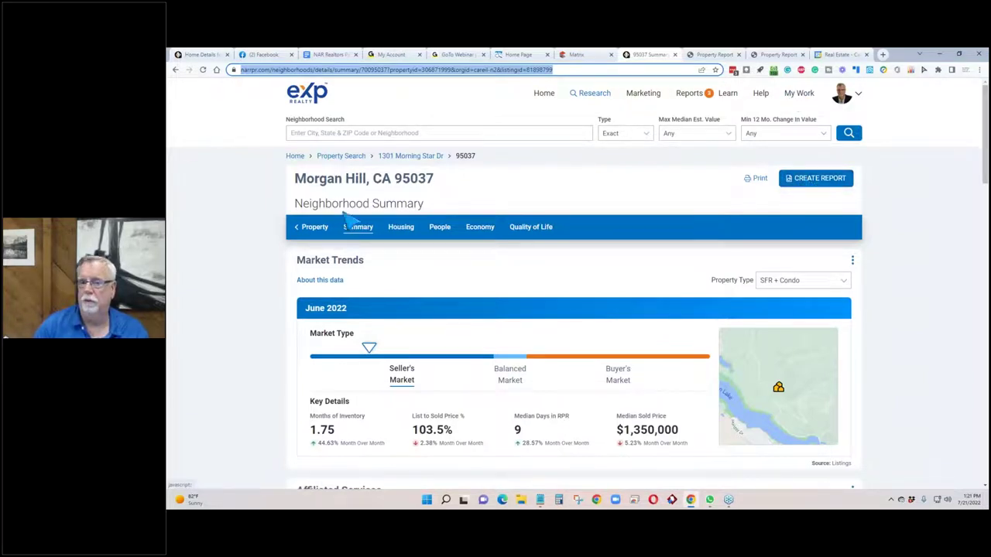
left_click(797, 100)
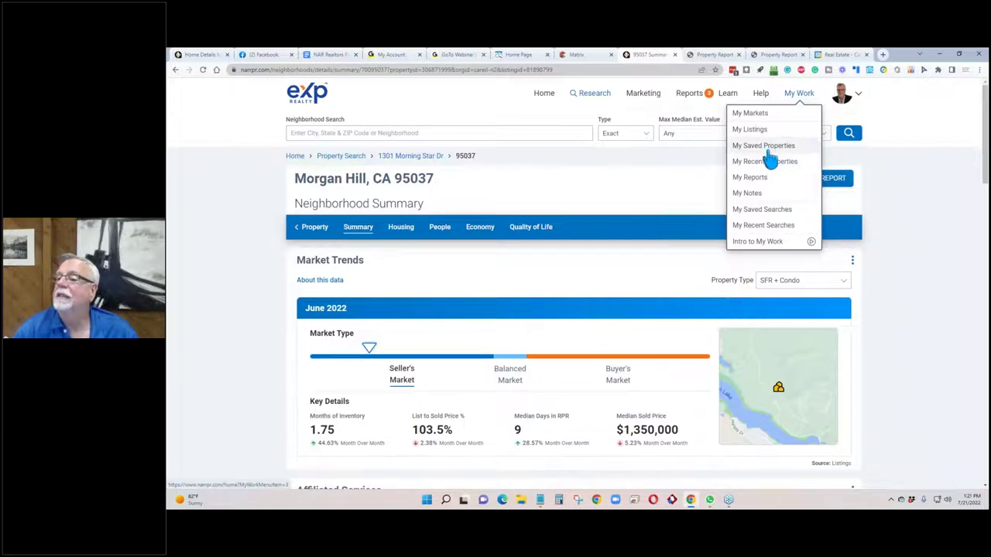
Open the saved Morgan Hill, California market activity report, then return to the RPR home page.
left_click(759, 176)
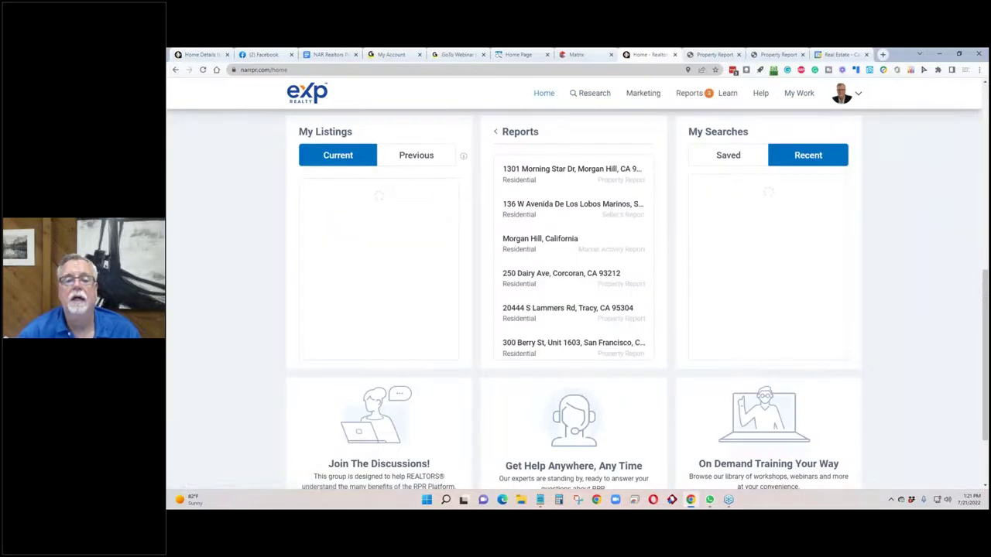
left_click(503, 245)
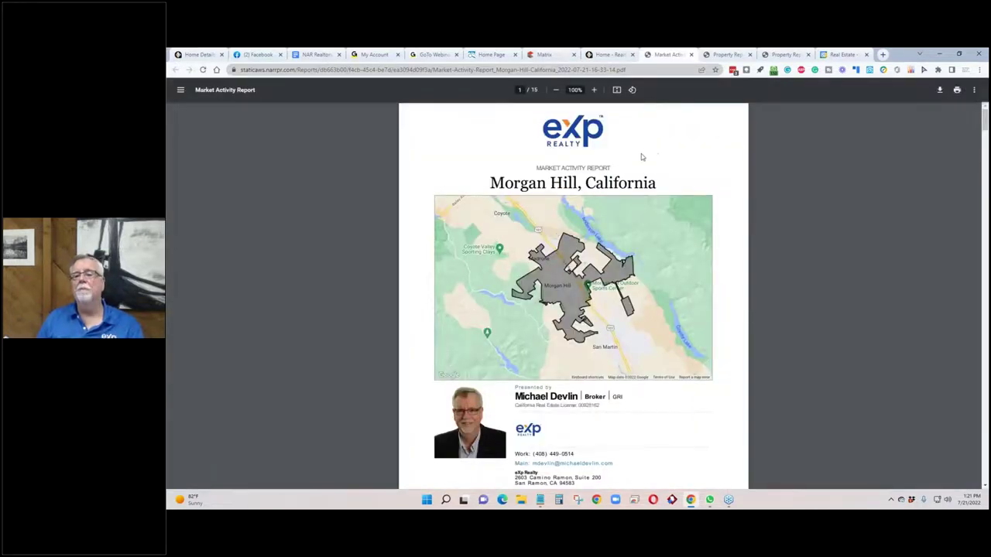
left_click_drag(613, 168, 529, 169)
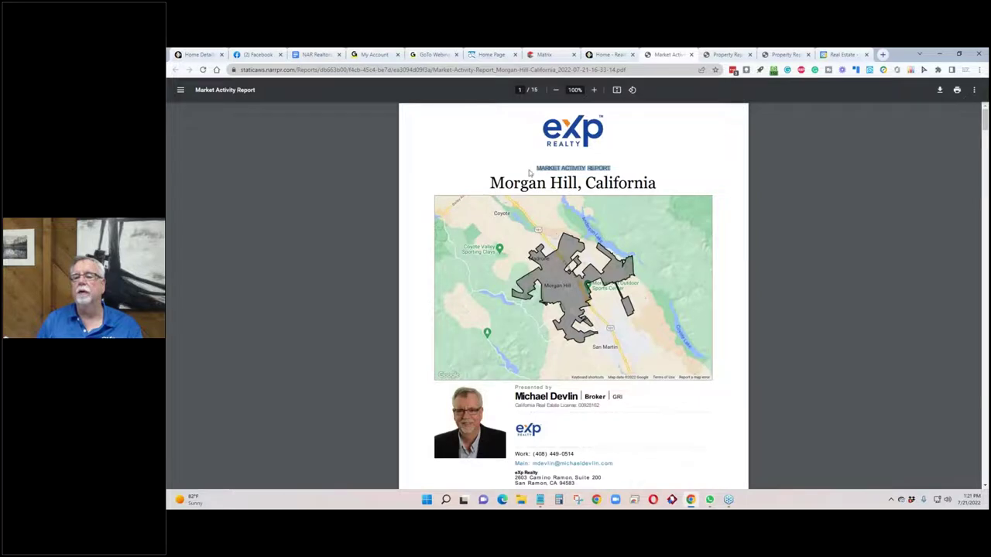
left_click(601, 54)
scroll(186, 250, "up", 5)
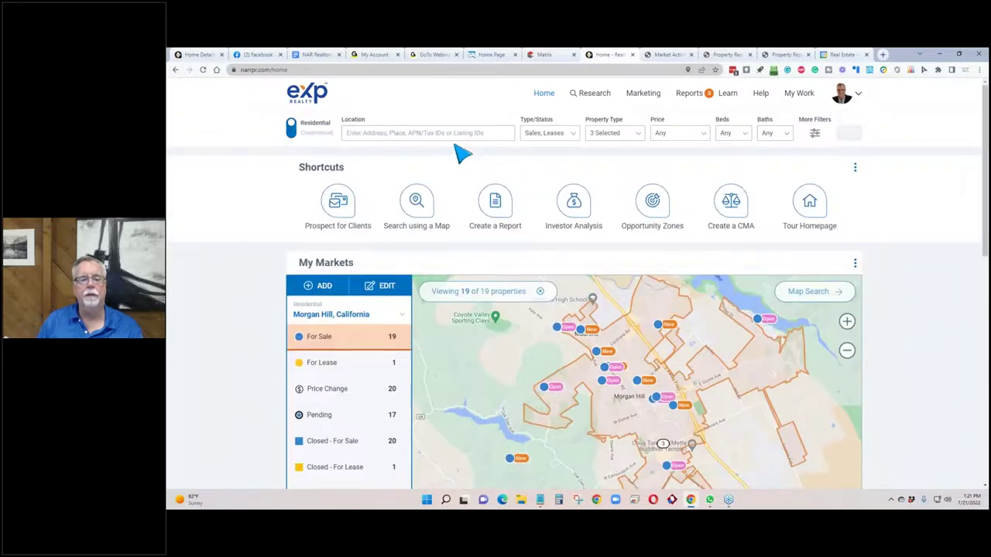
Search the location 'morgan hill' and choose Morgan Hill, California.
left_click(395, 133)
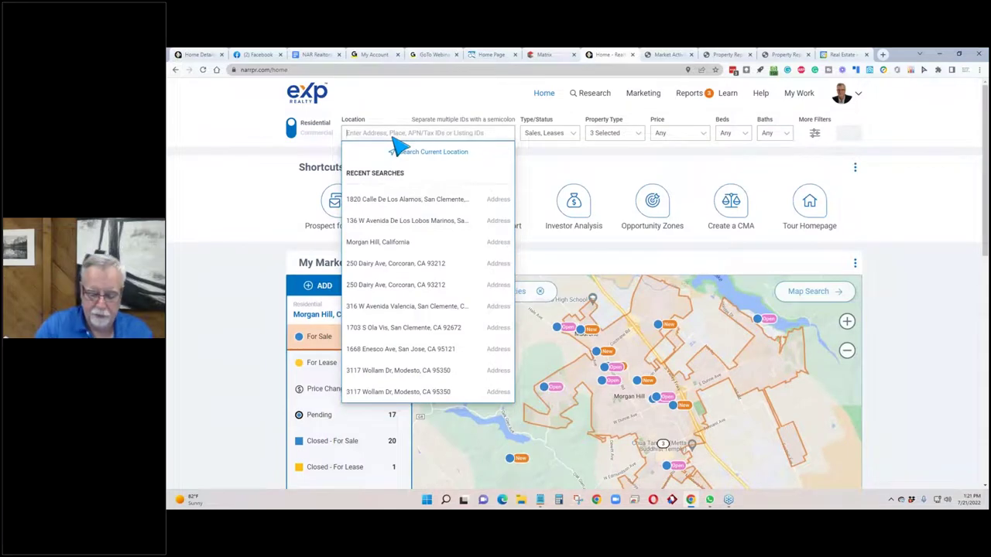
type("morgan hio")
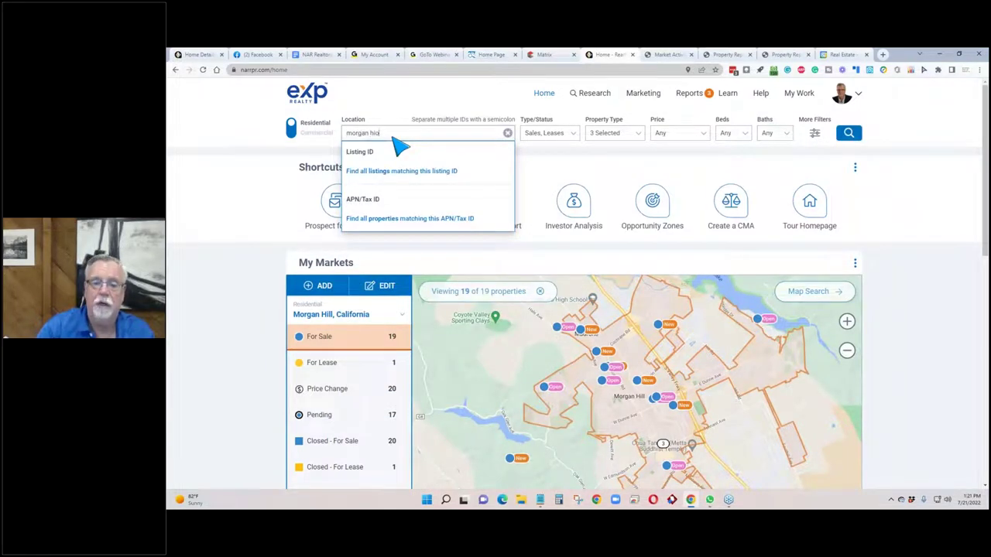
type("ll")
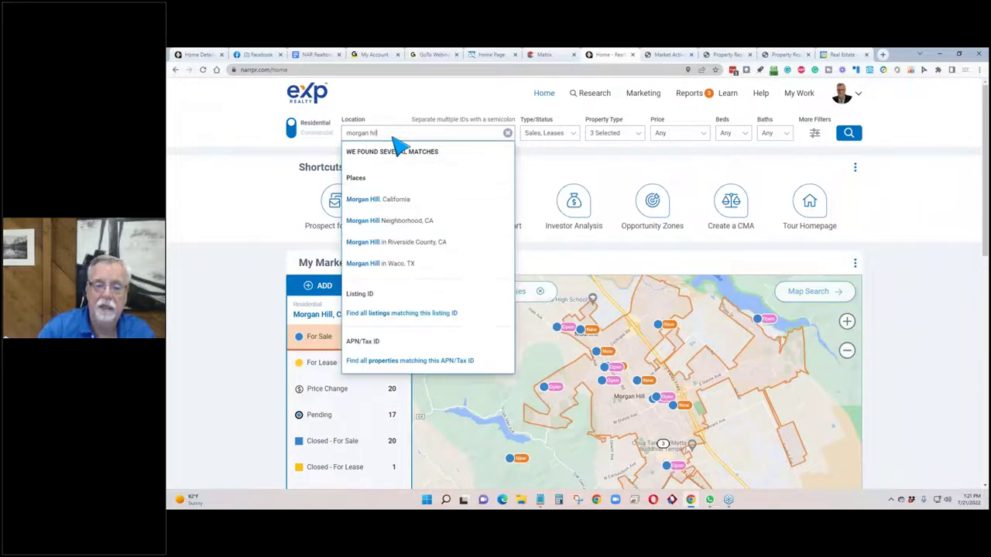
left_click(364, 199)
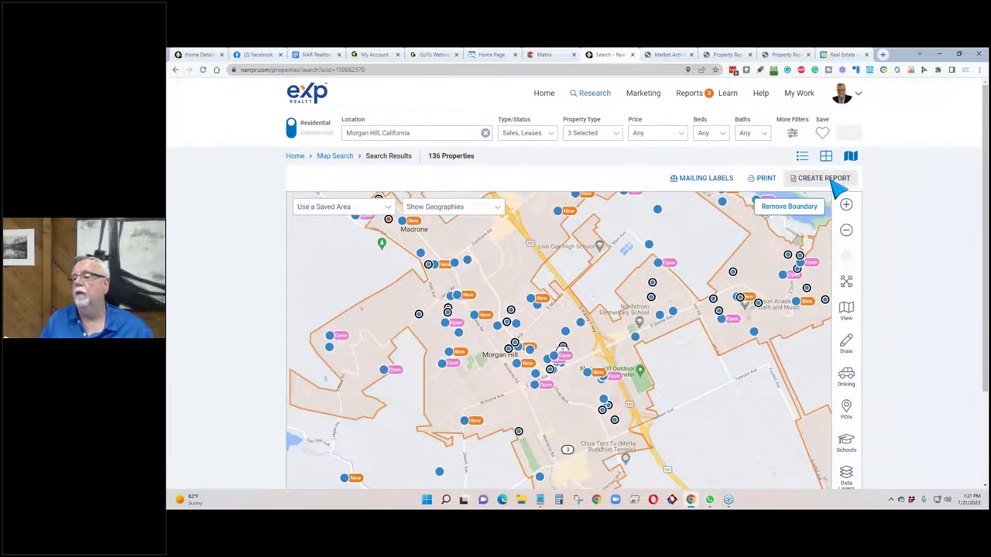
Start a report for the Morgan Hill area and look over the available report types.
left_click(828, 179)
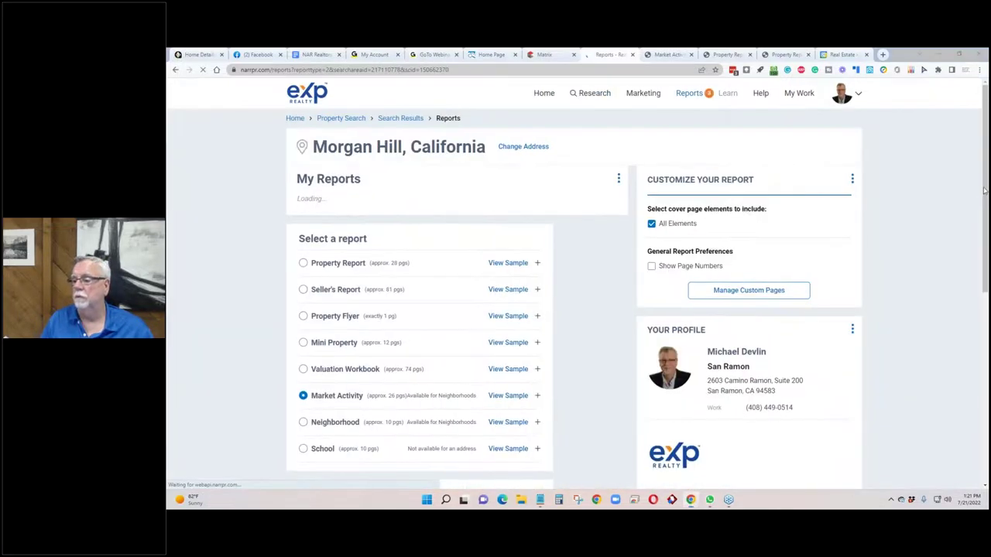
scroll(503, 263, "down", 5)
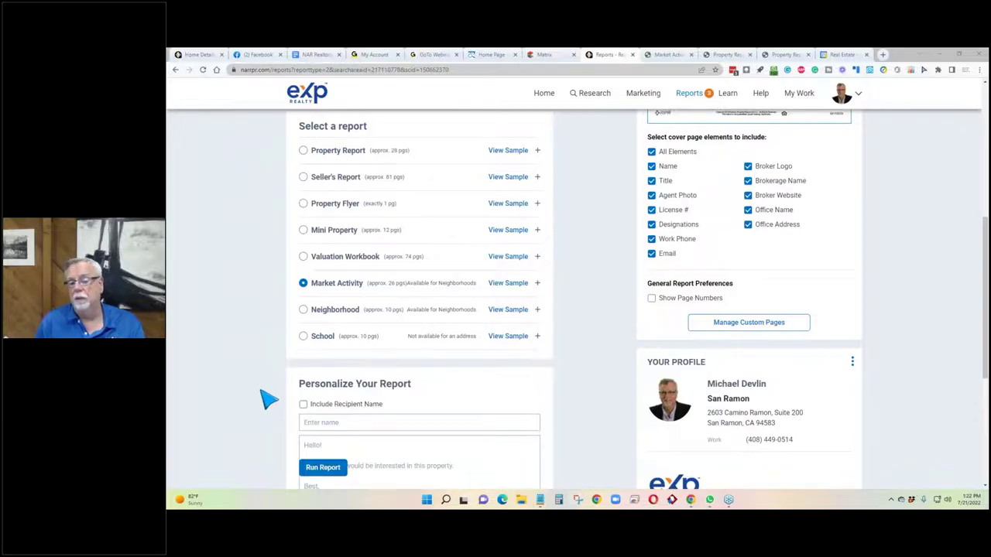
scroll(267, 400, "up", 4)
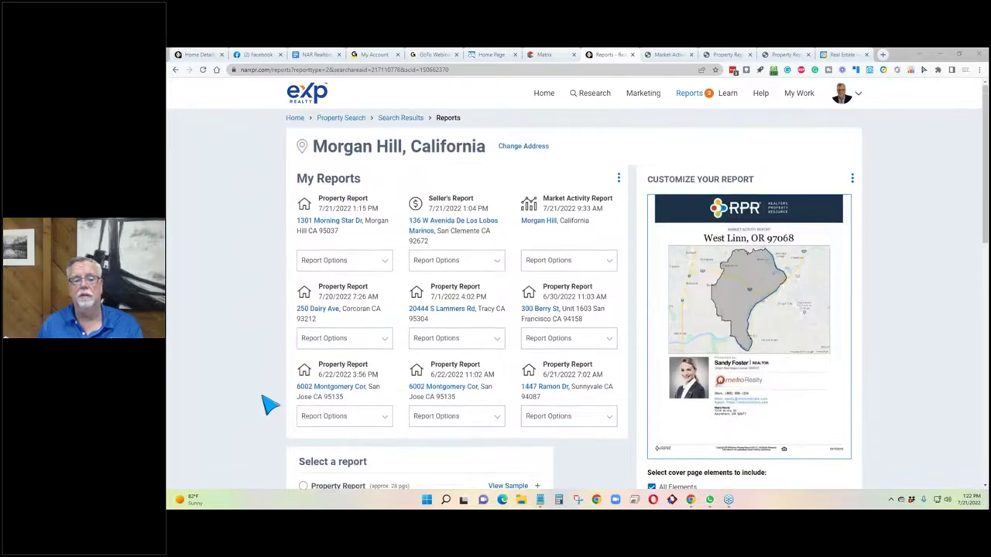
scroll(268, 404, "down", 3)
scroll(267, 408, "up", 3)
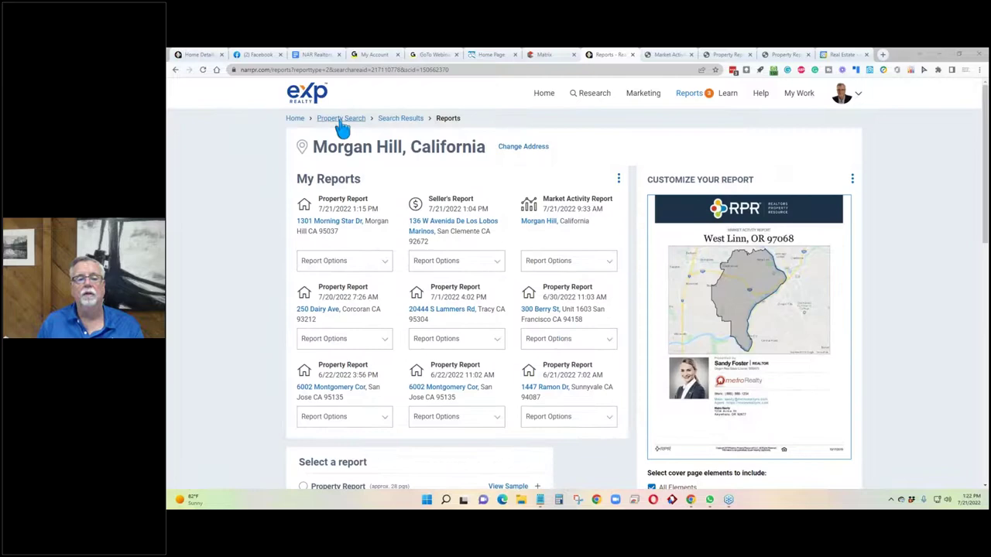
left_click(339, 120)
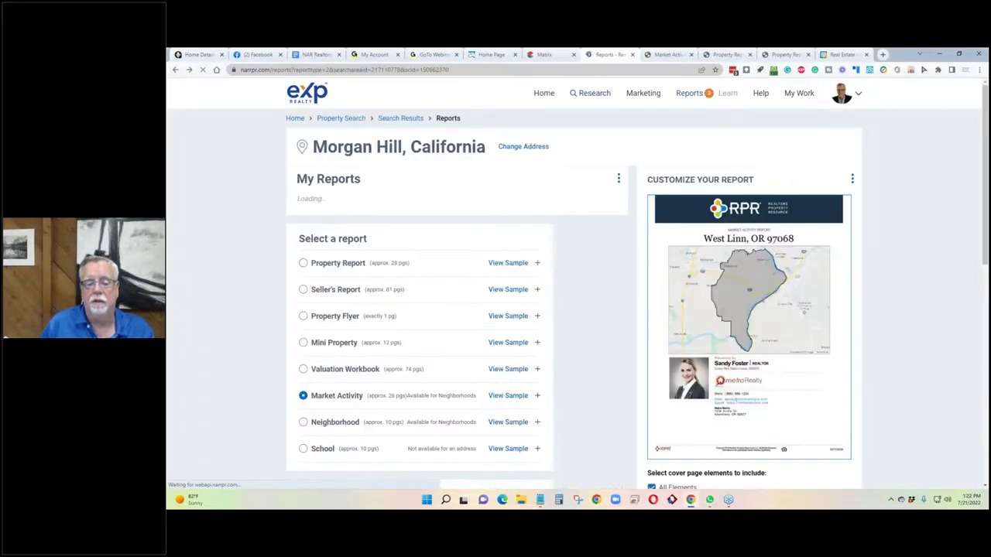
Select the Neighborhood report, review its elements, then return to Property Search.
scroll(315, 314, "down", 3)
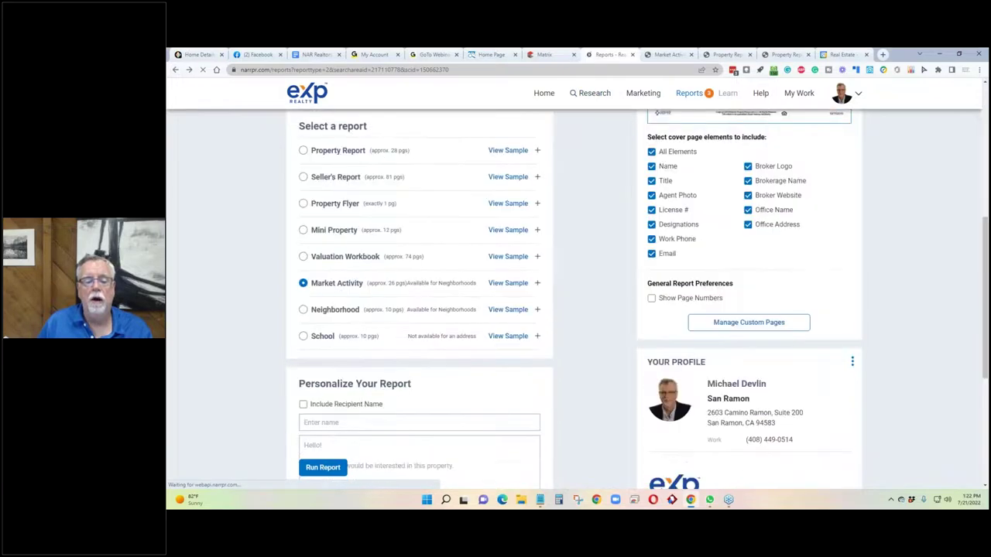
left_click(304, 311)
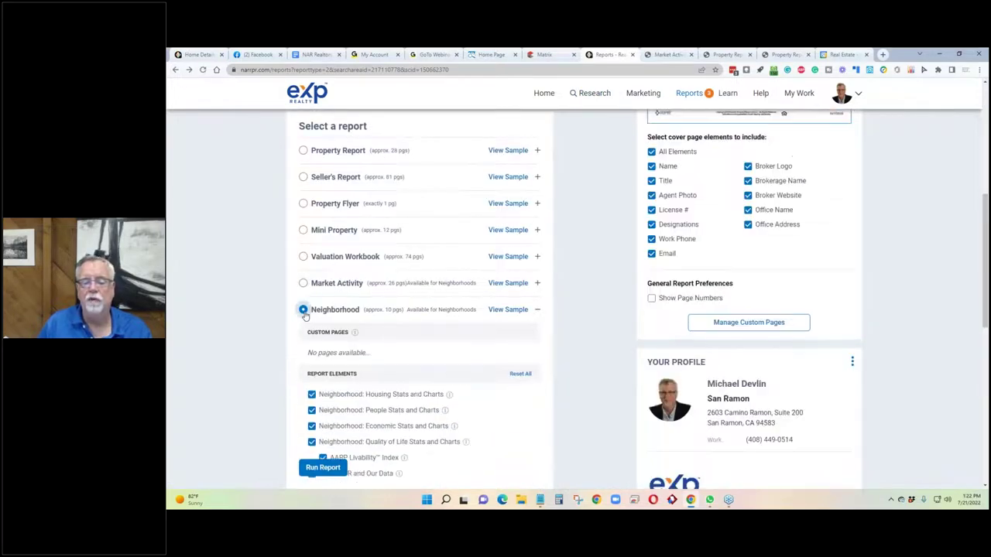
scroll(471, 340, "down", 3)
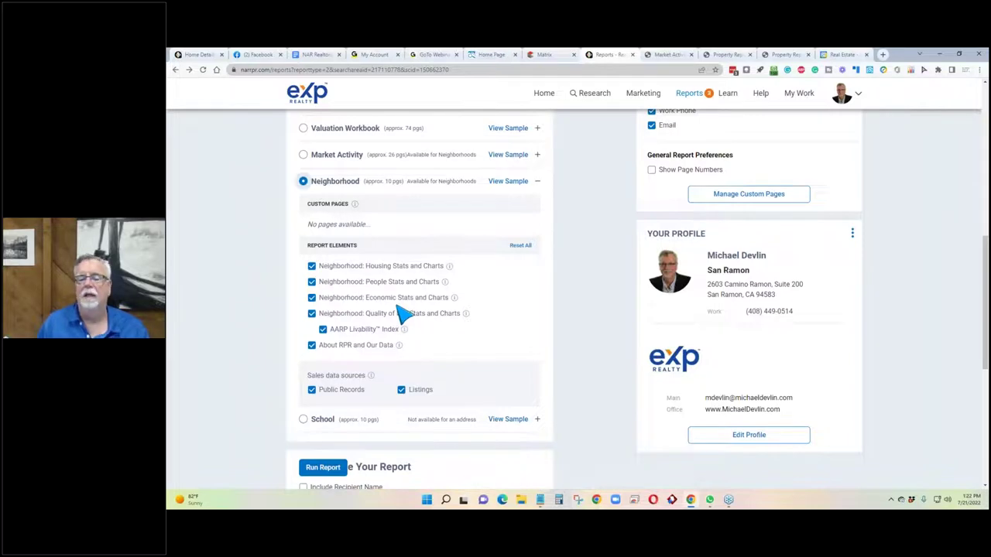
scroll(391, 180, "up", 6)
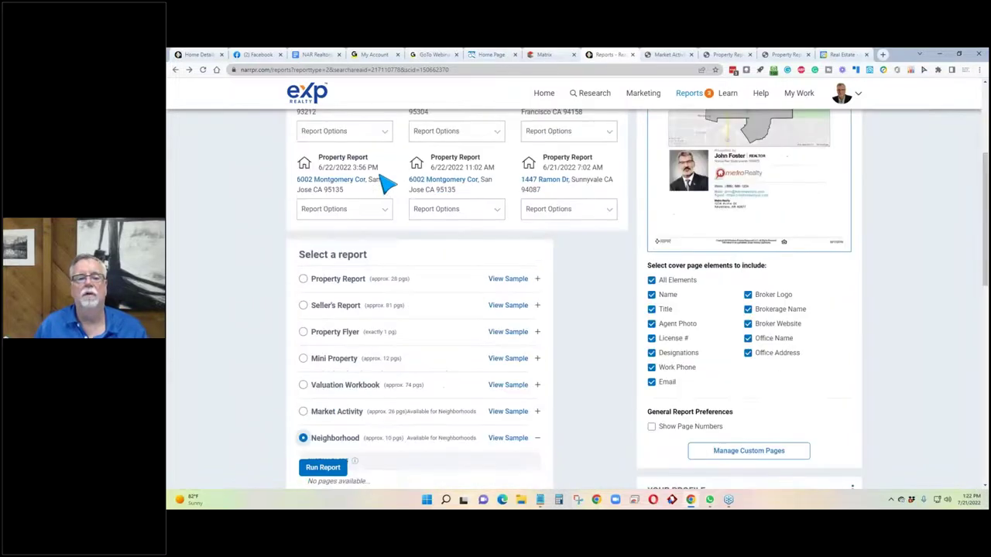
left_click(352, 122)
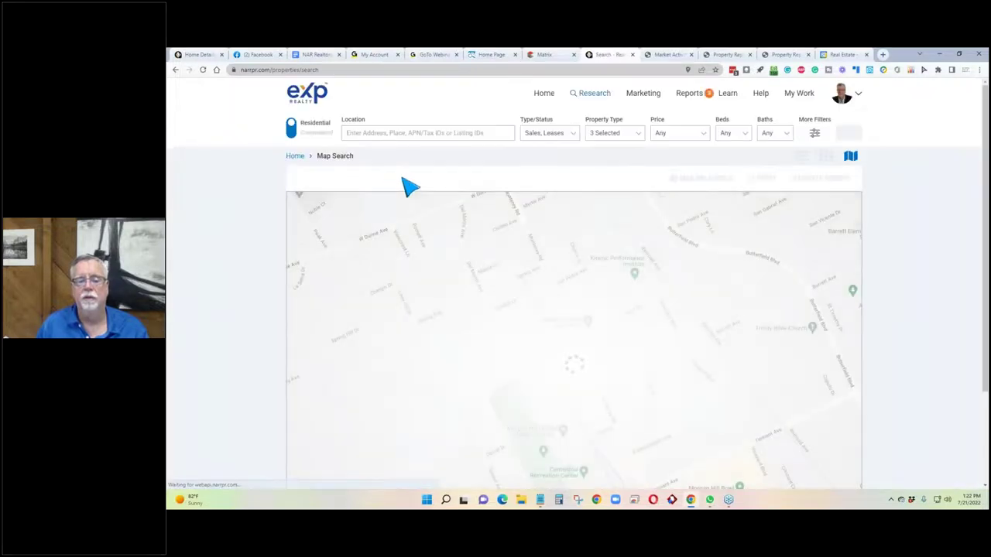
left_click(423, 133)
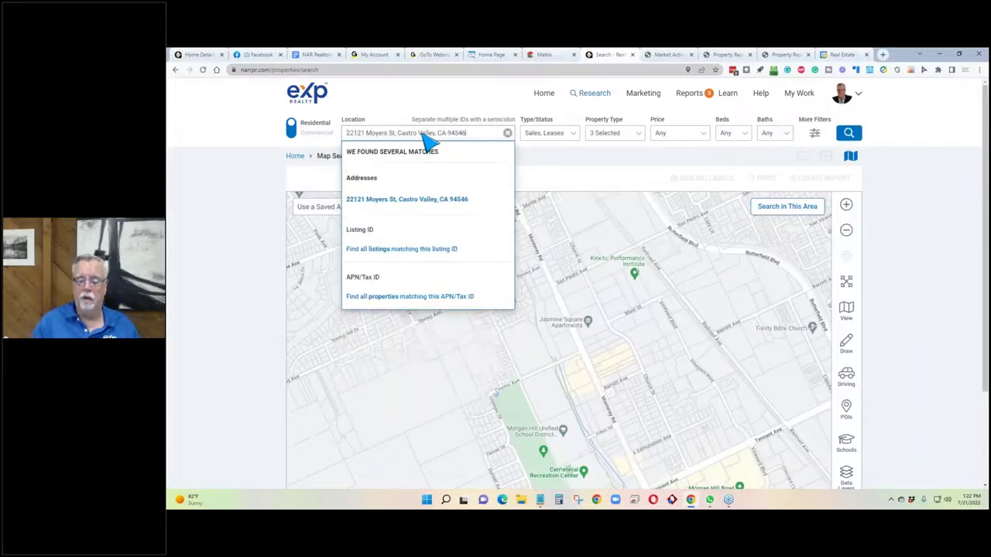
key("Return")
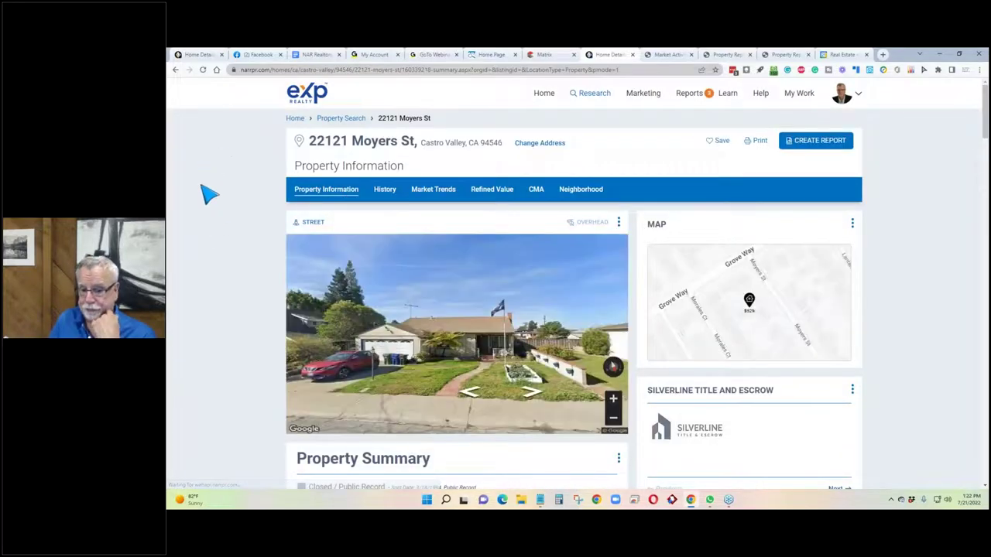
scroll(275, 310, "down", 3)
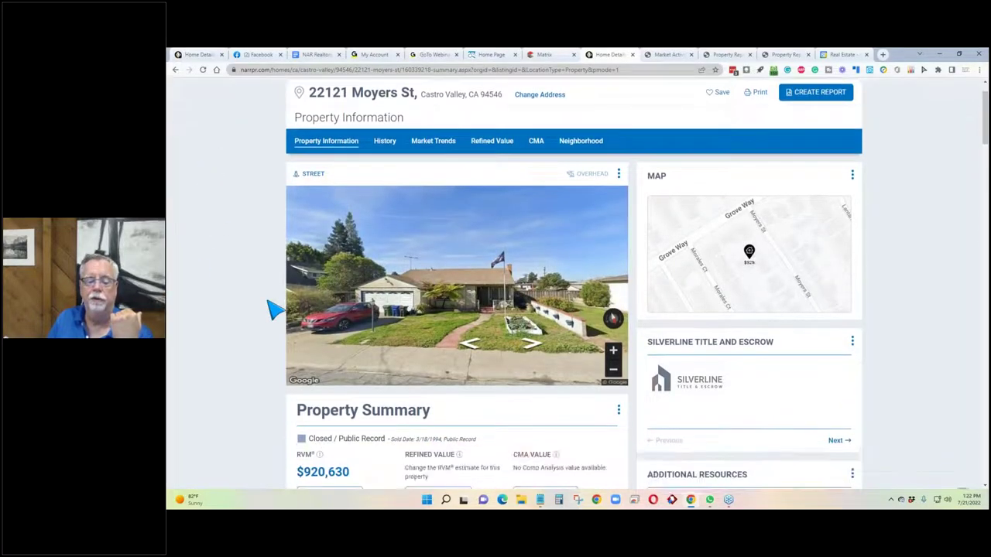
scroll(275, 310, "down", 1)
left_click(541, 329)
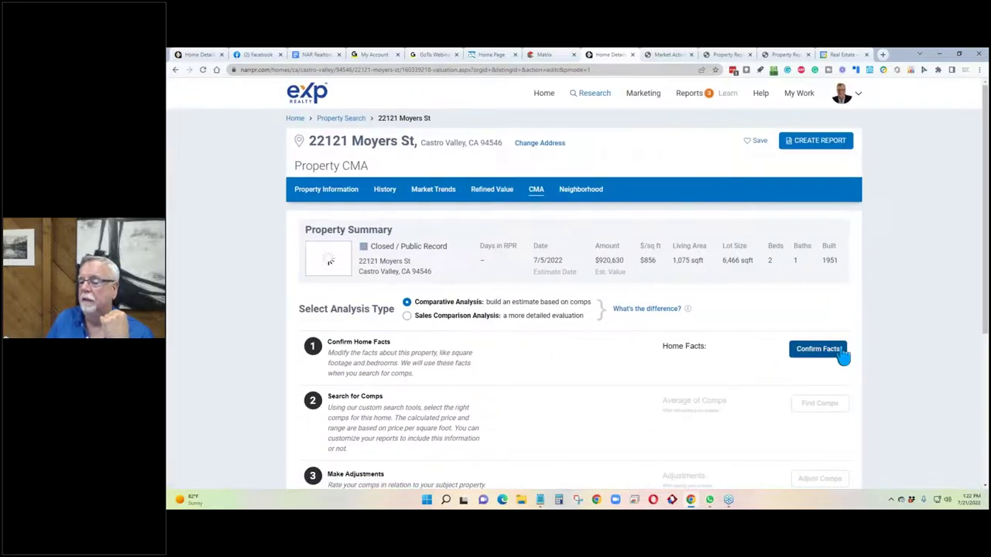
left_click(838, 352)
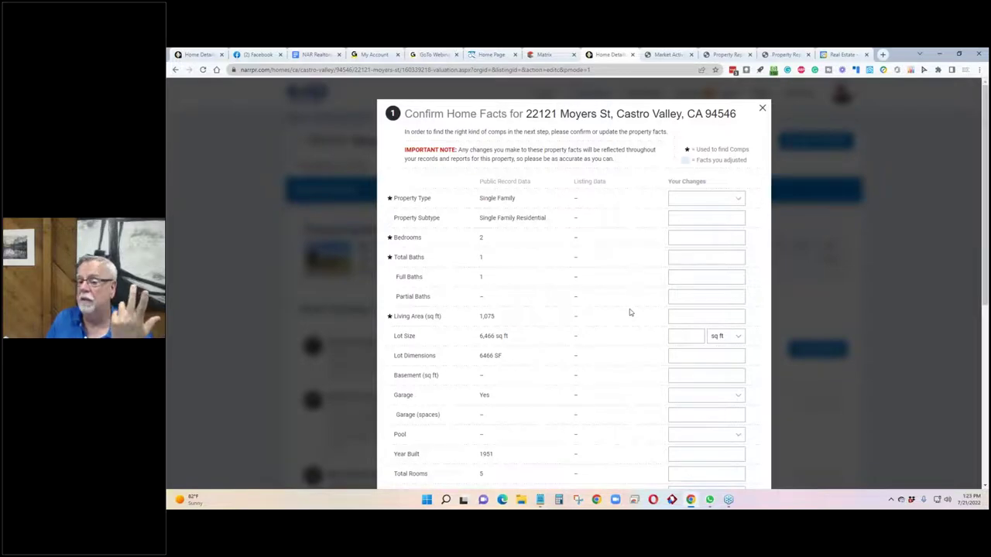
scroll(629, 312, "down", 3)
scroll(629, 311, "up", 2)
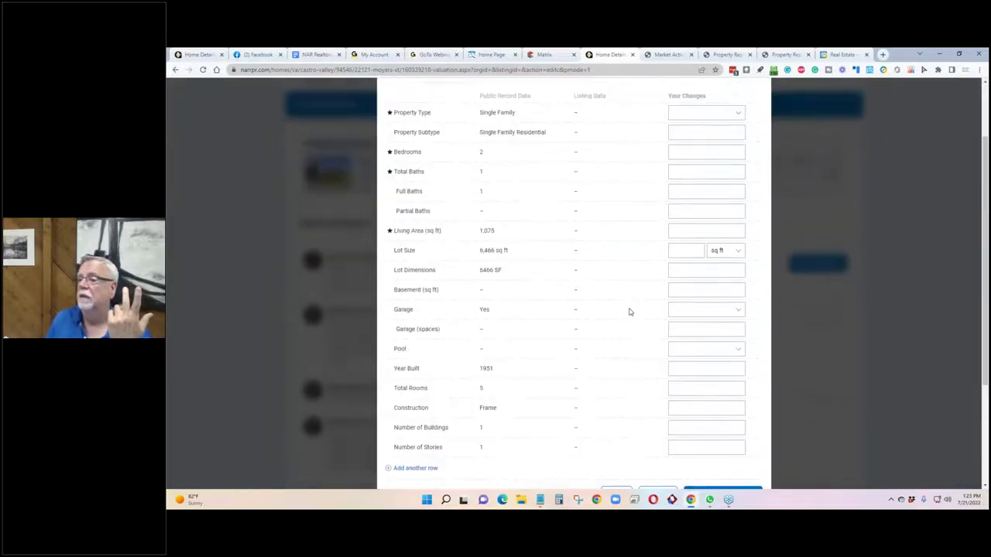
scroll(629, 312, "down", 2)
scroll(629, 311, "up", 2)
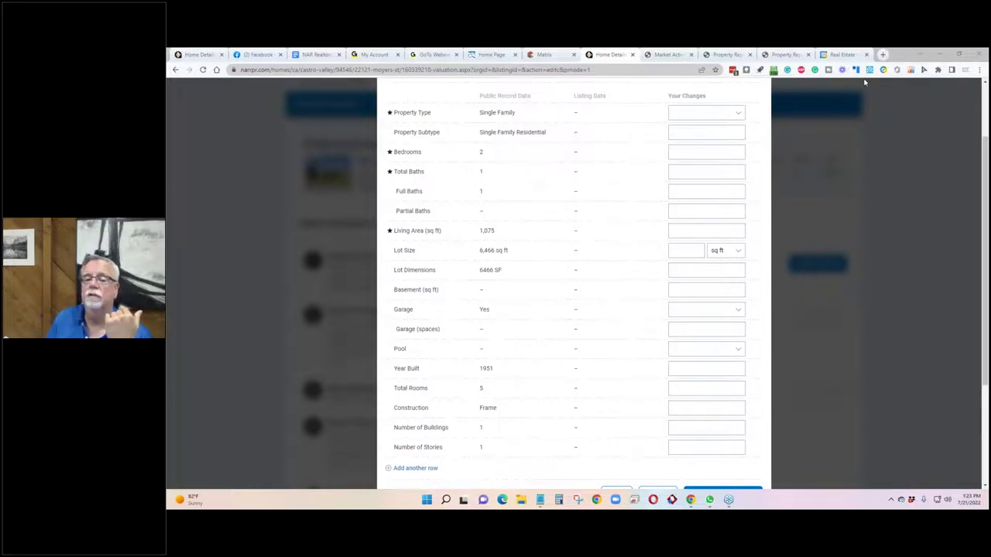
scroll(427, 321, "down", 2)
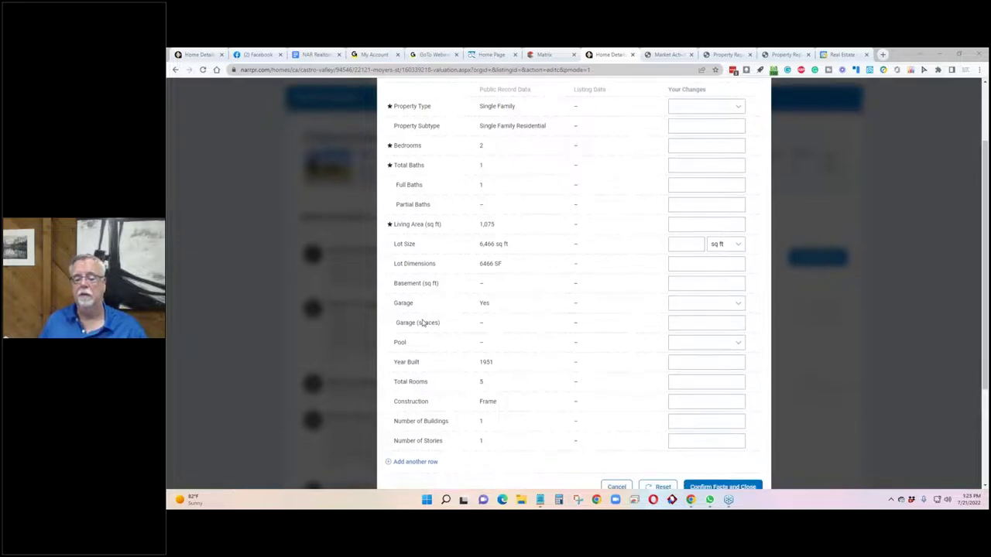
scroll(426, 321, "up", 2)
scroll(426, 321, "down", 3)
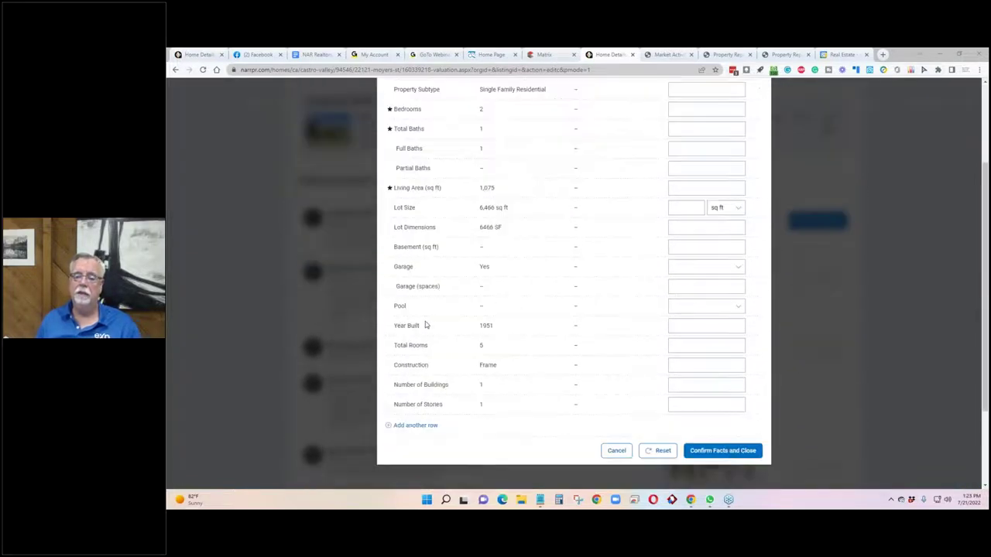
left_click(720, 341)
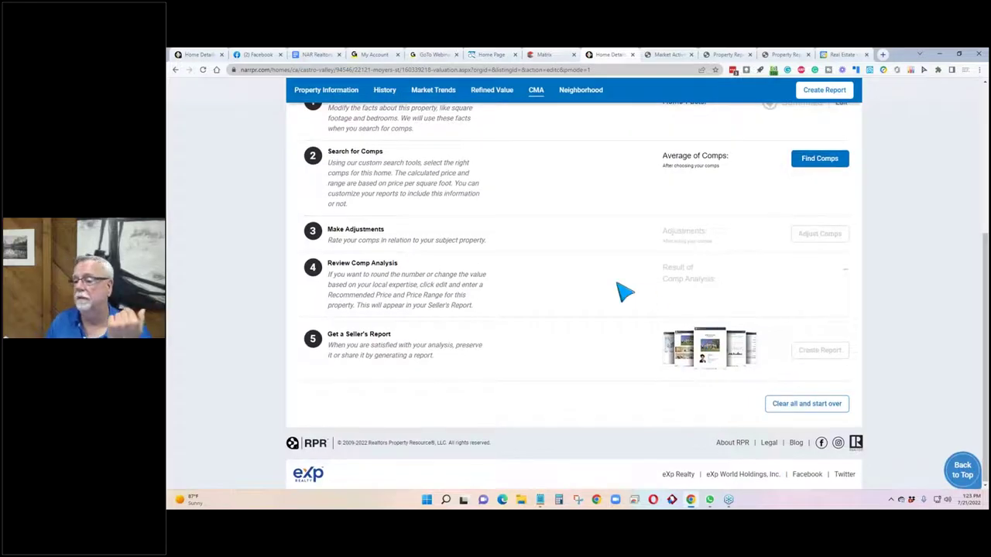
scroll(860, 267, "down", 2)
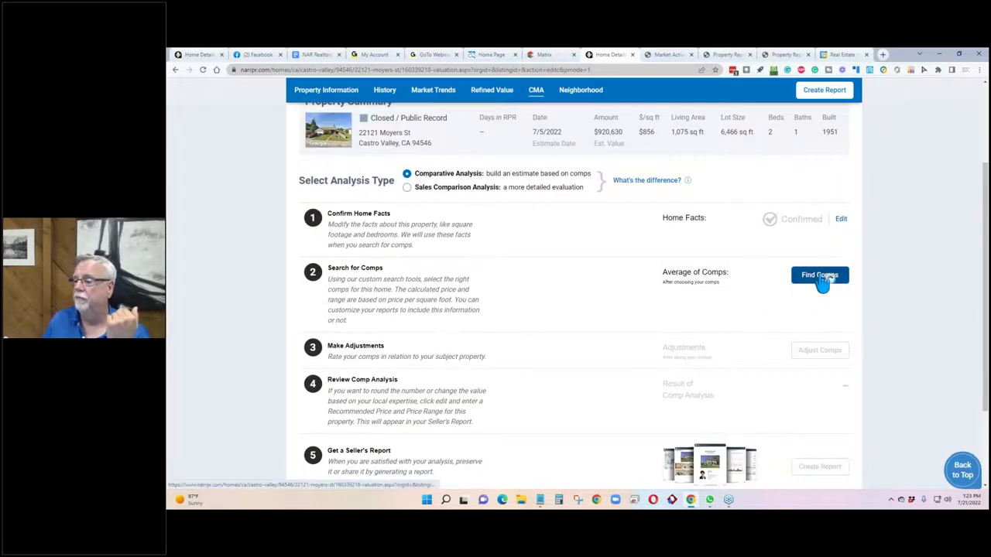
Start a comp search limited to properties off-market within the last 3 months.
left_click(820, 277)
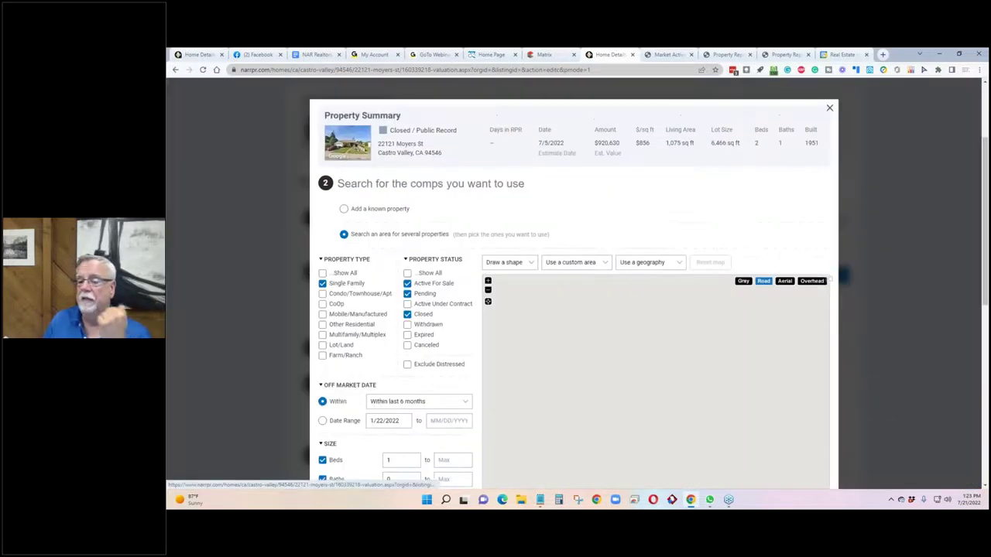
scroll(290, 334, "down", 2)
left_click(408, 317)
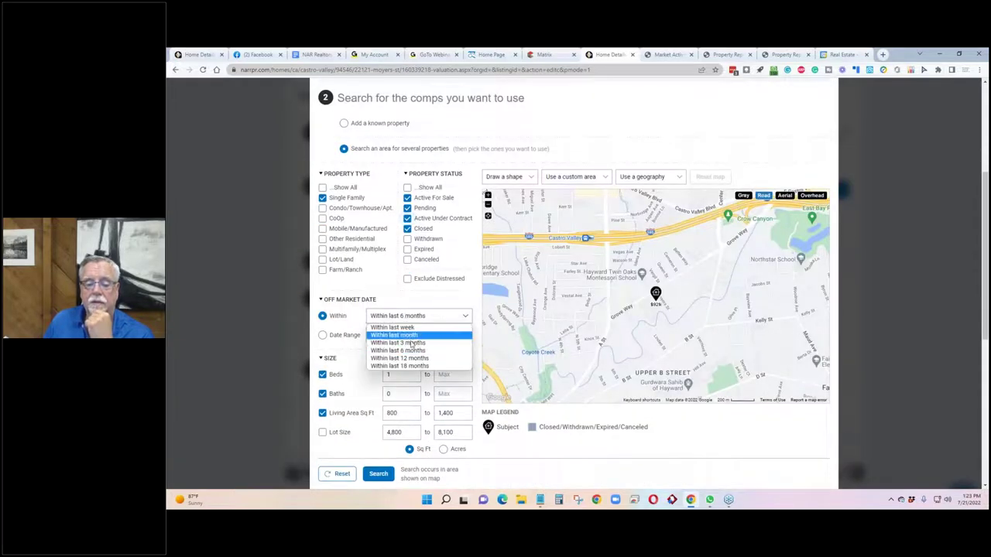
left_click(418, 342)
Draw a radius search circle around the subject home and search within it.
left_click(501, 177)
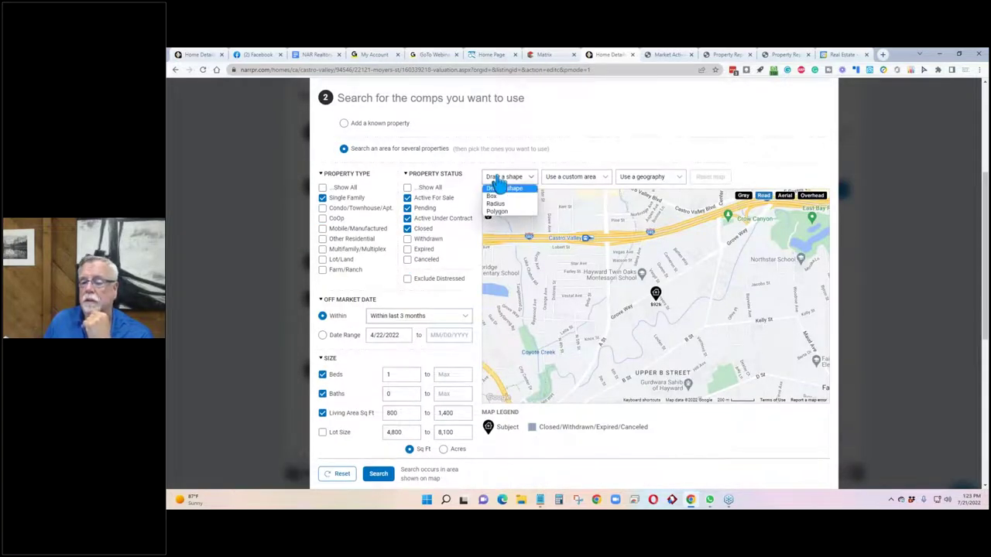
left_click(499, 204)
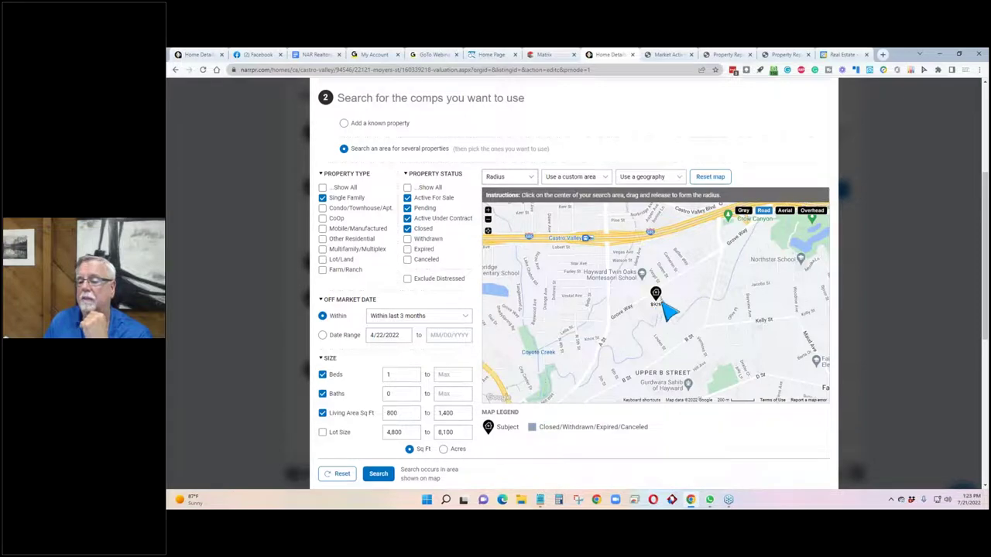
mouse_move(659, 302)
left_mouse_down()
mouse_move(692, 318)
mouse_move(688, 336)
mouse_move(708, 340)
mouse_move(723, 365)
left_mouse_up()
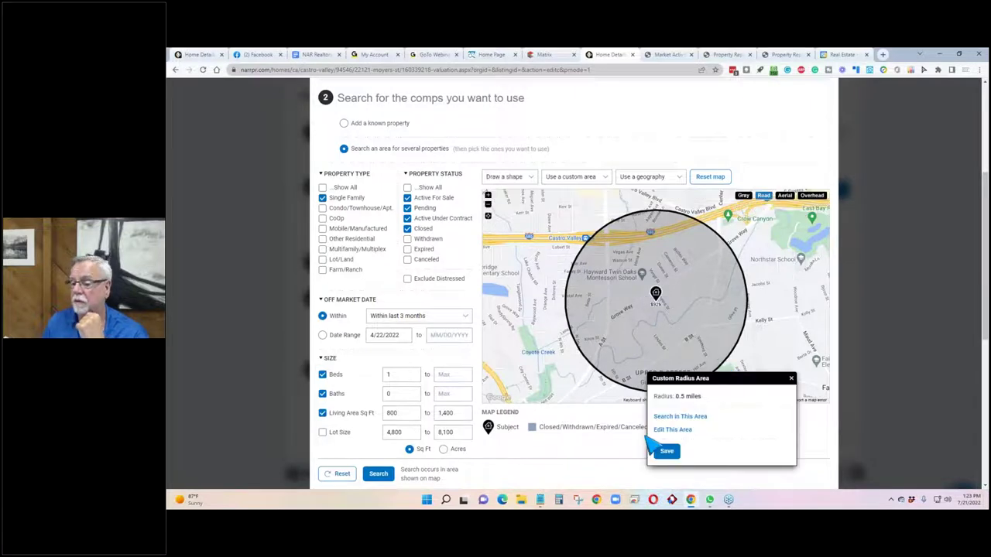
left_click(675, 418)
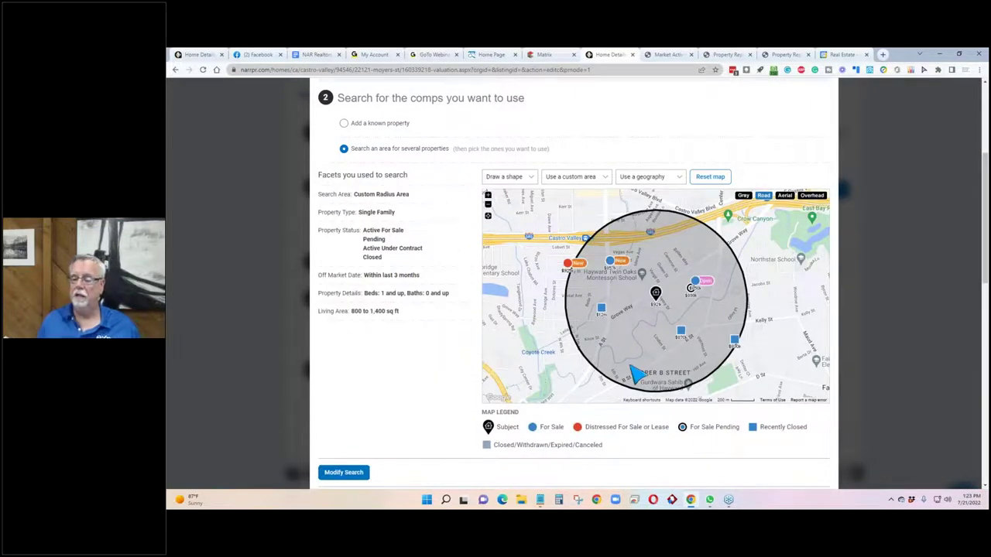
Review the results, checking the subject's beds, baths and year built.
scroll(633, 371, "down", 1)
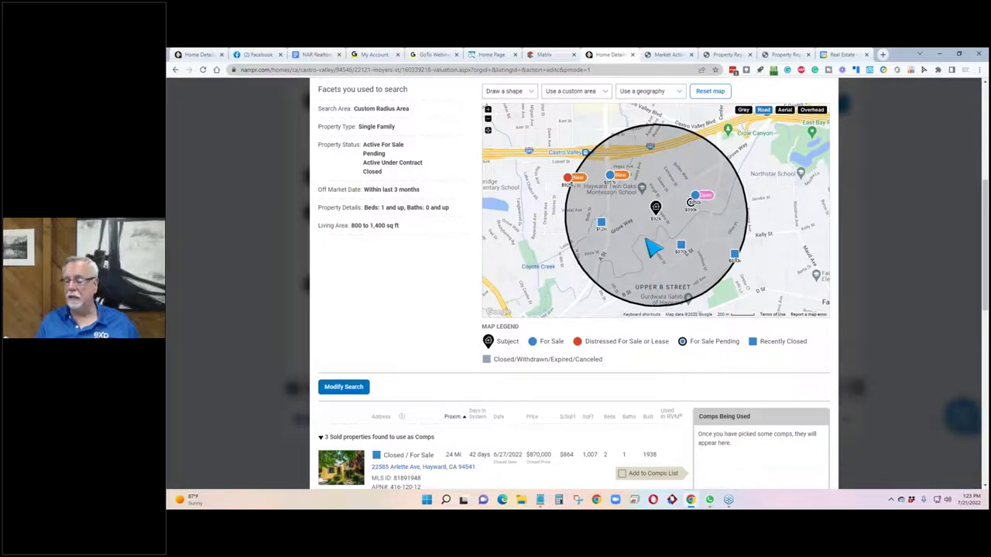
scroll(580, 276, "down", 1)
scroll(572, 283, "up", 3)
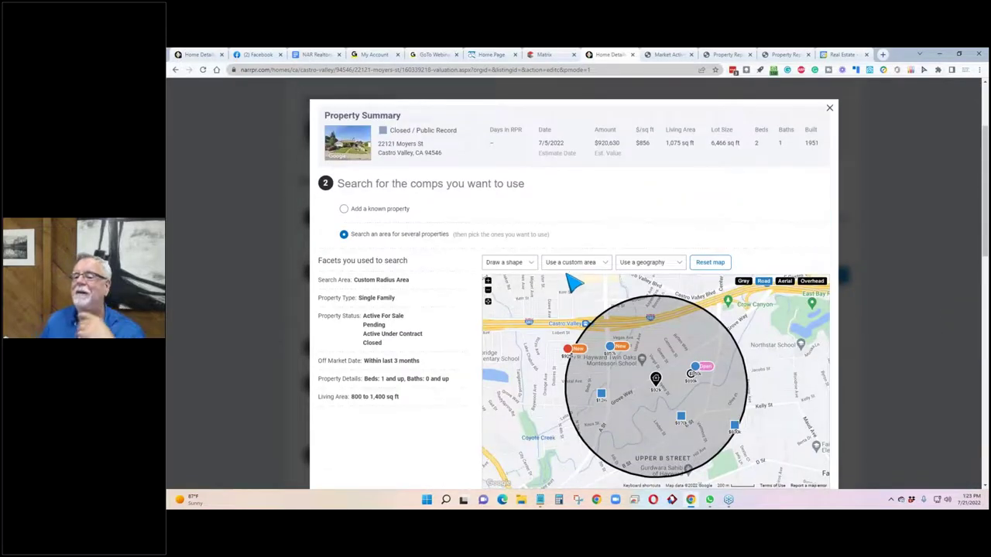
left_click_drag(848, 136, 668, 150)
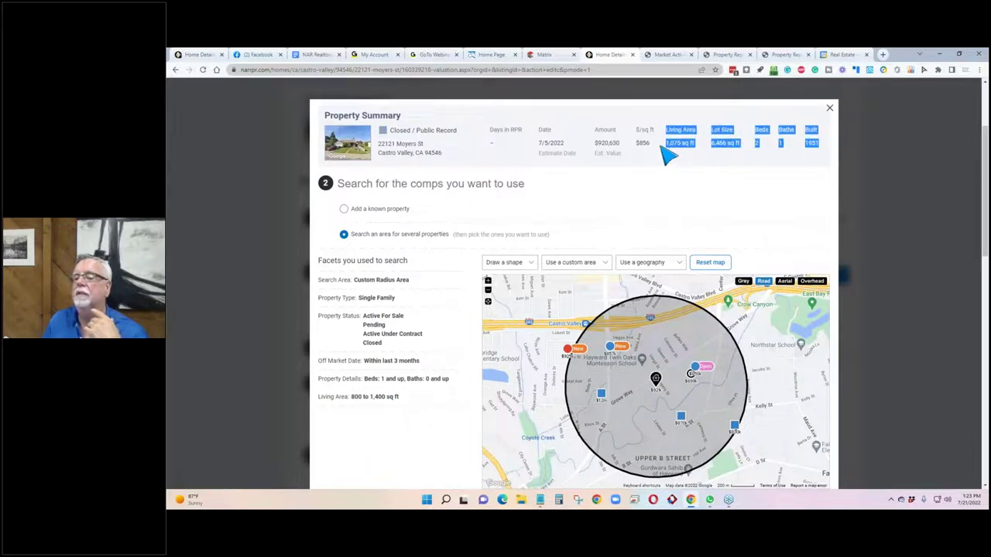
left_click(669, 200)
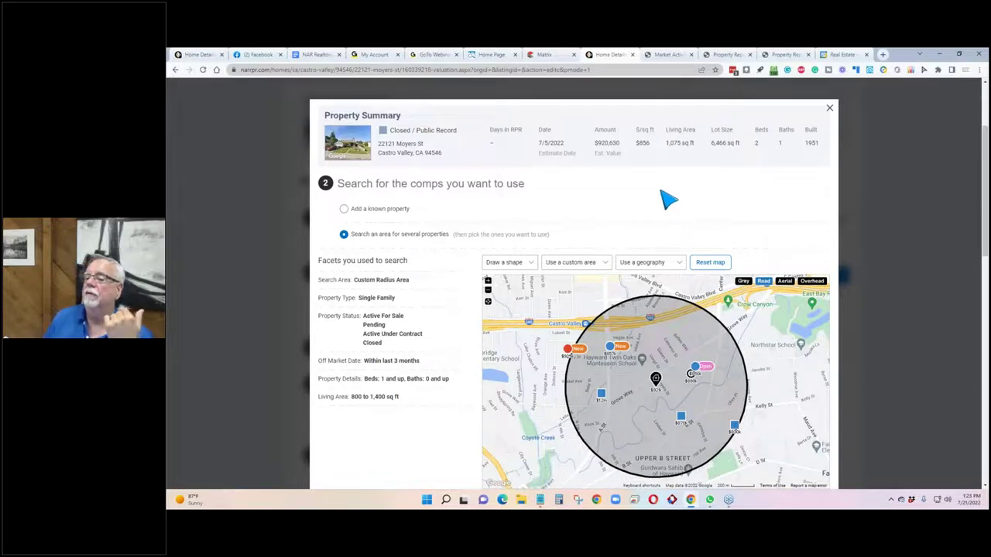
Add the pending Cameron St listing and the closed N 6th St sale as comps.
scroll(681, 186, "down", 5)
scroll(627, 181, "down", 5)
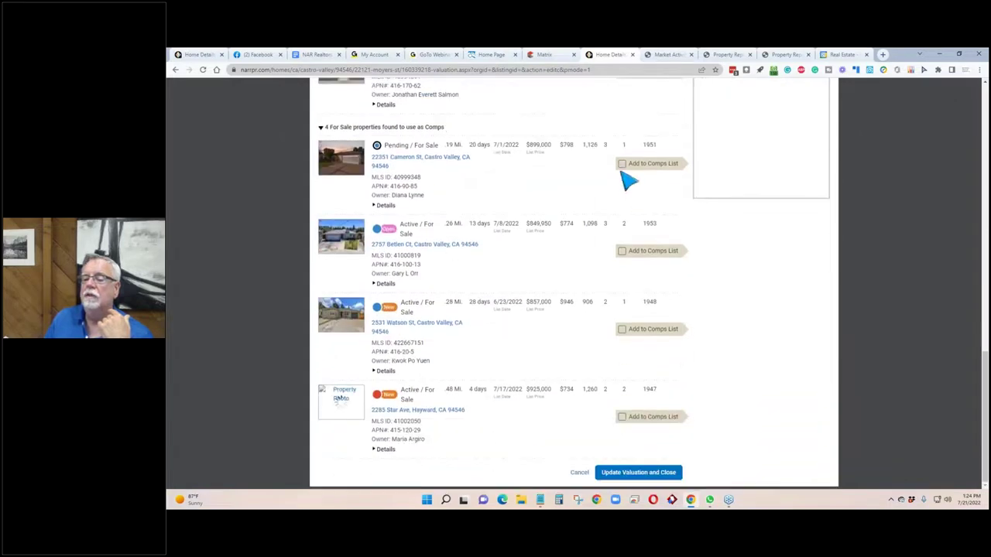
left_click(621, 164)
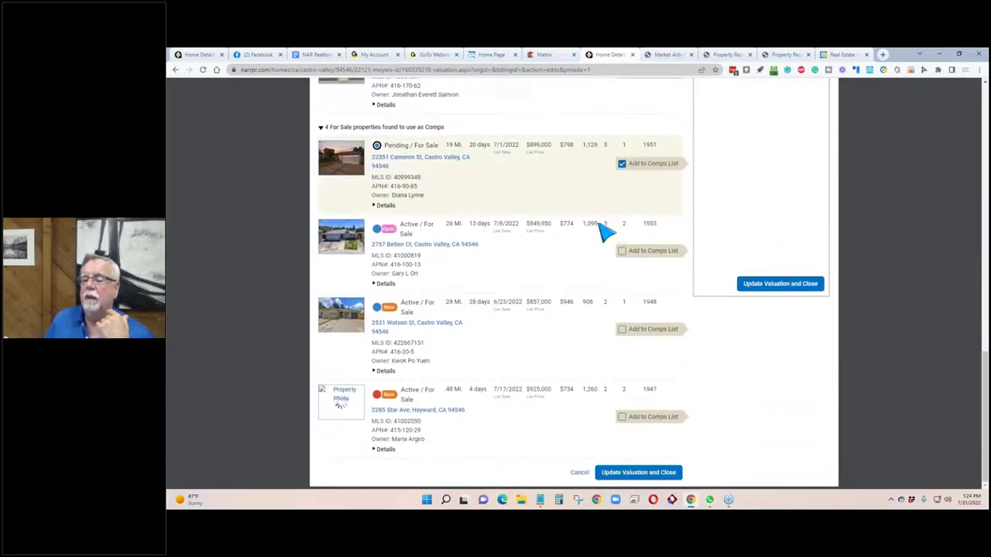
scroll(589, 262, "up", 3)
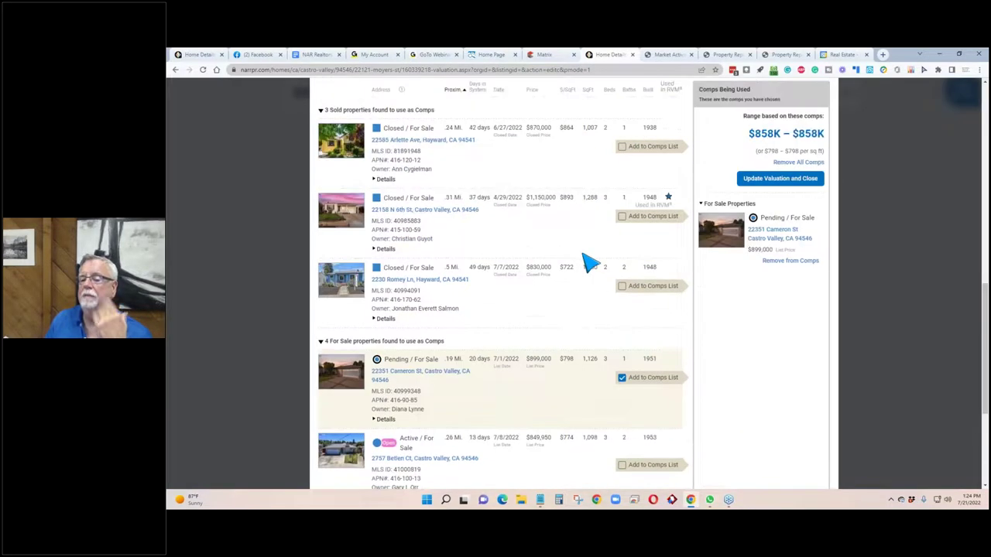
scroll(590, 262, "up", 2)
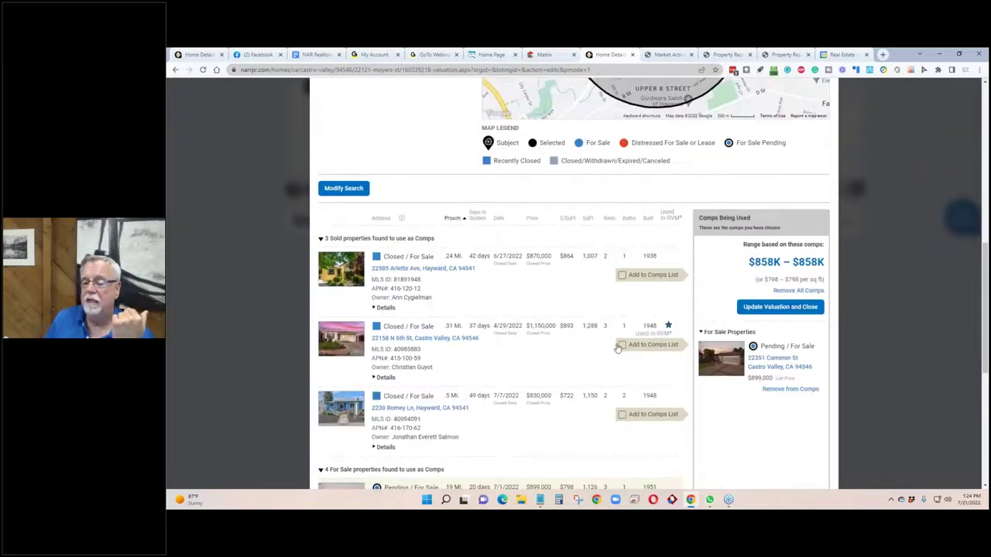
left_click(622, 344)
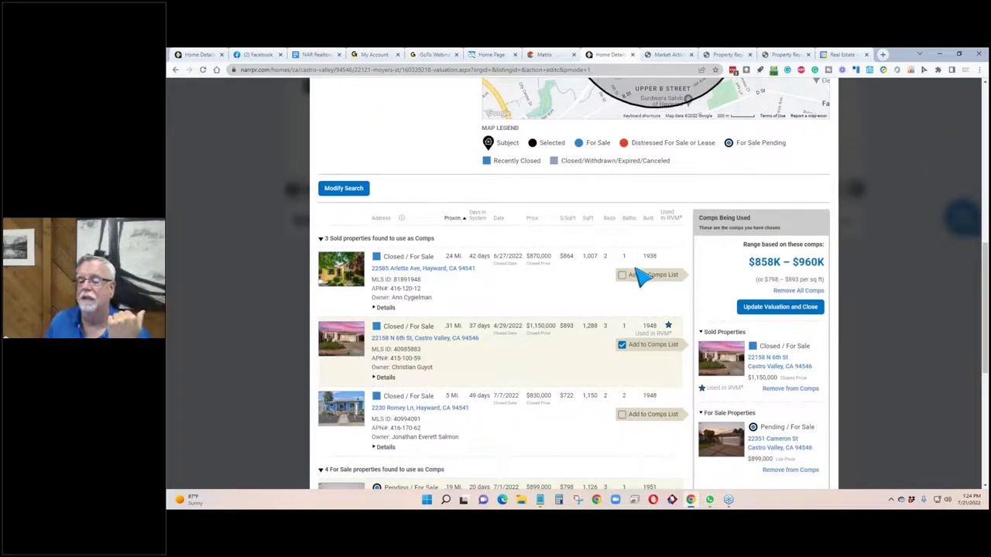
Add the Betlen Ct, Watson St, Star Ave and closed Arlette Ave properties as comps.
scroll(611, 284, "down", 3)
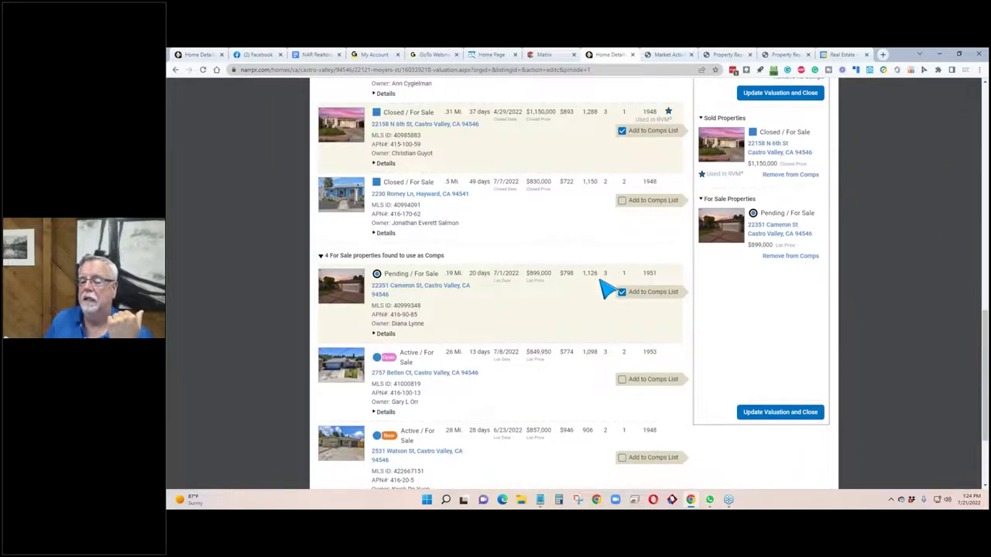
left_click(620, 378)
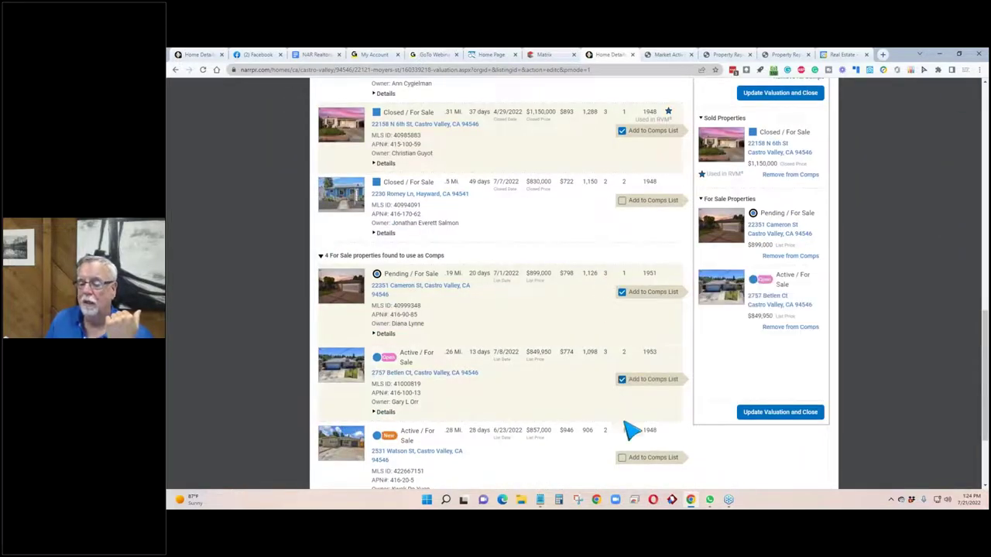
left_click(622, 459)
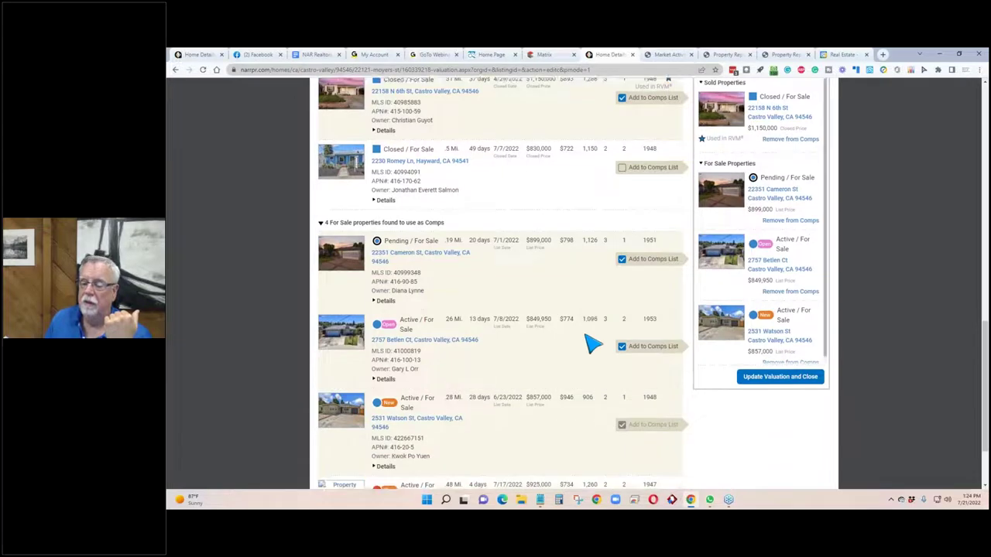
scroll(593, 343, "down", 2)
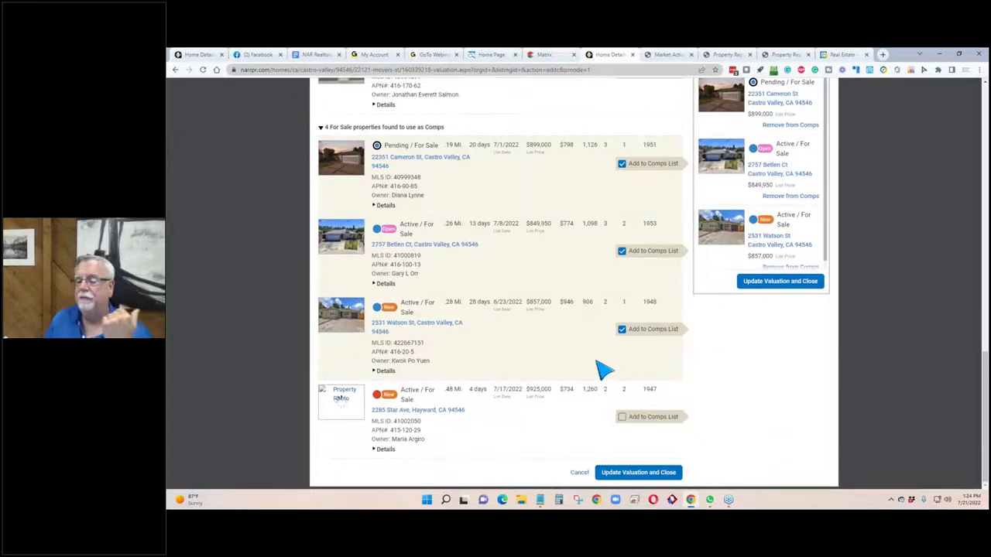
left_click(622, 417)
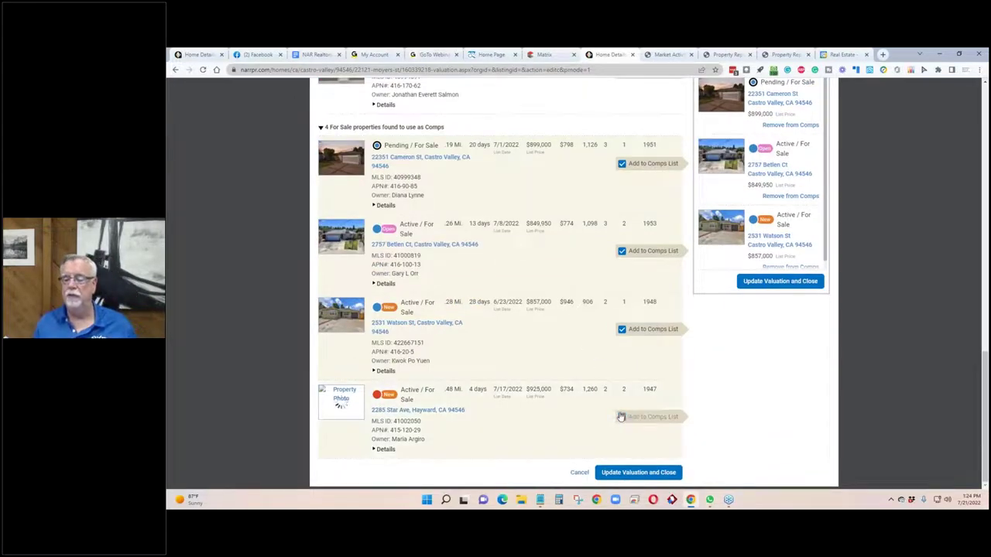
scroll(571, 305, "up", 5)
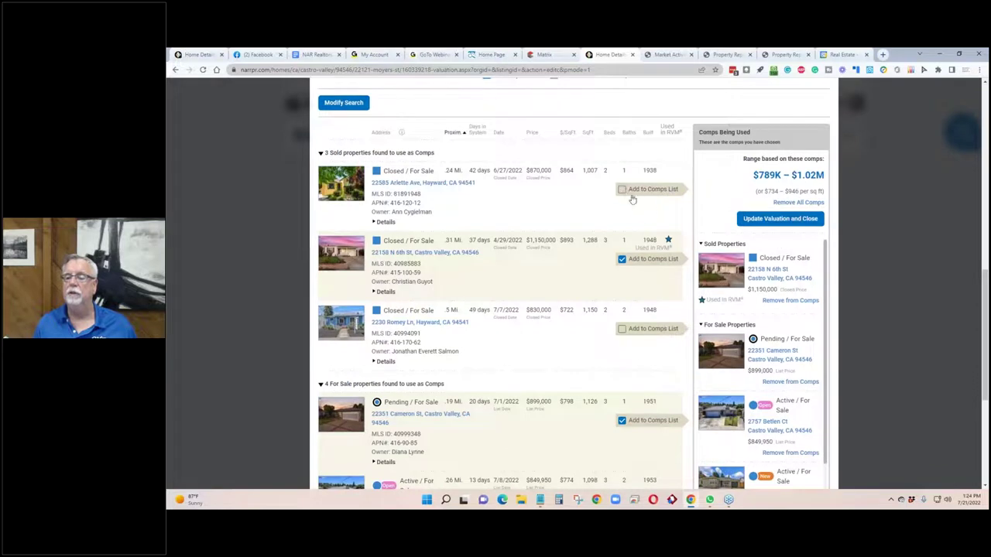
left_click(623, 190)
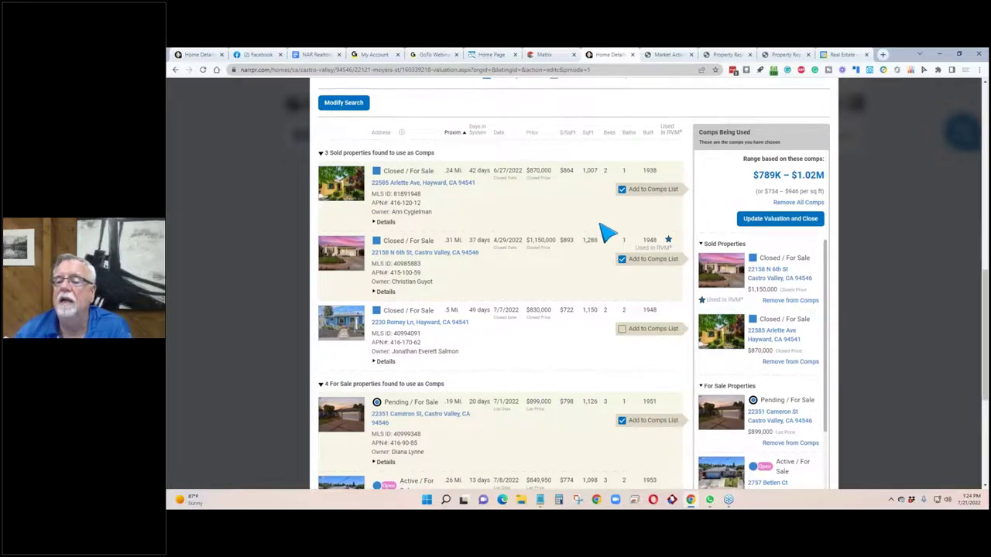
scroll(607, 240, "up", 10)
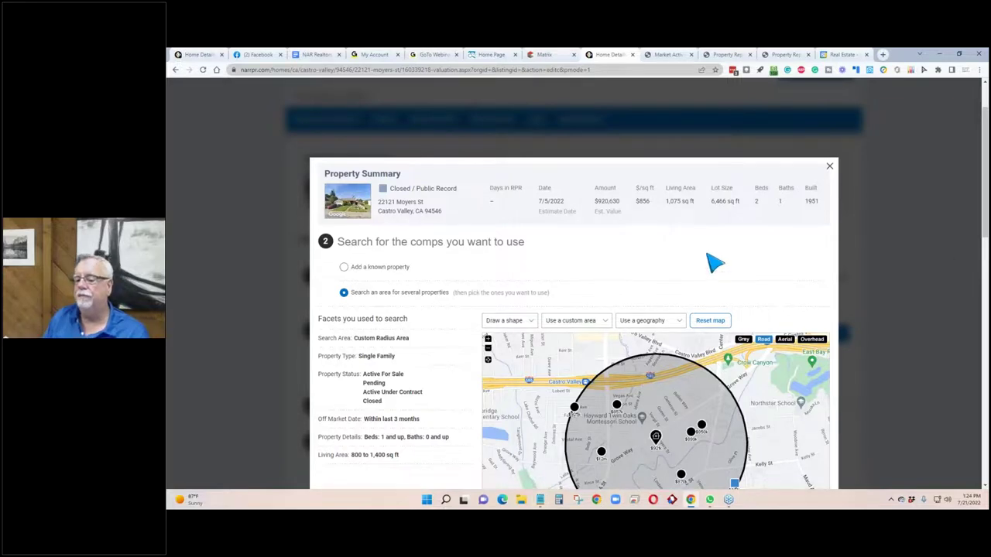
scroll(711, 263, "down", 4)
scroll(706, 342, "down", 1)
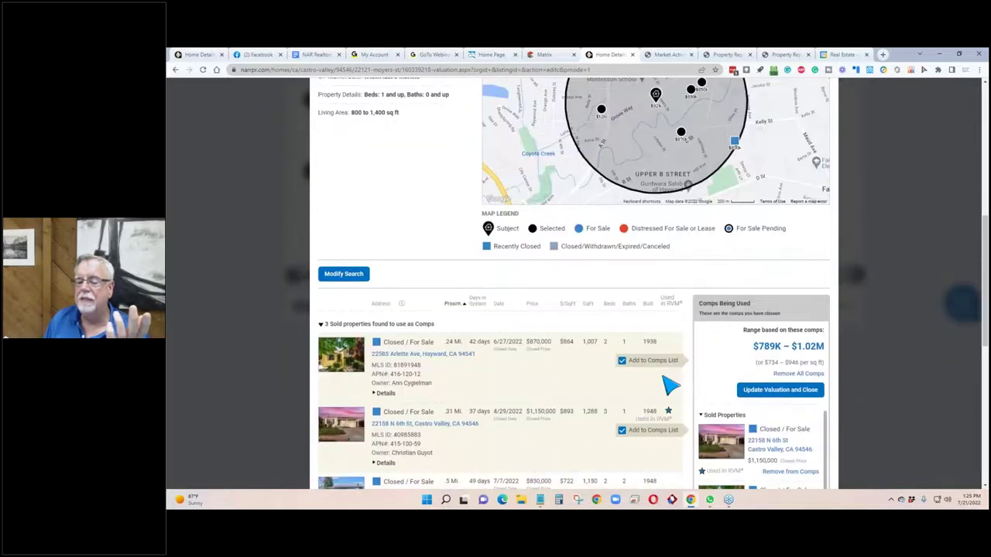
scroll(604, 387, "down", 1)
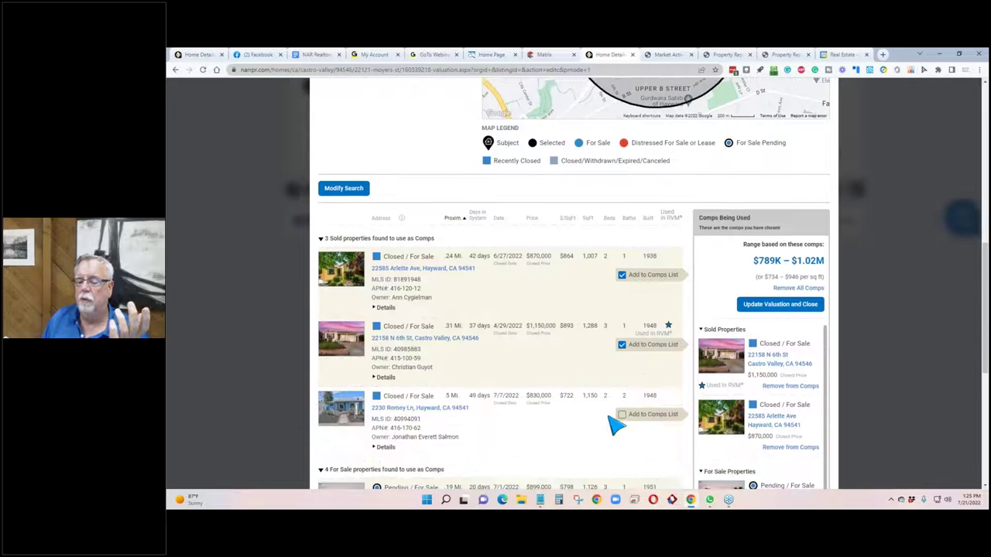
left_click(621, 416)
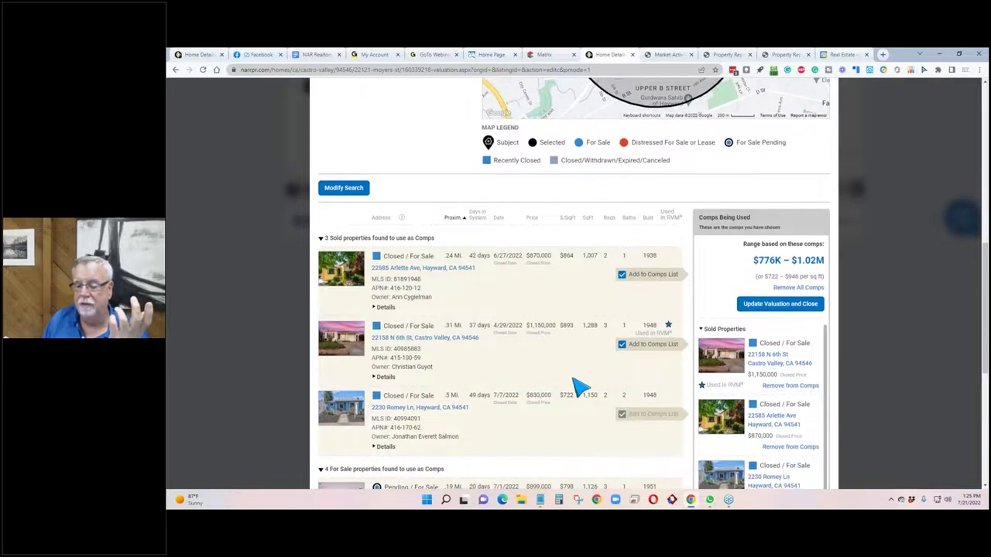
scroll(585, 391, "down", 1)
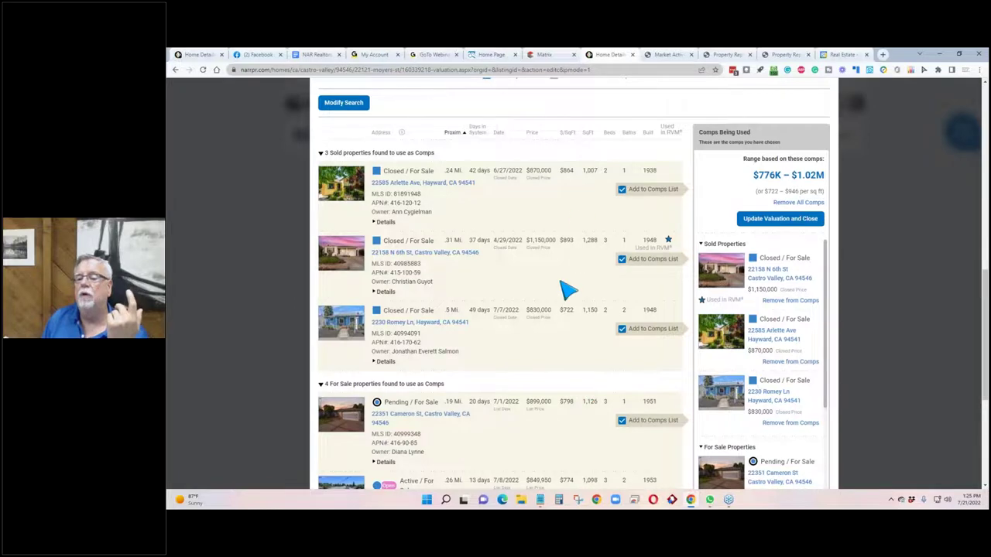
scroll(568, 287, "up", 2)
scroll(568, 325, "down", 1)
scroll(570, 332, "down", 1)
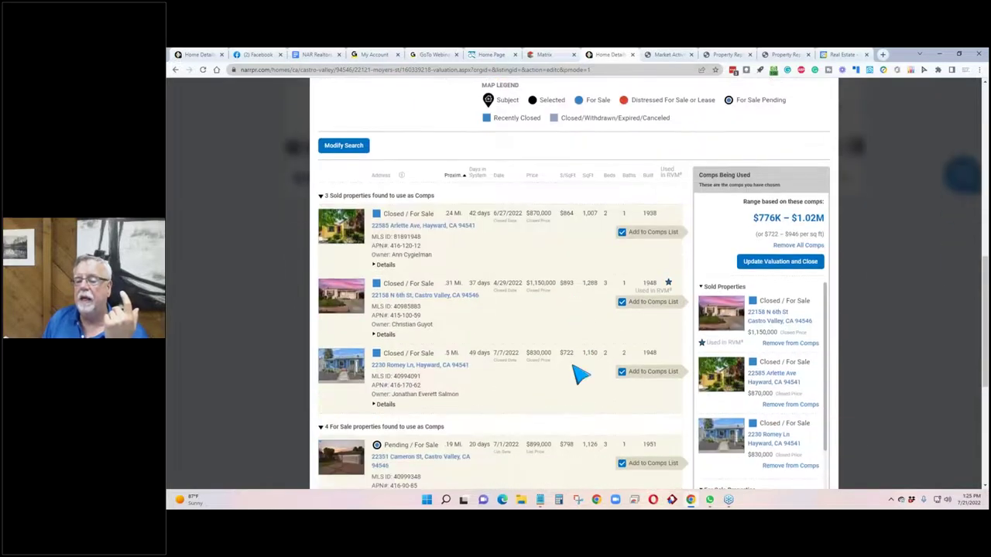
scroll(561, 342, "down", 3)
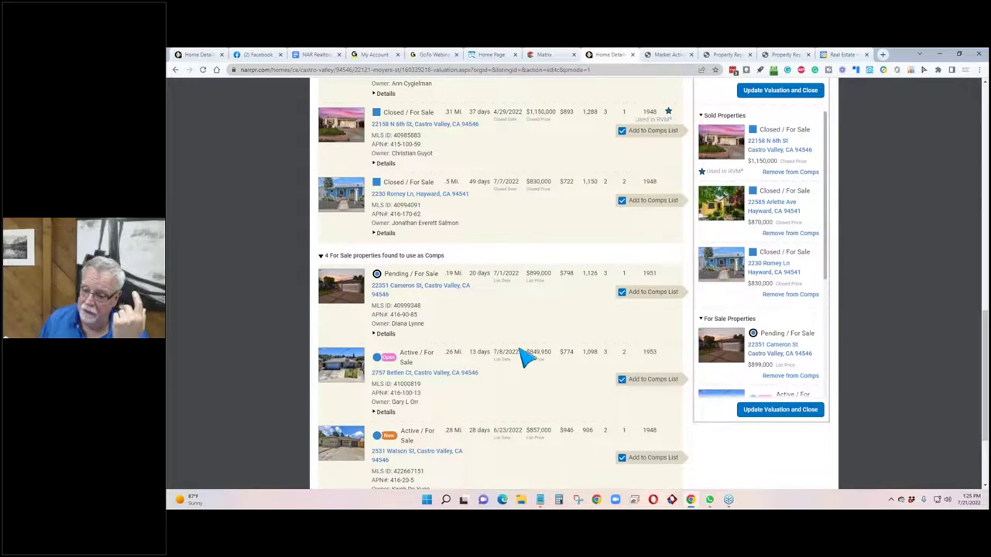
scroll(532, 370, "down", 1)
scroll(533, 370, "down", 1)
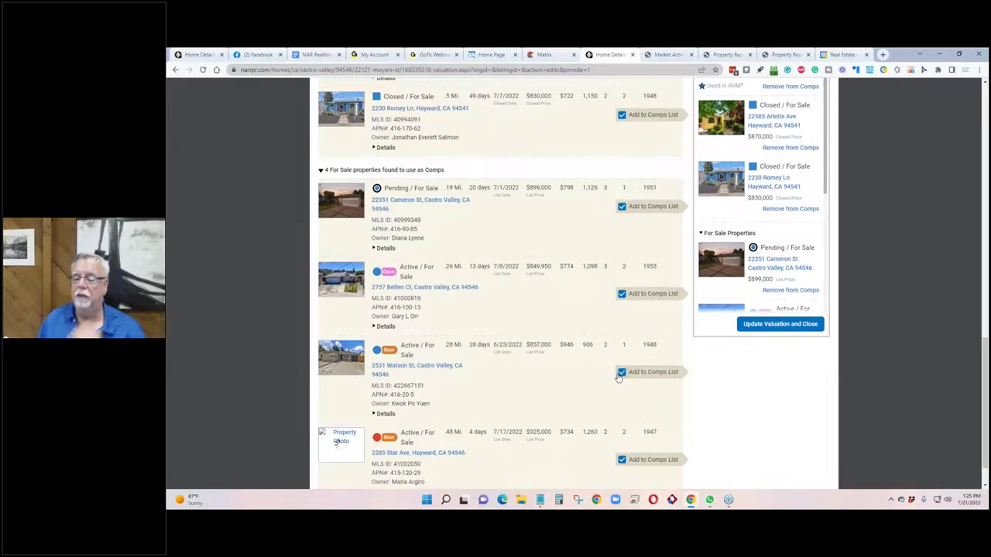
scroll(619, 377, "up", 3)
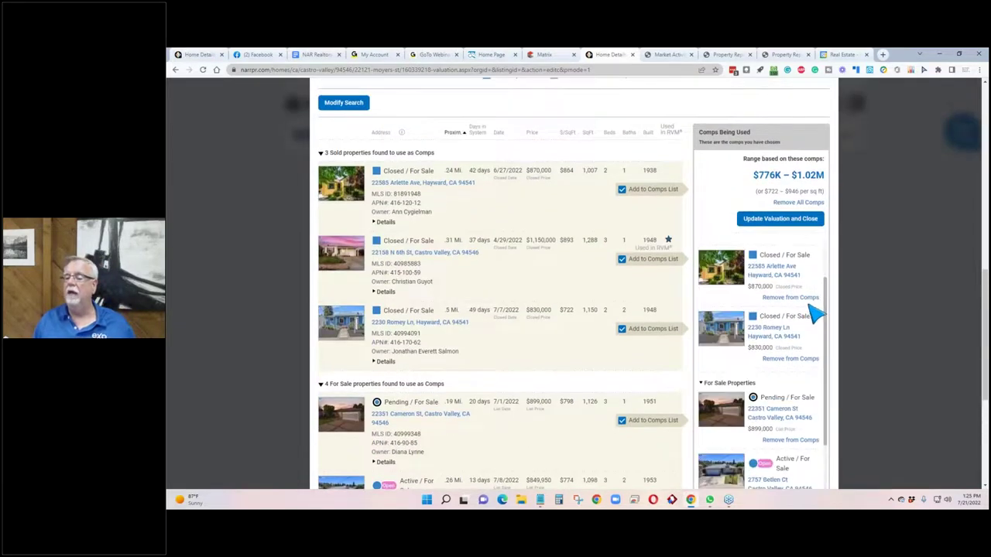
scroll(810, 326, "down", 4)
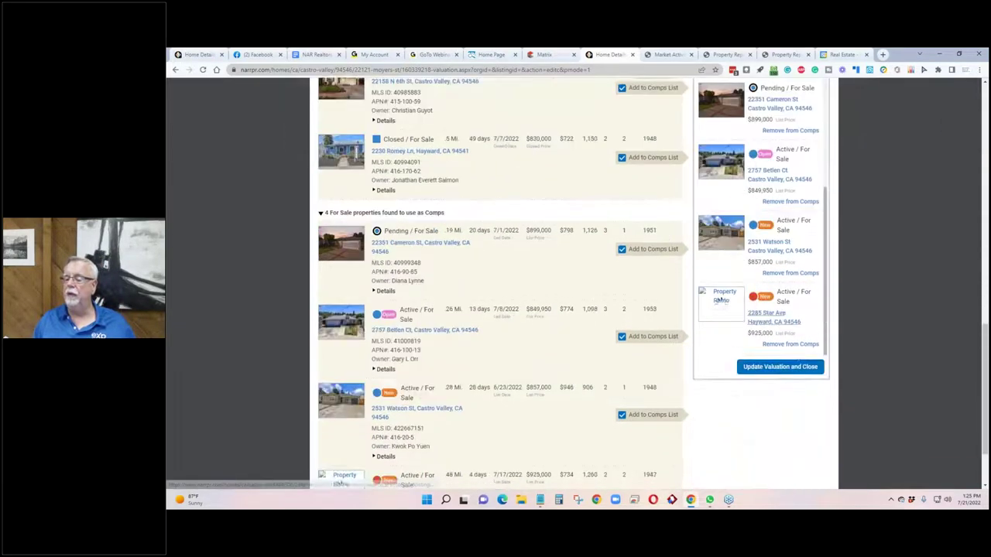
scroll(725, 302, "up", 6)
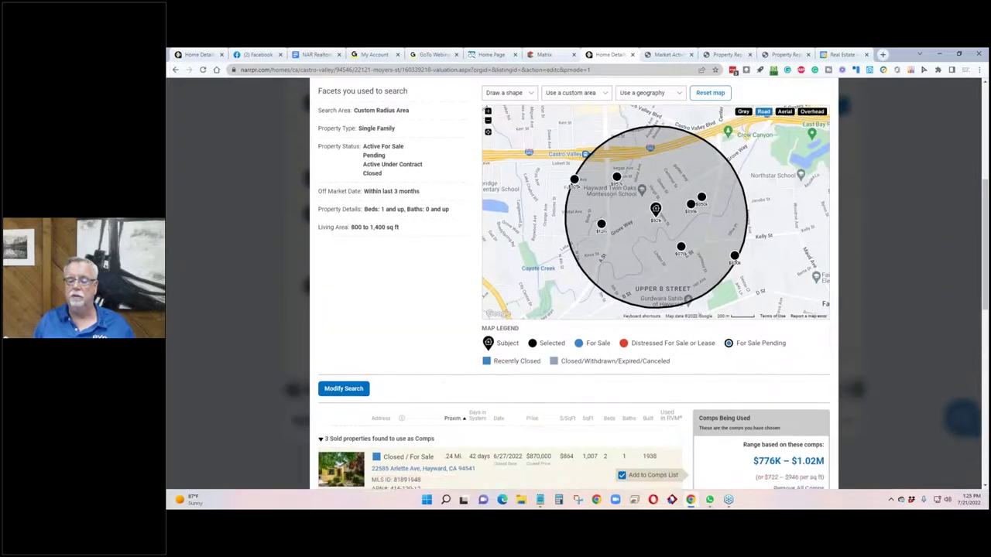
scroll(449, 387, "down", 4)
scroll(451, 387, "down", 5)
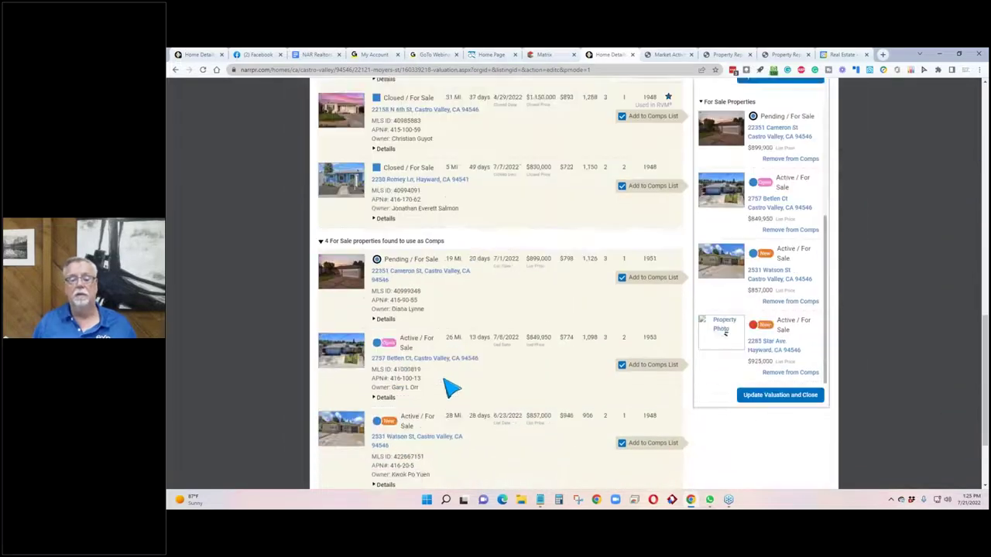
scroll(452, 387, "up", 4)
scroll(451, 387, "up", 1)
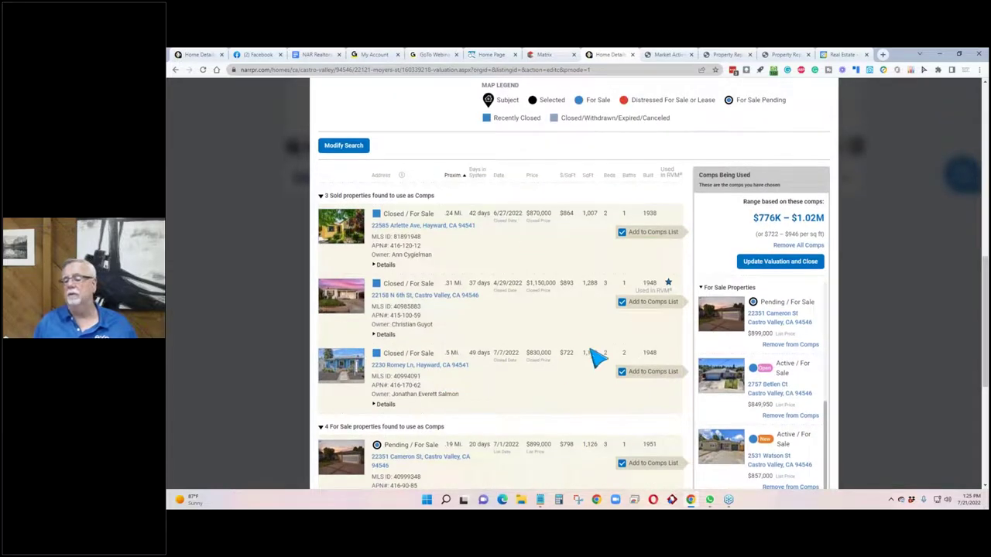
scroll(525, 328, "down", 3)
scroll(526, 331, "down", 1)
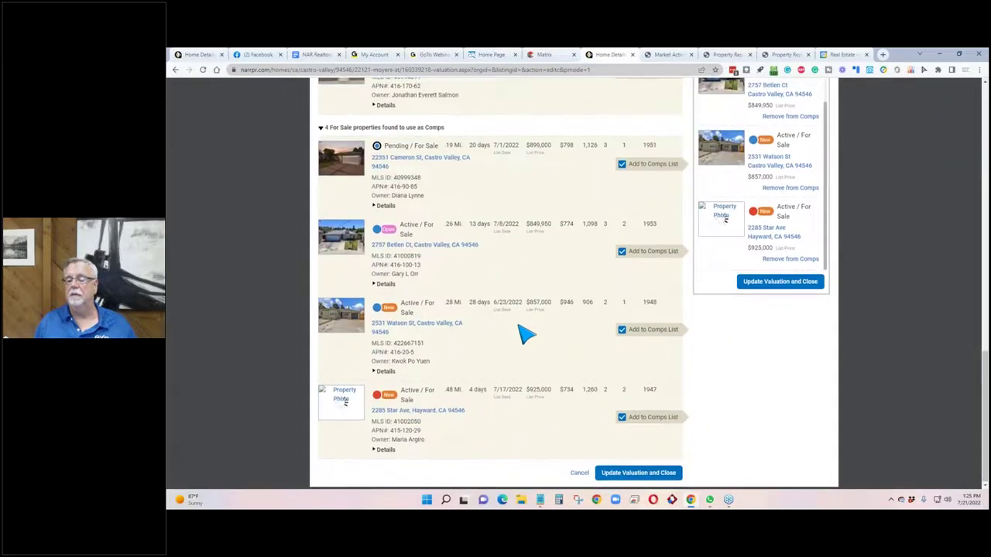
scroll(526, 331, "up", 1)
left_click(619, 459)
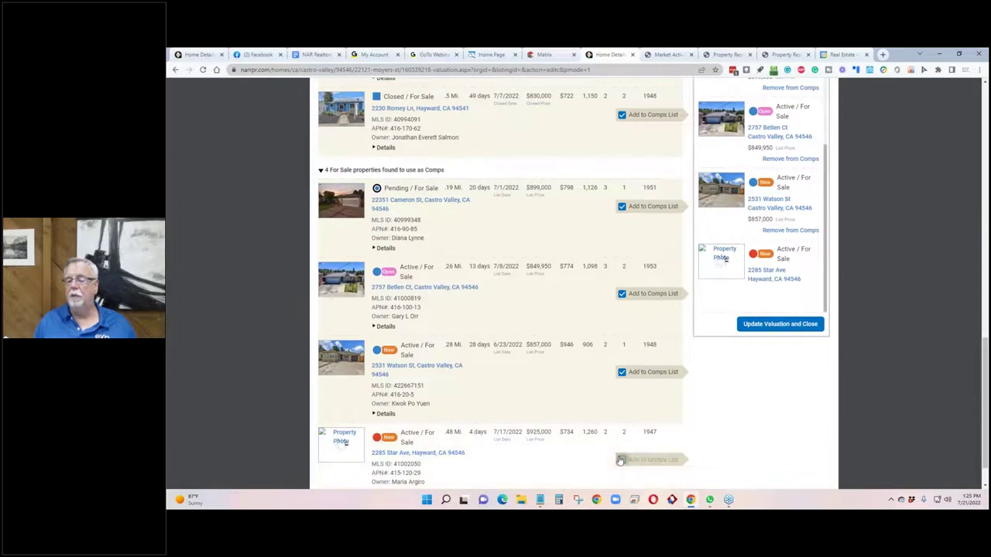
Update the valuation using the chosen comps and close the comp search.
scroll(592, 370, "up", 1)
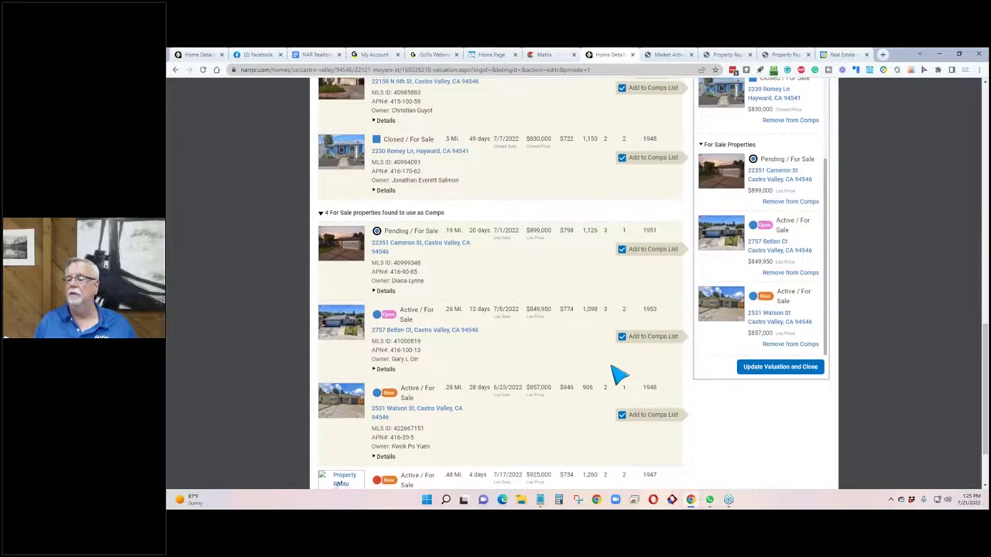
scroll(619, 376, "up", 1)
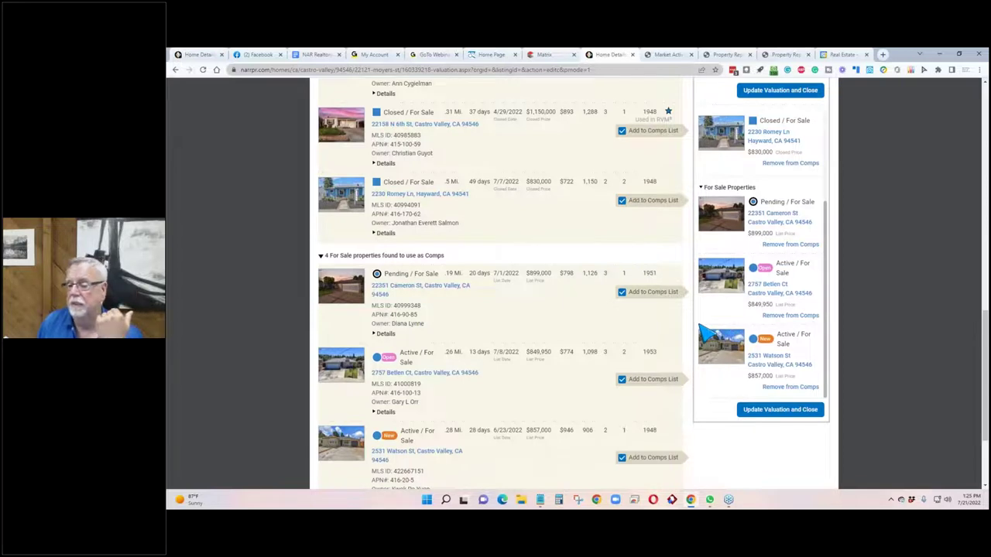
scroll(706, 334, "up", 1)
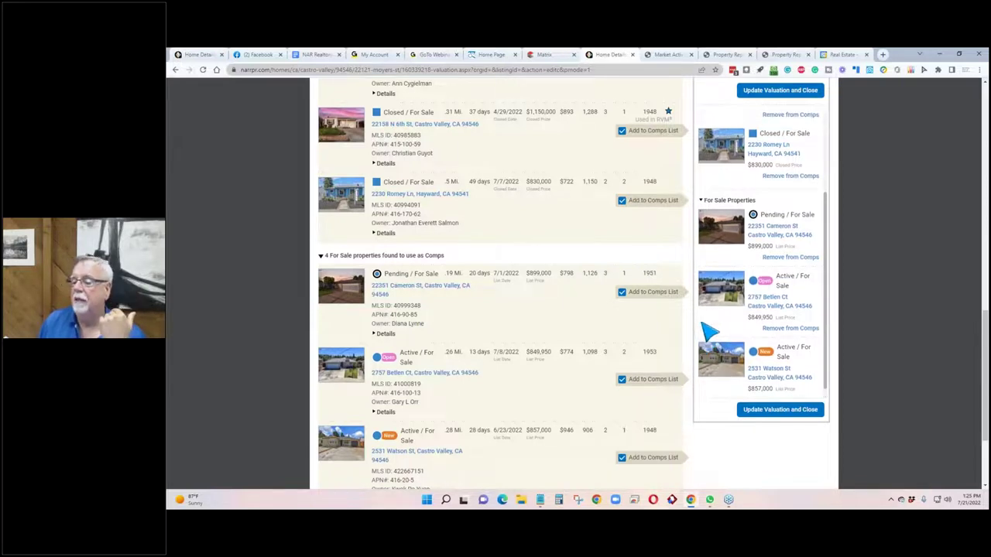
scroll(735, 364, "down", 1)
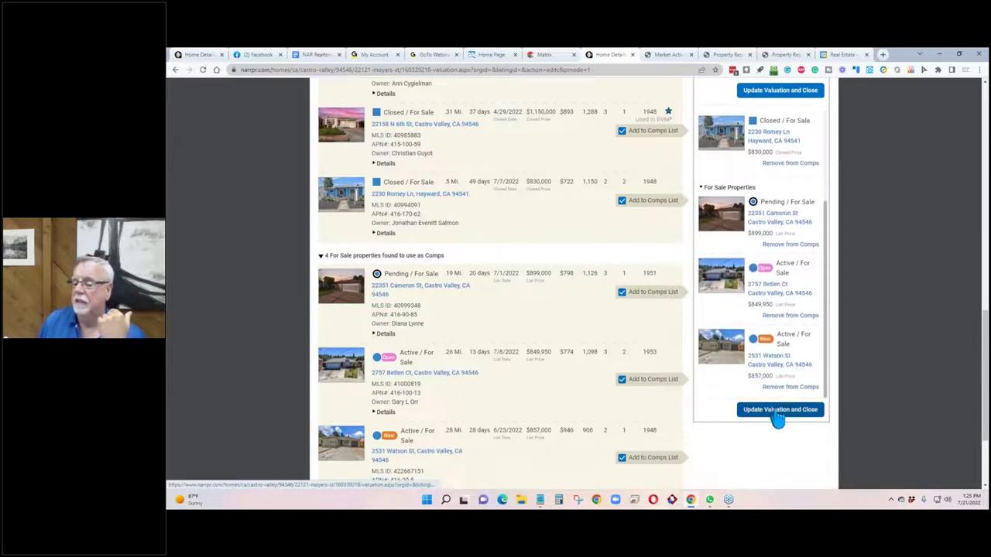
left_click(778, 413)
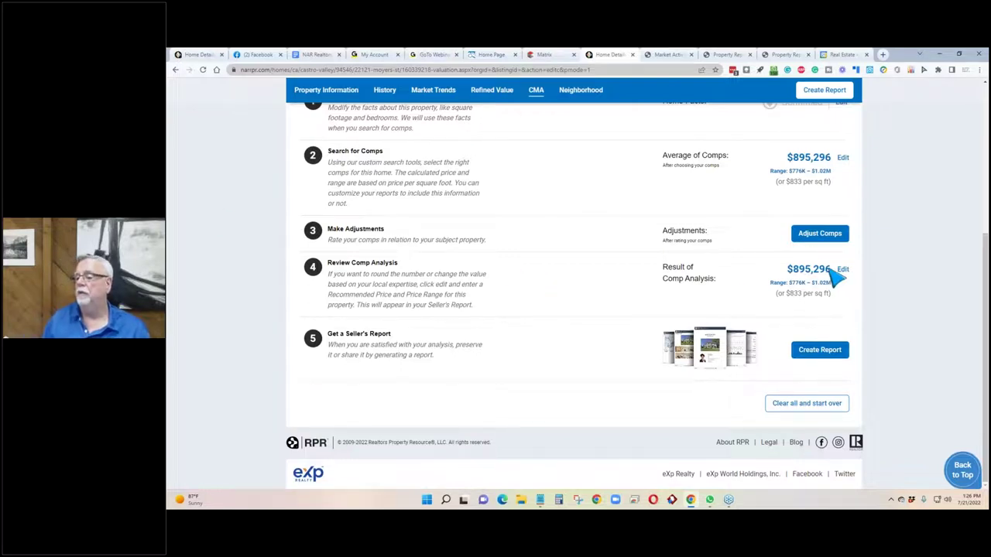
Check the $895,296 comp average, $776K–$1.02M range and $833 per sq ft.
left_click_drag(833, 283, 791, 288)
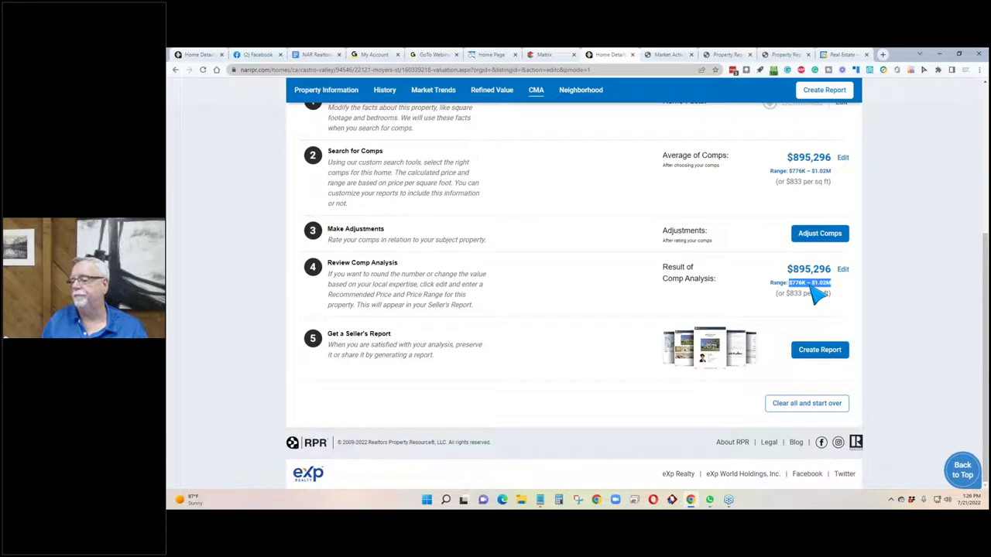
left_click(794, 313)
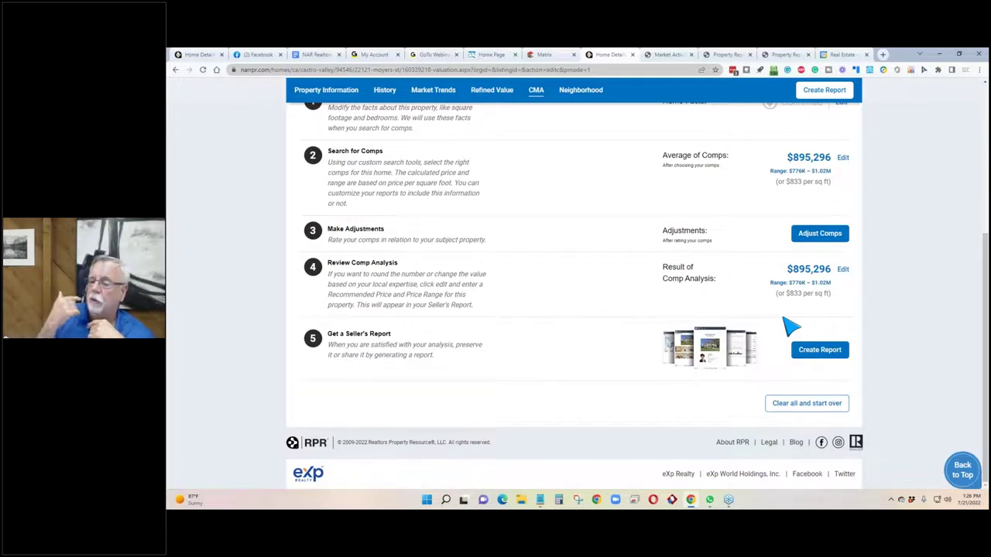
scroll(719, 271, "up", 3)
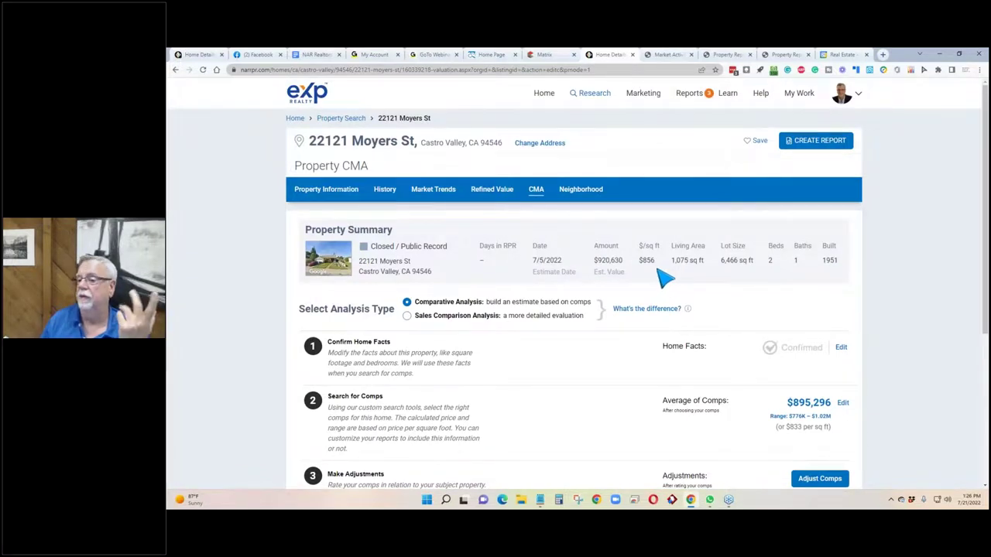
scroll(664, 278, "down", 5)
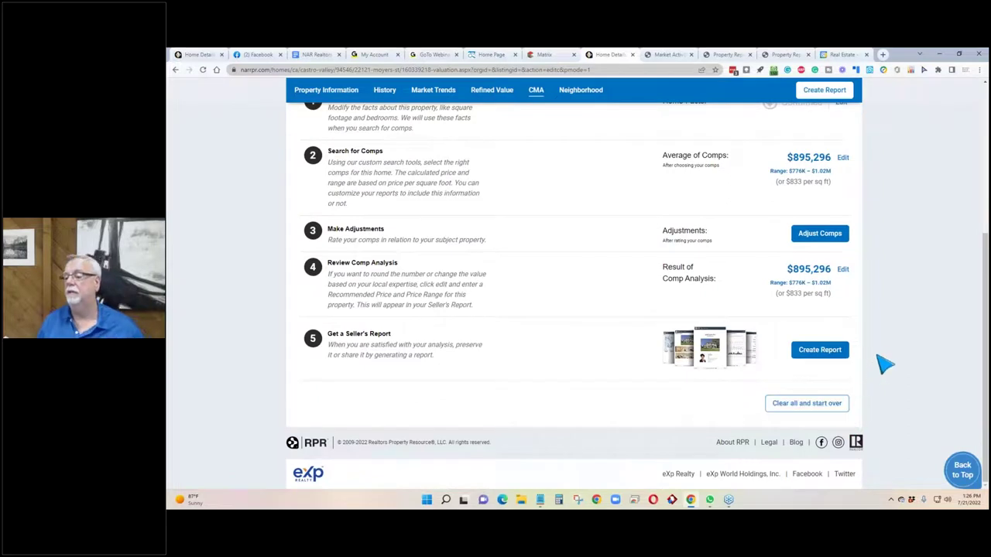
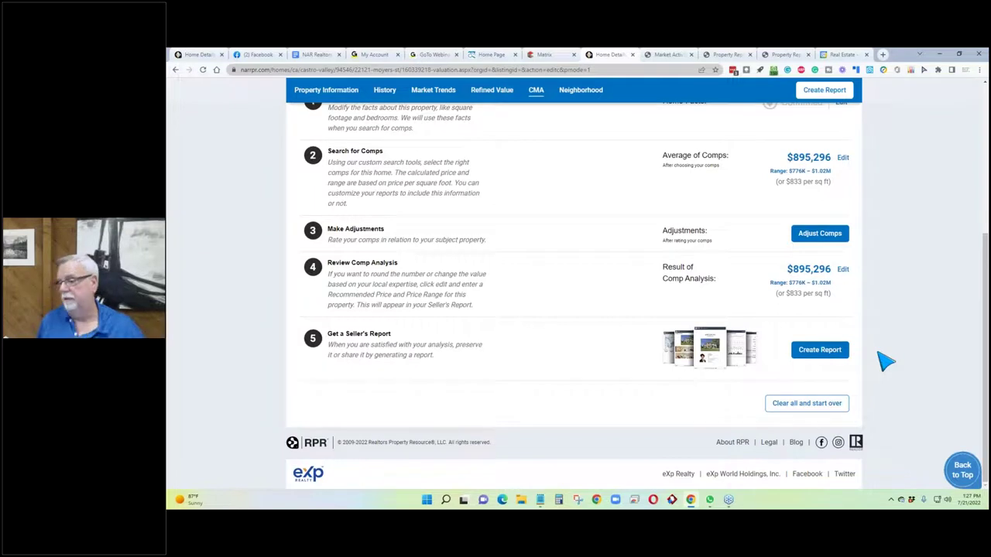
Create a report from the Castro Valley CMA and review the Seller's Report elements (about 81 pages).
left_click(811, 352)
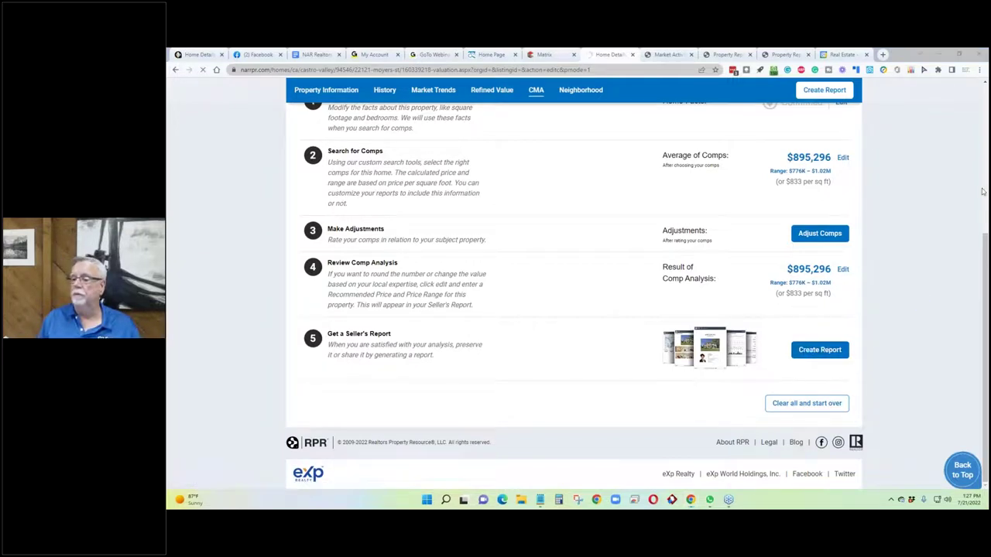
scroll(504, 292, "down", 4)
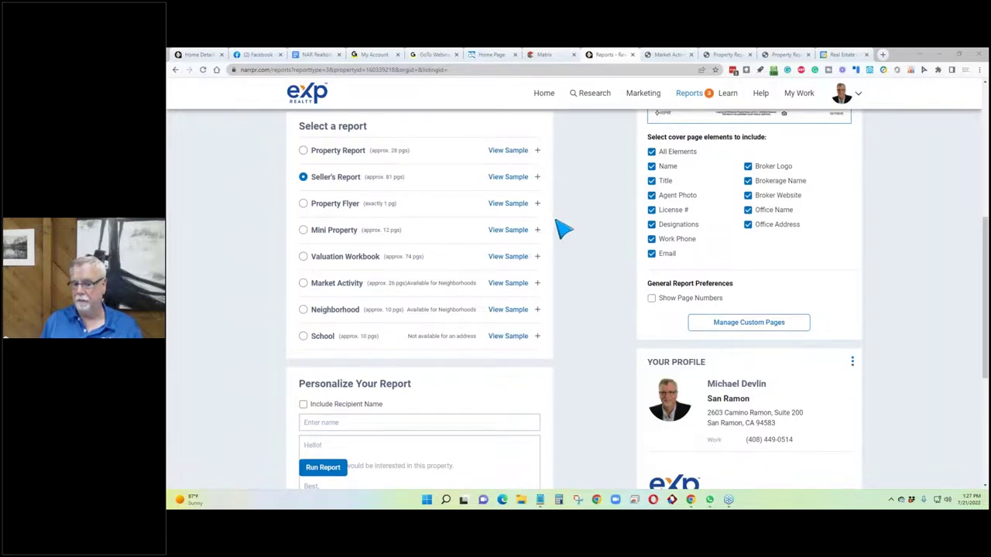
scroll(564, 229, "down", 5)
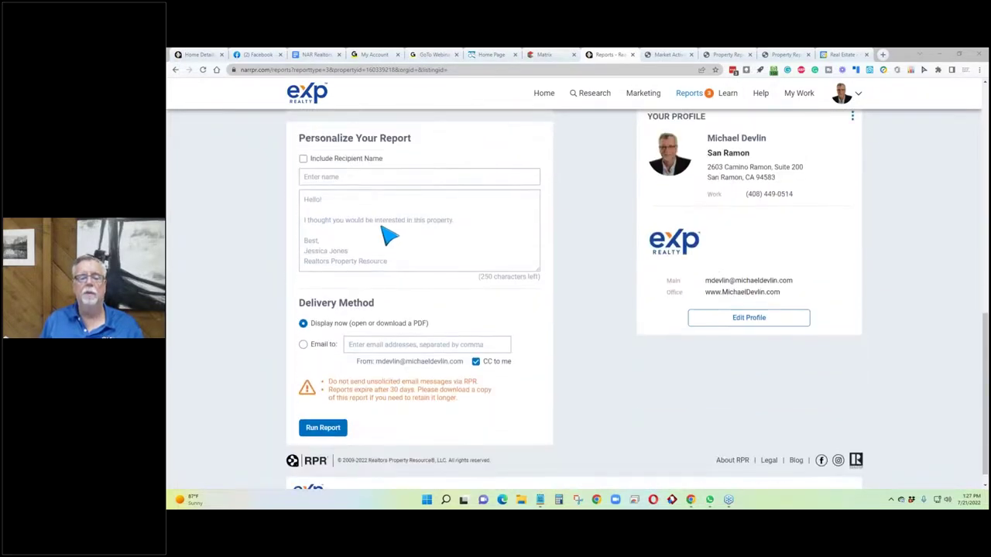
scroll(371, 247, "up", 8)
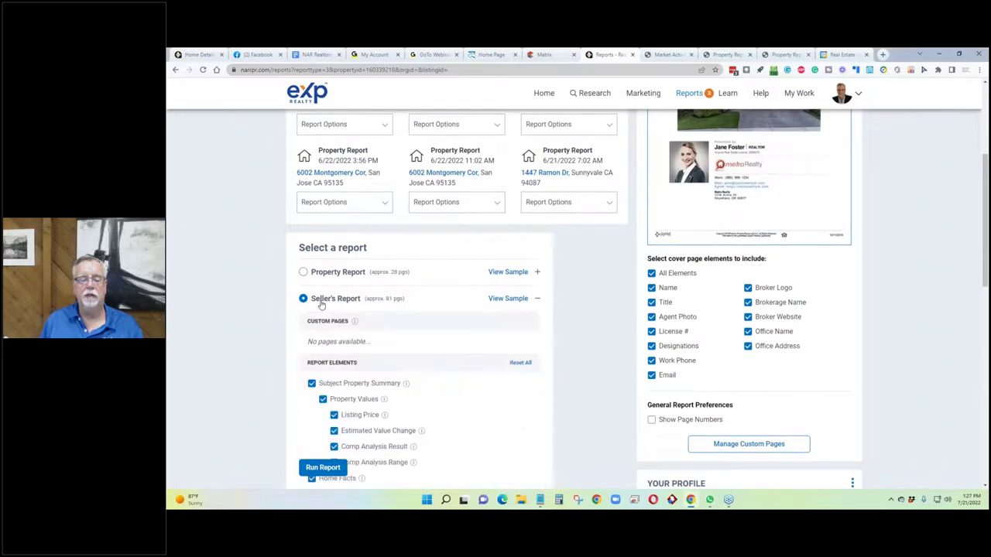
scroll(202, 301, "down", 4)
scroll(209, 300, "down", 1)
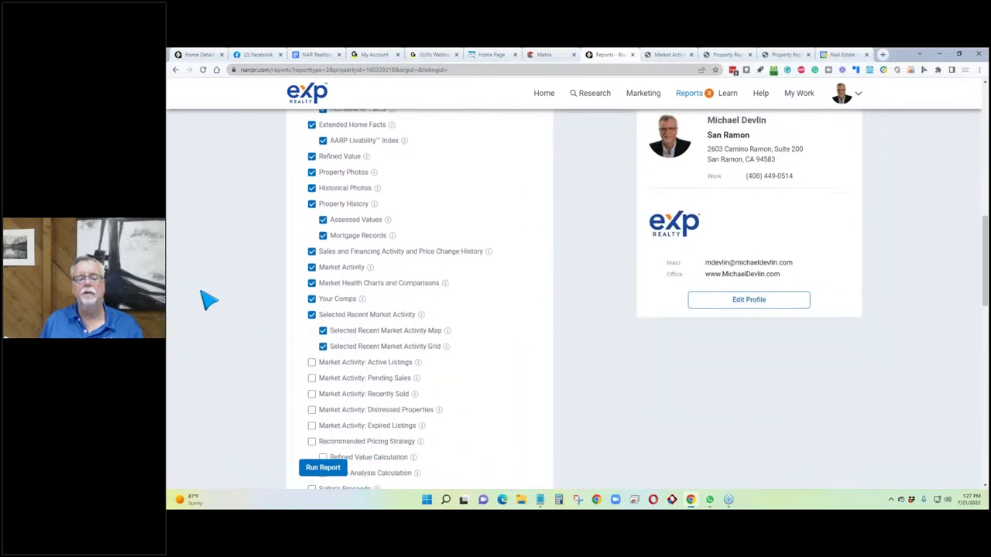
scroll(209, 301, "down", 4)
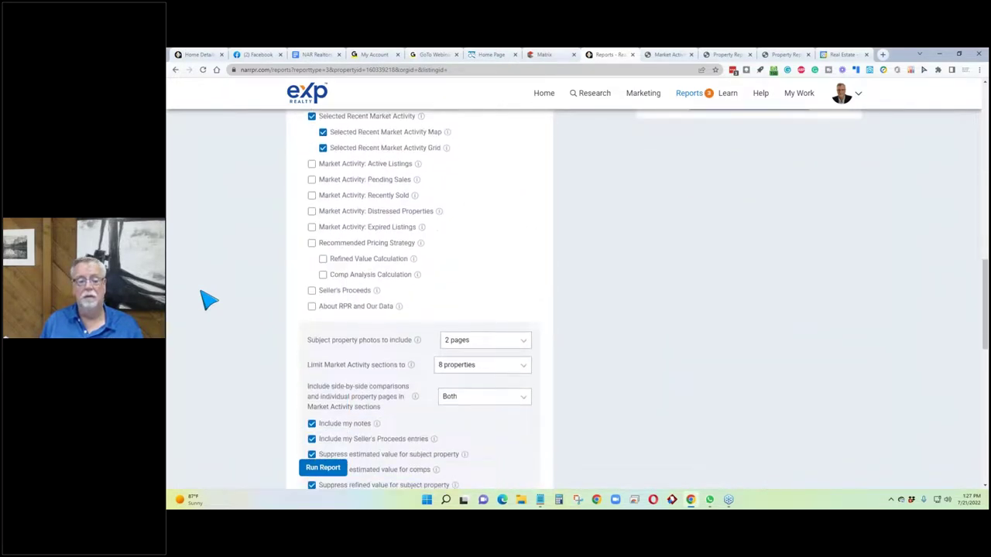
scroll(209, 300, "down", 1)
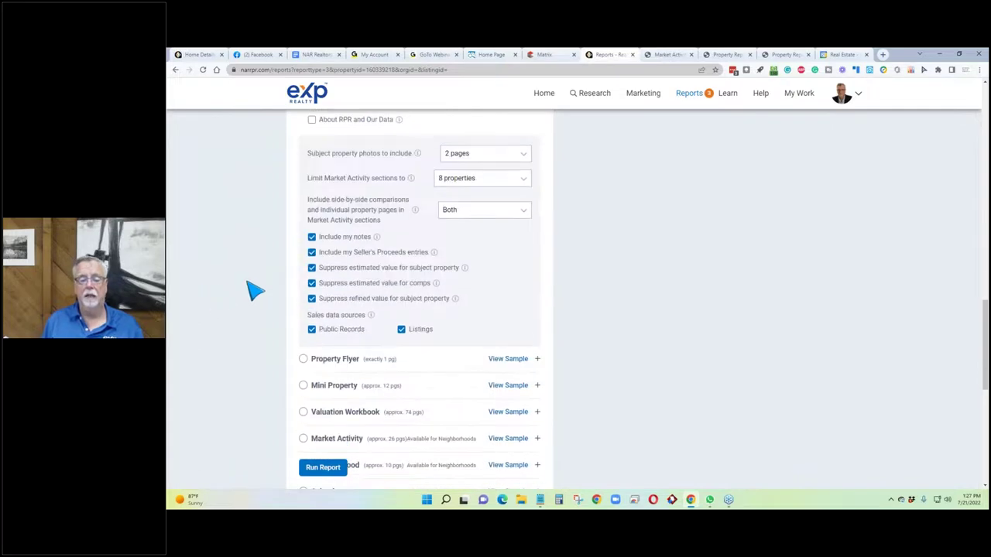
scroll(264, 287, "up", 6)
scroll(282, 286, "up", 3)
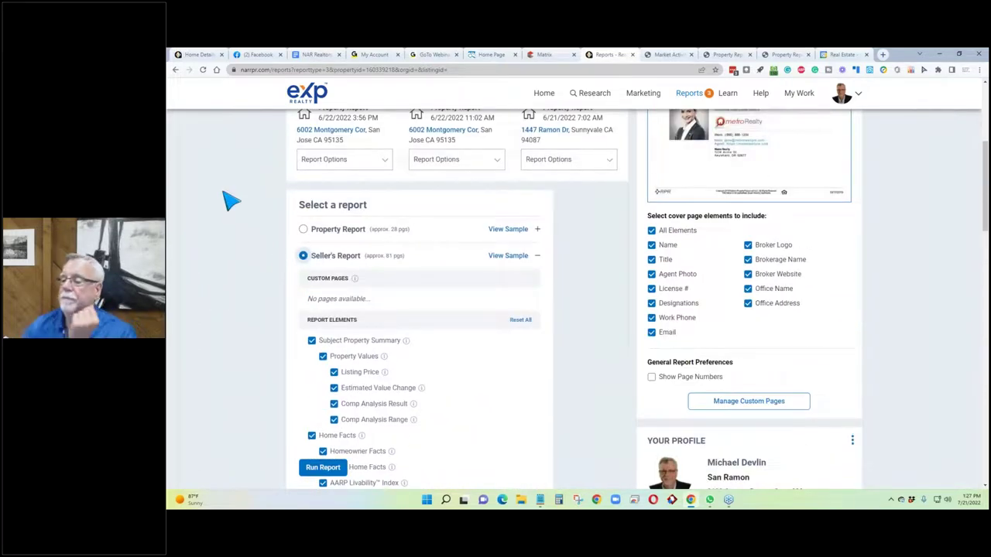
scroll(719, 380, "up", 1)
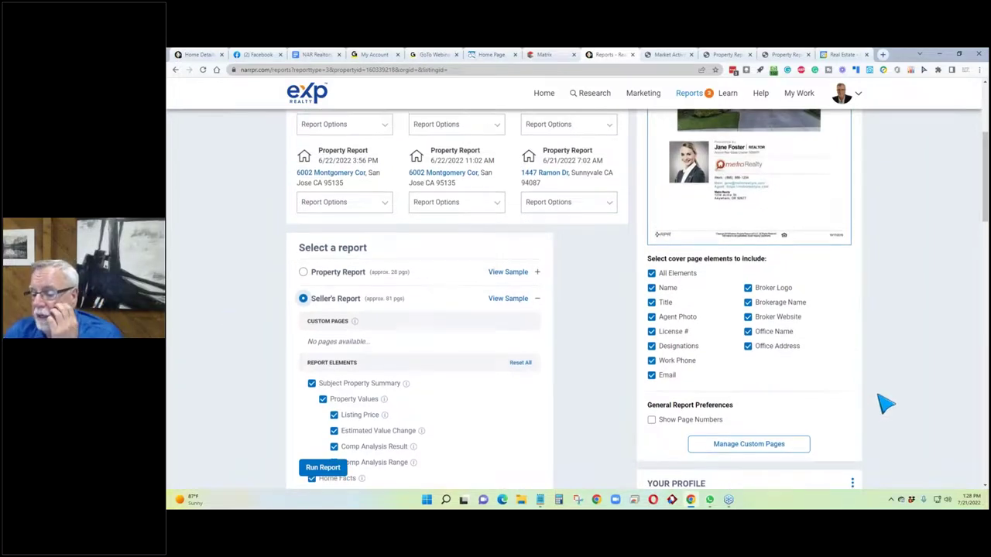
scroll(900, 361, "down", 2)
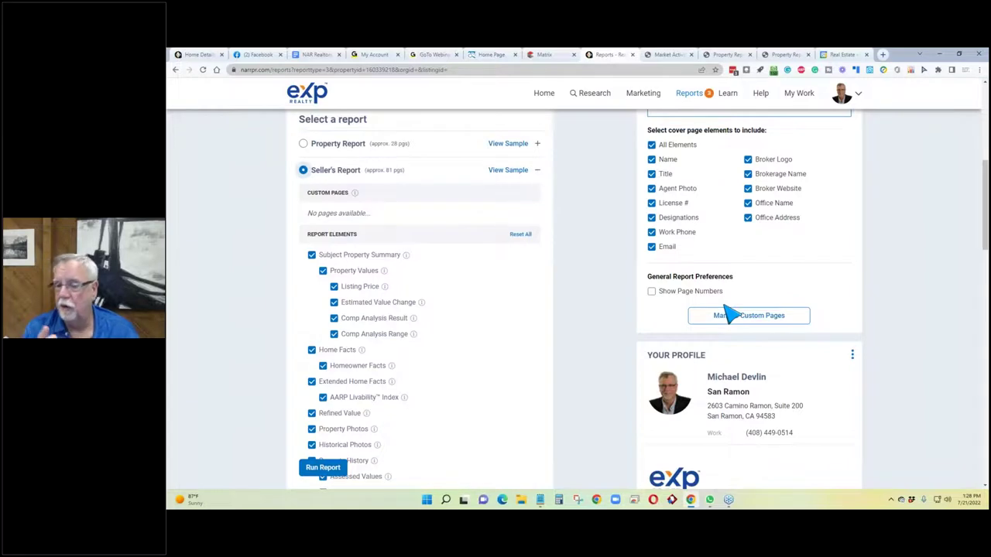
Open Manage Custom Pages and begin adding a file, then cancel and close without saving.
left_click(737, 316)
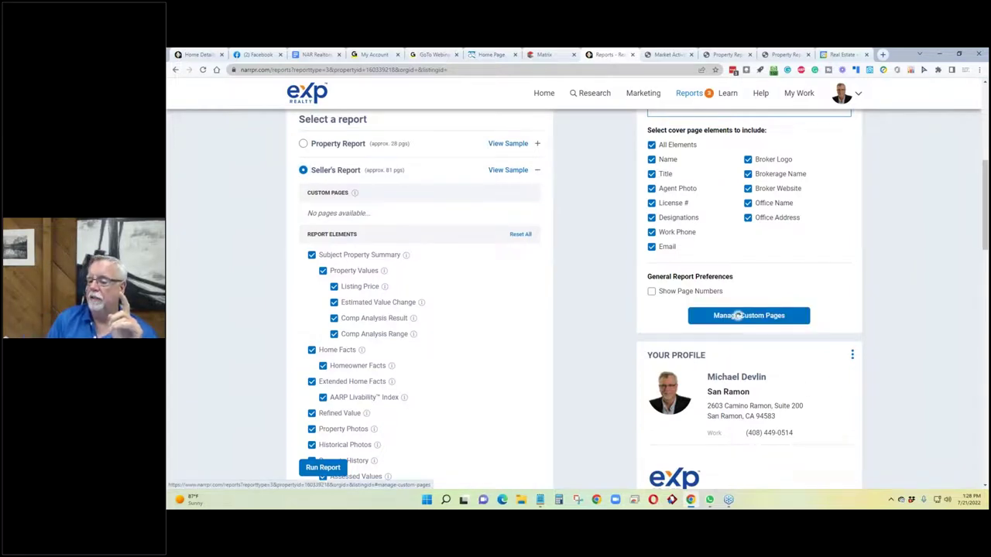
left_click(461, 325)
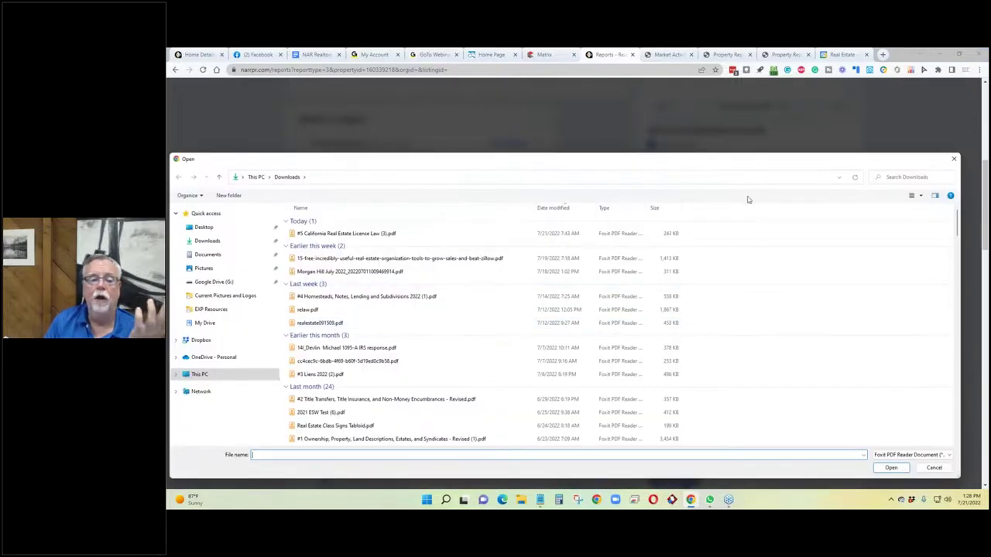
left_click(953, 159)
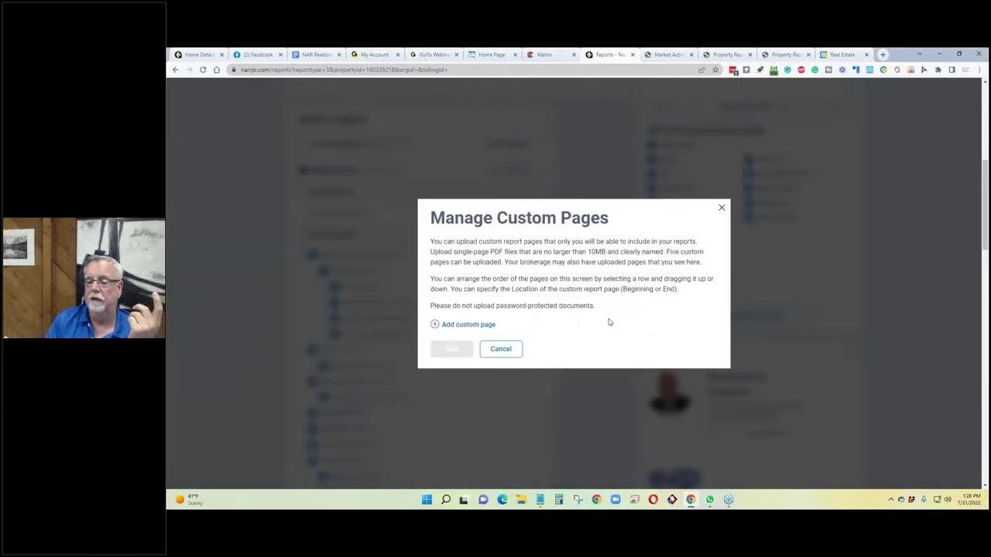
left_click(503, 352)
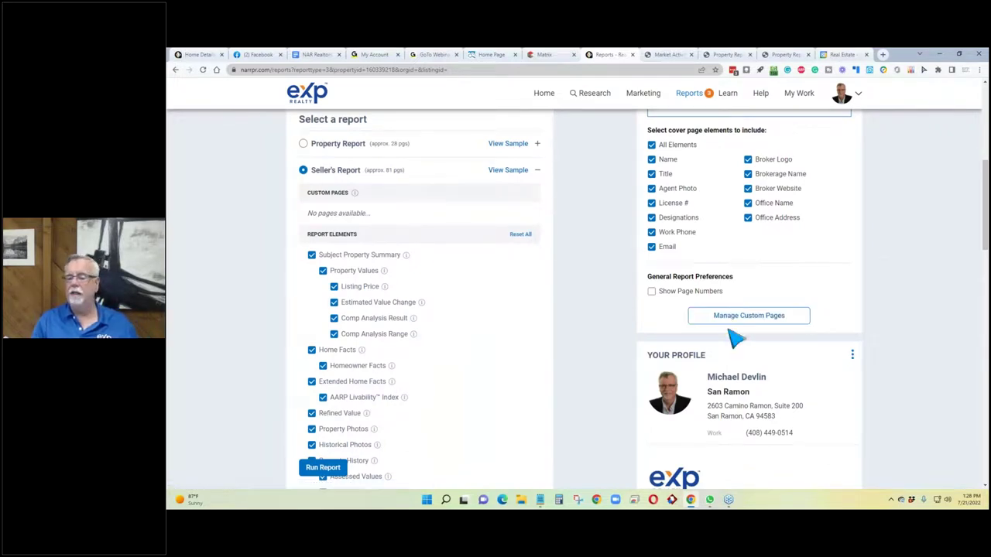
Upload relaw.pdf as a custom page at the report's beginning and save it.
left_click(737, 319)
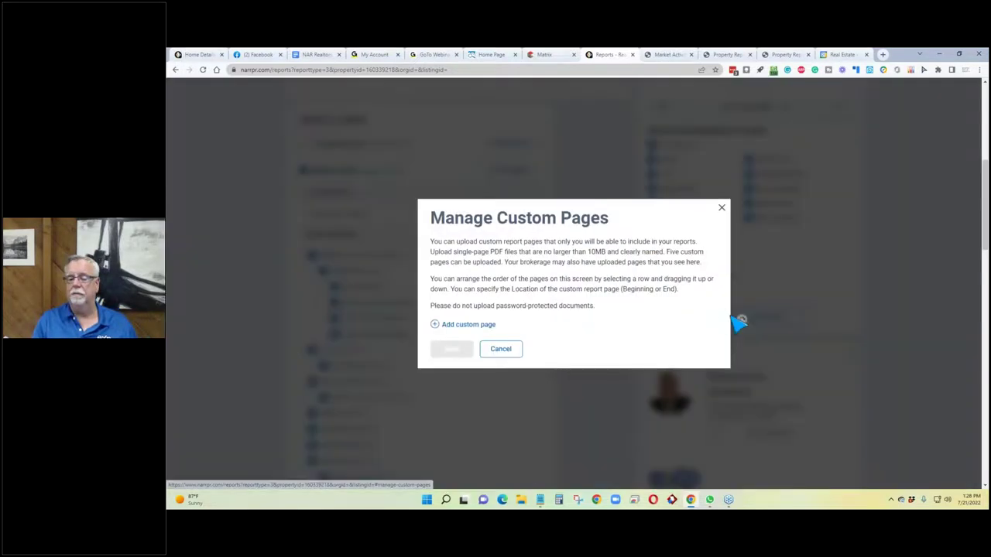
left_click(469, 326)
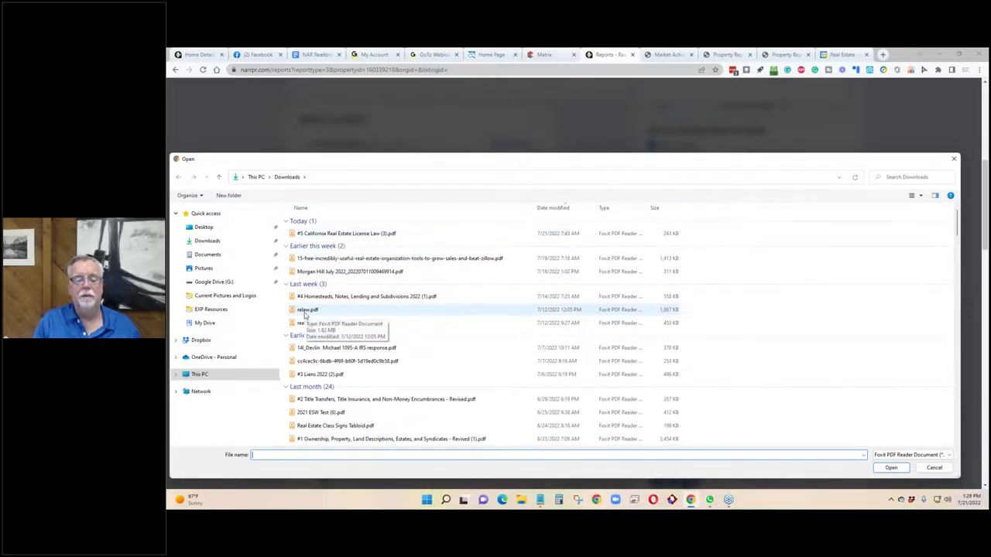
double_click(306, 311)
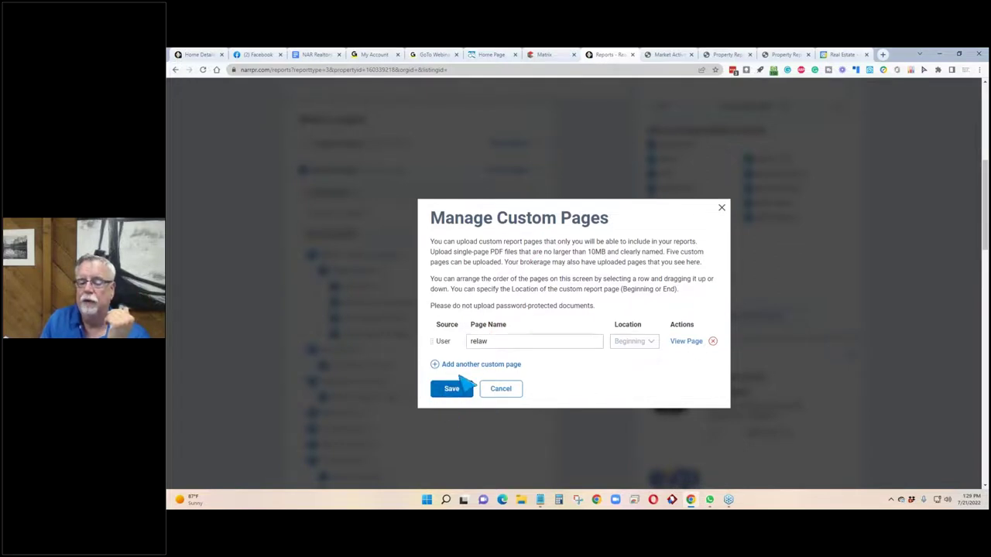
left_click(457, 393)
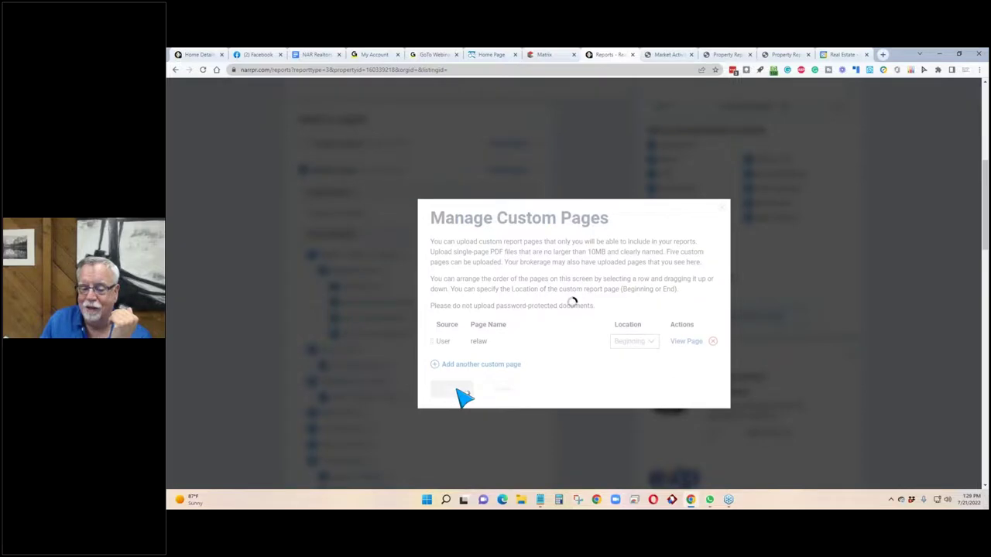
Uncheck the relaw custom page, delete it in Manage Custom Pages, and save.
scroll(457, 338, "up", 3)
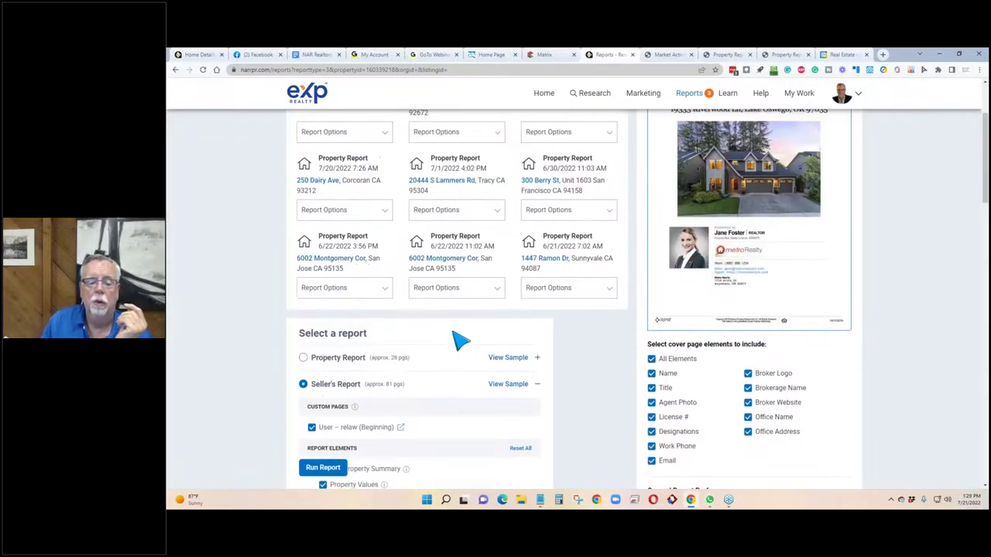
scroll(426, 356, "down", 2)
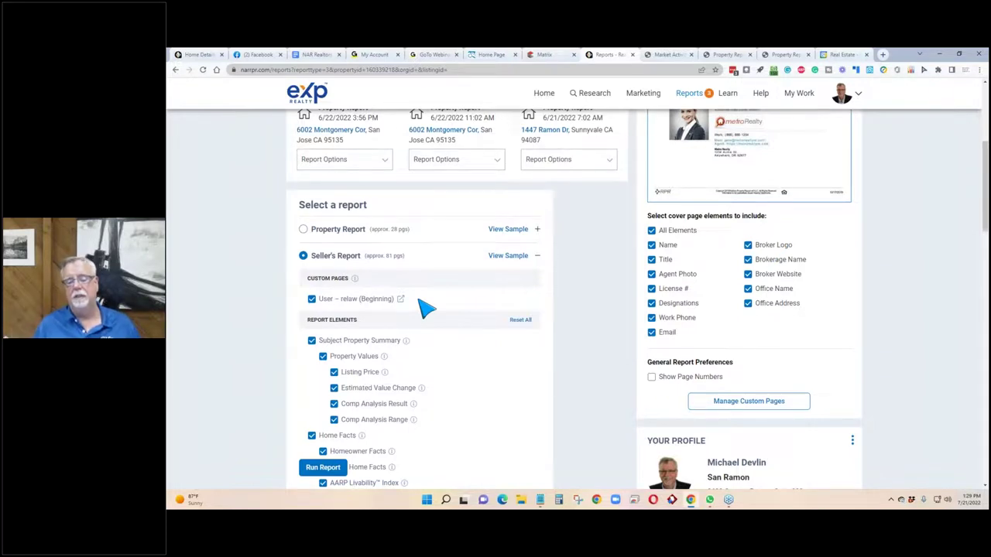
left_click(311, 300)
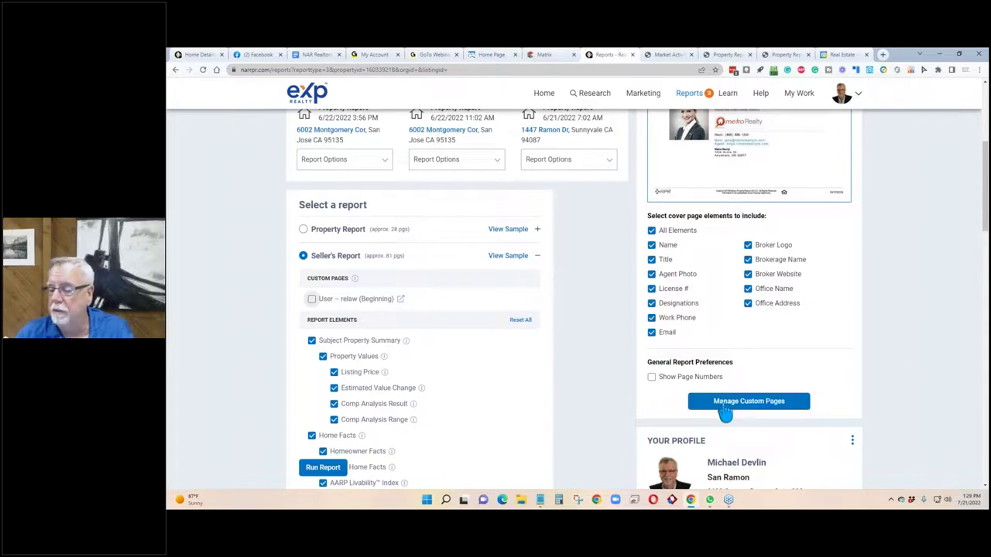
left_click(749, 401)
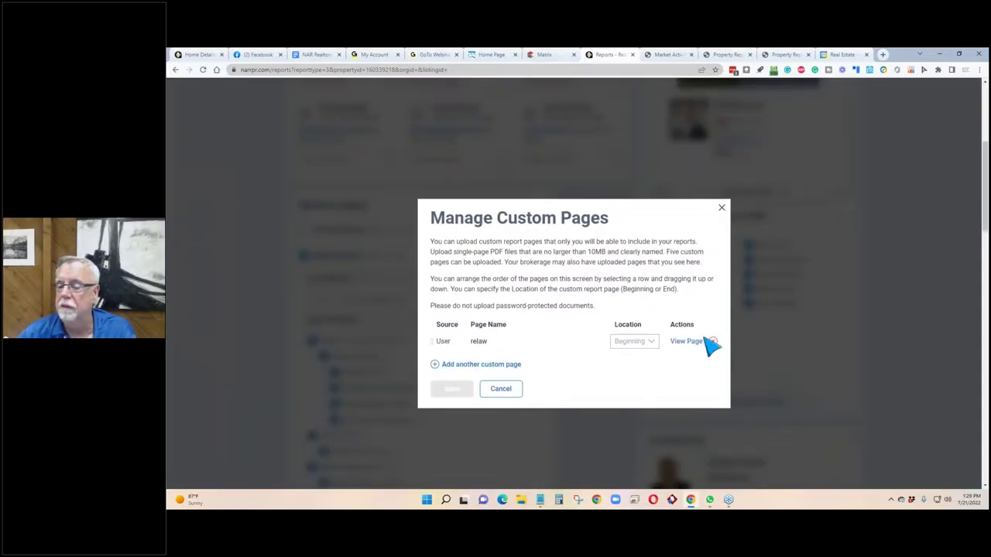
left_click(712, 342)
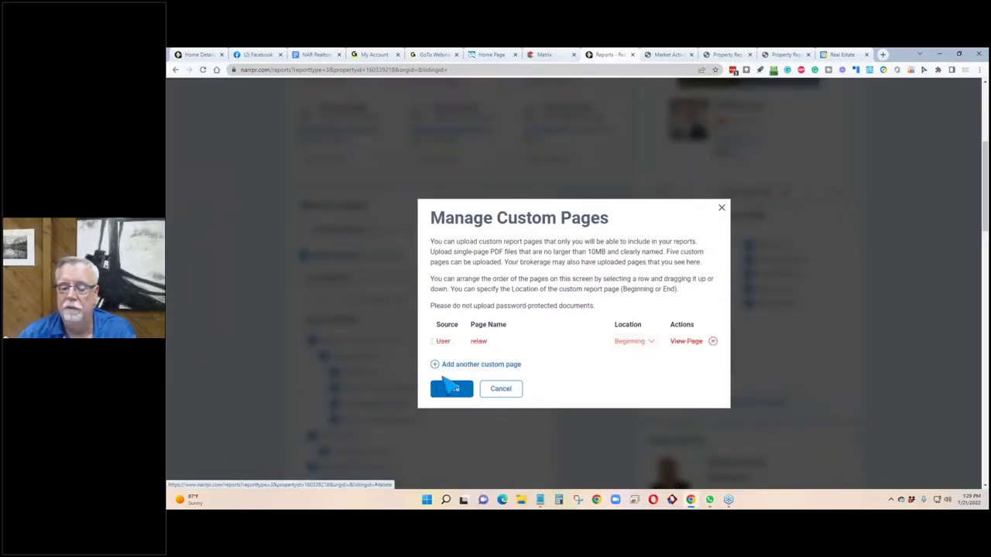
left_click(450, 389)
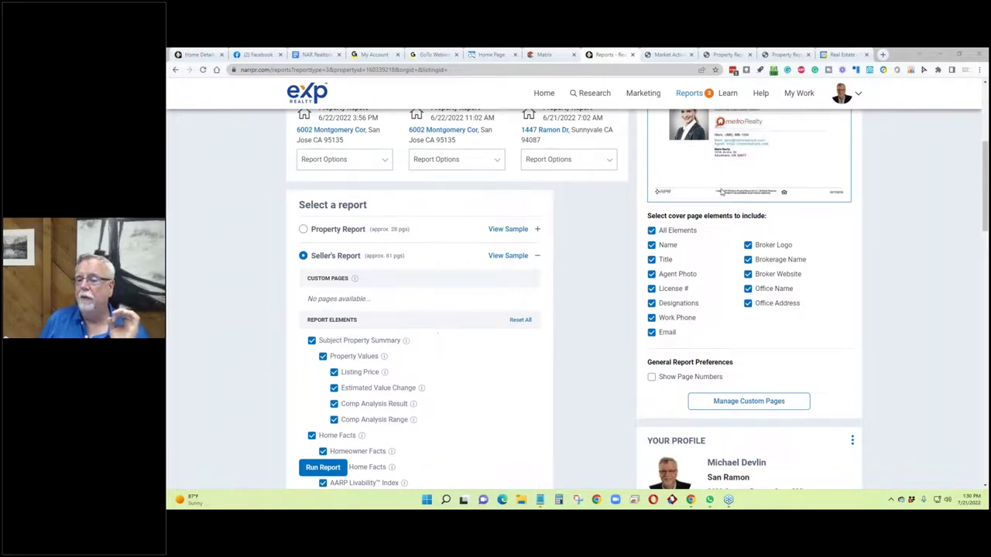
Return to Property Search and search the location Castro Valley, California.
scroll(376, 302, "up", 3)
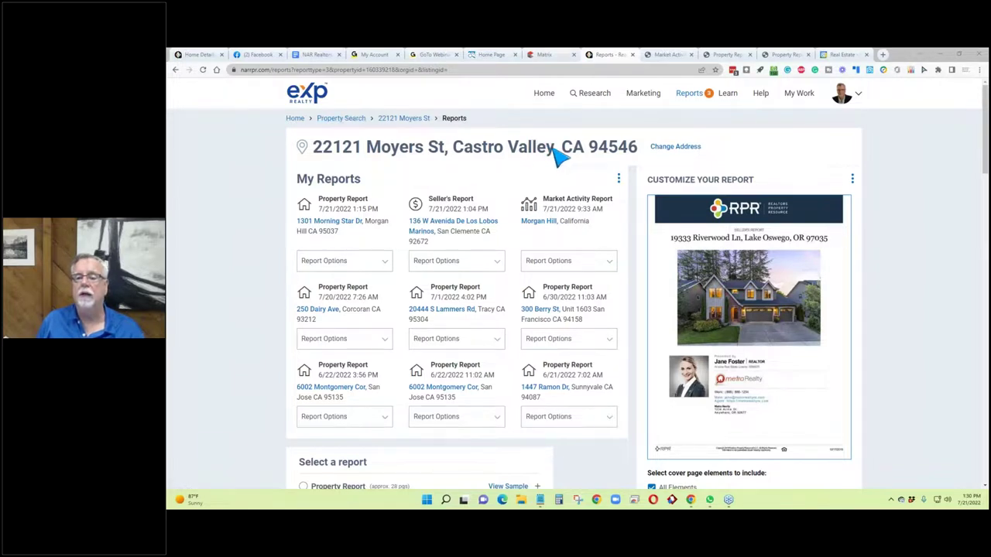
left_click_drag(554, 149, 456, 153)
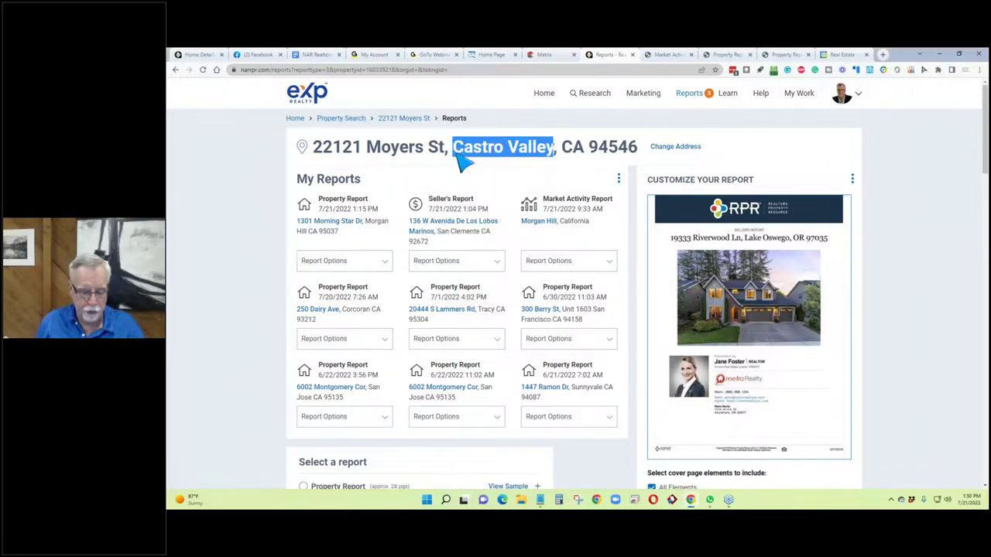
left_click(338, 121)
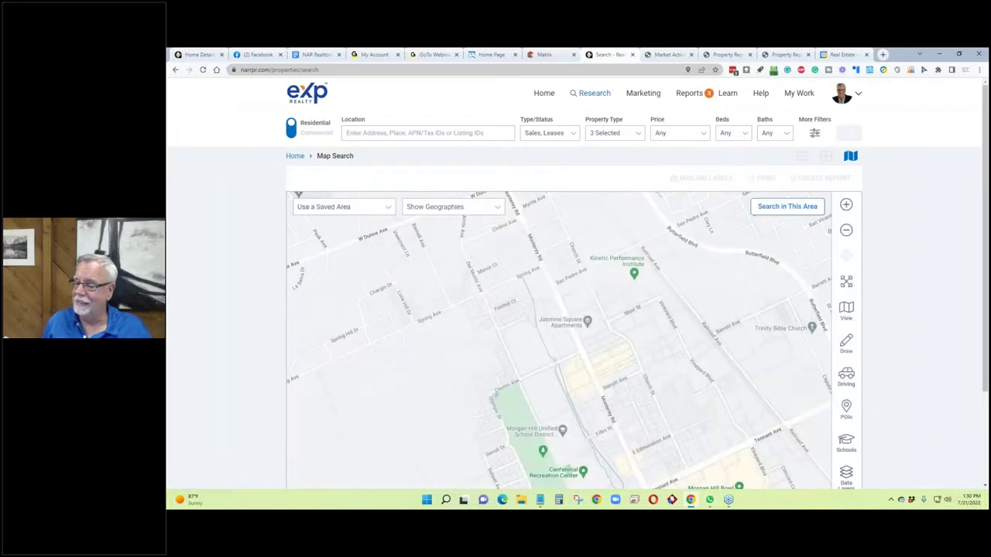
left_click(414, 133)
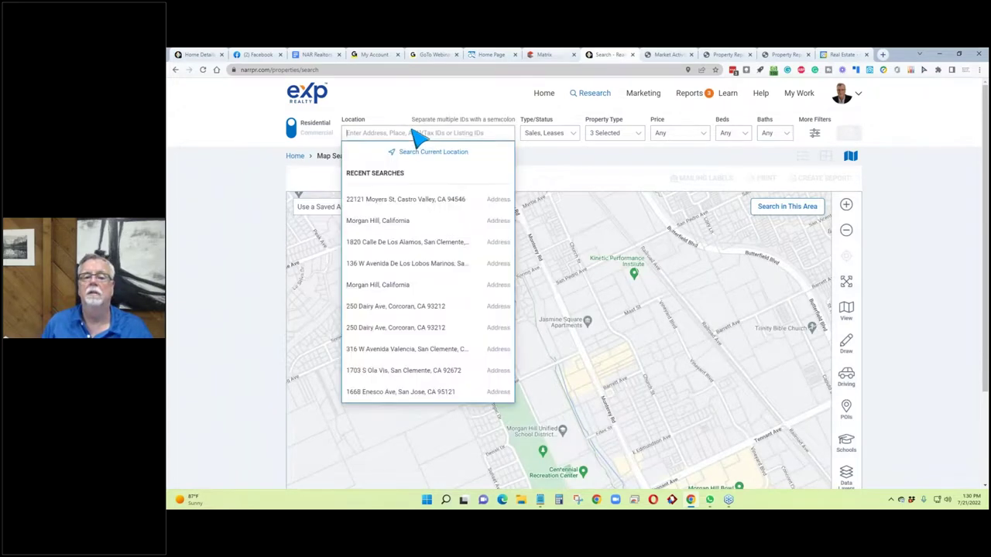
type("Castro Valley")
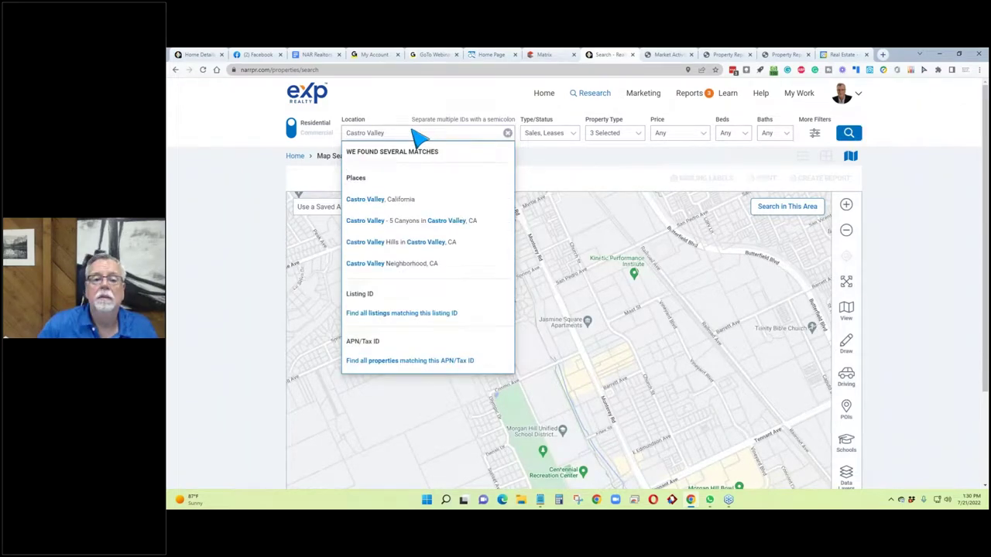
left_click(380, 199)
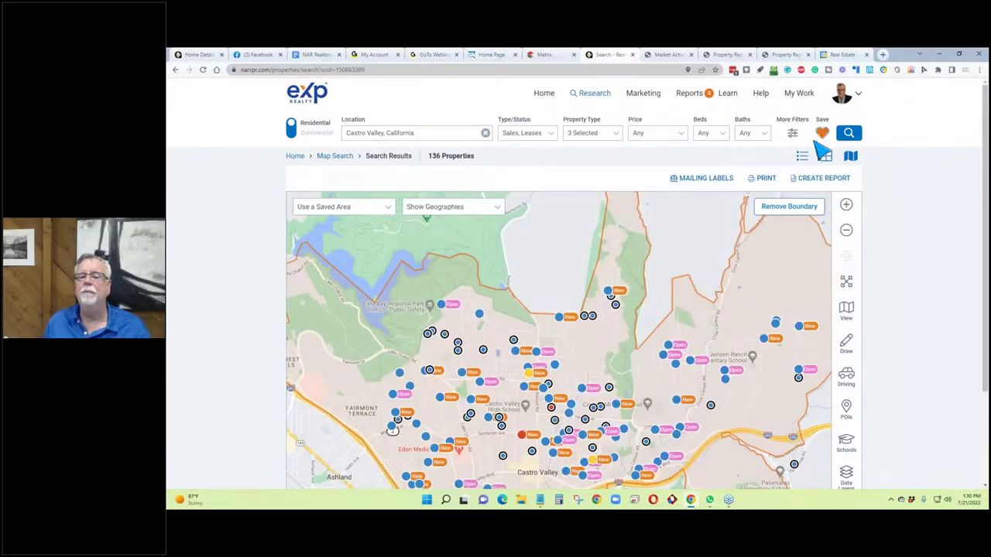
Create a report for the Castro Valley area with the Market Activity report (about 26 pages) chosen.
left_click(818, 180)
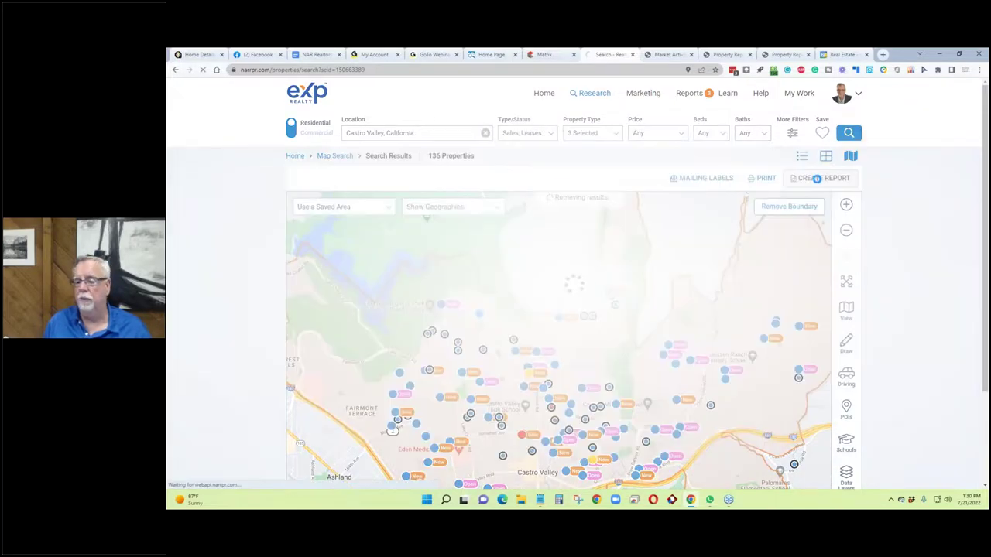
scroll(325, 438, "down", 3)
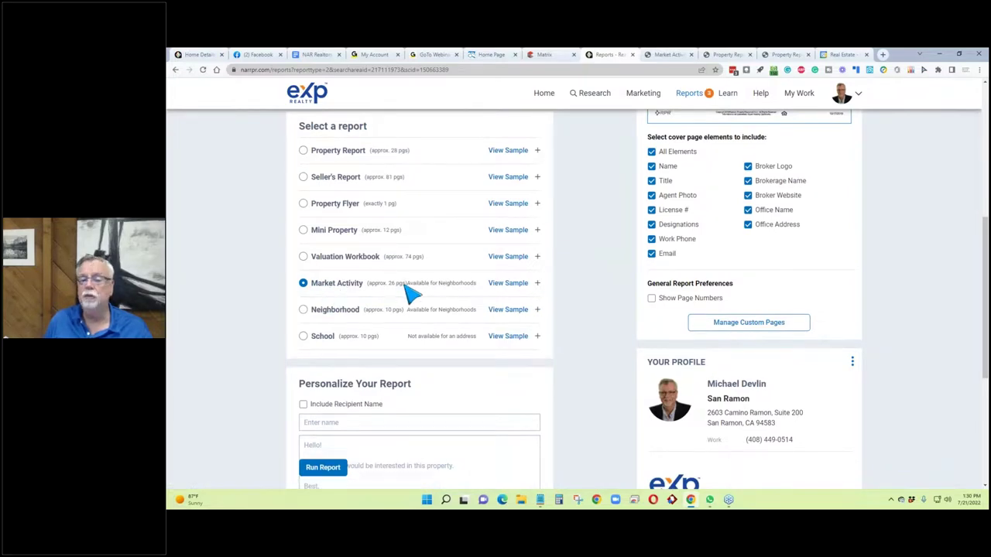
scroll(407, 295, "down", 1)
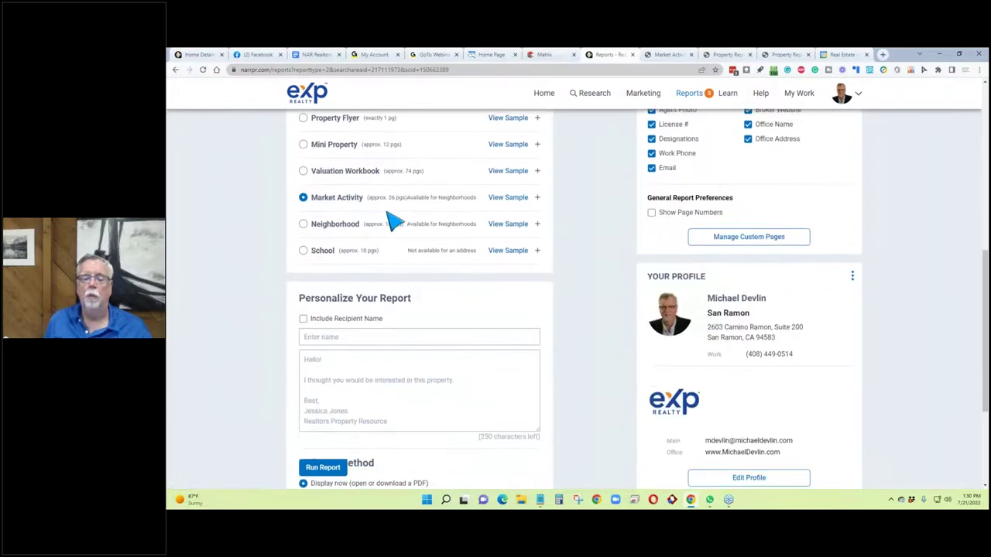
scroll(394, 216, "down", 1)
scroll(394, 217, "up", 2)
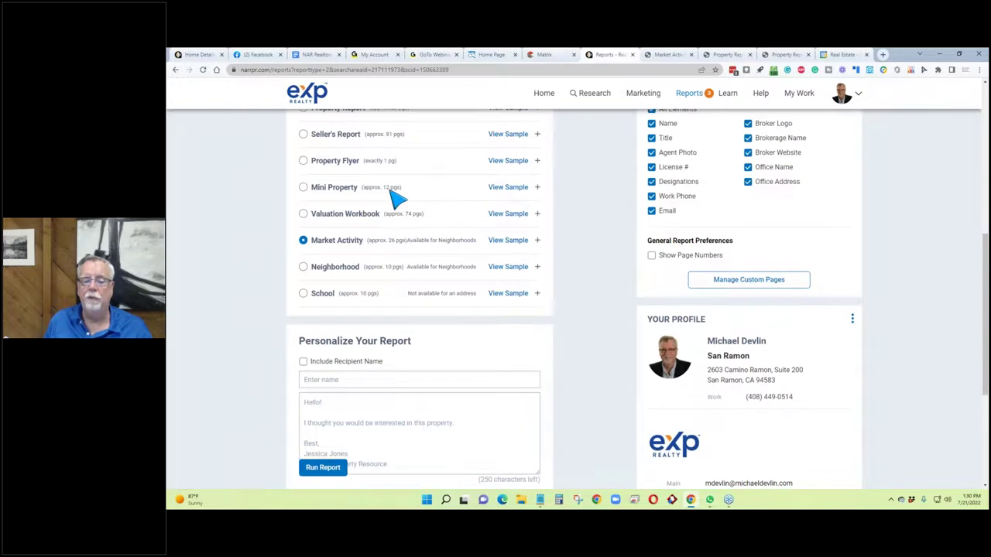